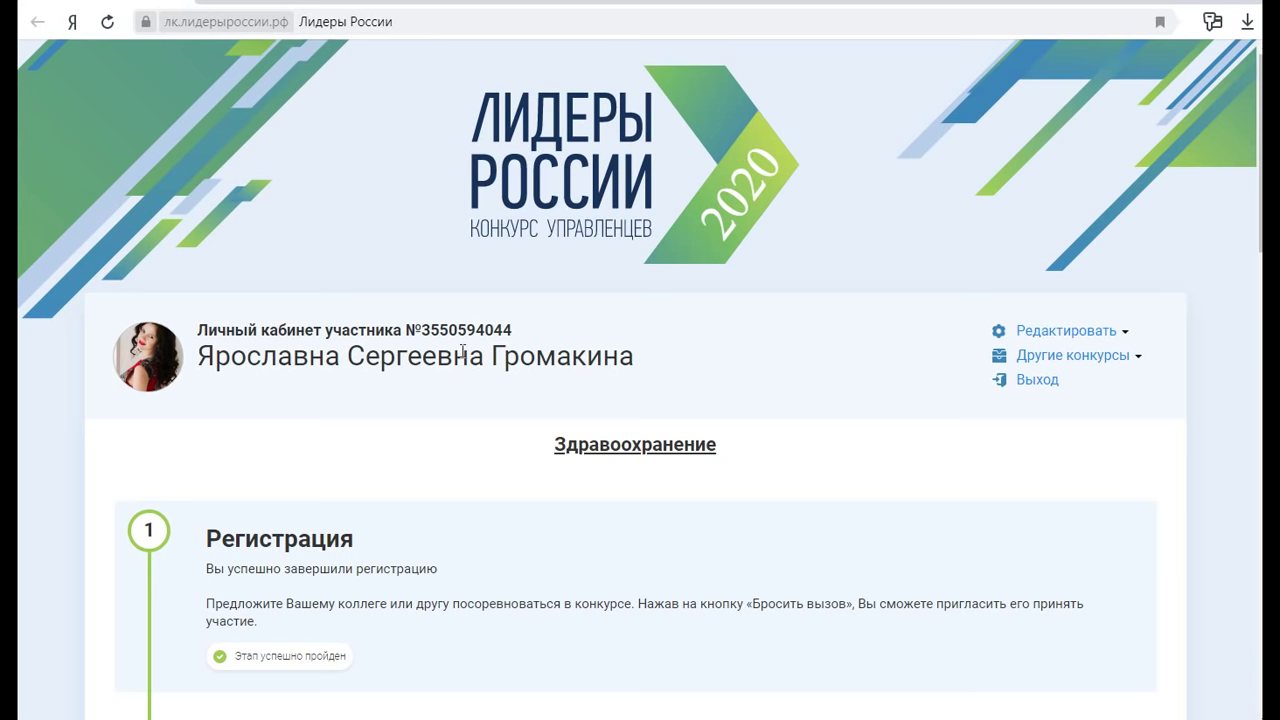
Scroll down the cabinet page and start writing the essay
scroll(771, 345, down, 1)
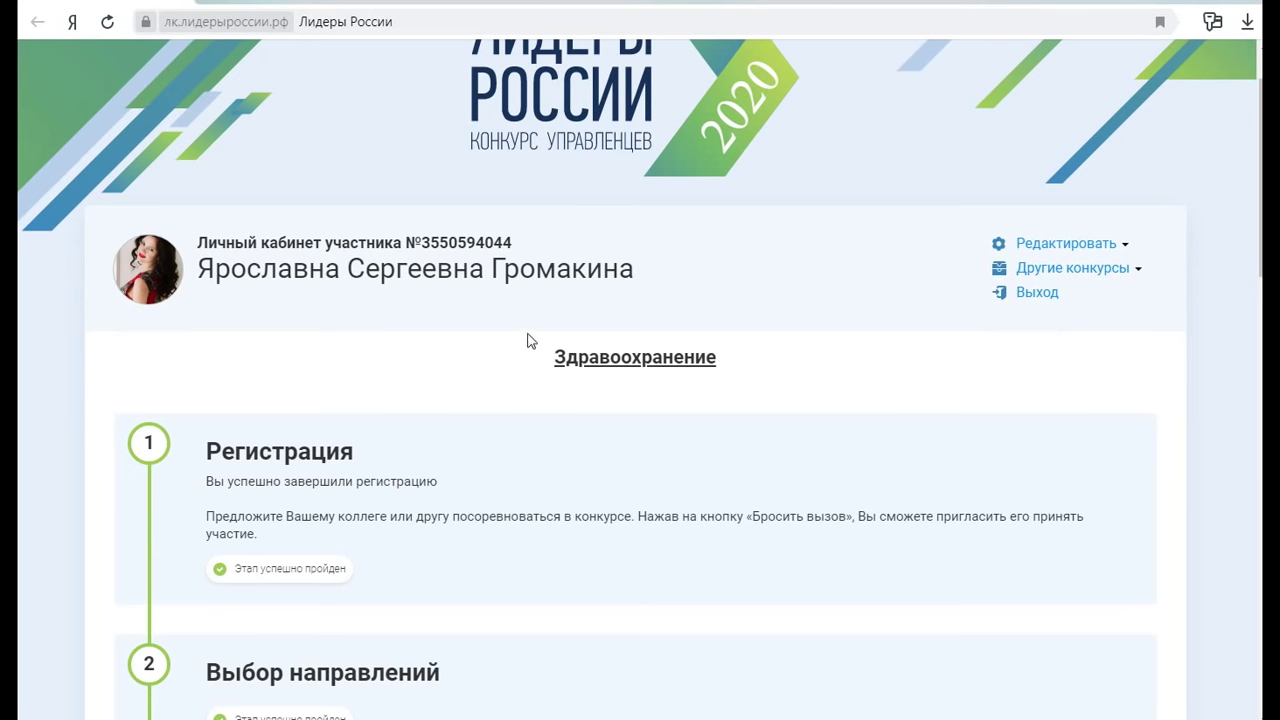
scroll(517, 371, down, 2)
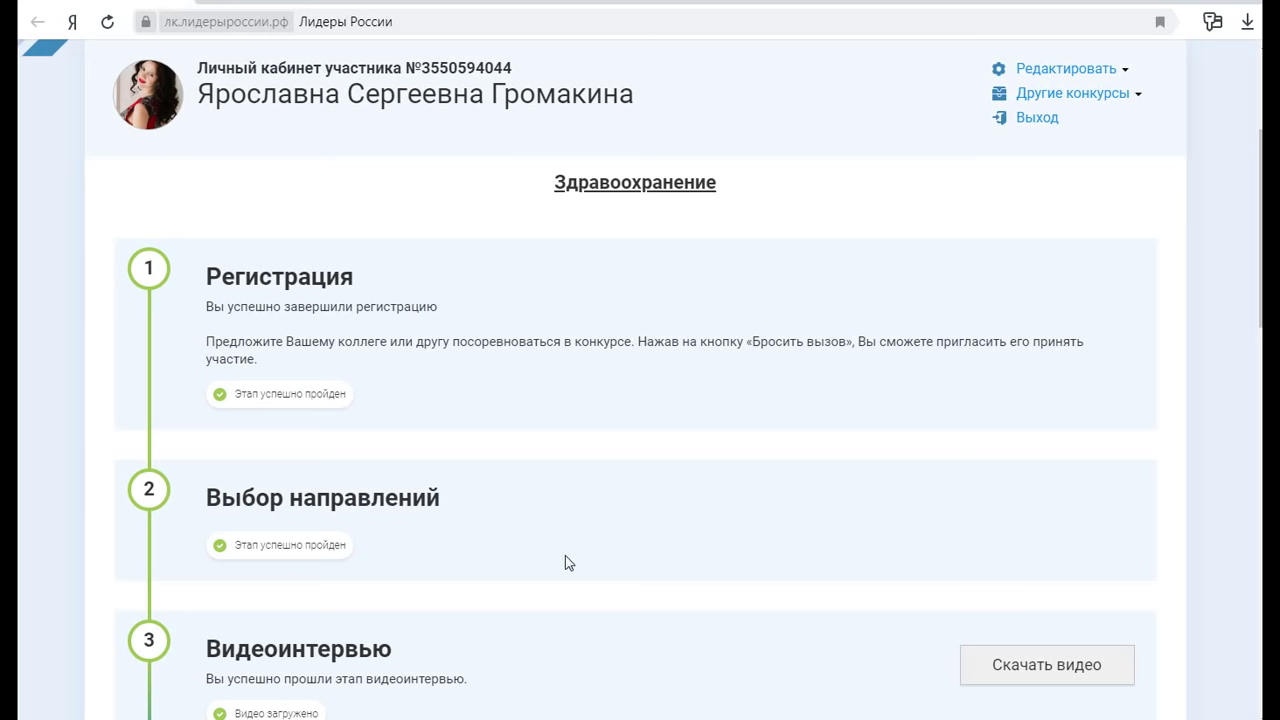
scroll(400, 548, down, 1)
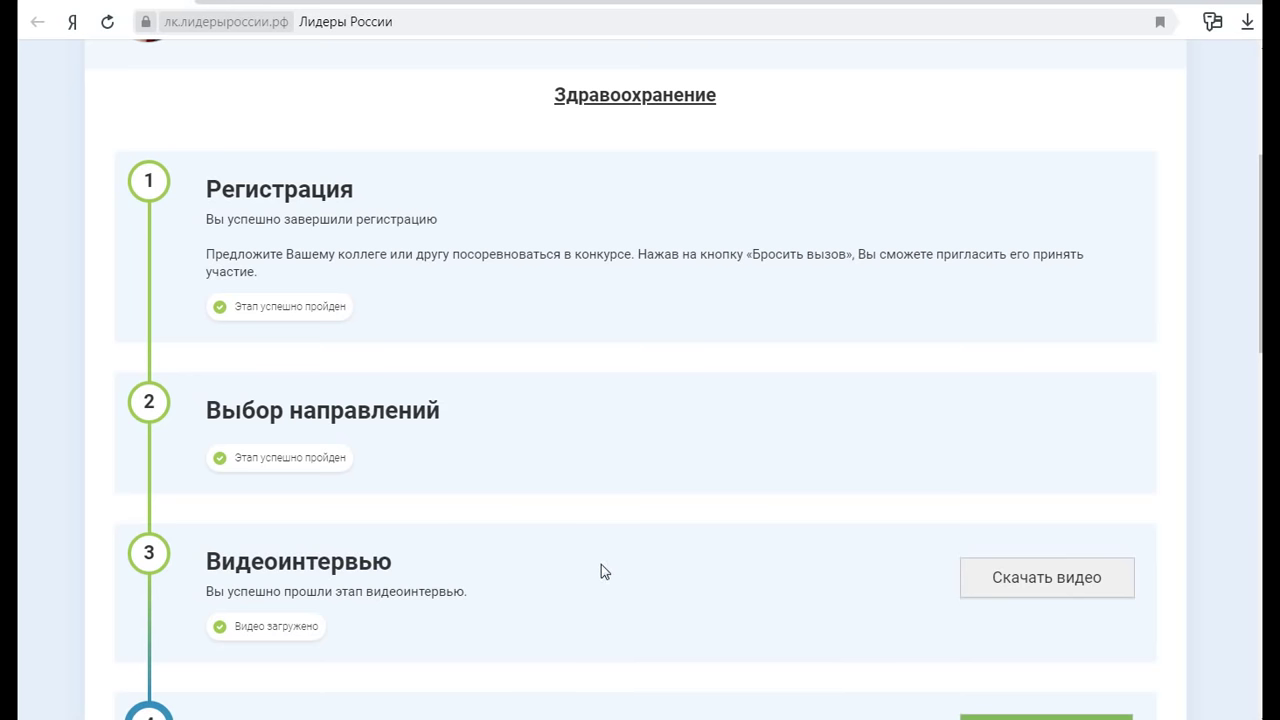
scroll(709, 566, down, 1)
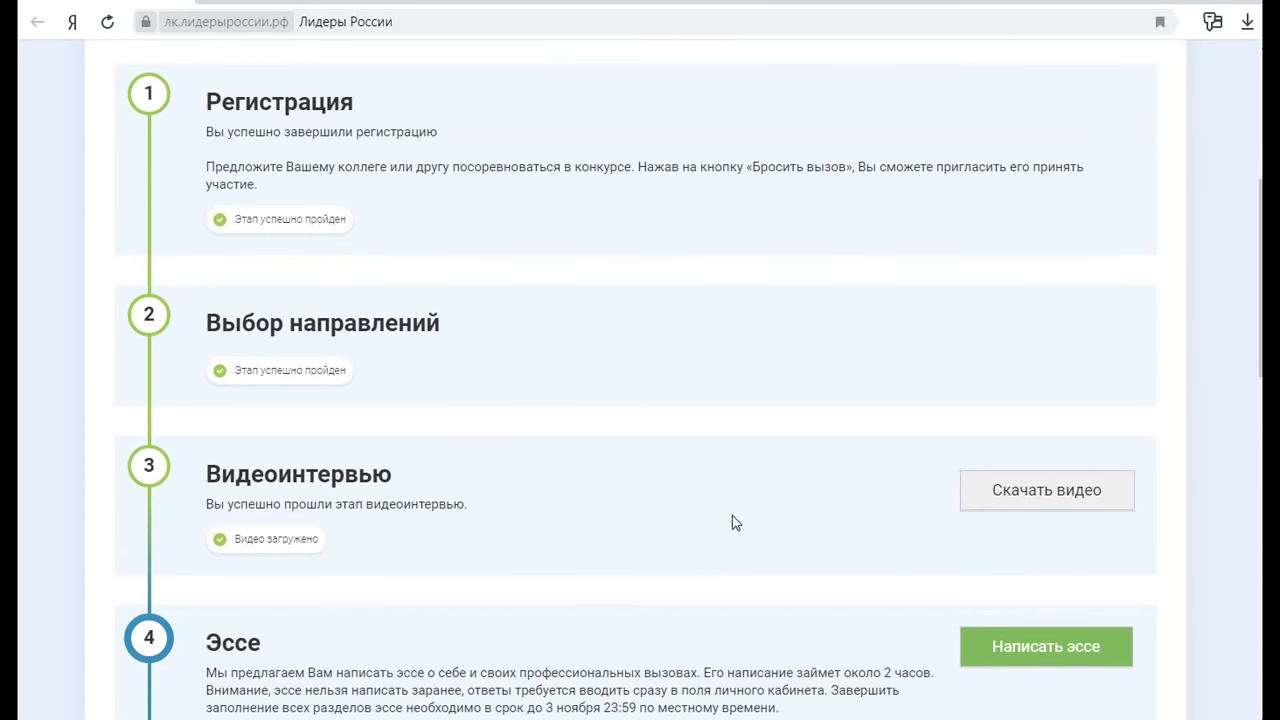
click(980, 640)
click(1219, 400)
scroll(777, 406, down, 3)
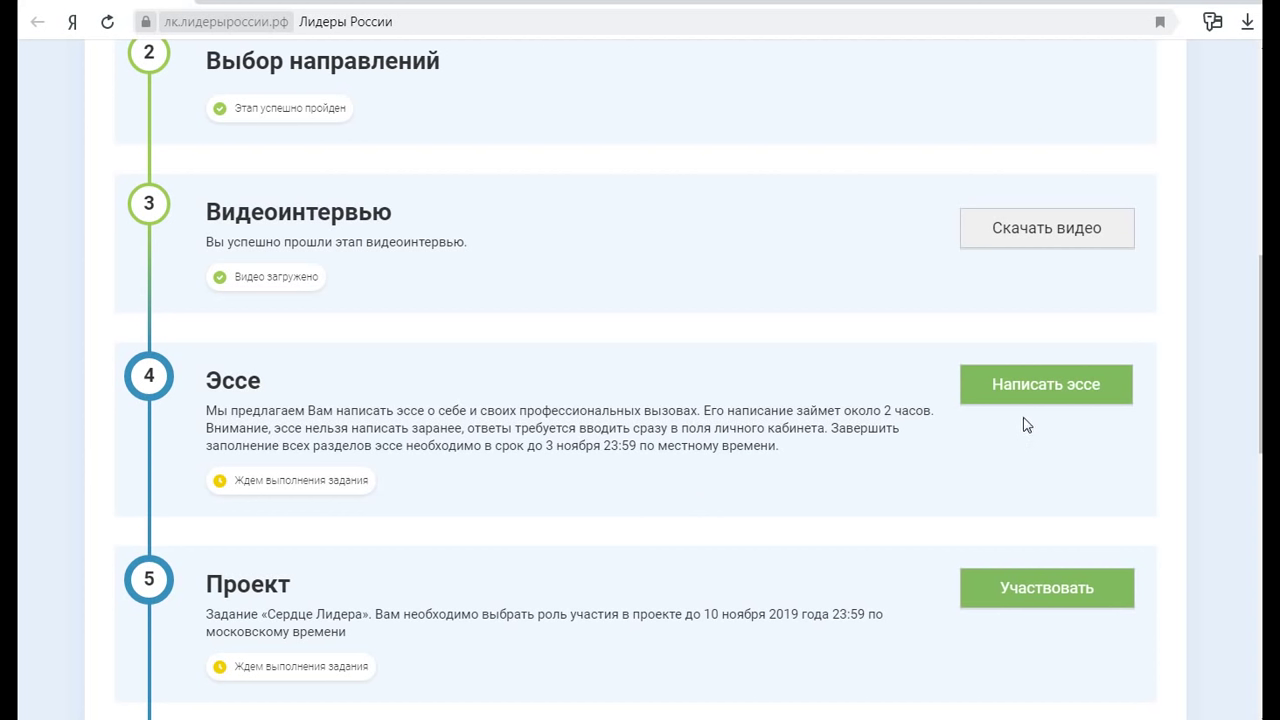
Open the Задание «Эссе» assignment and choose the Моё образование section
click(1040, 383)
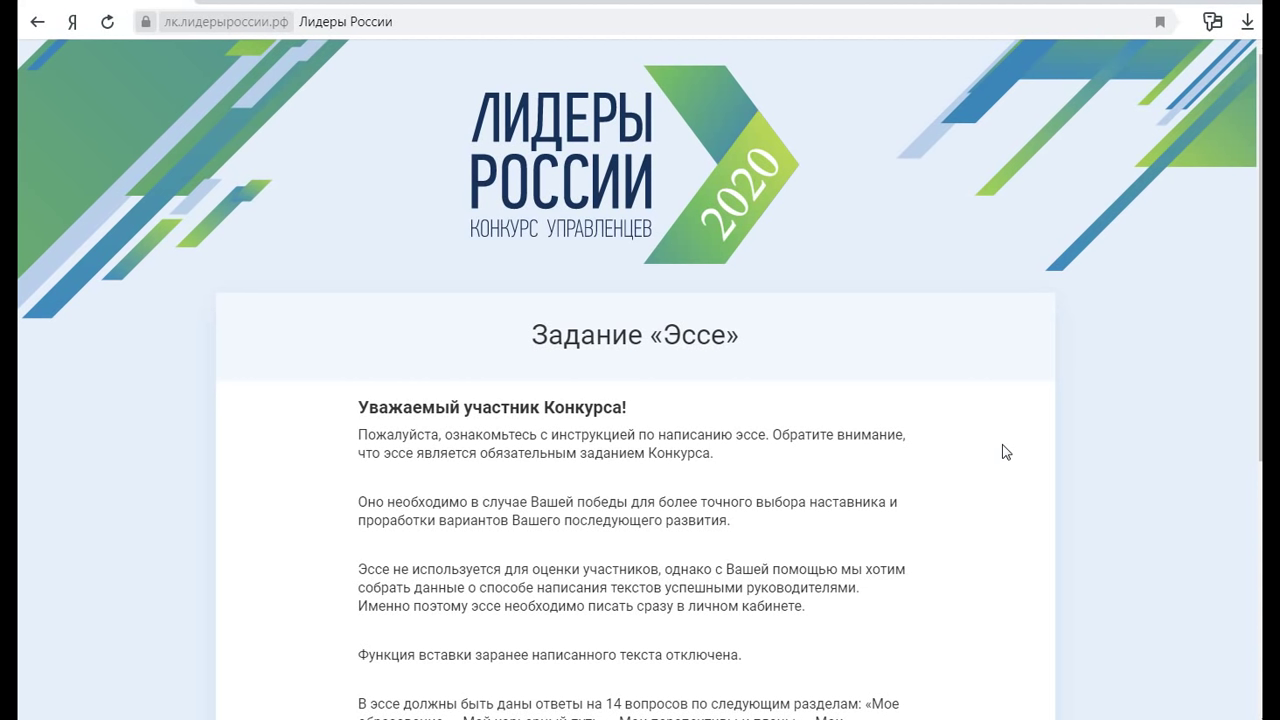
scroll(910, 464, down, 1)
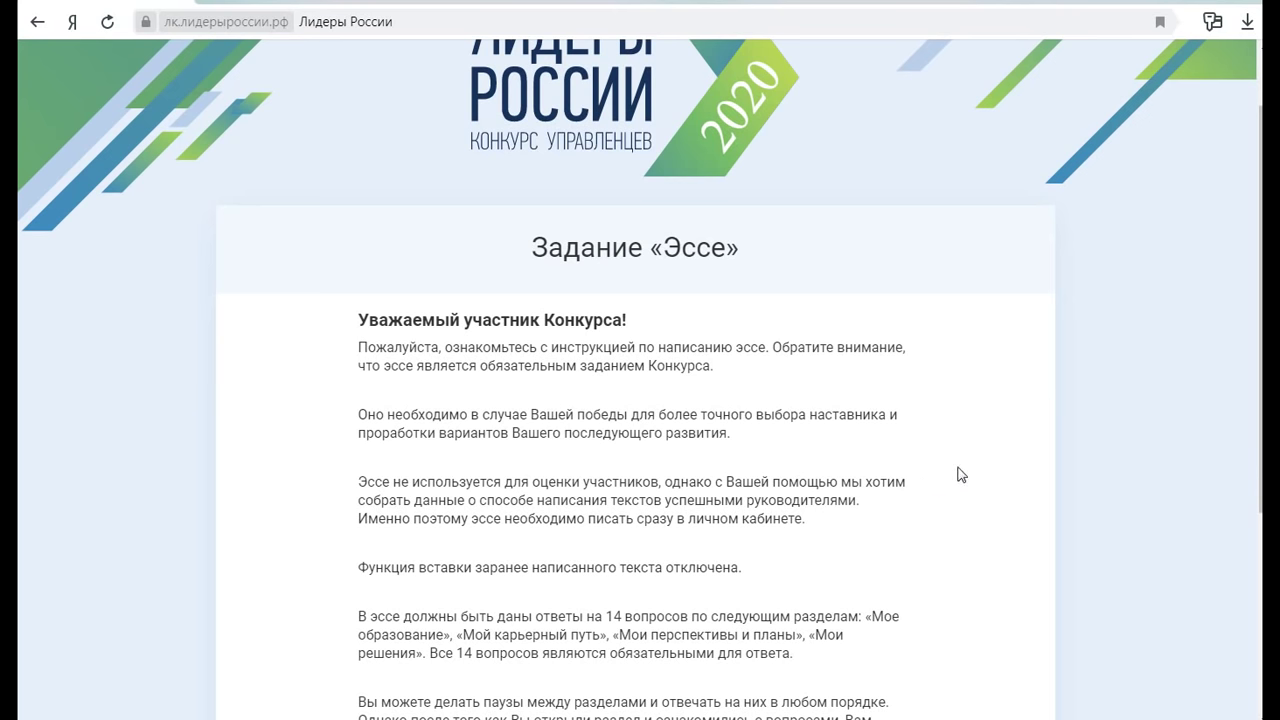
scroll(927, 550, down, 4)
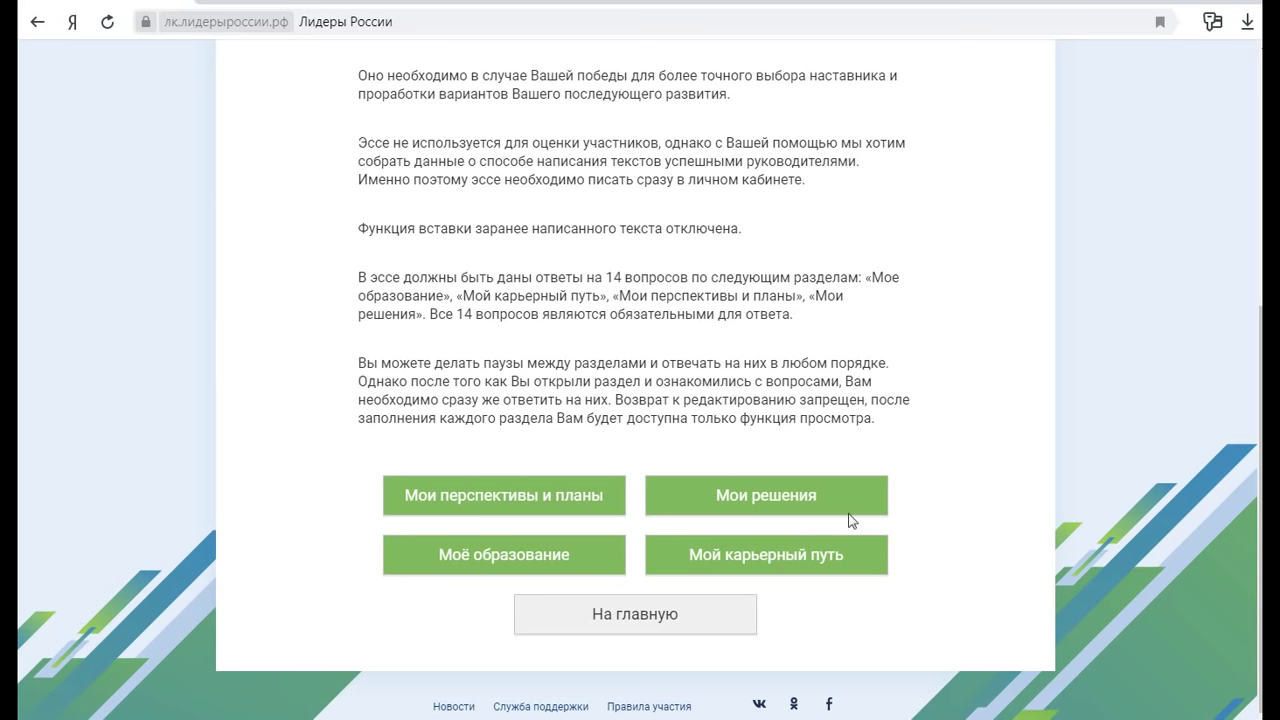
click(504, 561)
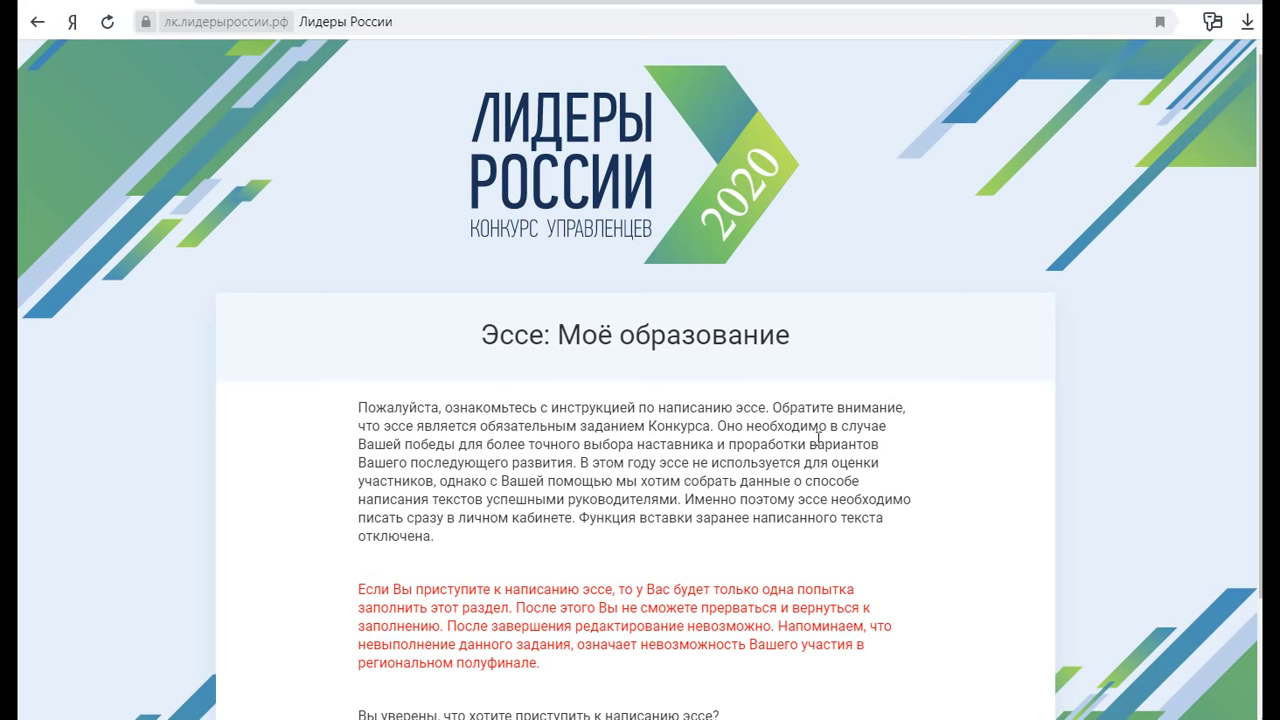
Scroll down the Моё образование page to the Назад and Приступить buttons
scroll(820, 438, down, 2)
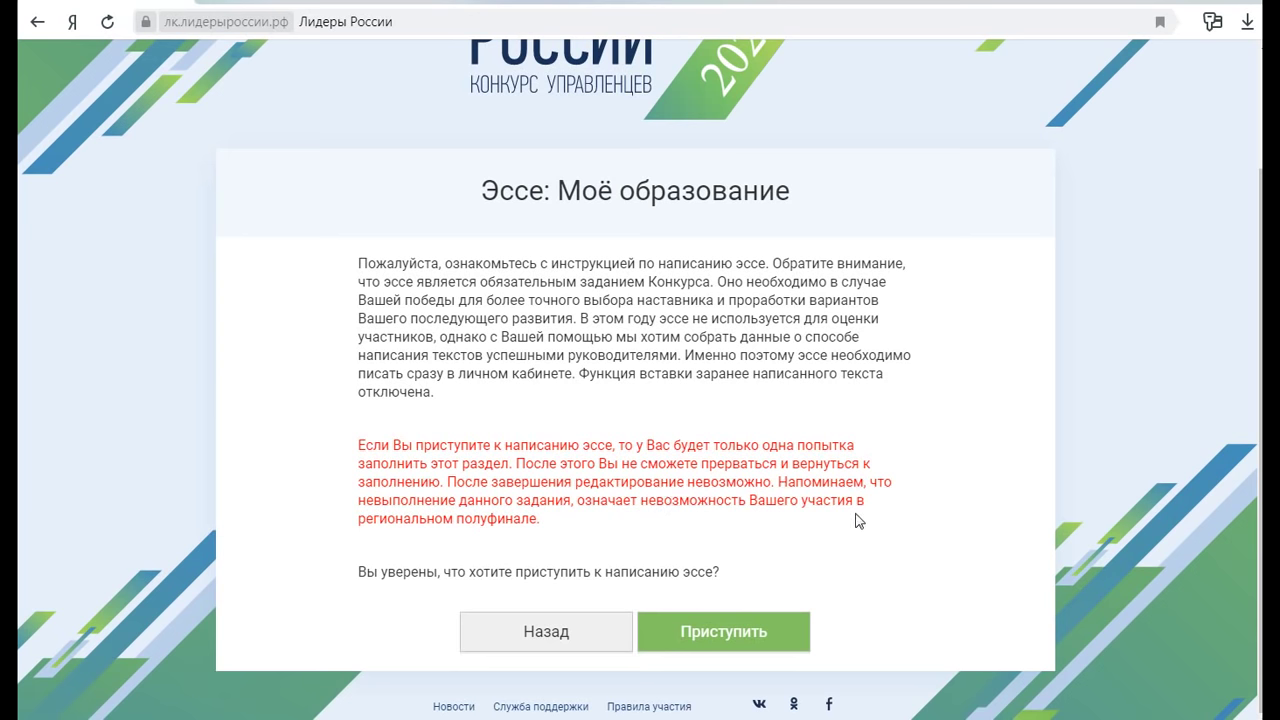
Start the essay and begin the first answer by naming the mother and father, with dashes
click(738, 631)
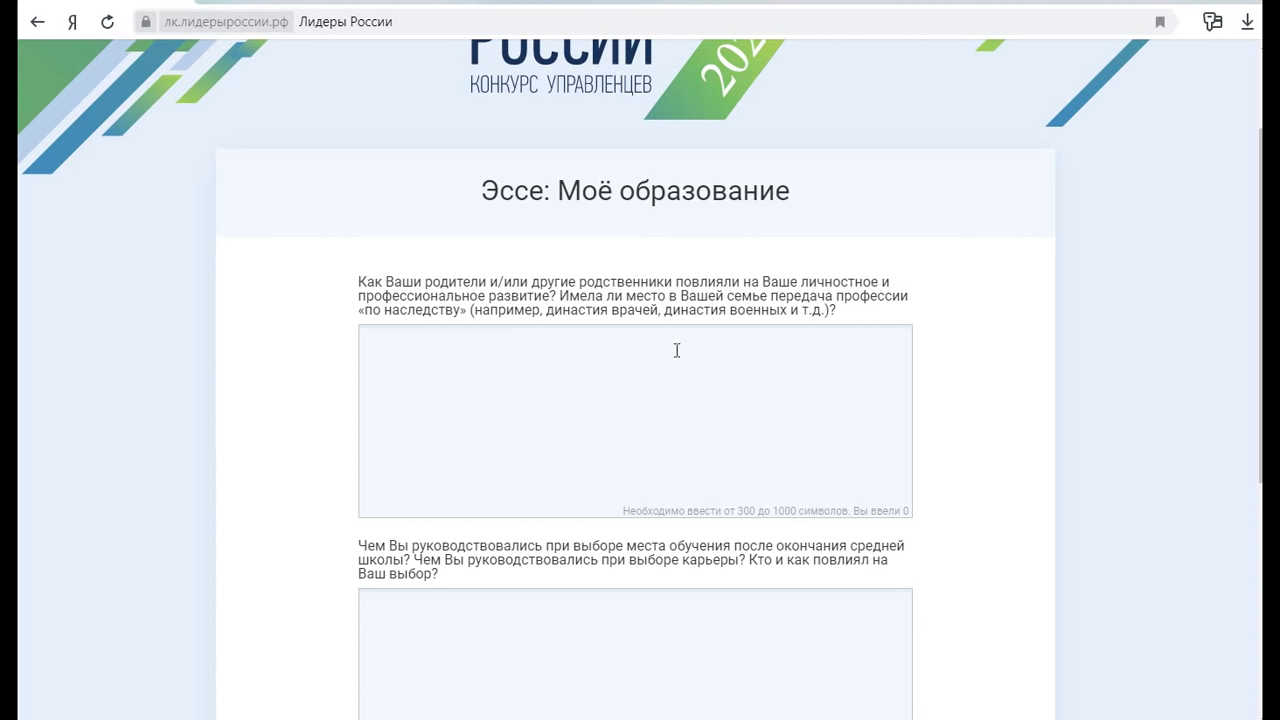
click(600, 363)
text(Мои родители, а )
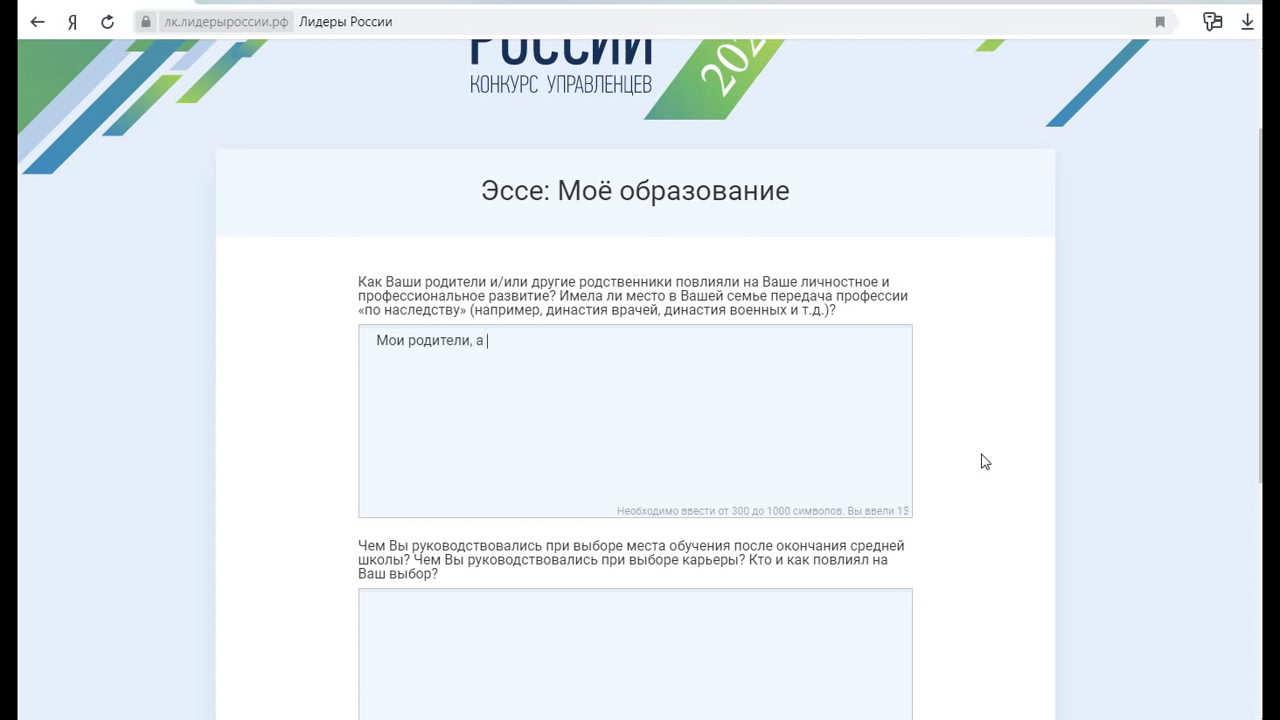
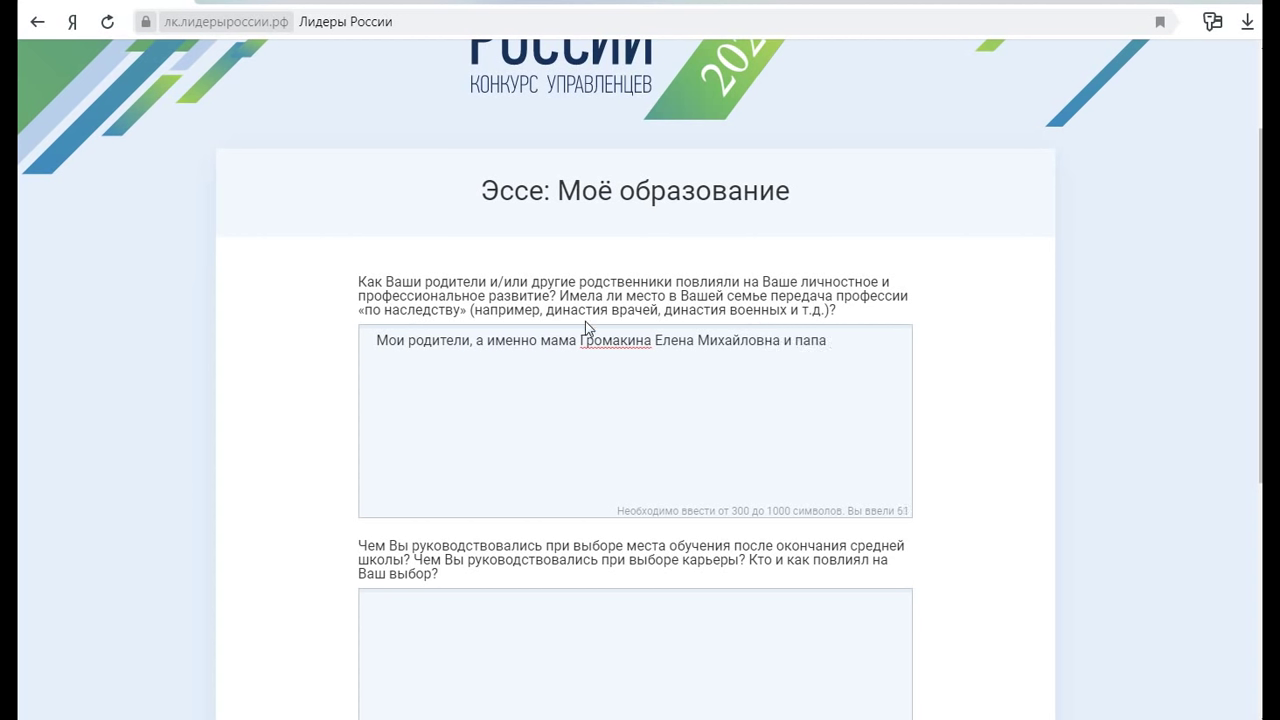
click(580, 338)
text(-)
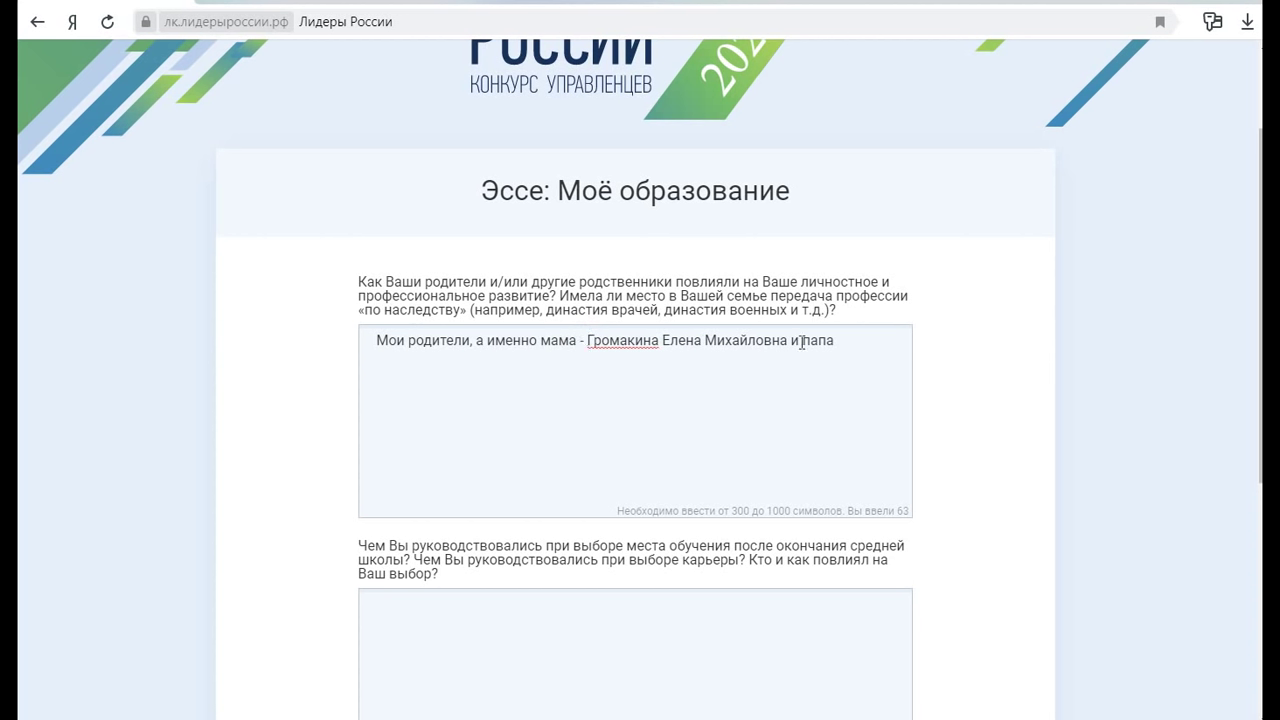
click(859, 340)
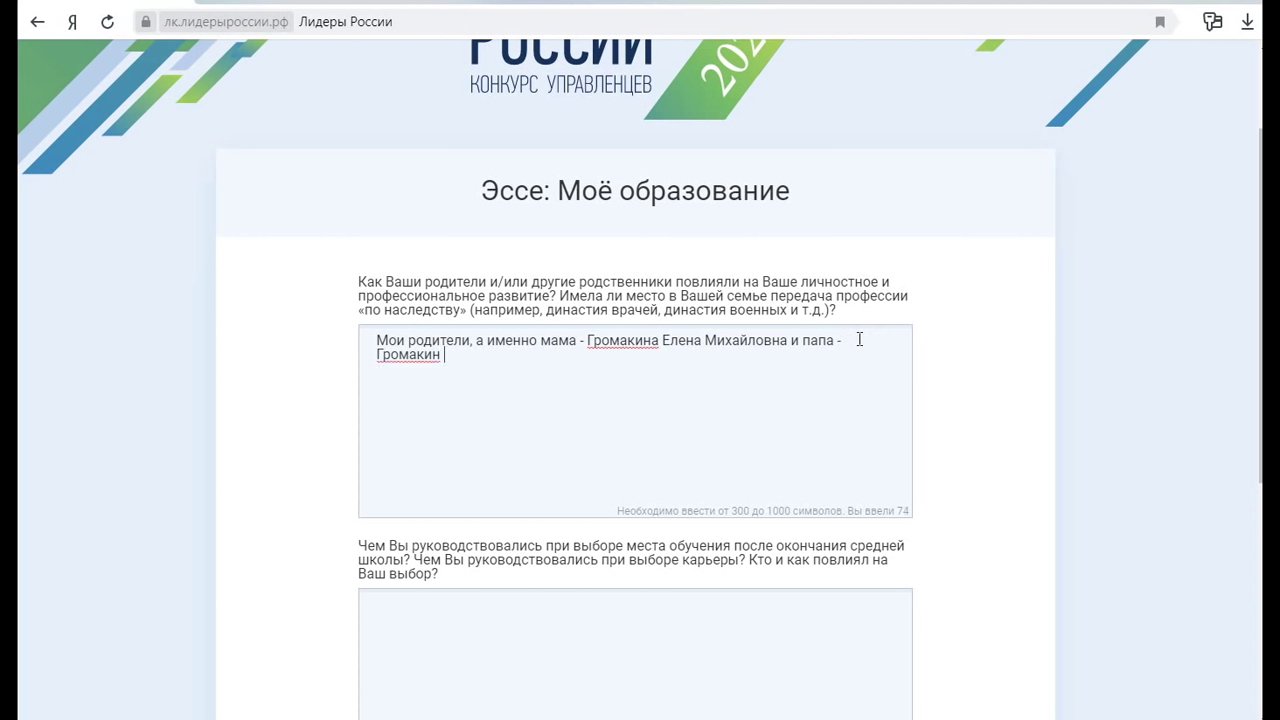
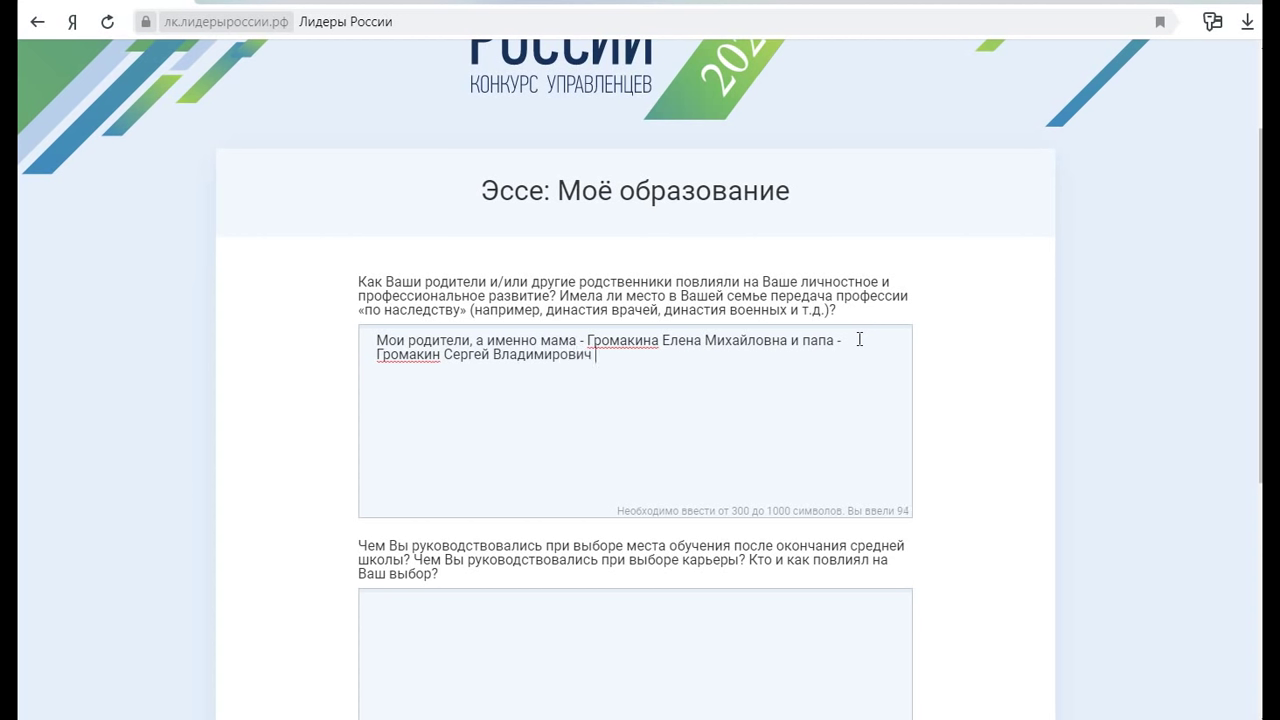
Continue: the parents provided all necessary conditions for harmonious development and education
text(дали мне не)
key(BackSpace)
key(BackSpace)
key(BackSpace)
key(BackSpace)
key(BackSpace)
key(BackSpace)
key(BackSpace)
key(BackSpace)
key(BackSpace)
key(BackSpace)
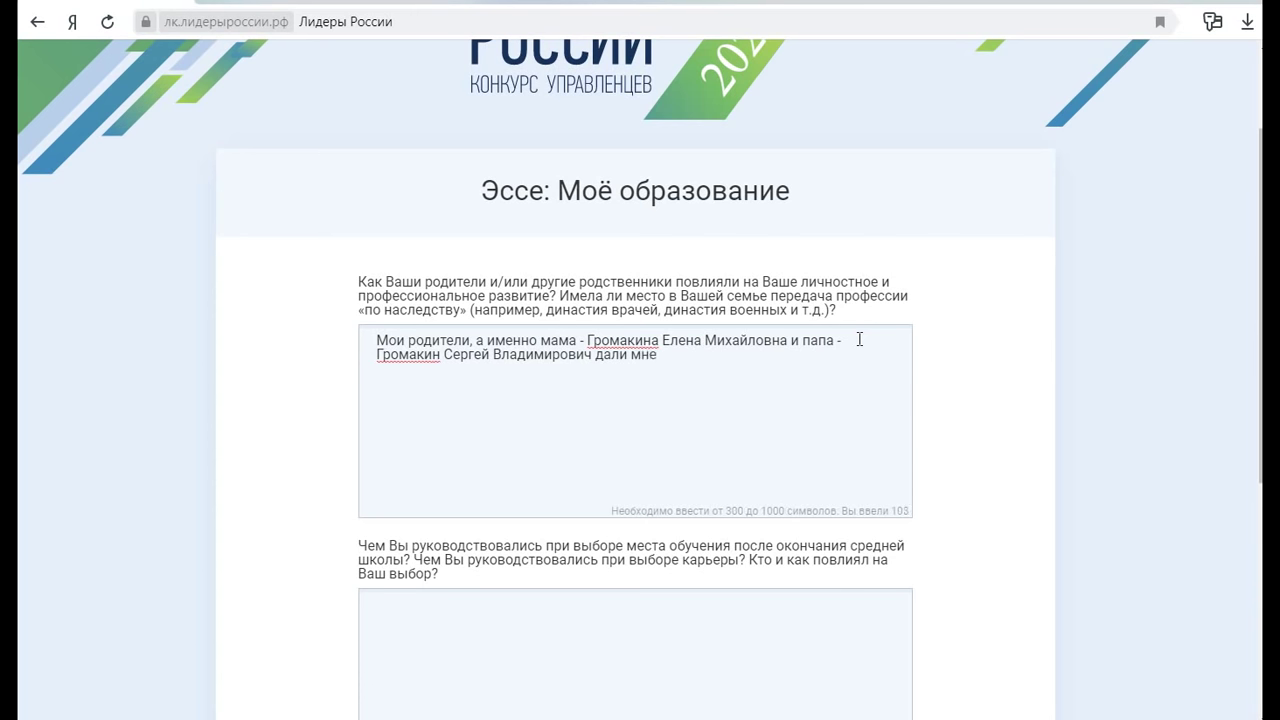
key(BackSpace)
text(п)
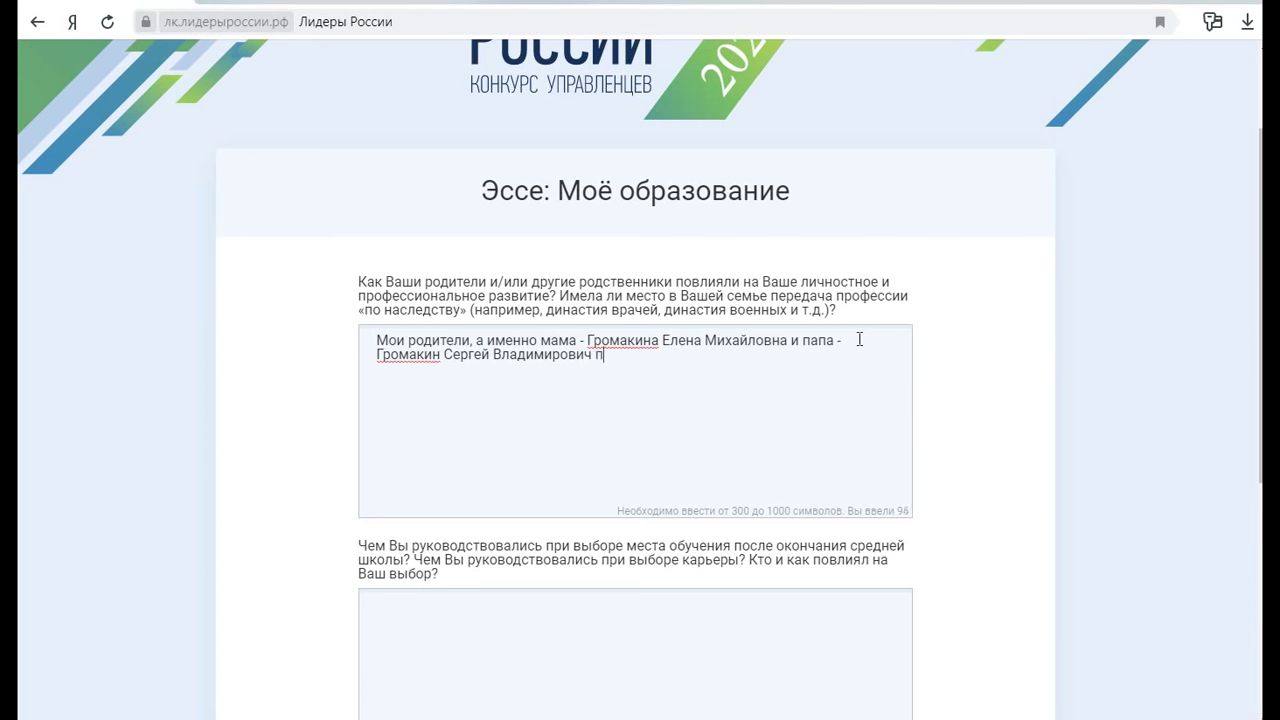
text(редоставили )
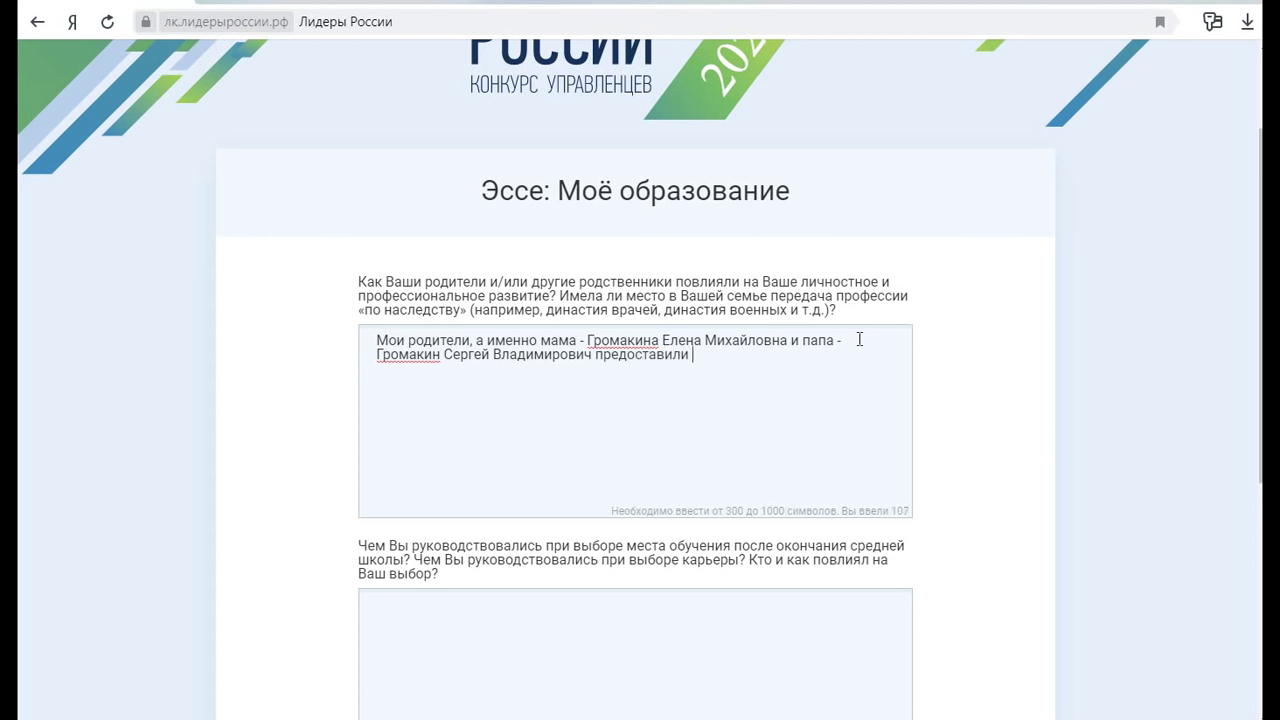
text(мне все необходимые)
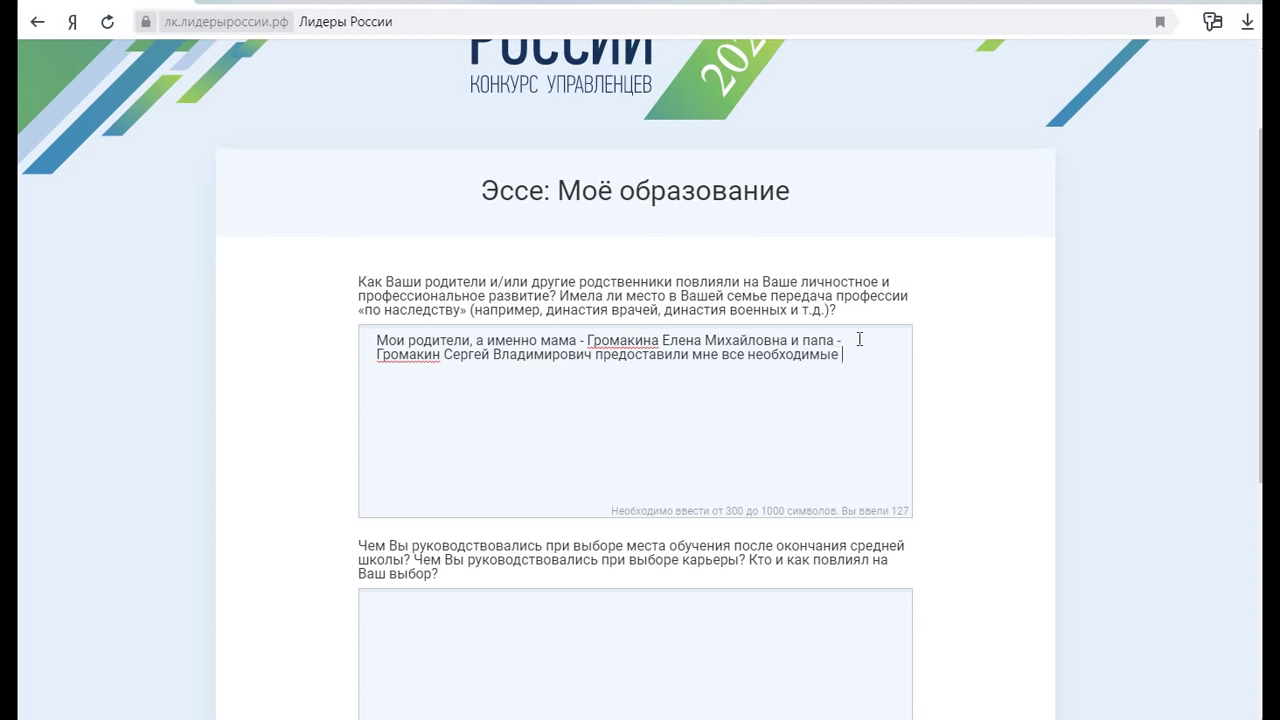
text( условия для моего гармони)
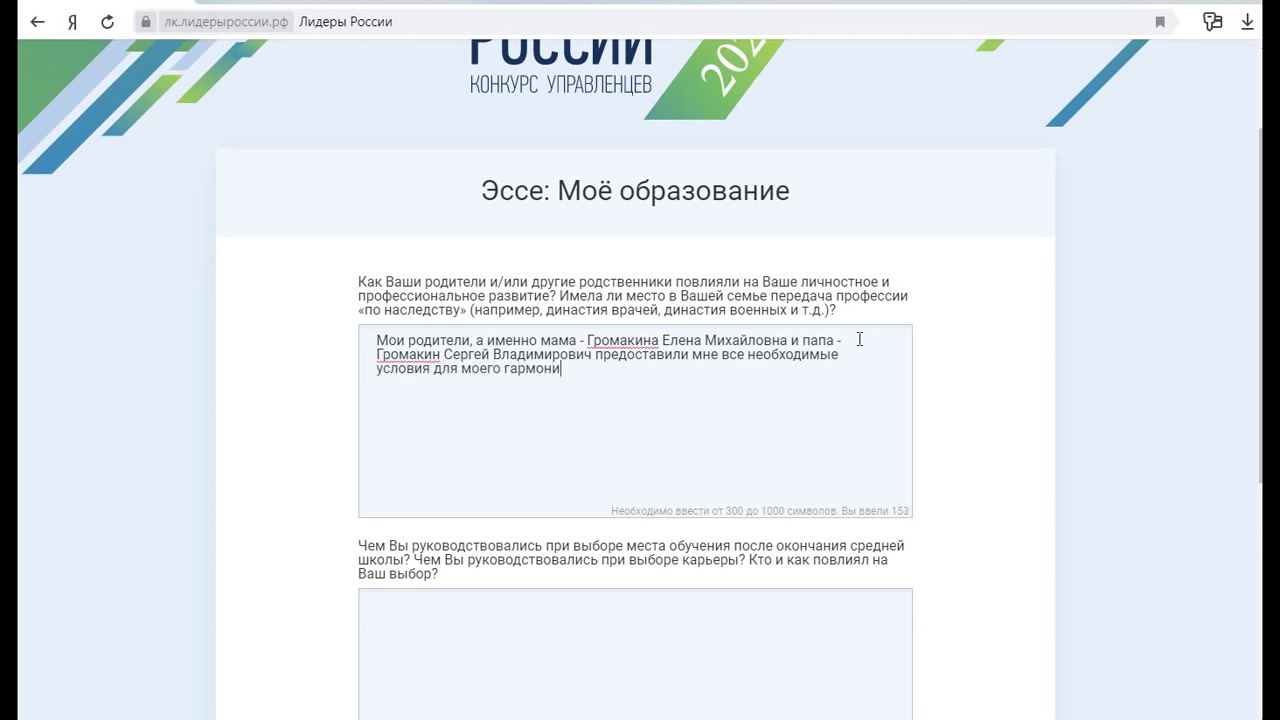
text(чного развития, образования)
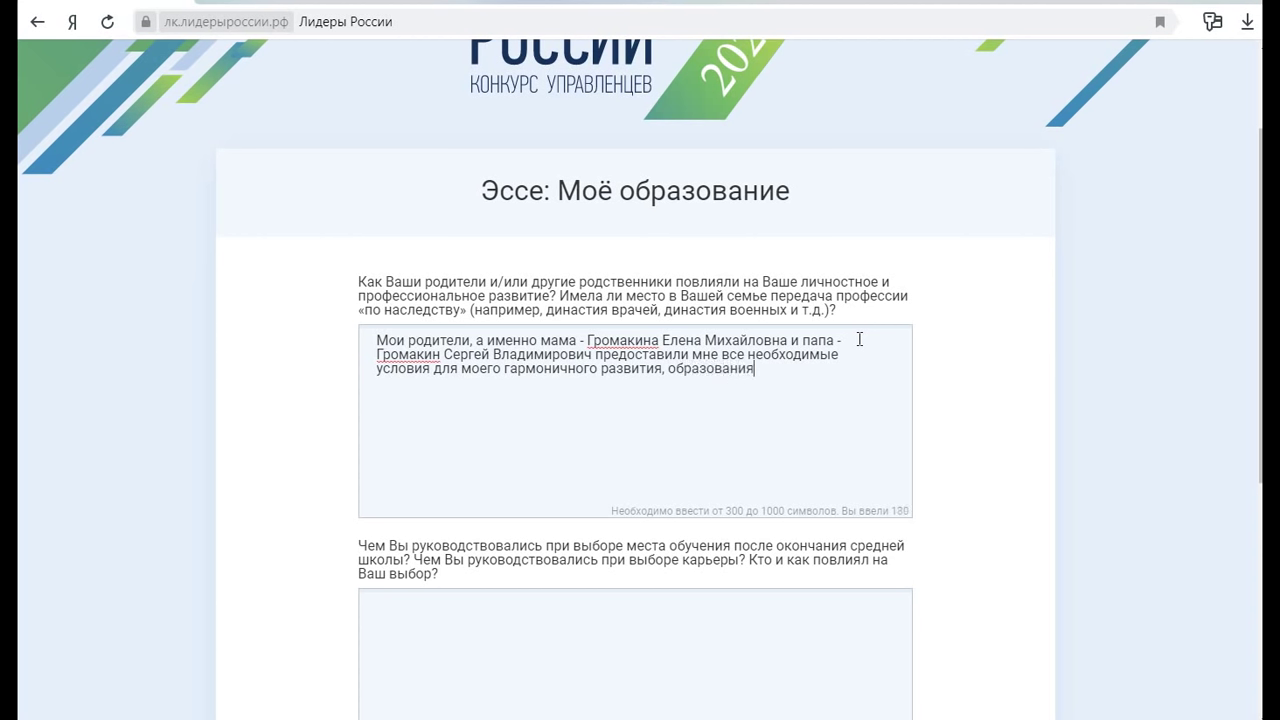
text( и творческого вдохновения.)
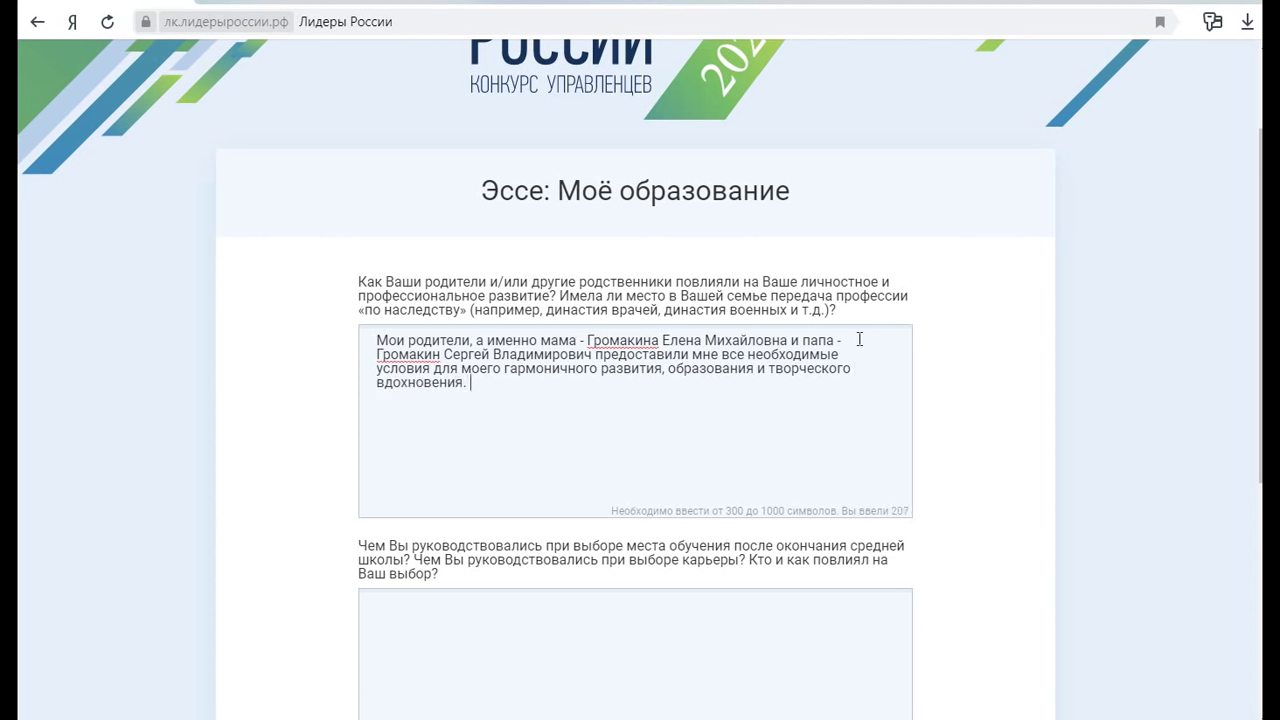
Add a paragraph: no family dynasty, teacher mother, serviceman father, a doctor's career chosen "по душе"
key(Return)
key(Return)
text(К сожалению, п)
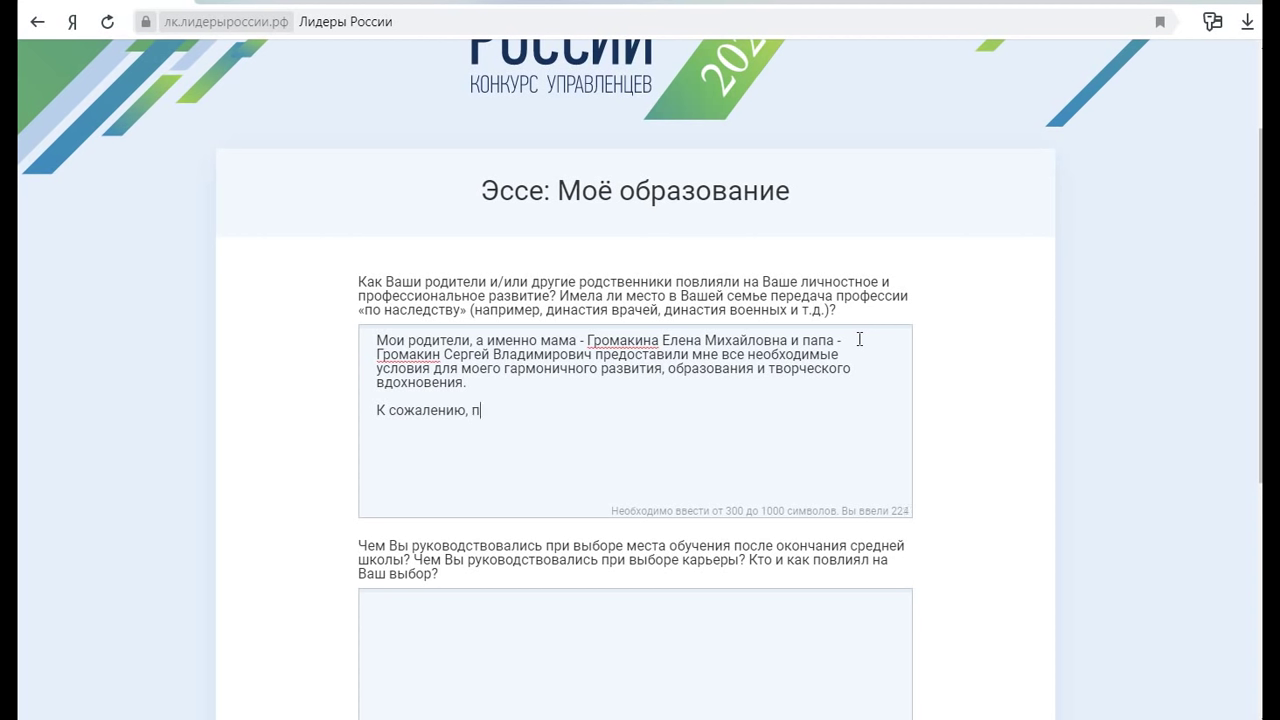
text(рофессиональной династ)
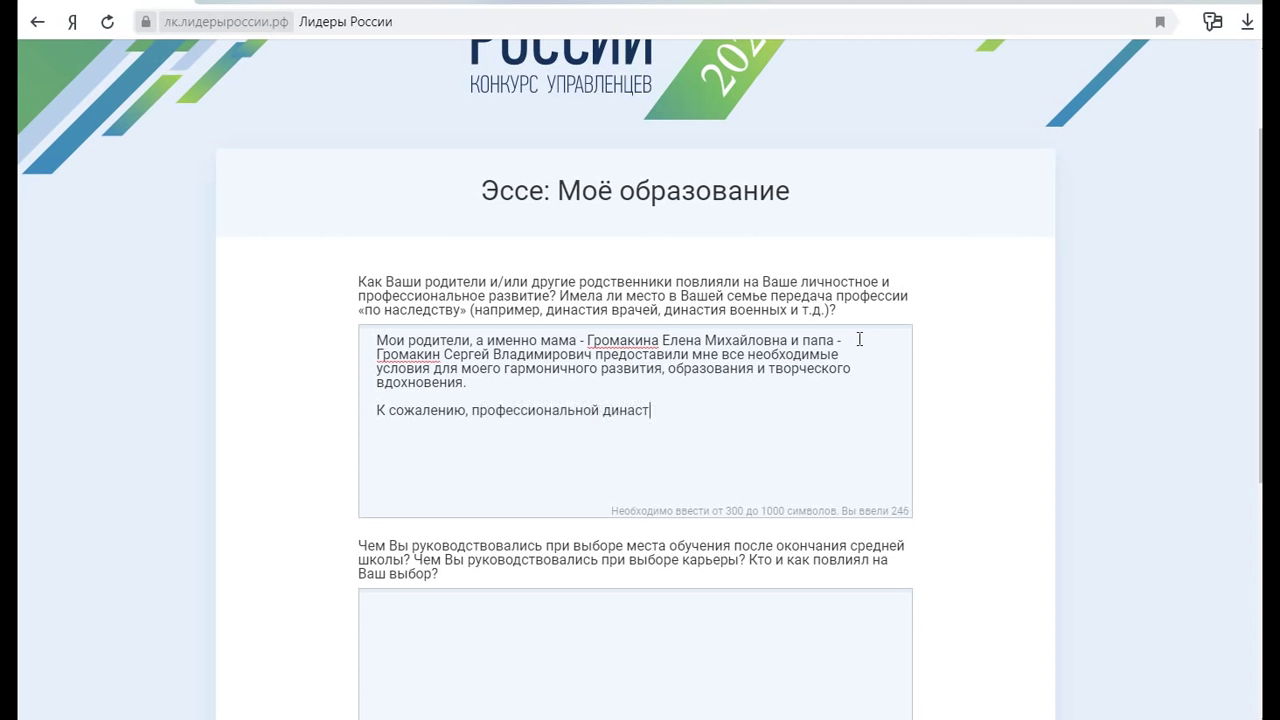
text(ии в нашей семь)
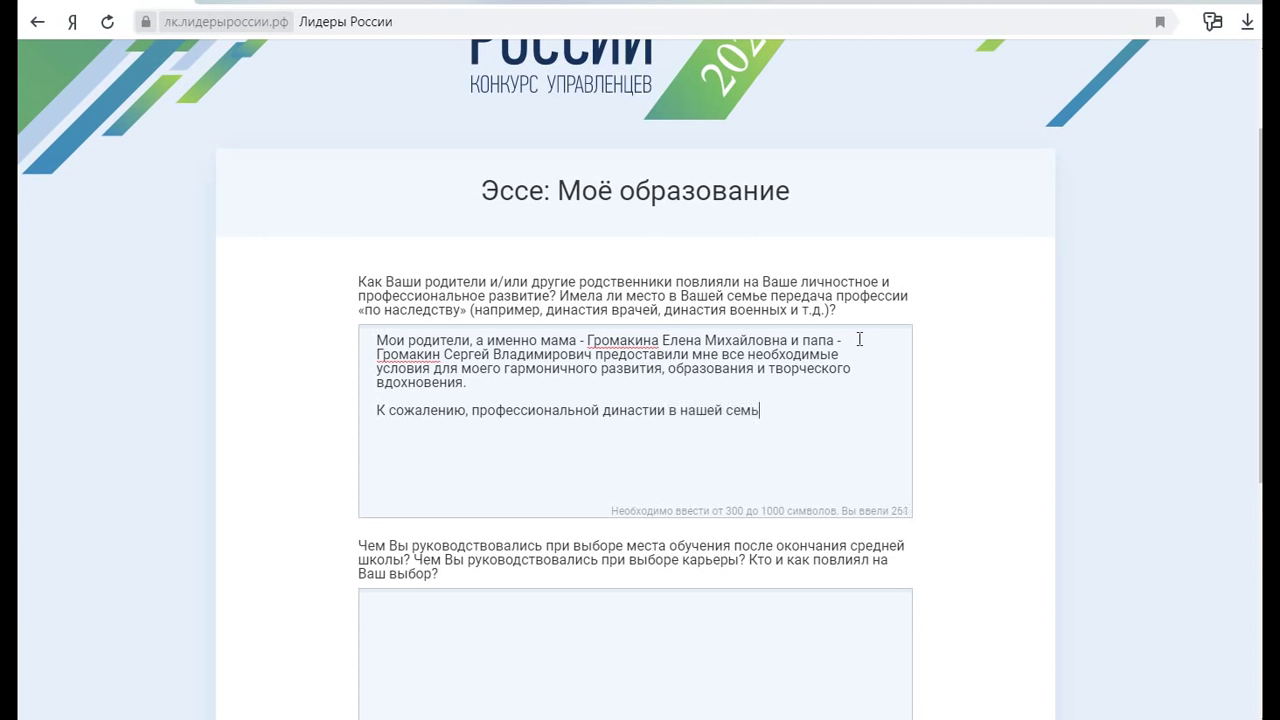
text(е нет. Мама пр)
key(BackSpace)
key(BackSpace)
key(BackSpace)
text(работает преп)
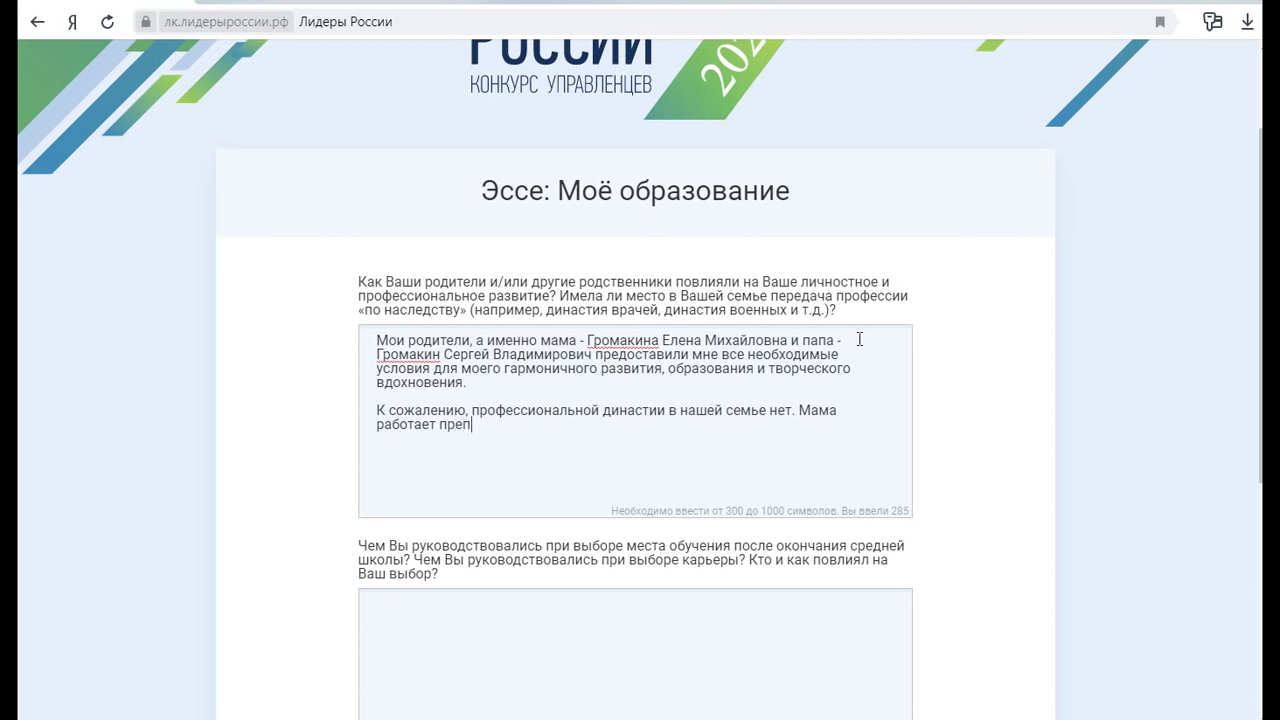
text(одавателем, а папа военносл)
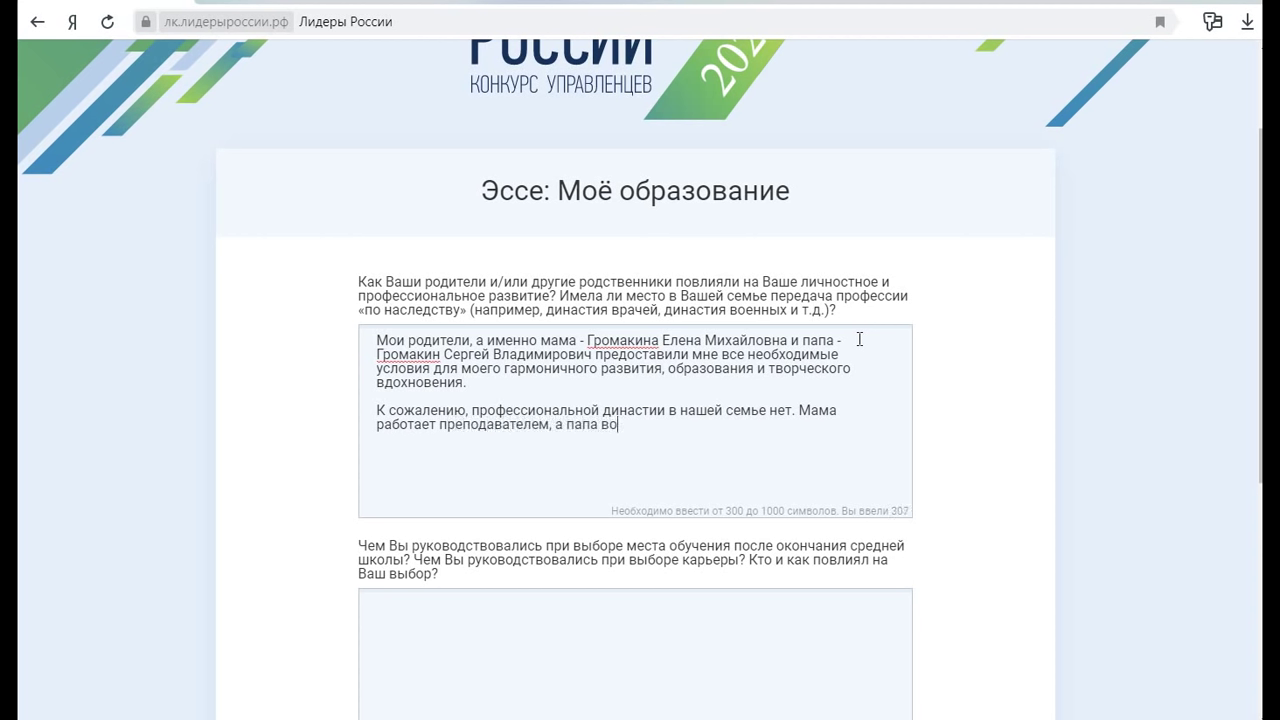
text(ащий. Я же в)
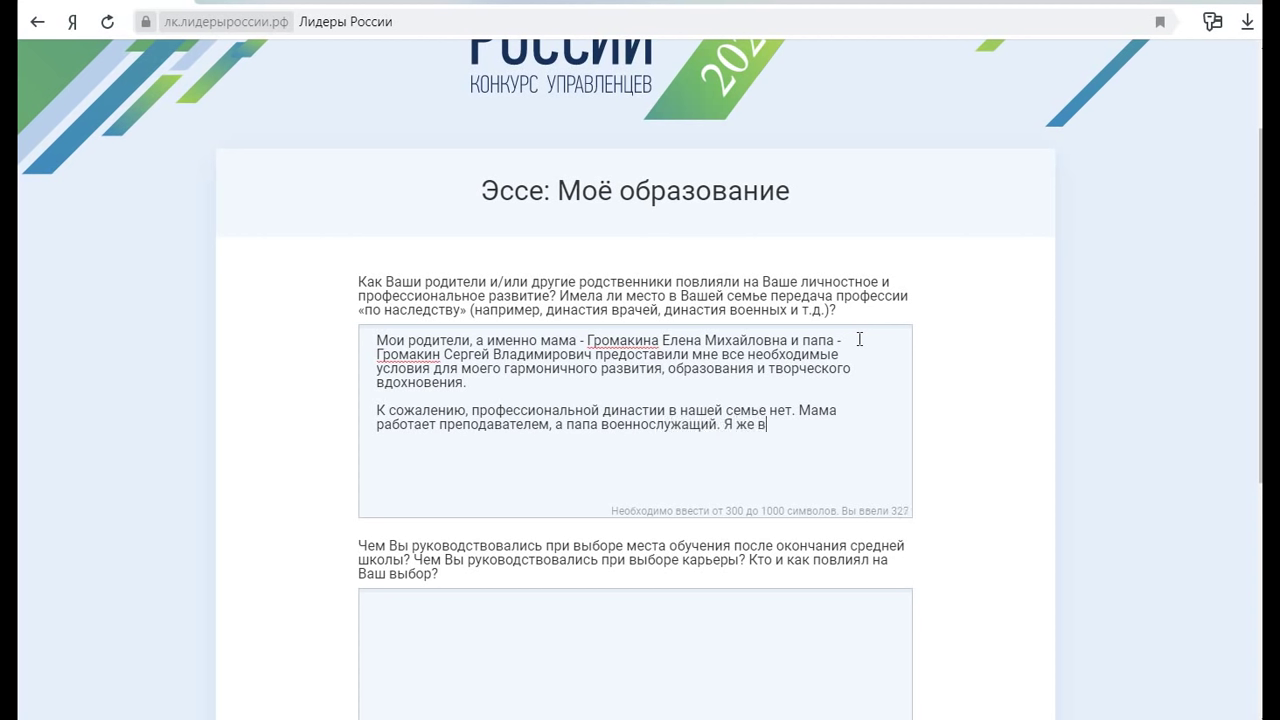
text(ыбрала ж)
key(BackSpace)
text(для себя к)
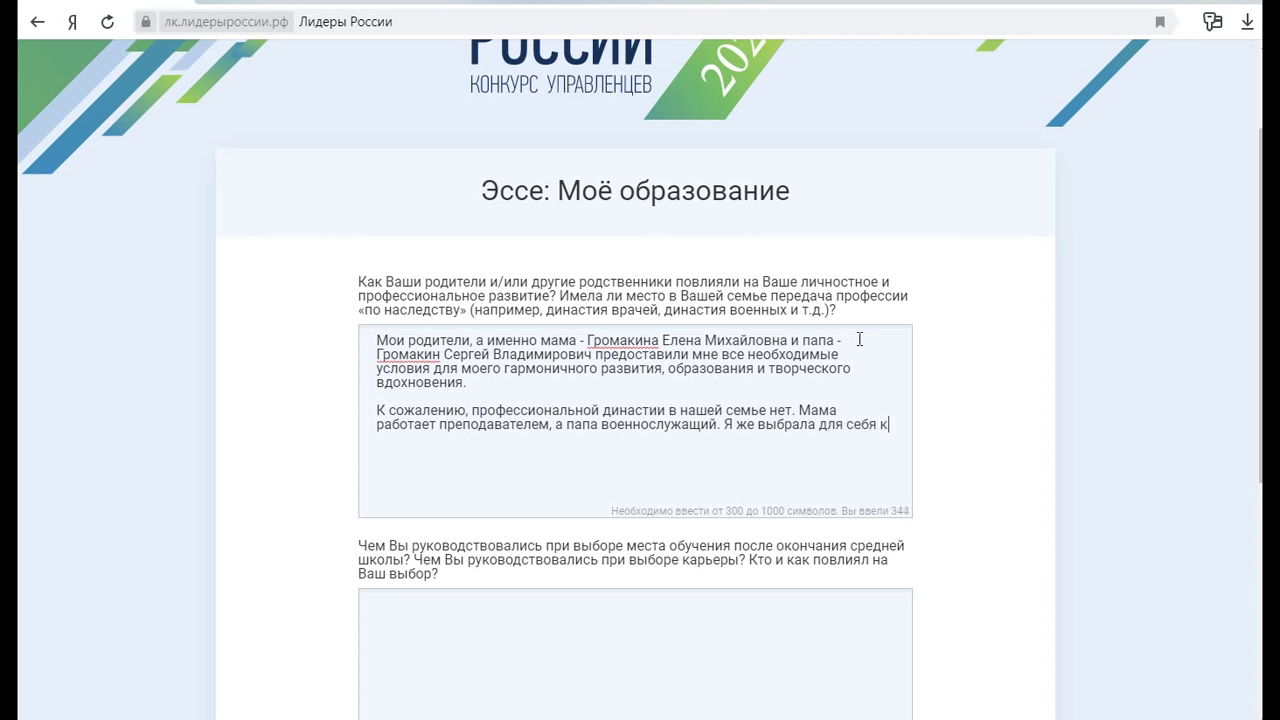
text(арьеру "по душе)
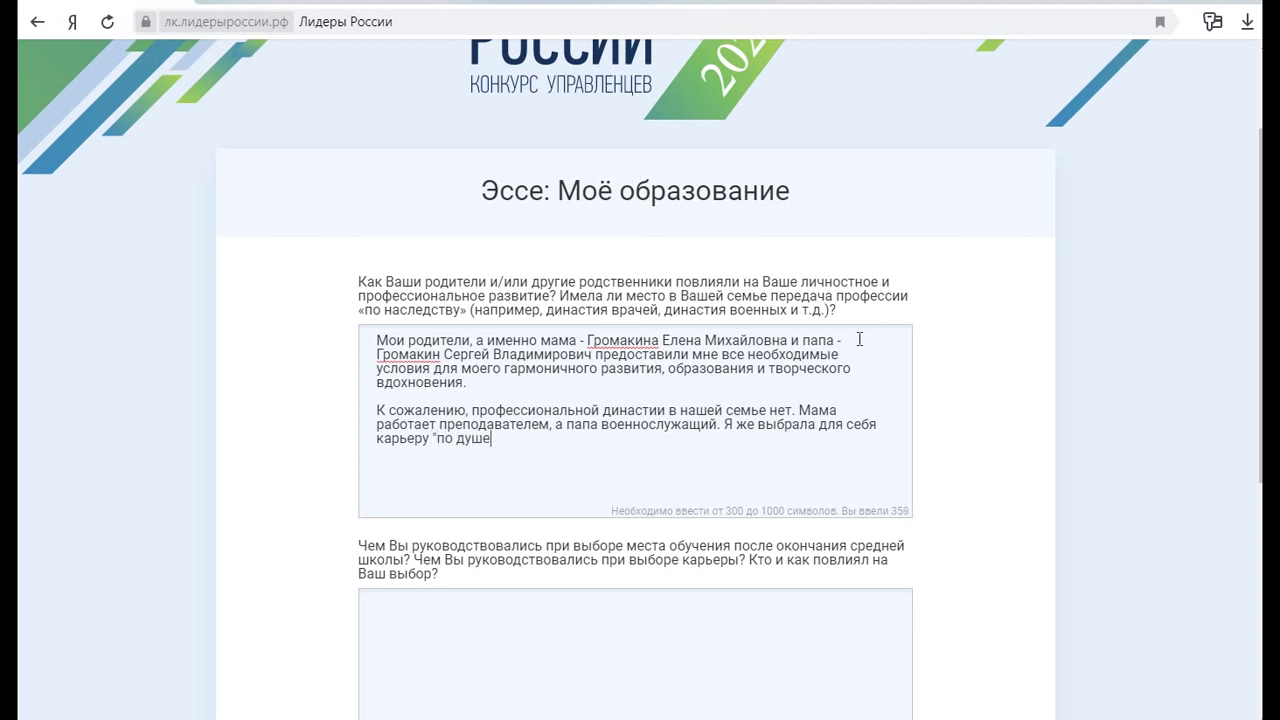
text(" и стала врачом)
Insert a paragraph on instilled justice, active life stance and leadership qualities, fixing "каества"
click(494, 381)
key(Return)
key(Return)
text(Сфо)
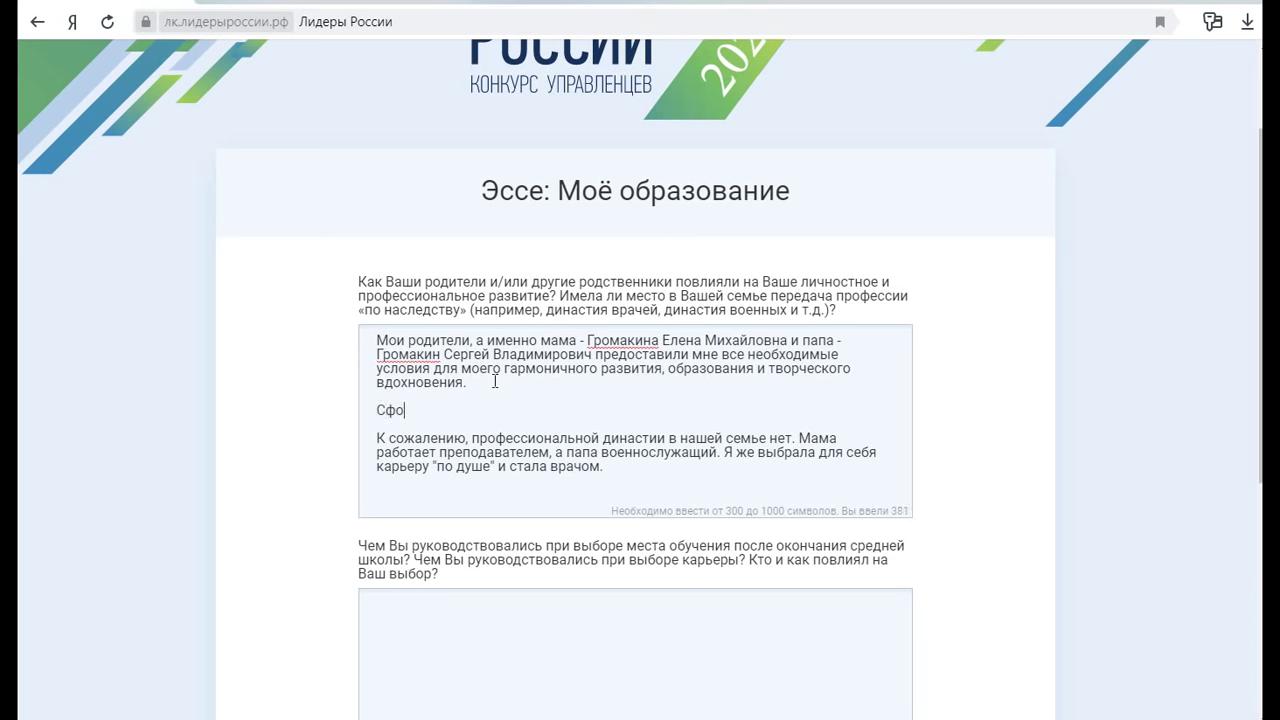
text(рмировали во мне чувство )
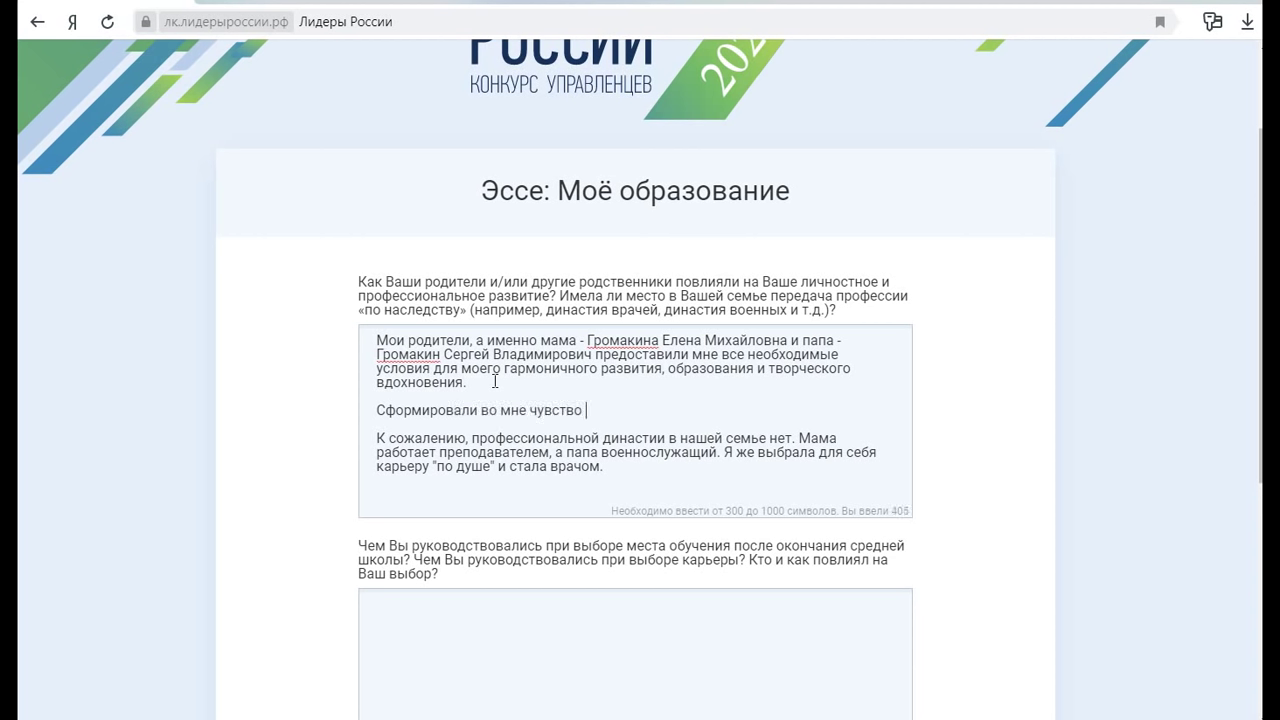
text(справедливости, )
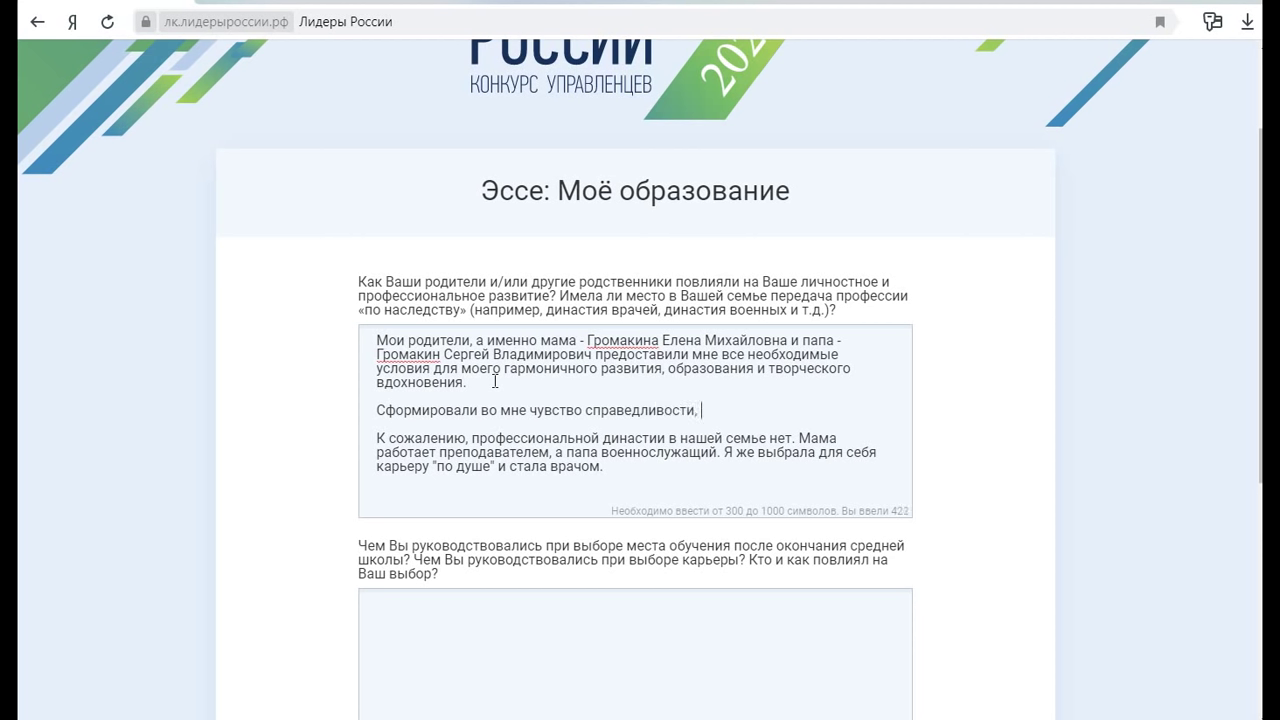
text(активную жизненную по)
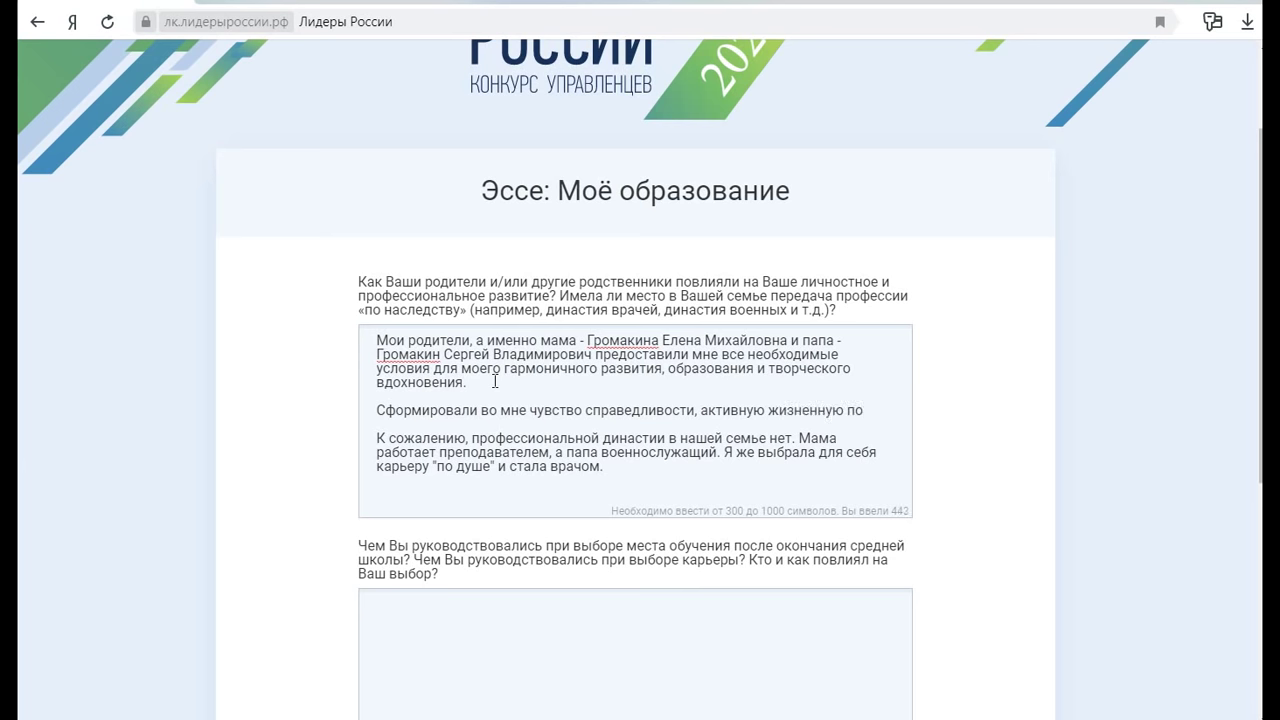
text(зицию и при)
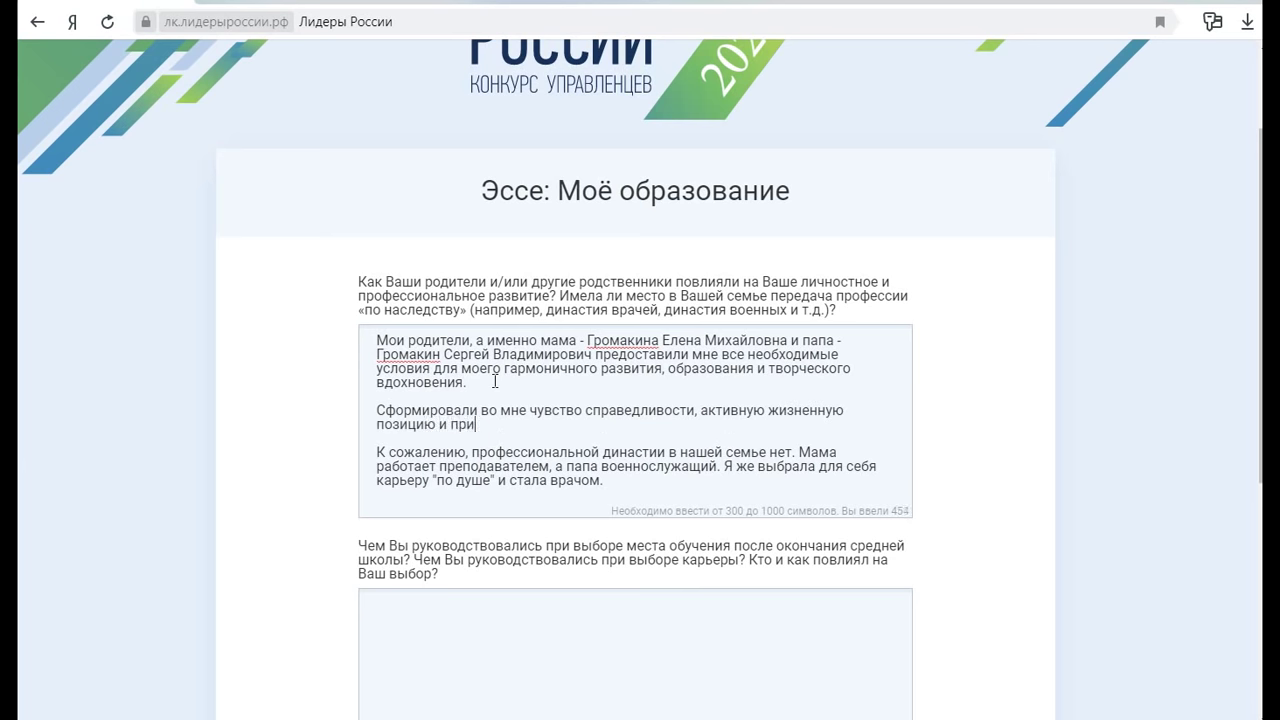
text(вили лидерские каества.)
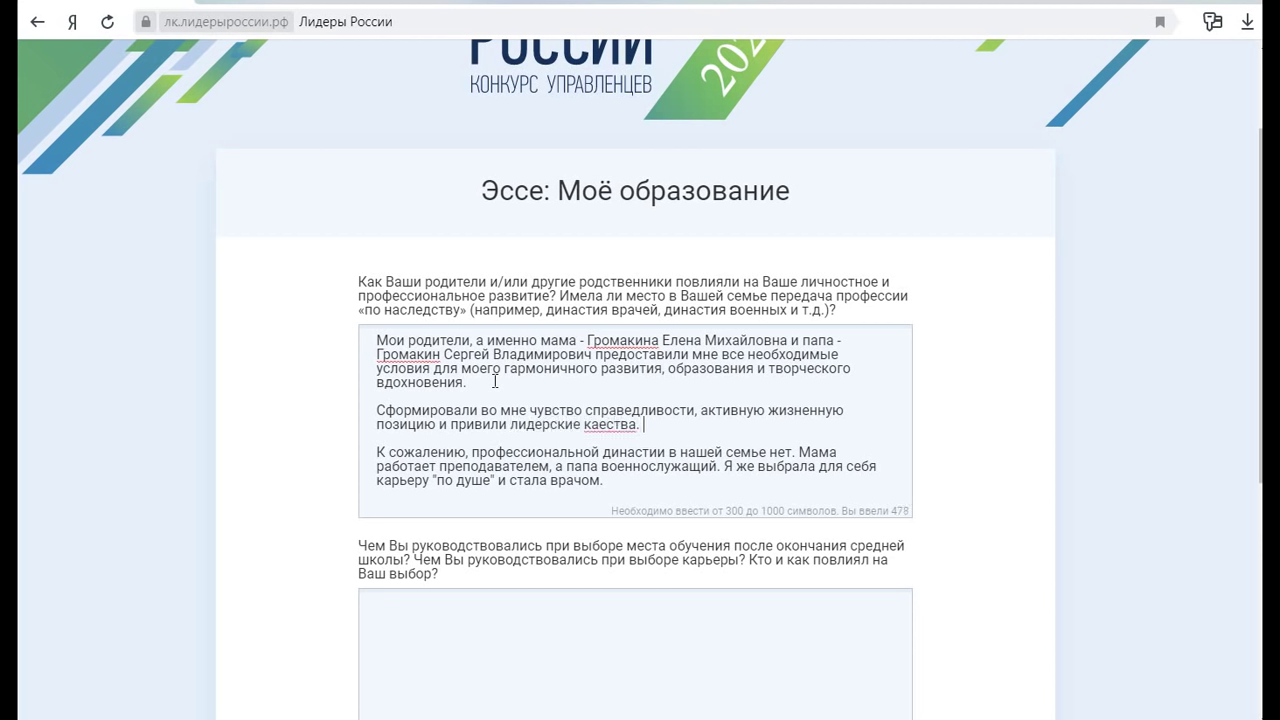
click(598, 430)
click(601, 426)
text(ч)
click(680, 428)
Scroll to the second question and place the cursor in its empty answer box
scroll(679, 411, down, 2)
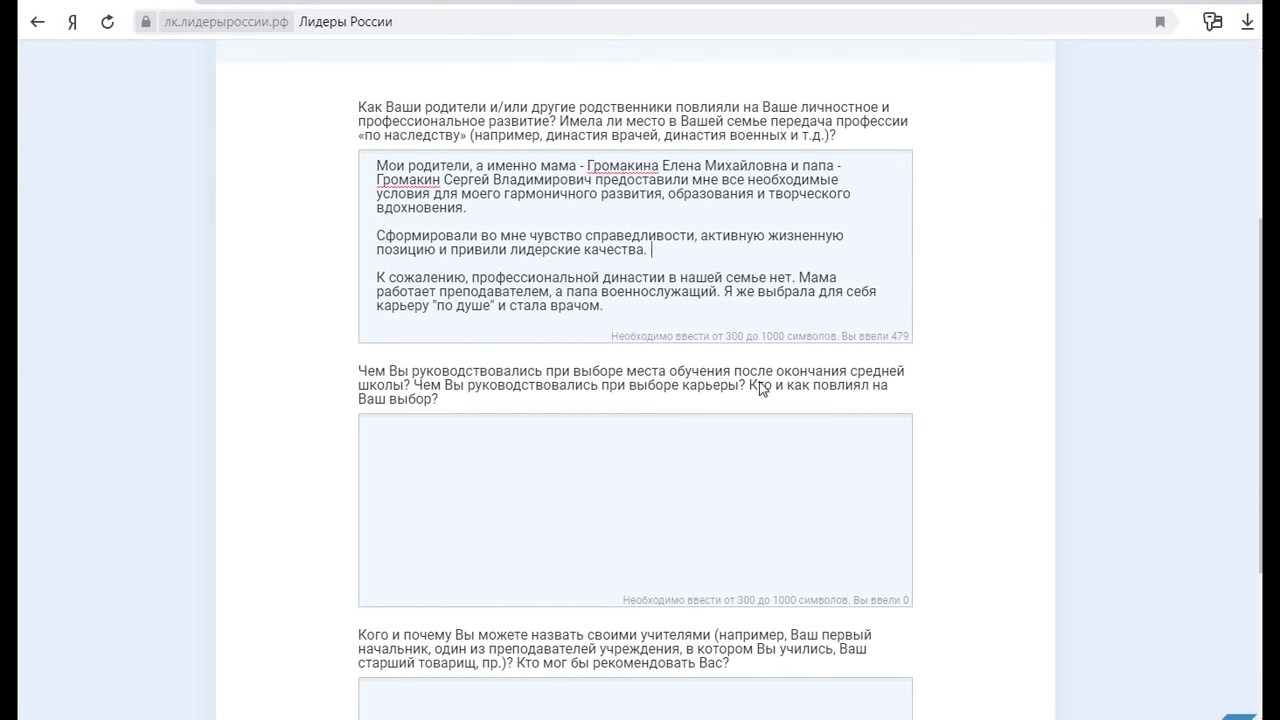
click(507, 452)
Write that a younger sister's congenital eye disease inspired becoming a doctor to help her treatment
text(В моей семье )
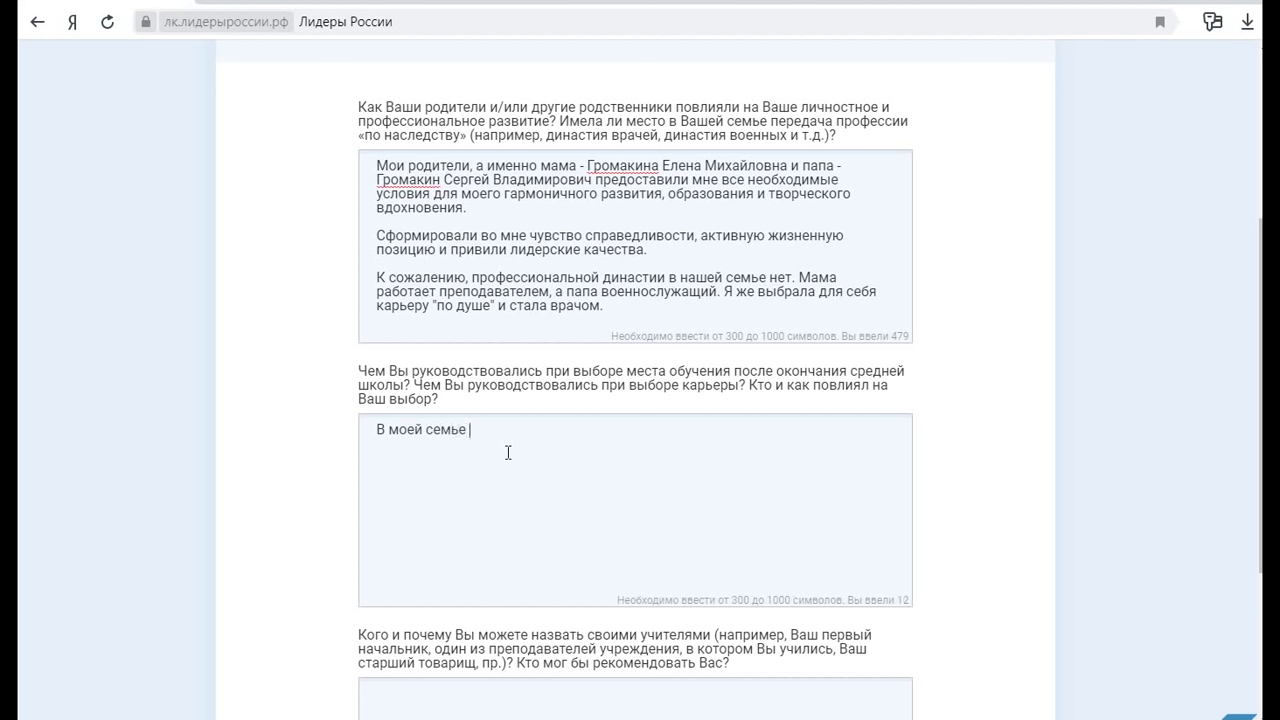
text(появилась младшая сестра)
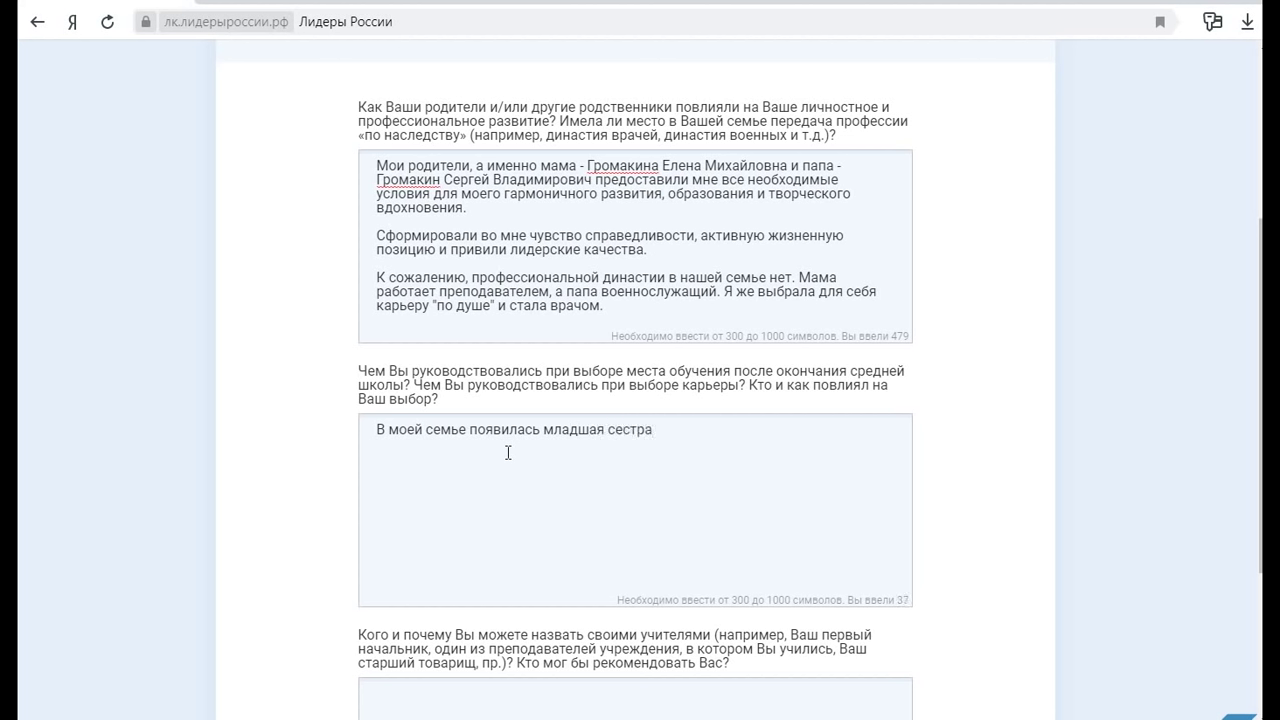
text( с врождённым забо)
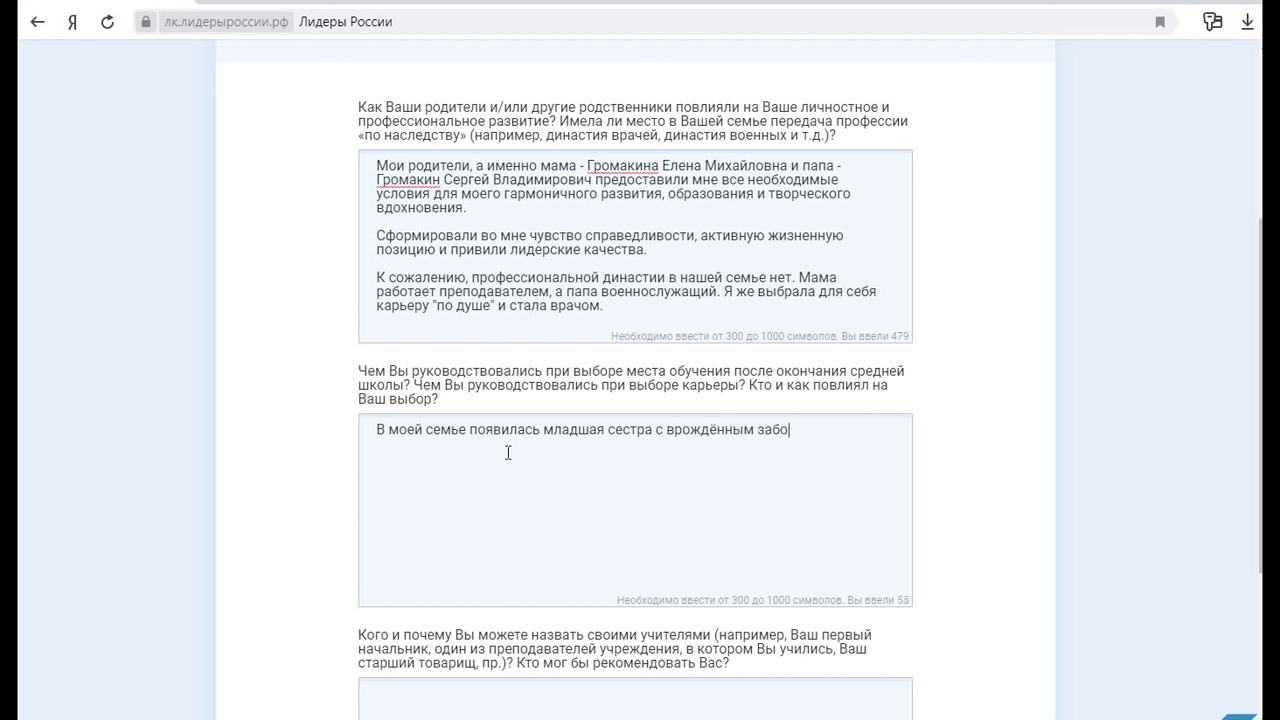
text(леванием глаз. И тог)
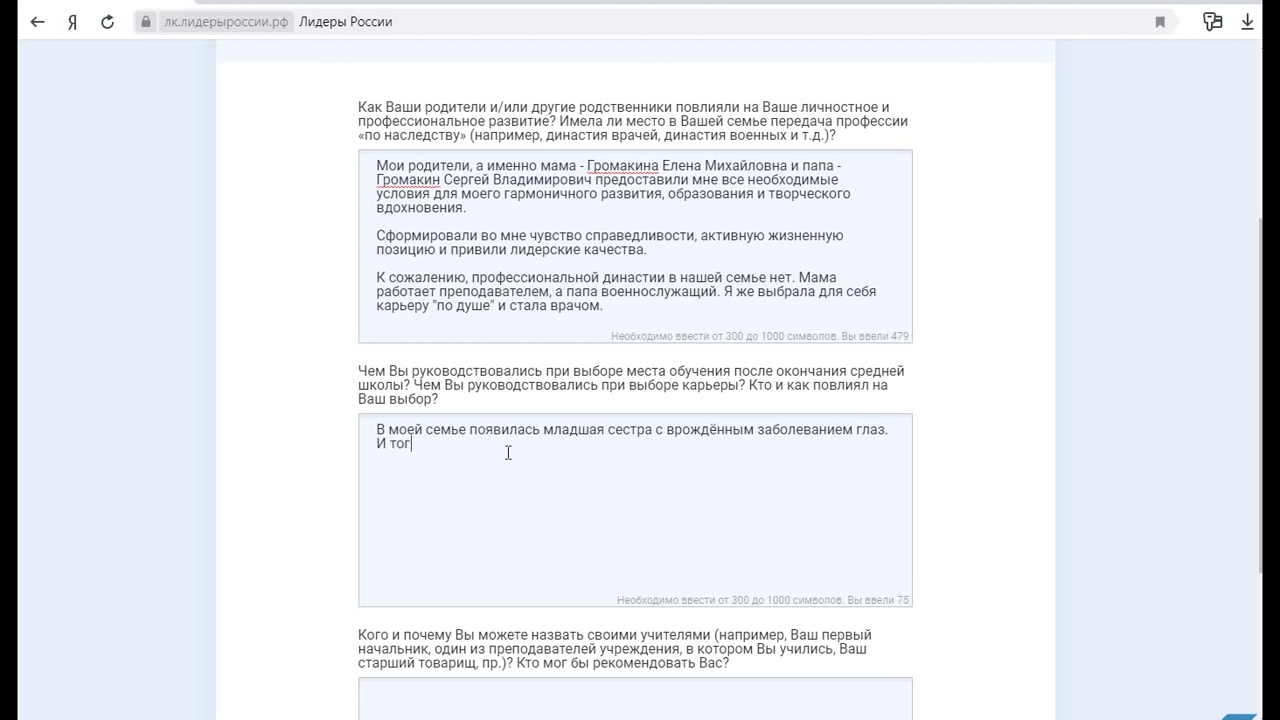
text(да мне х)
key(BackSpace)
text(захотелось стать врачом)
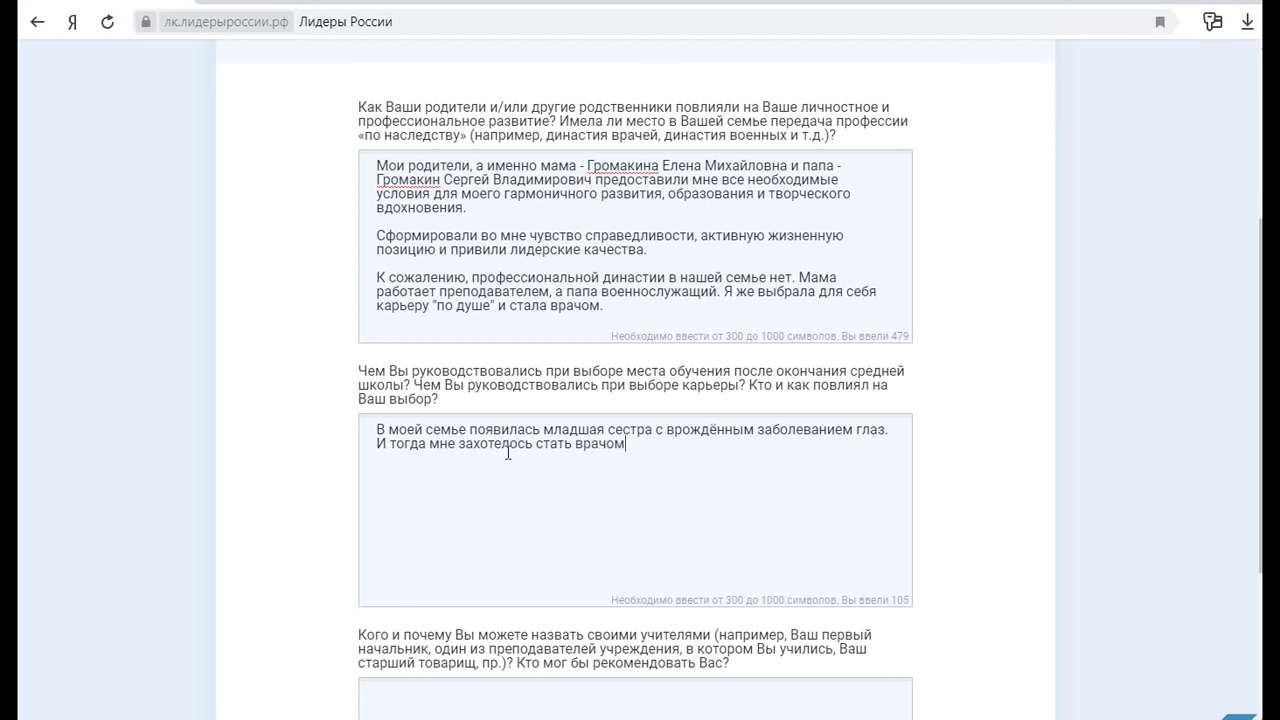
text(, чтобы име)
key(BackSpace)
key(BackSpace)
key(BackSpace)
key(BackSpace)
text(иметь возможн)
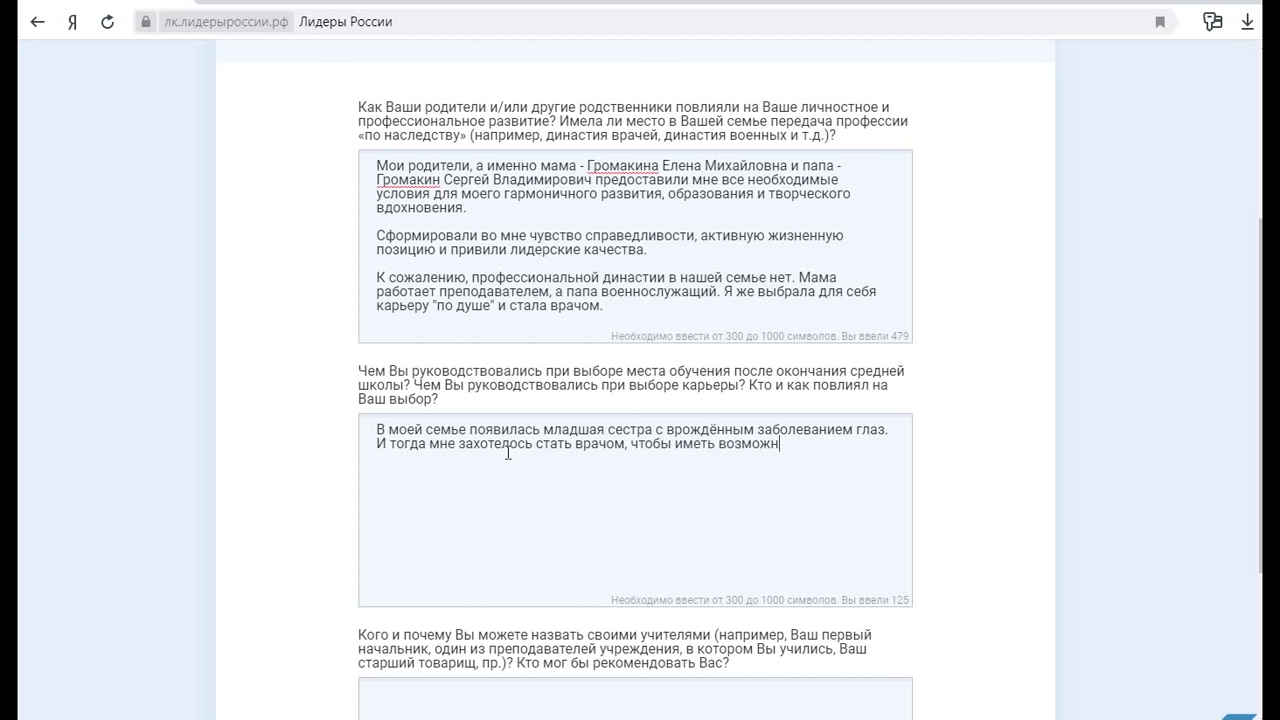
text(ость помочь её в лечении.)
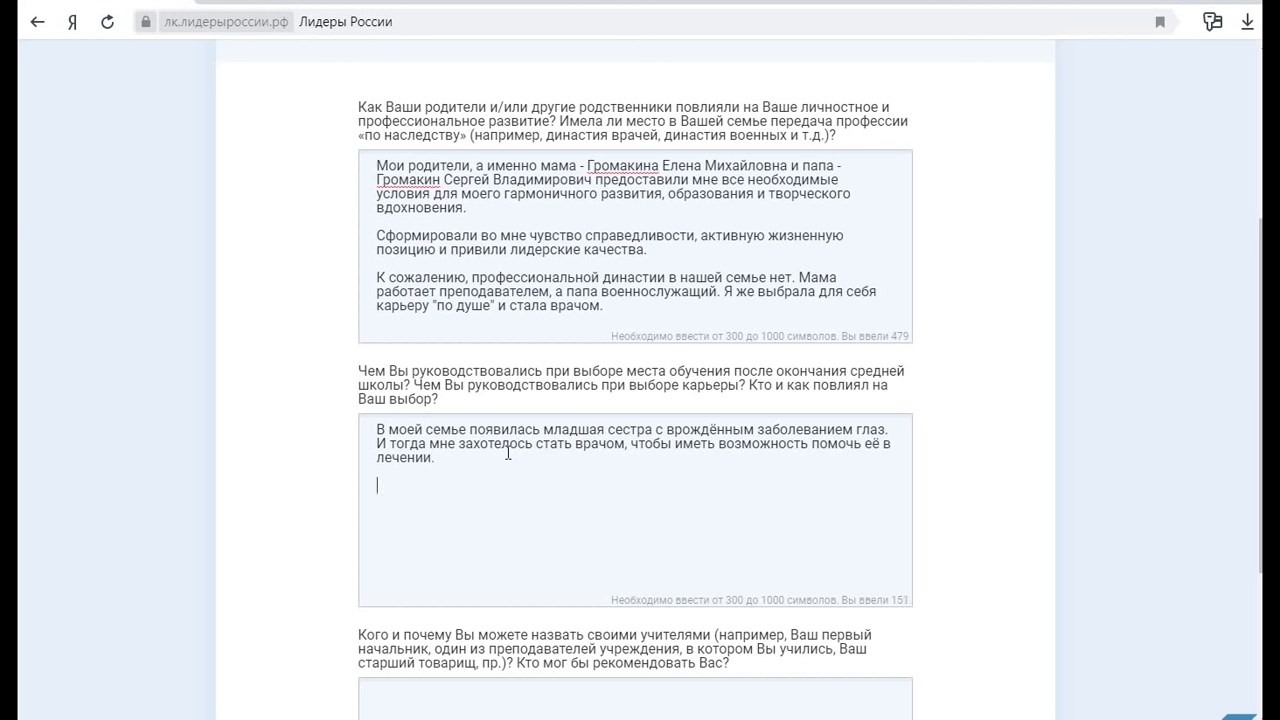
click(378, 428)
Prepend a childhood wish to become a veterinarian and lead the sister paragraph with "Чуть позже"
text(Ещё с р)
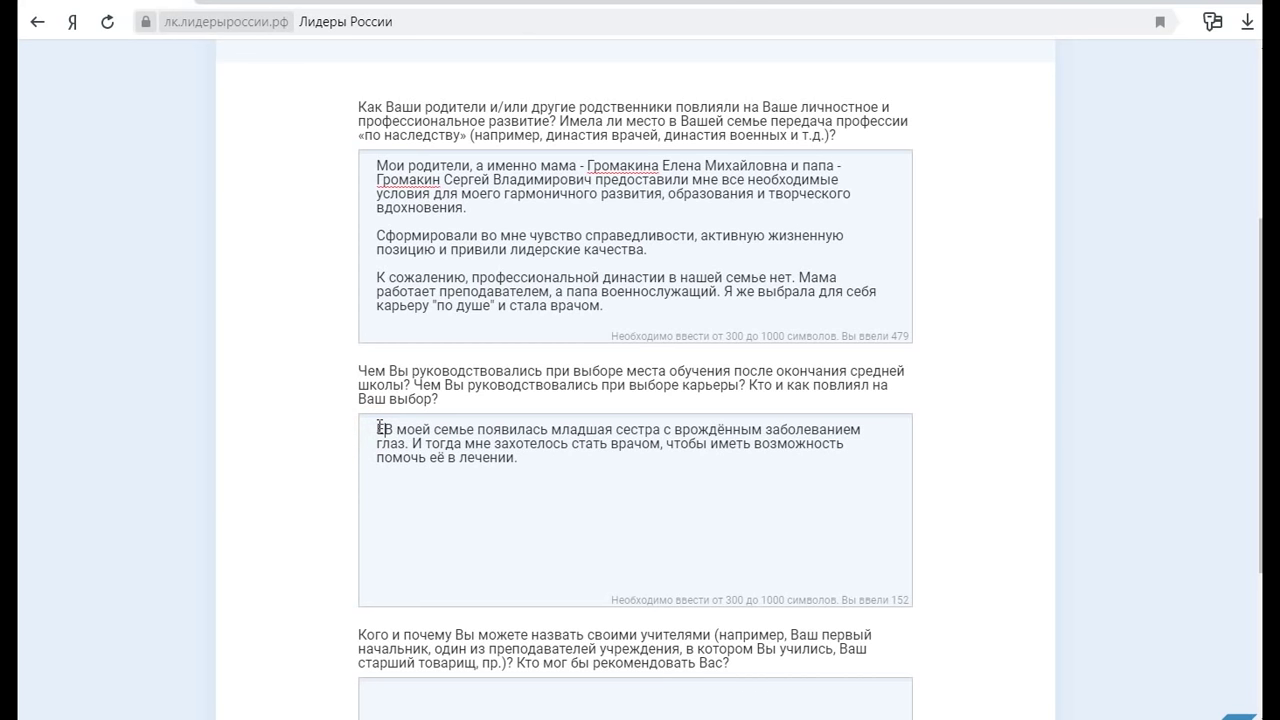
text(аннего детств)
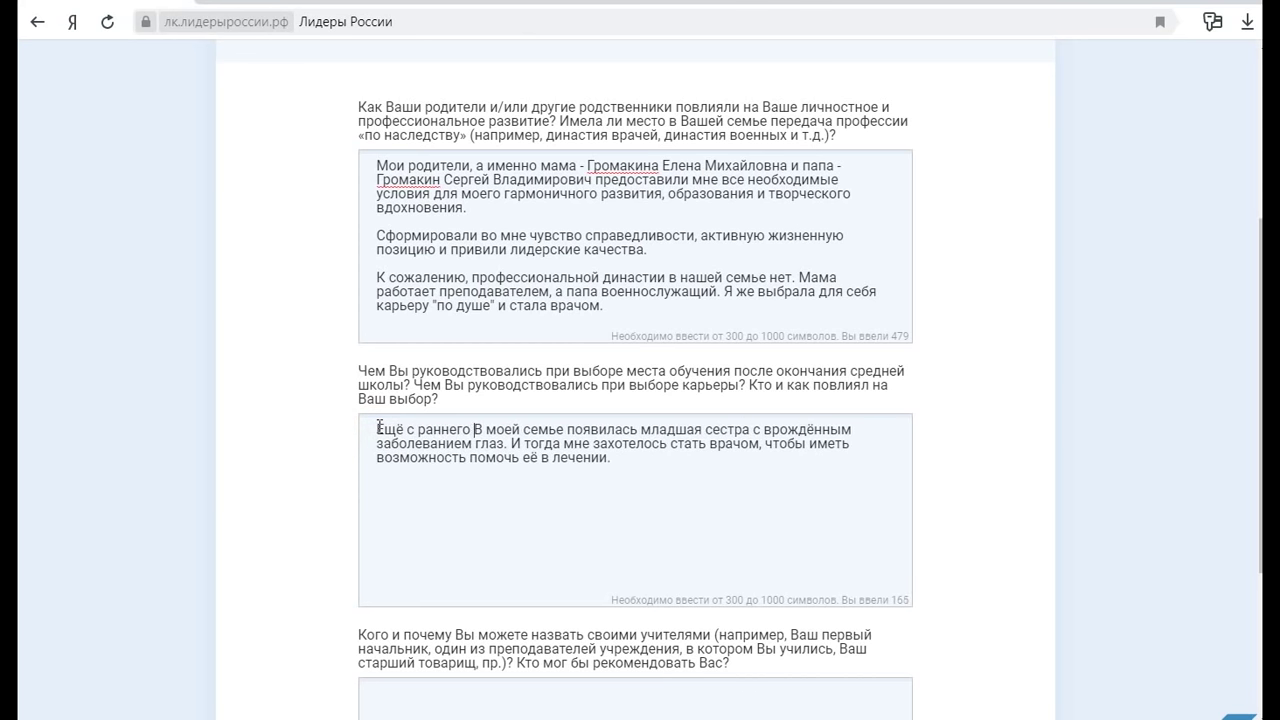
text(а я )
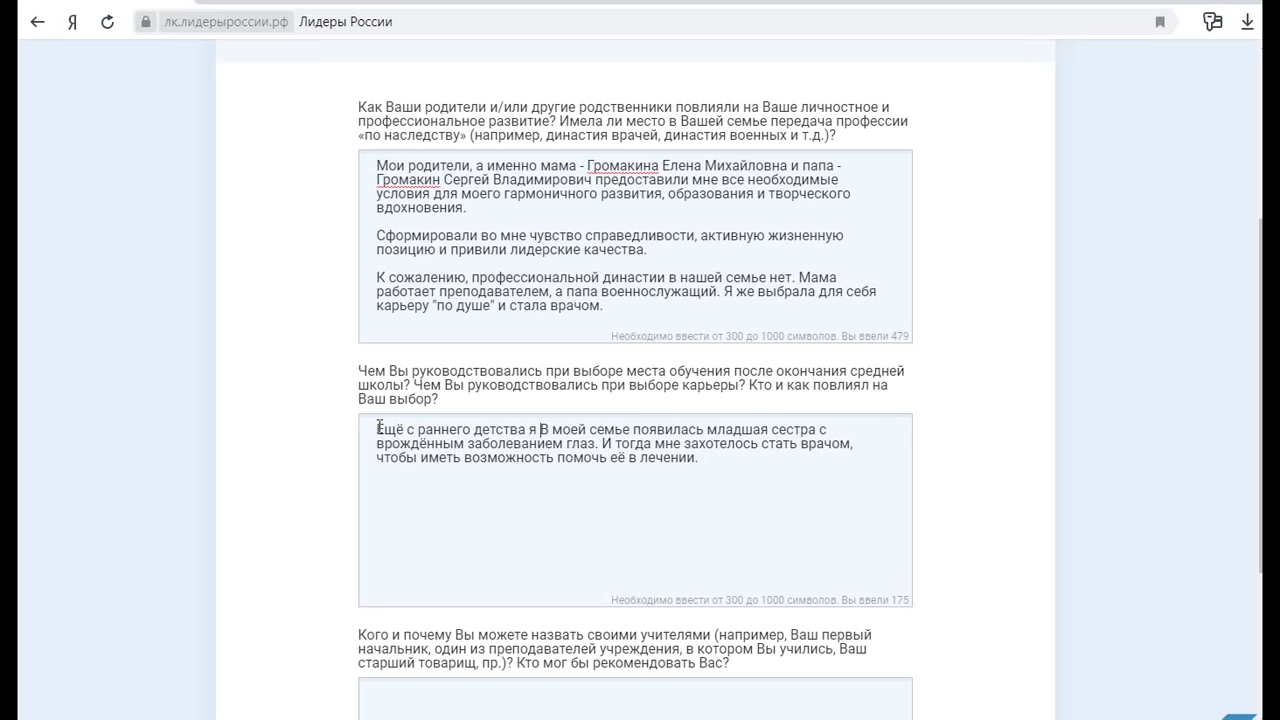
text(думала )
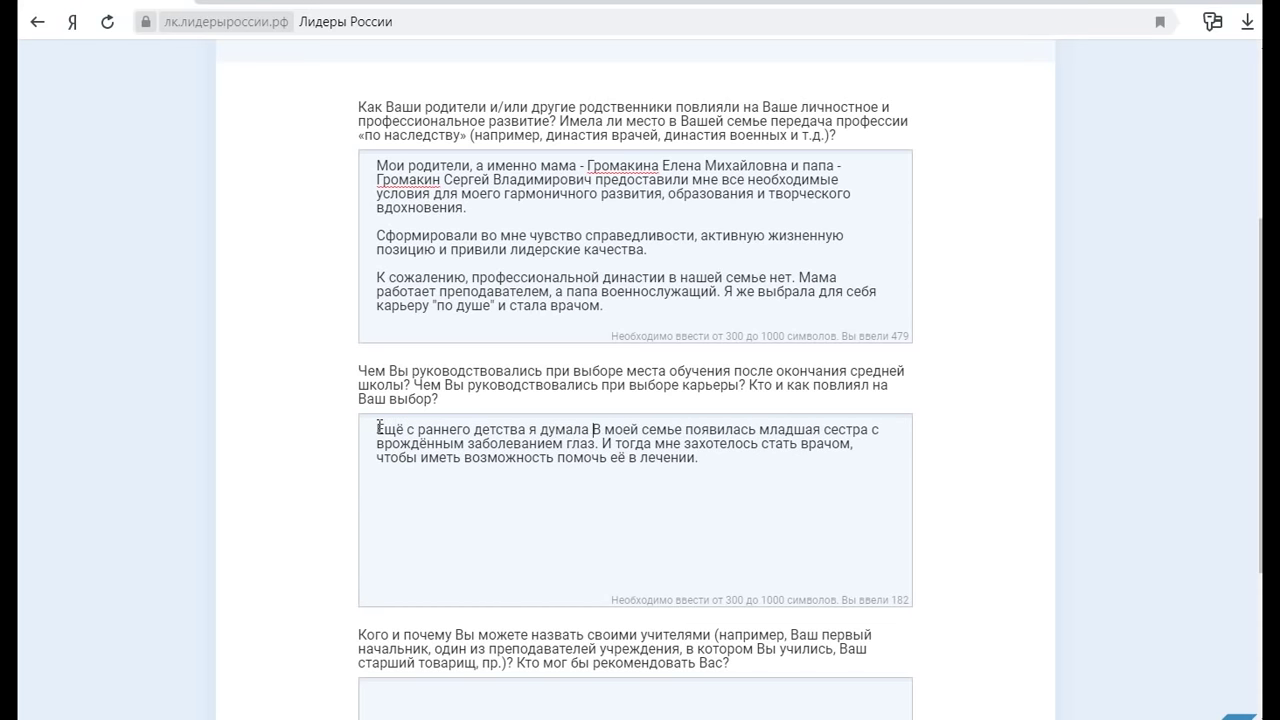
text(о выборе )
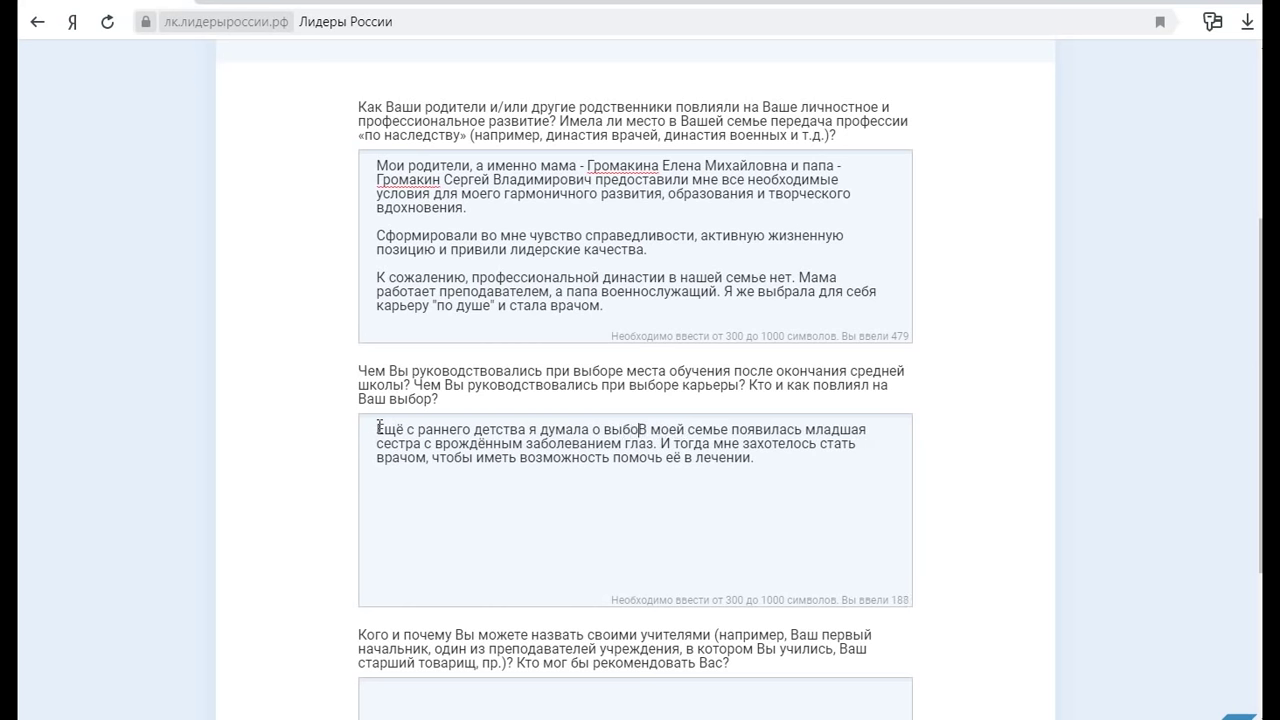
text(будущей пр)
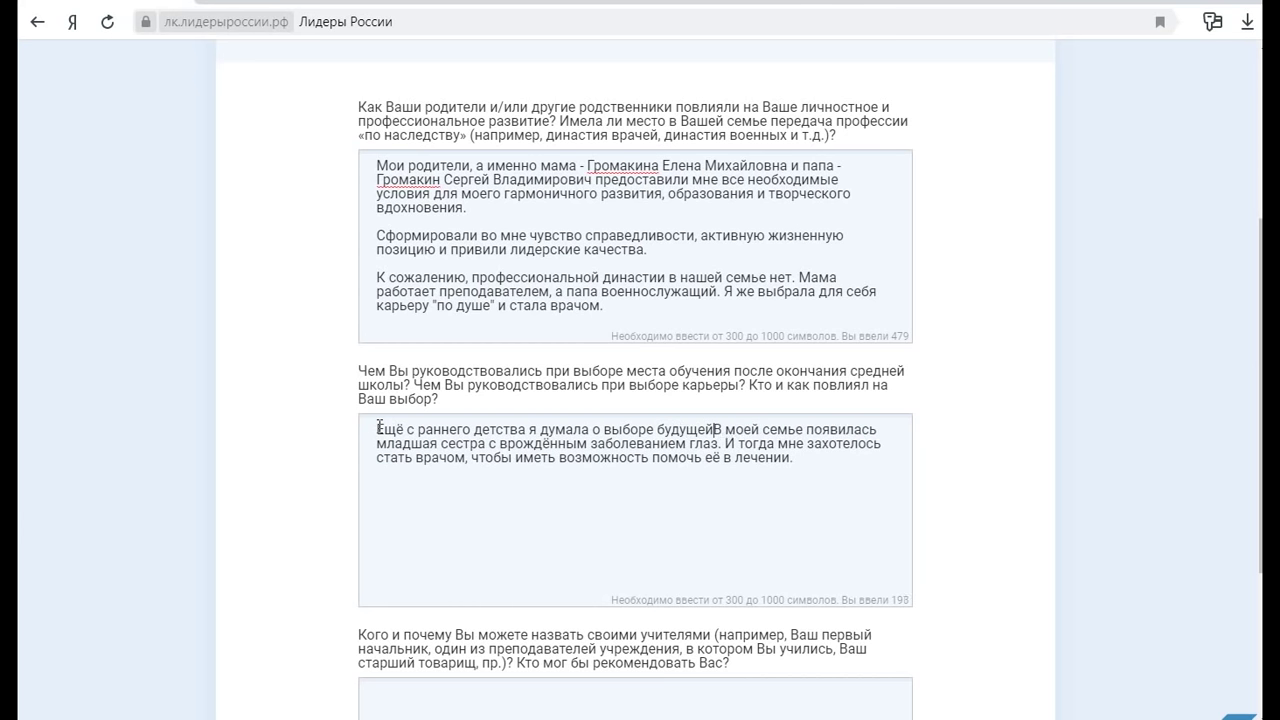
text(офессии.ю)
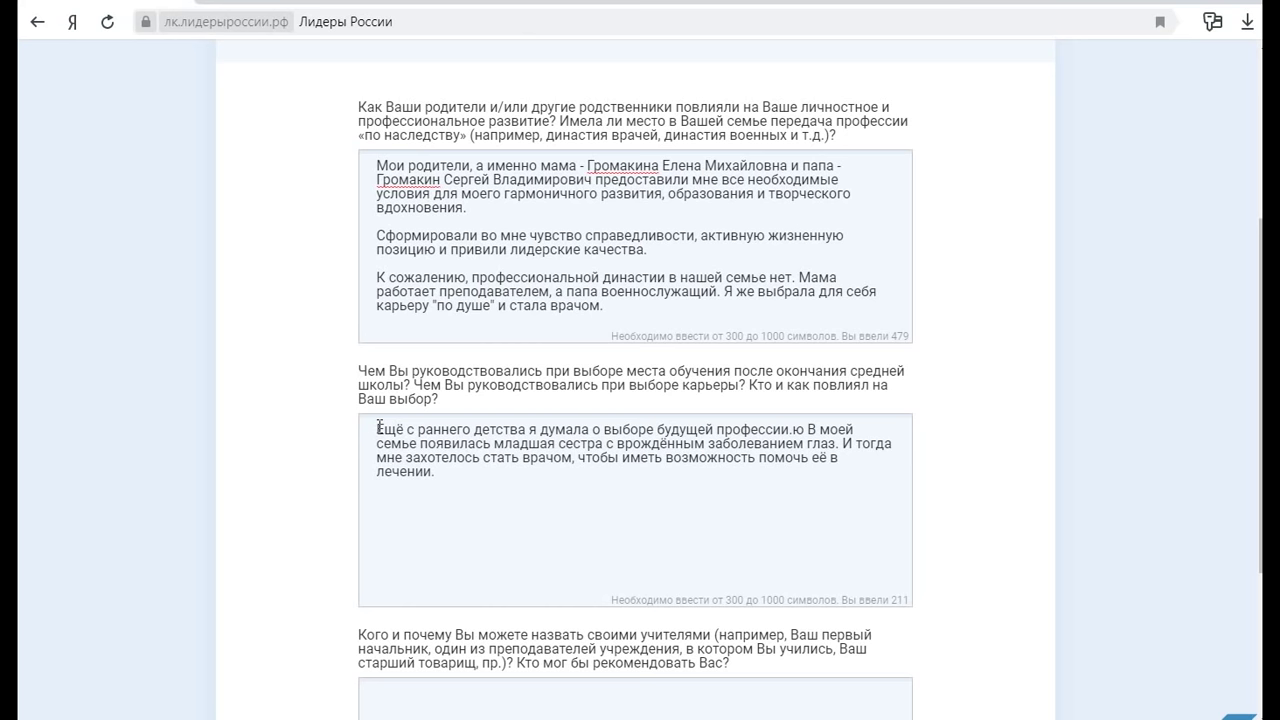
key(BackSpace)
key(BackSpace)
text(Мне хотелось с)
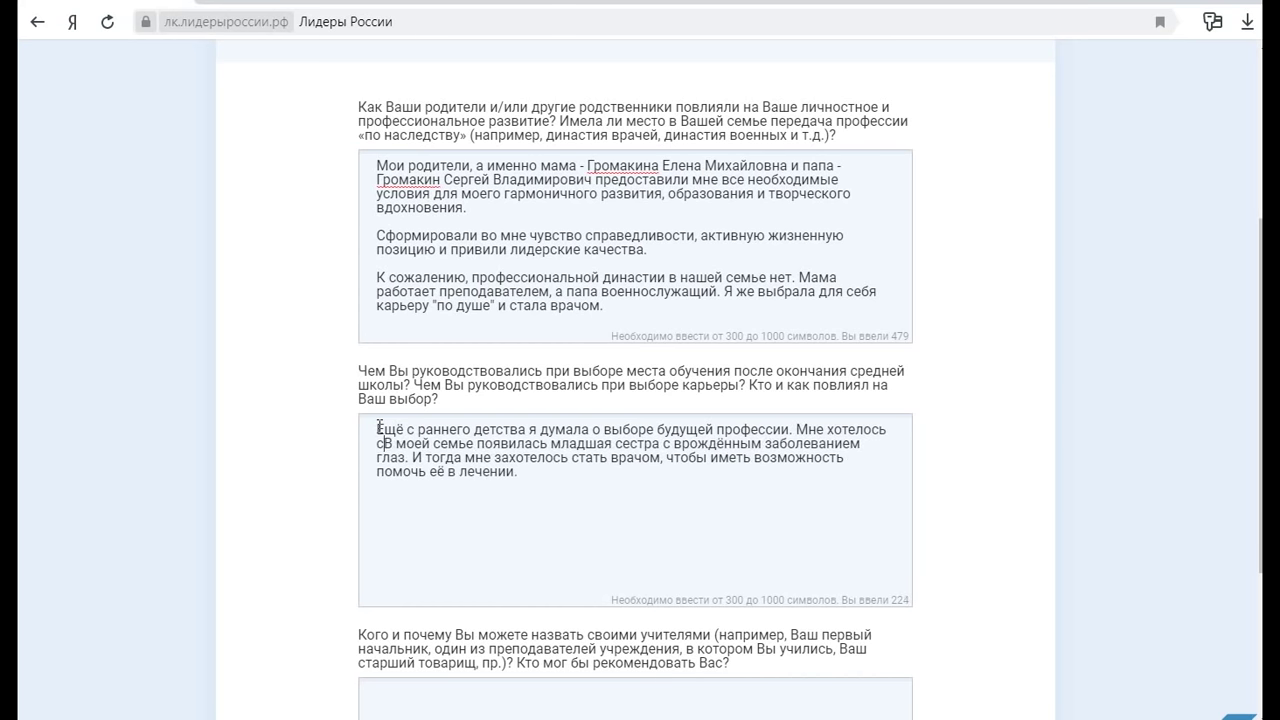
text(ать ветер)
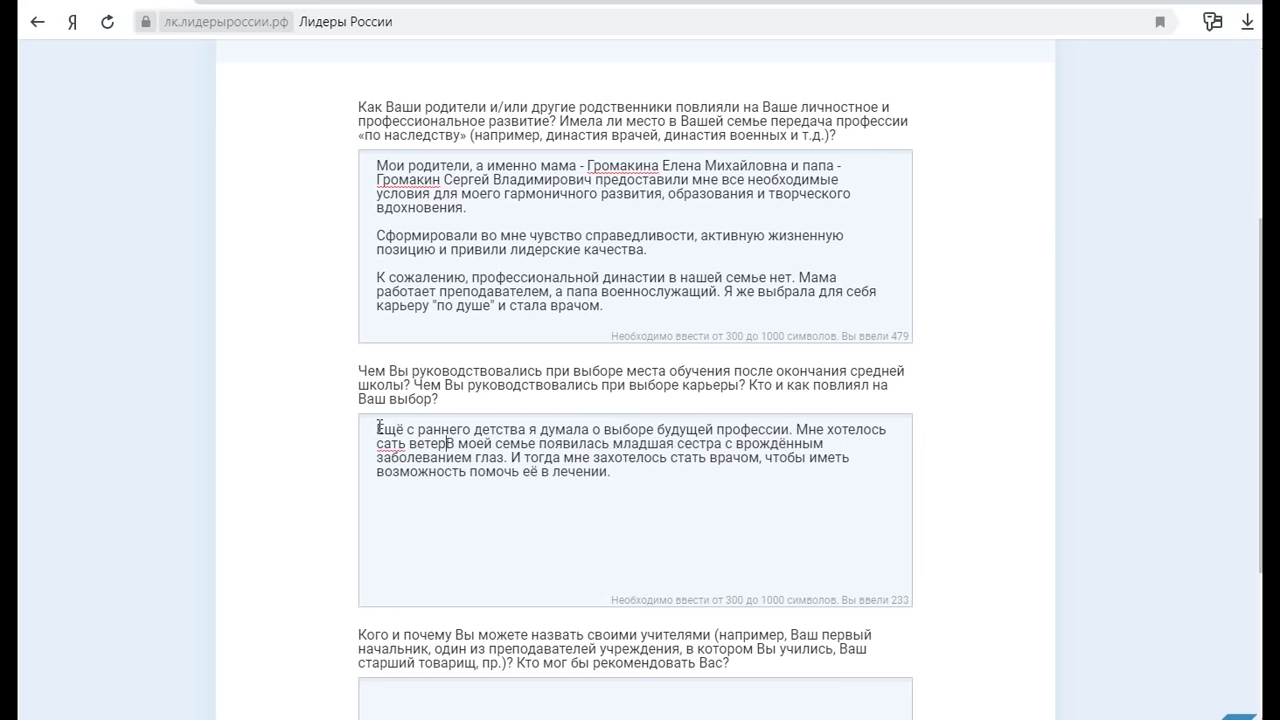
text(инаром.)
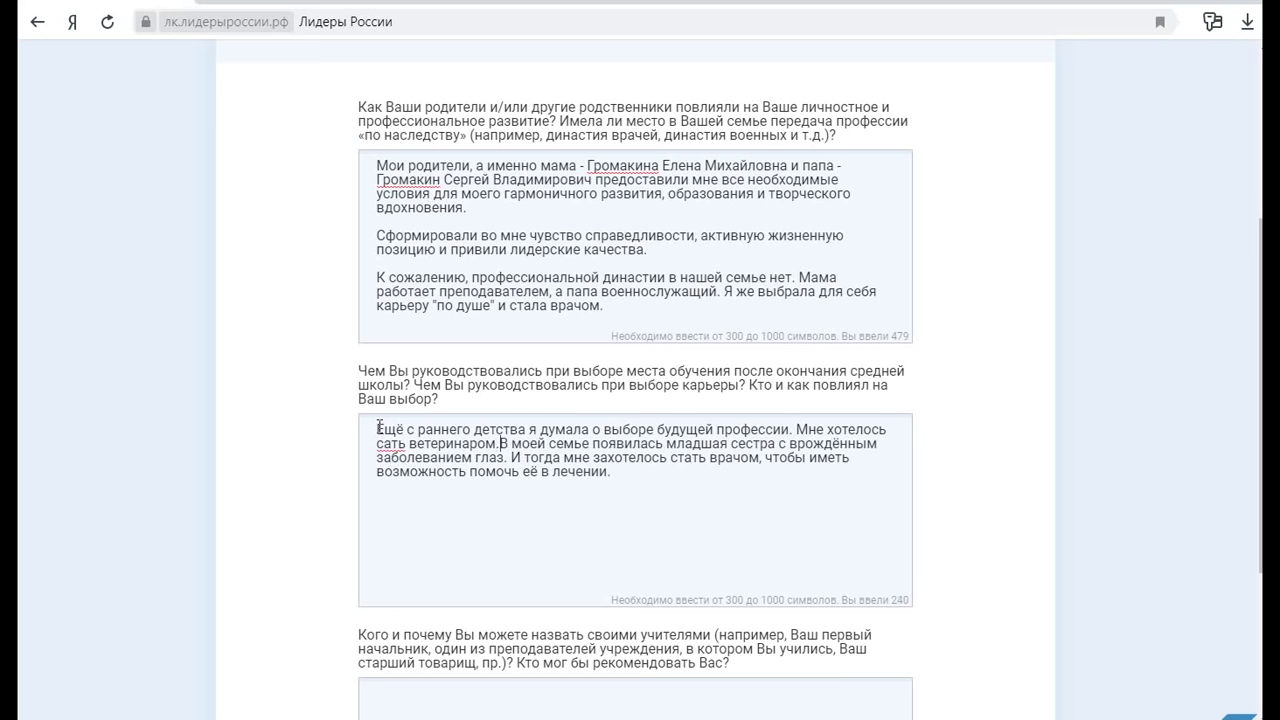
key(Return)
key(Return)
text(Чуть поз)
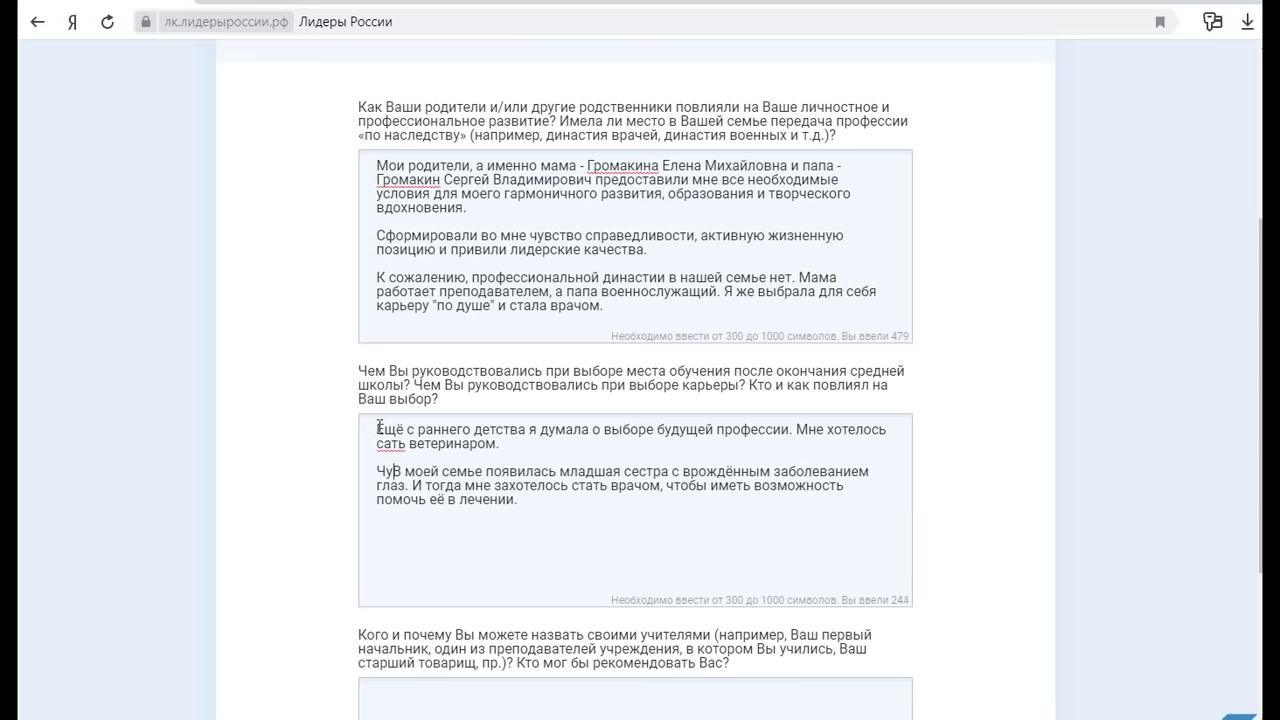
text(же)
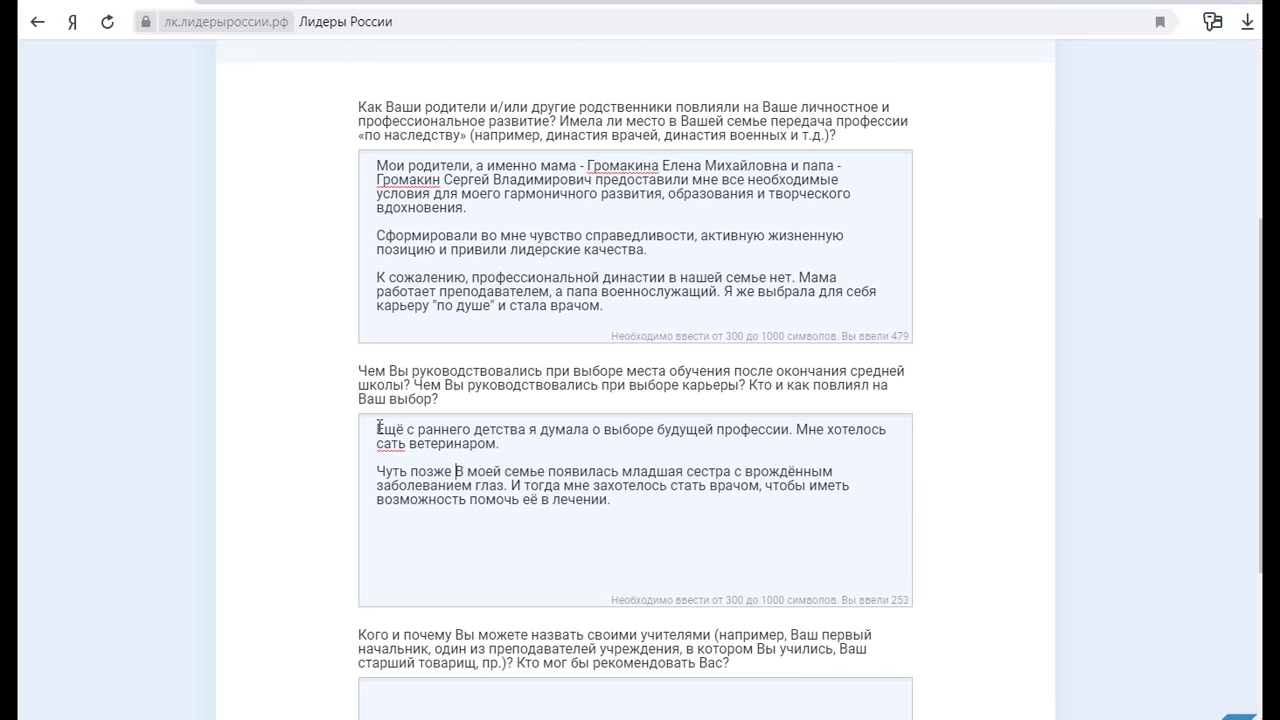
key(Delete)
text(в)
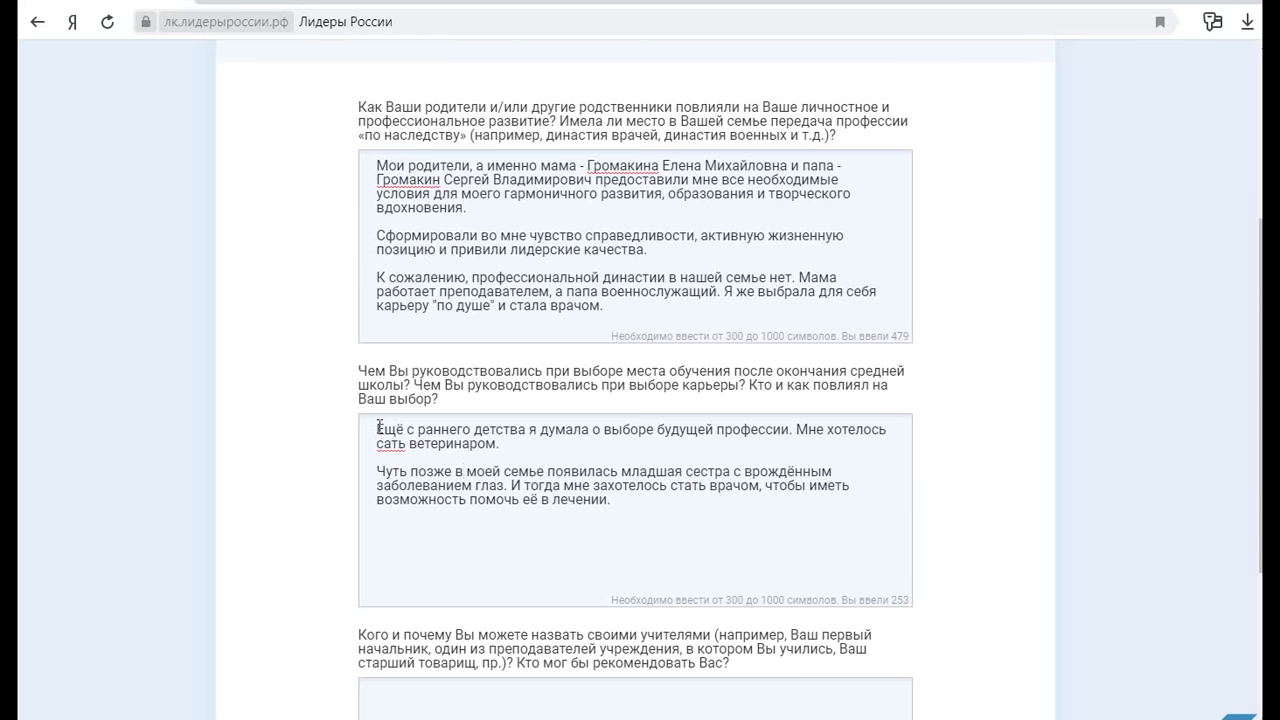
click(386, 440)
text(т)
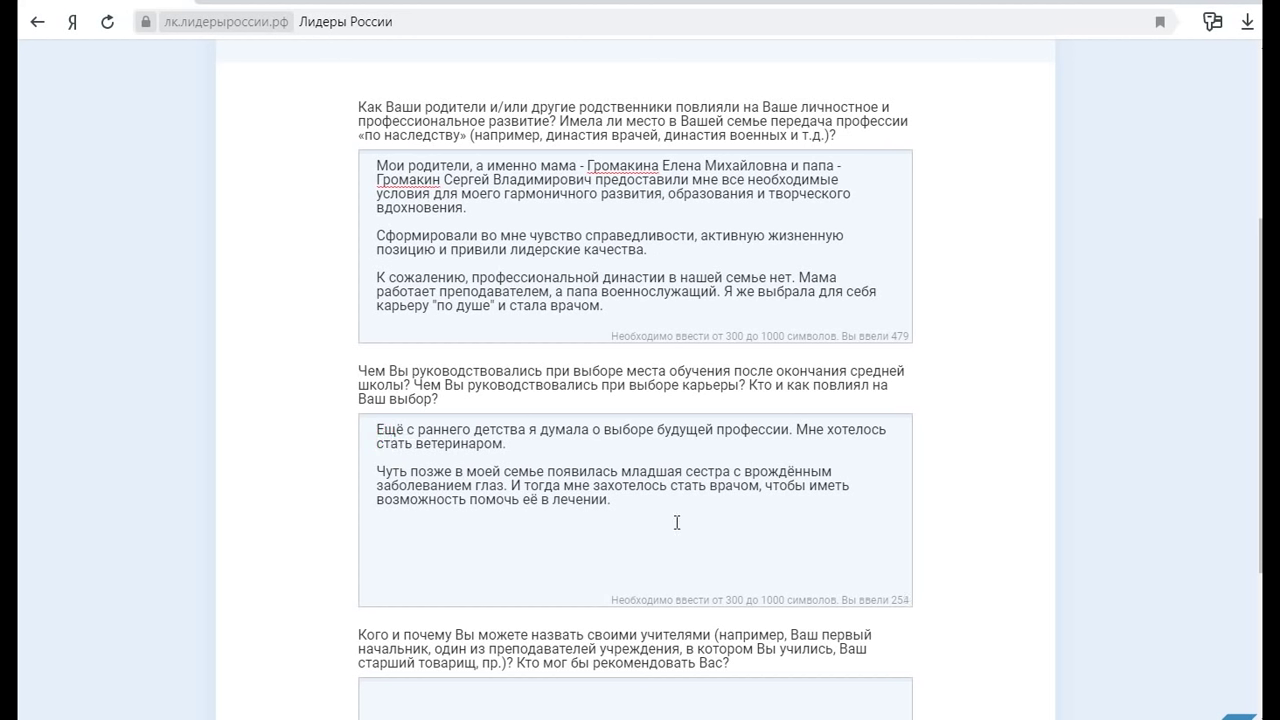
click(538, 499)
Fix "её" to "ей" and add that biology and chemistry led to choosing "Лечебное дело"
key(BackSpace)
text(й)
click(643, 500)
key(Return)
text(А средней )
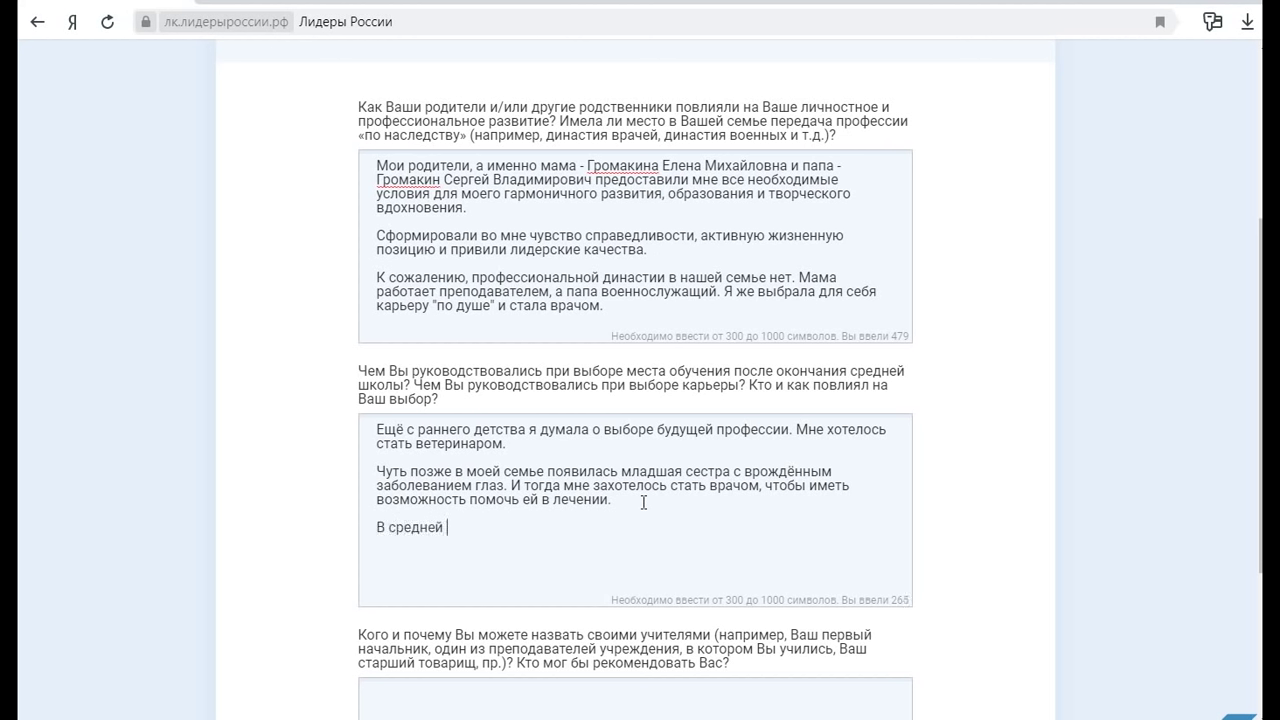
text(школе моими любимыми )
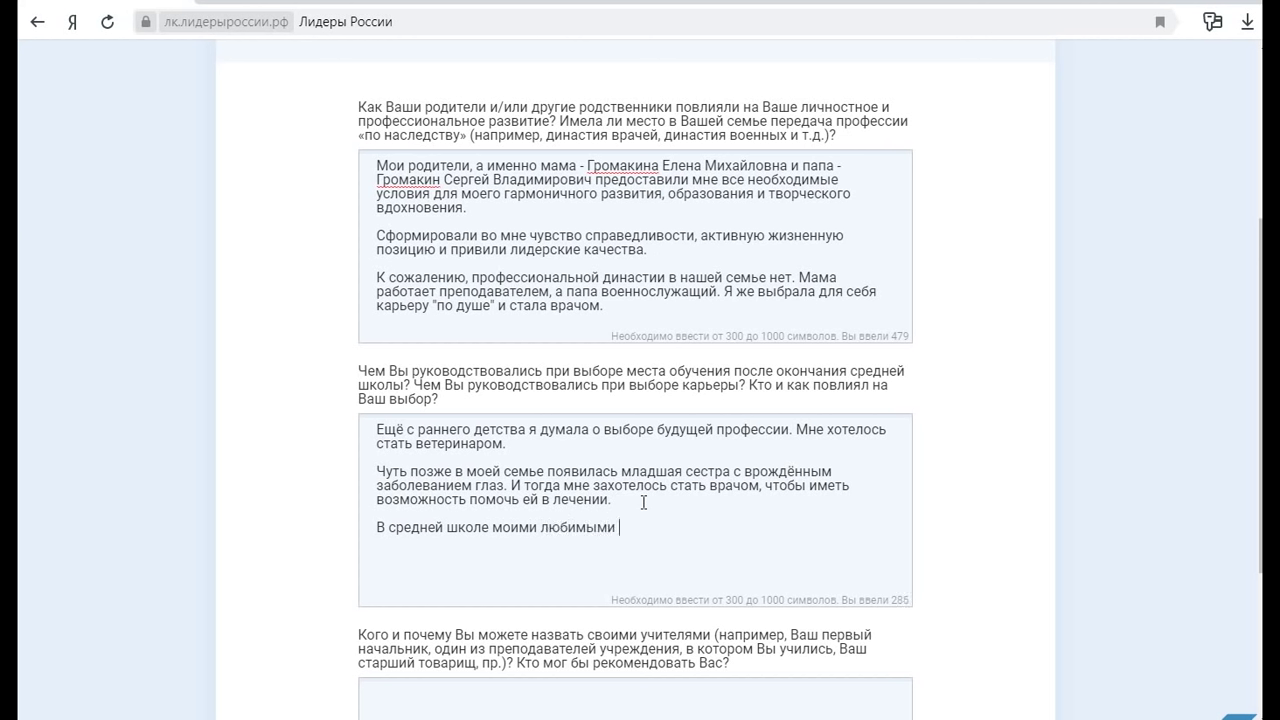
text(предметами стали биология и химия)
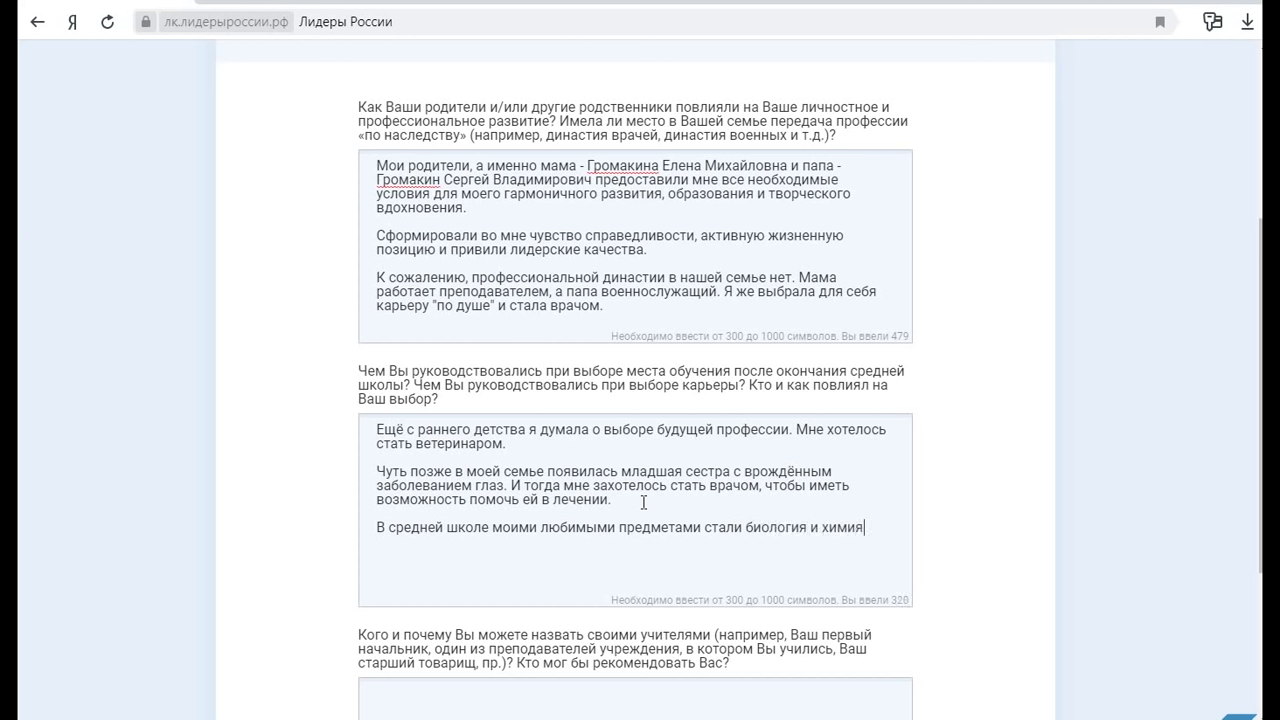
text(.)
text(Ч)
text(о помогло)
text(выбрать профессию)
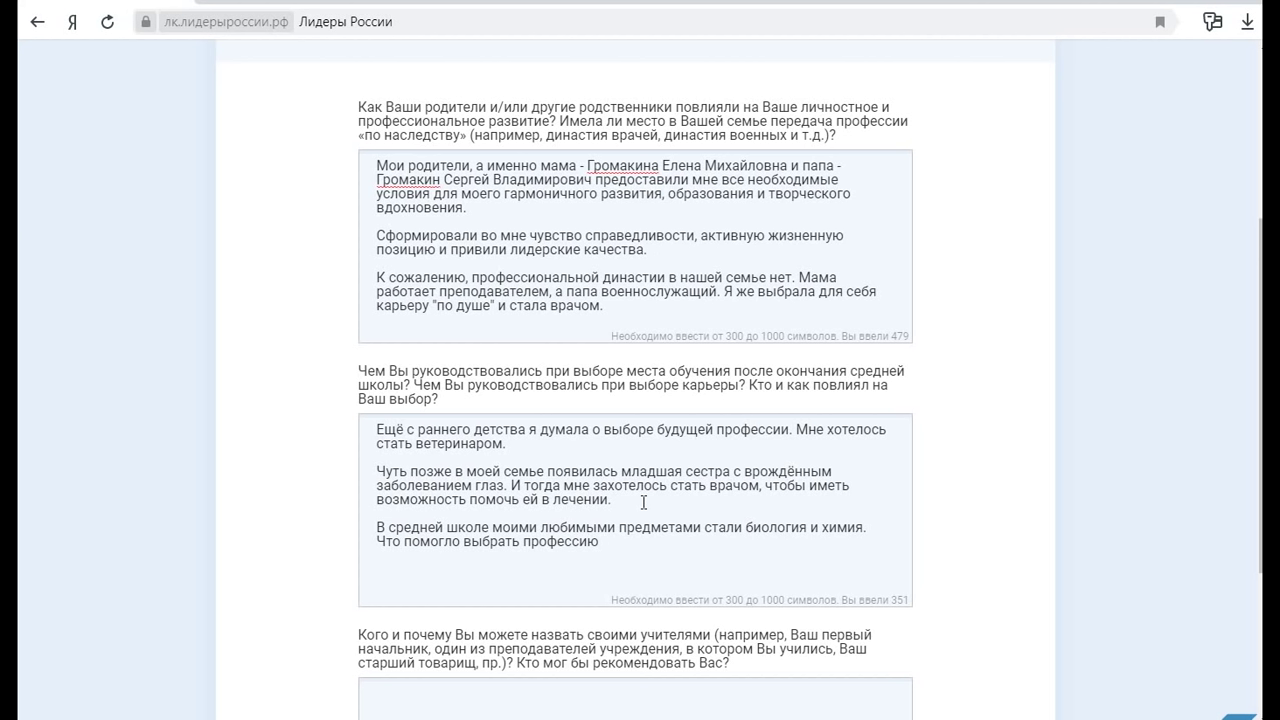
text( "Лечеьное)
key(BackSpace)
key(BackSpace)
key(BackSpace)
key(BackSpace)
text(бное дело")
Begin a paragraph about the medical faculty opening at the Buryat university in Улан-Удэ
key(Return)
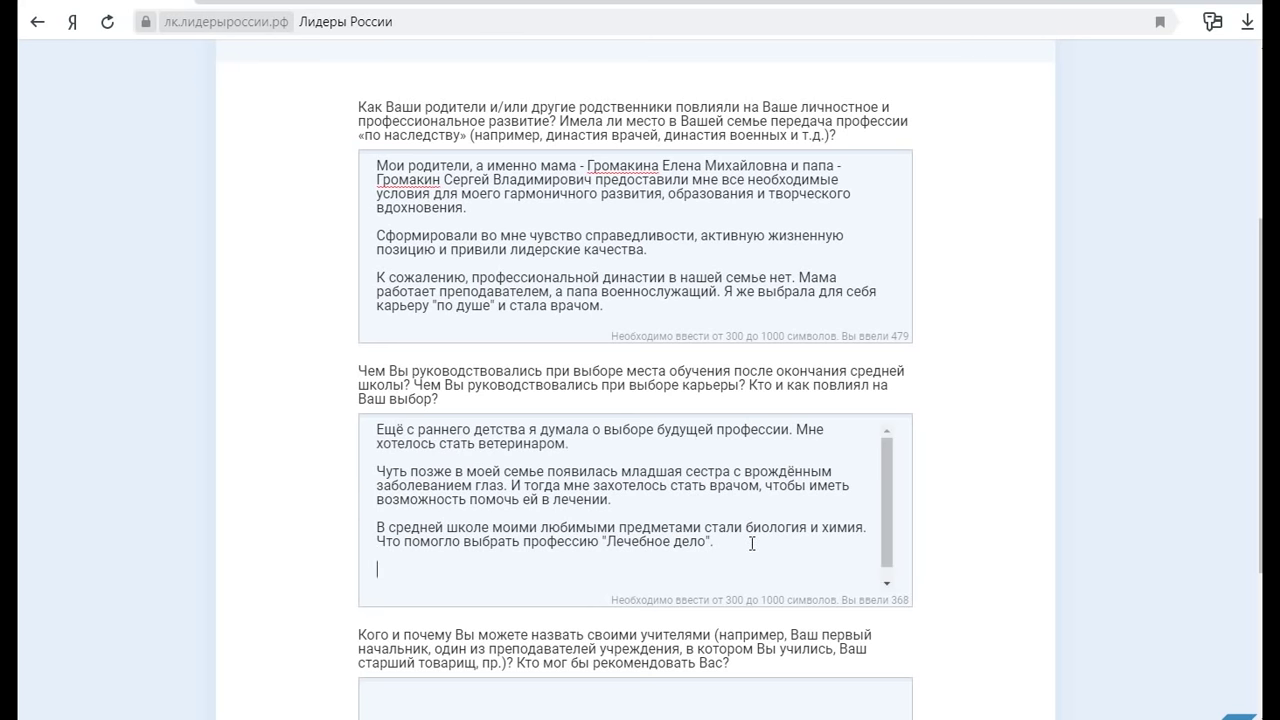
key(Return)
text(Большую роль сыг)
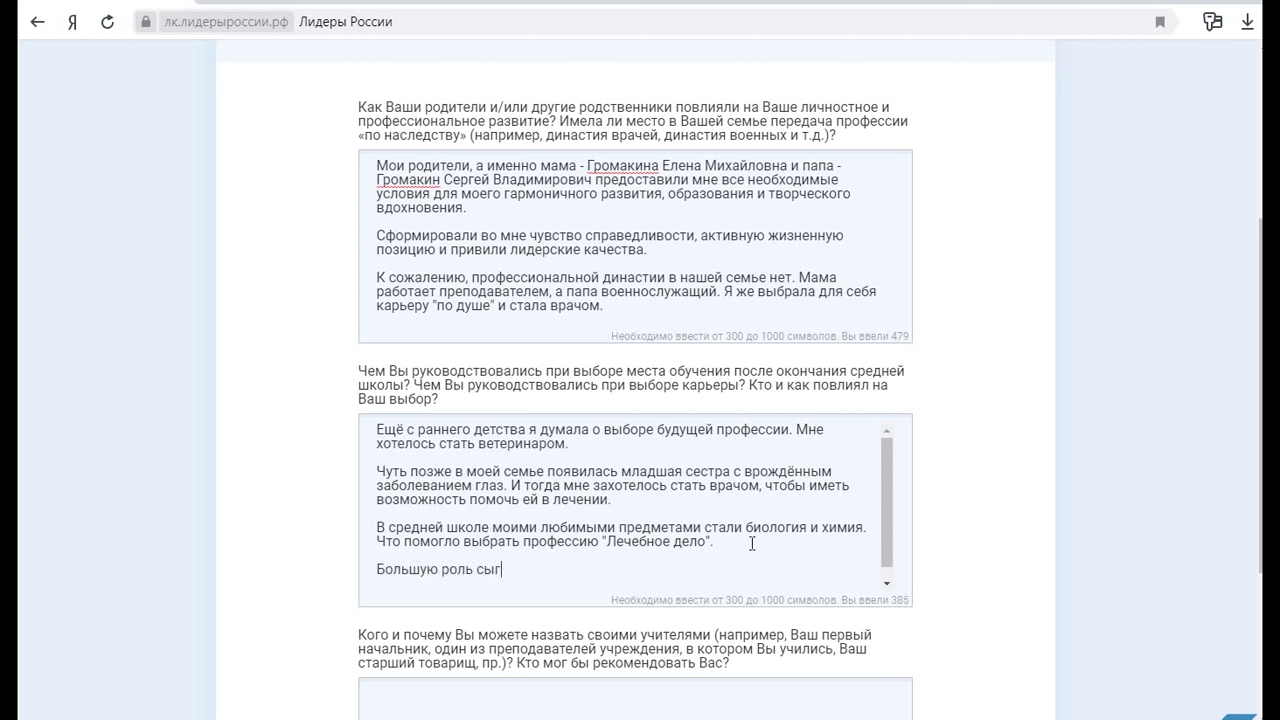
text(рал тот факт, что в Улан-Уд)
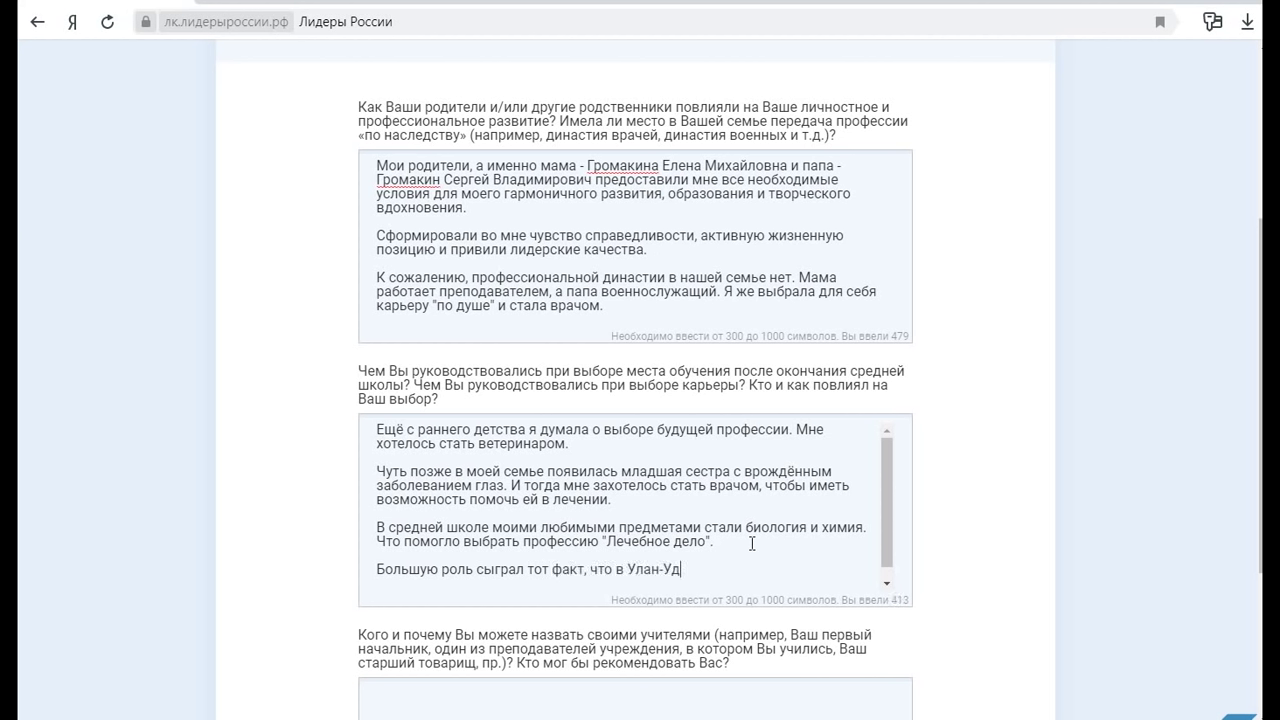
text(э появился медицинский факул)
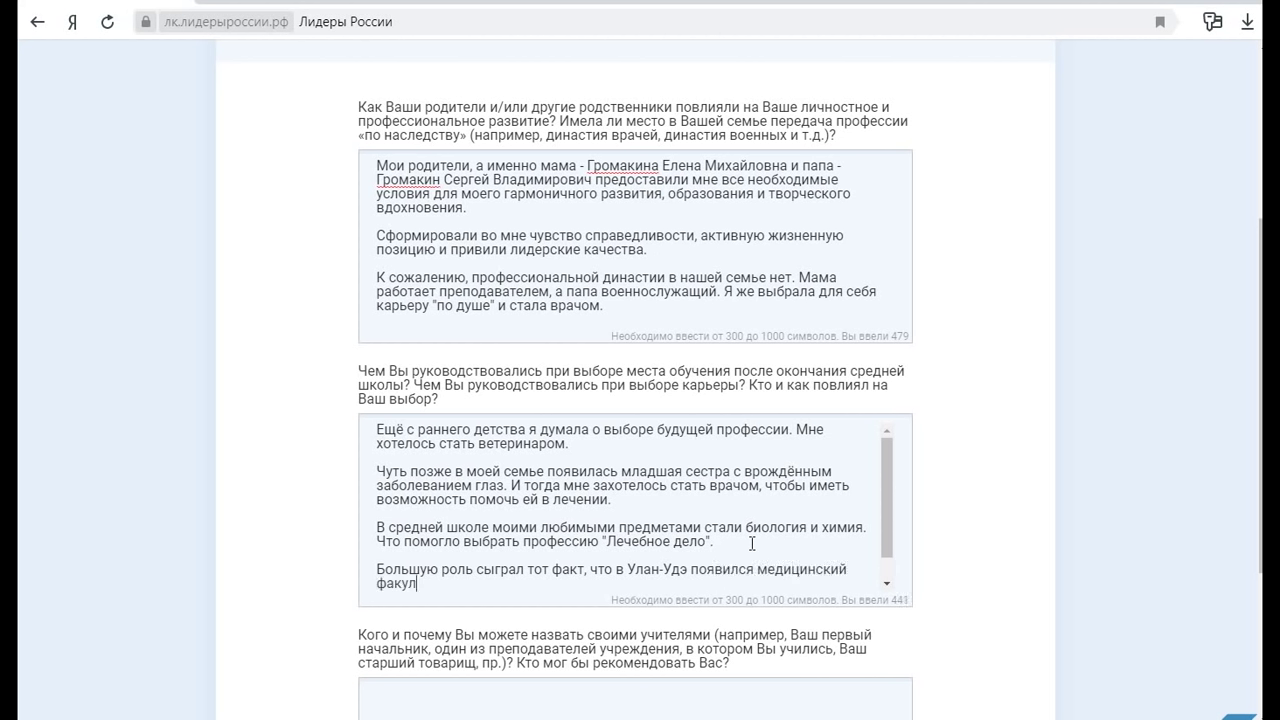
text(ьтет при Бурятском )
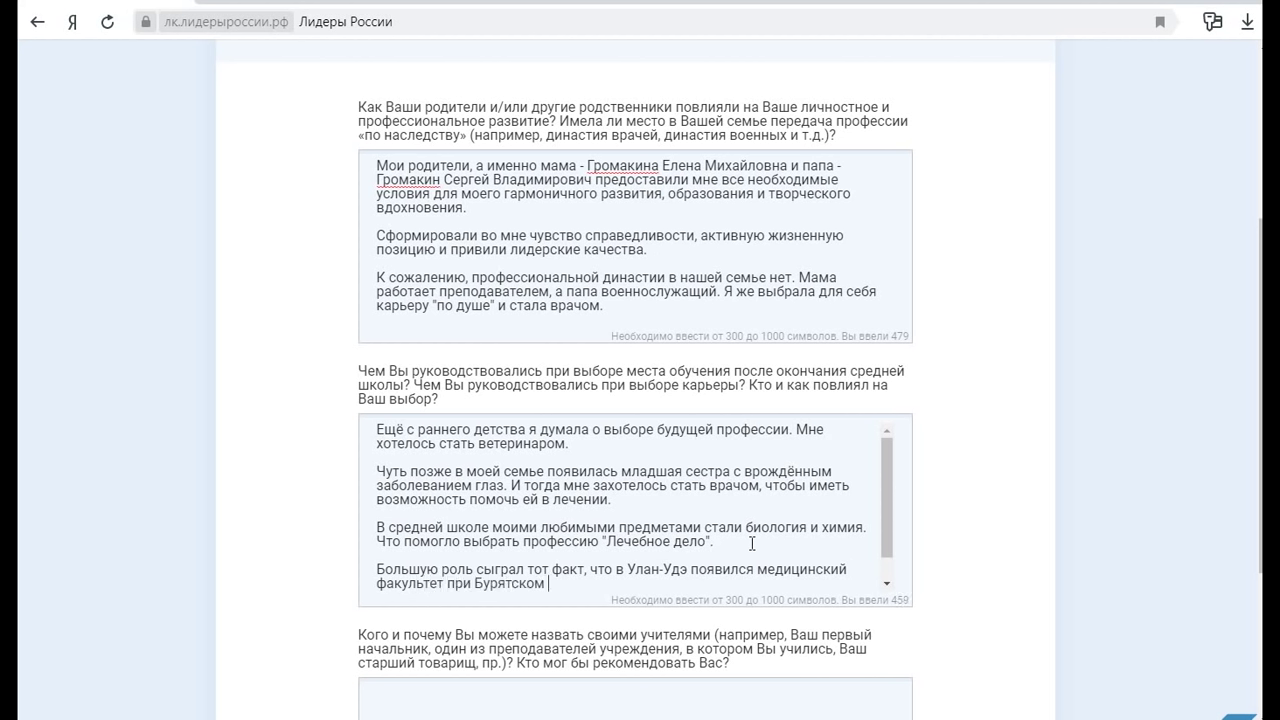
text(Государственном У)
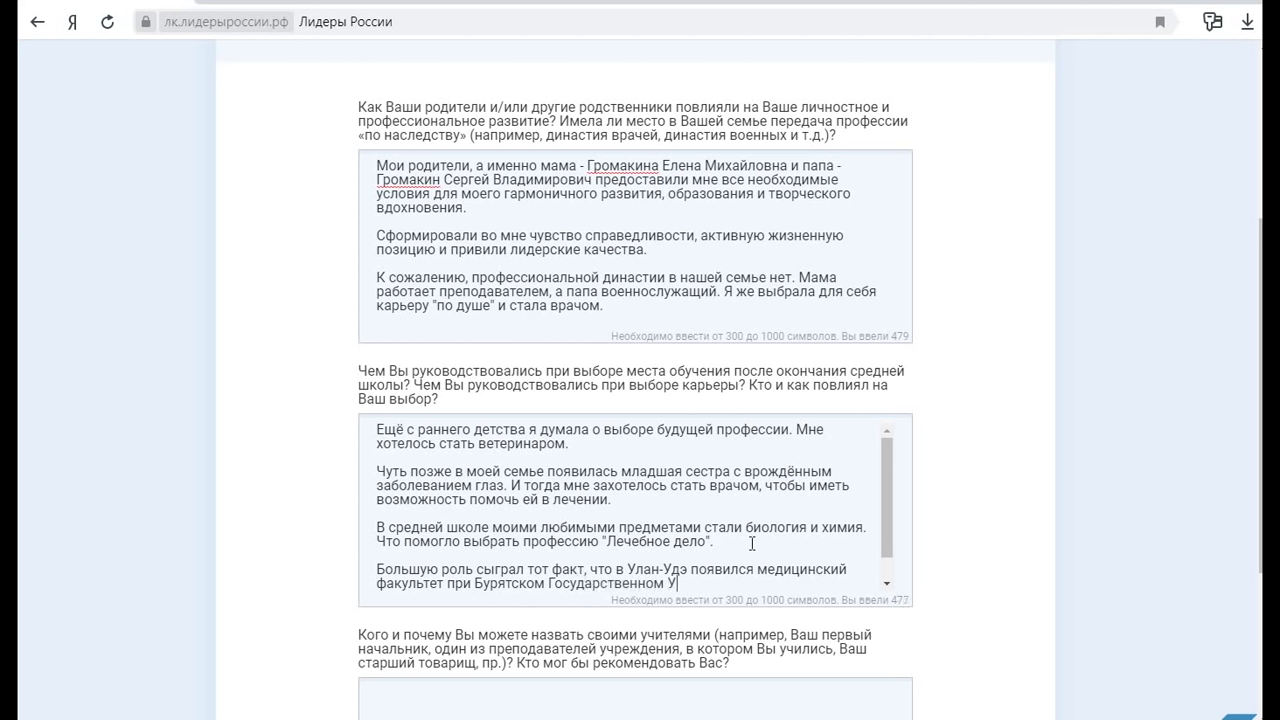
text(ниверситете, и я могла получить вы)
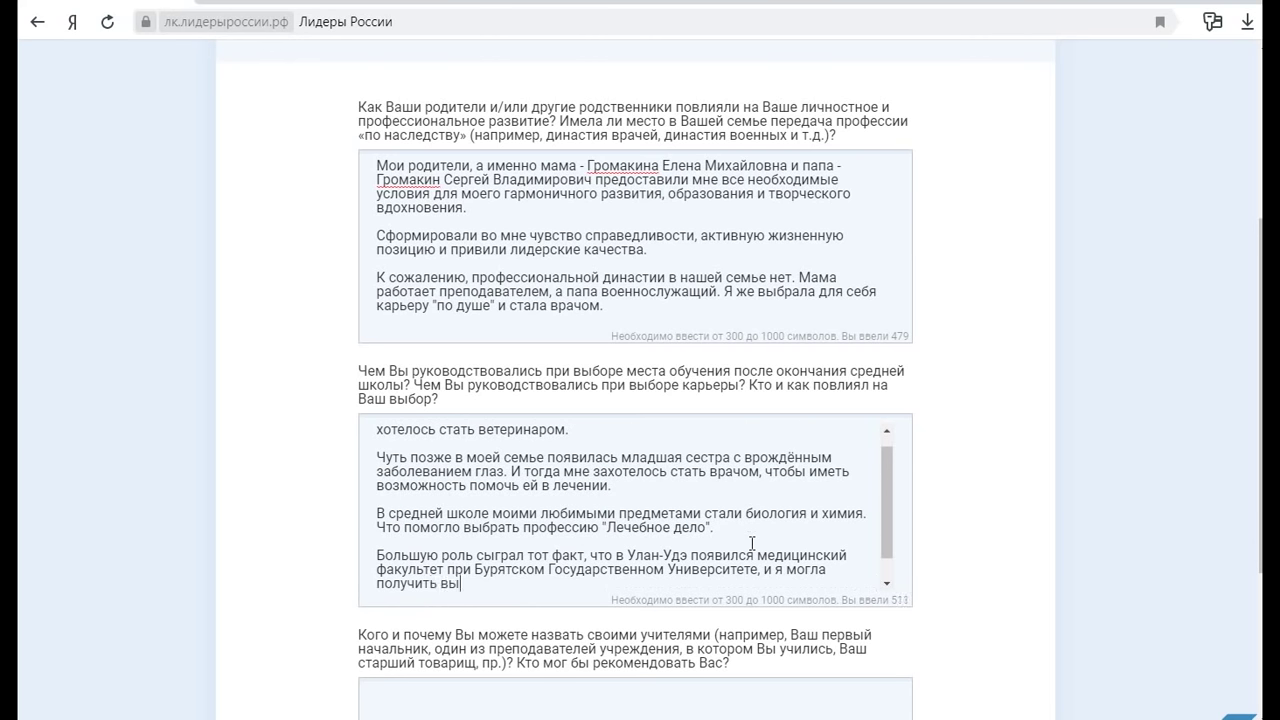
text(сшее медицинское обра)
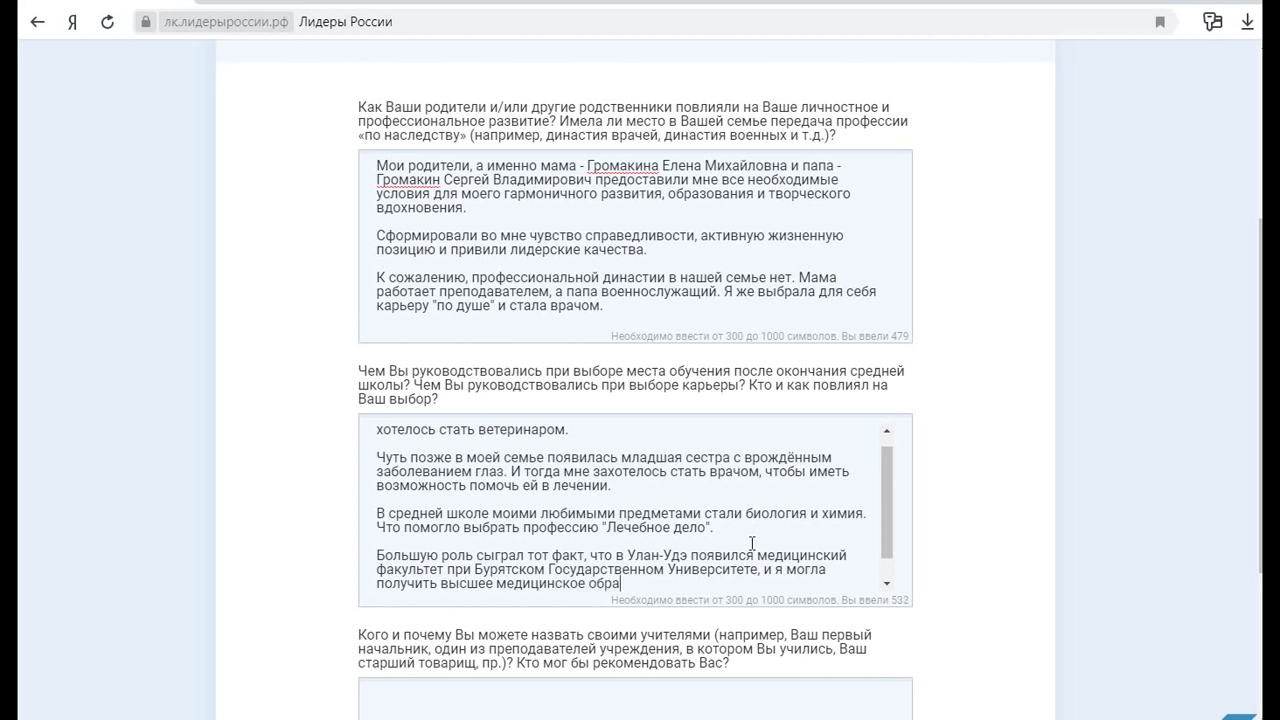
text(зование, не покидая)
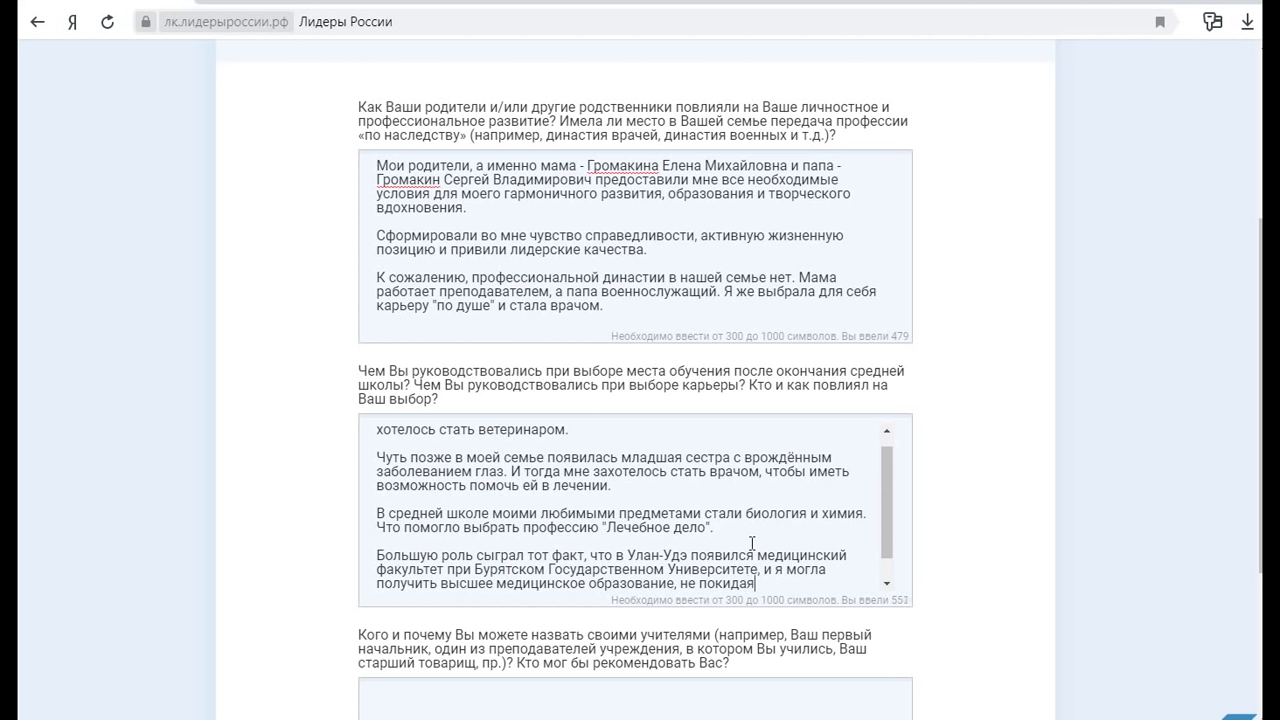
text( родного горо)
text(да.)
Correct "родного города" to "родной город" in the Улан-Удэ paragraph
click(810, 583)
key(BackSpace)
key(BackSpace)
key(BackSpace)
text(ойй)
click(851, 583)
key(BackSpace)
Scroll down to the empty third answer about teachers and place the cursor in it
scroll(968, 580, down, 3)
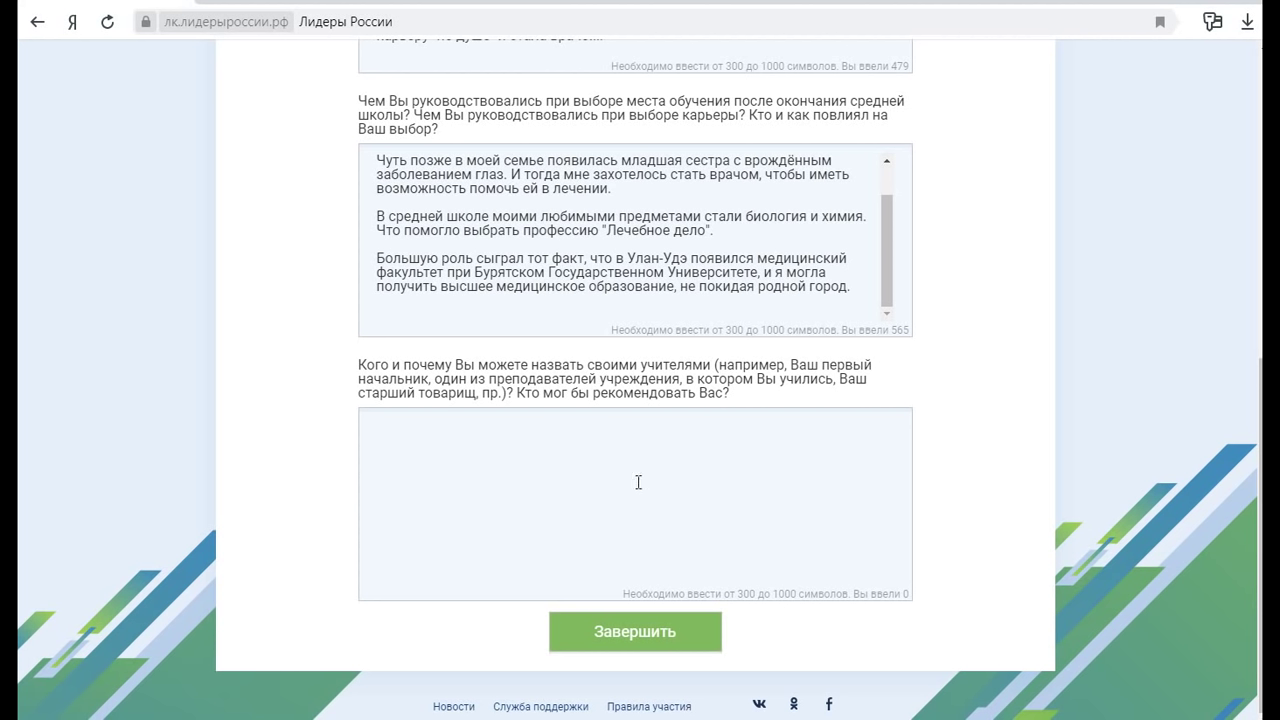
click(524, 432)
Enter the school class teacher and student-years lecturer, completing the school teacher's surname
text(В школьные год)
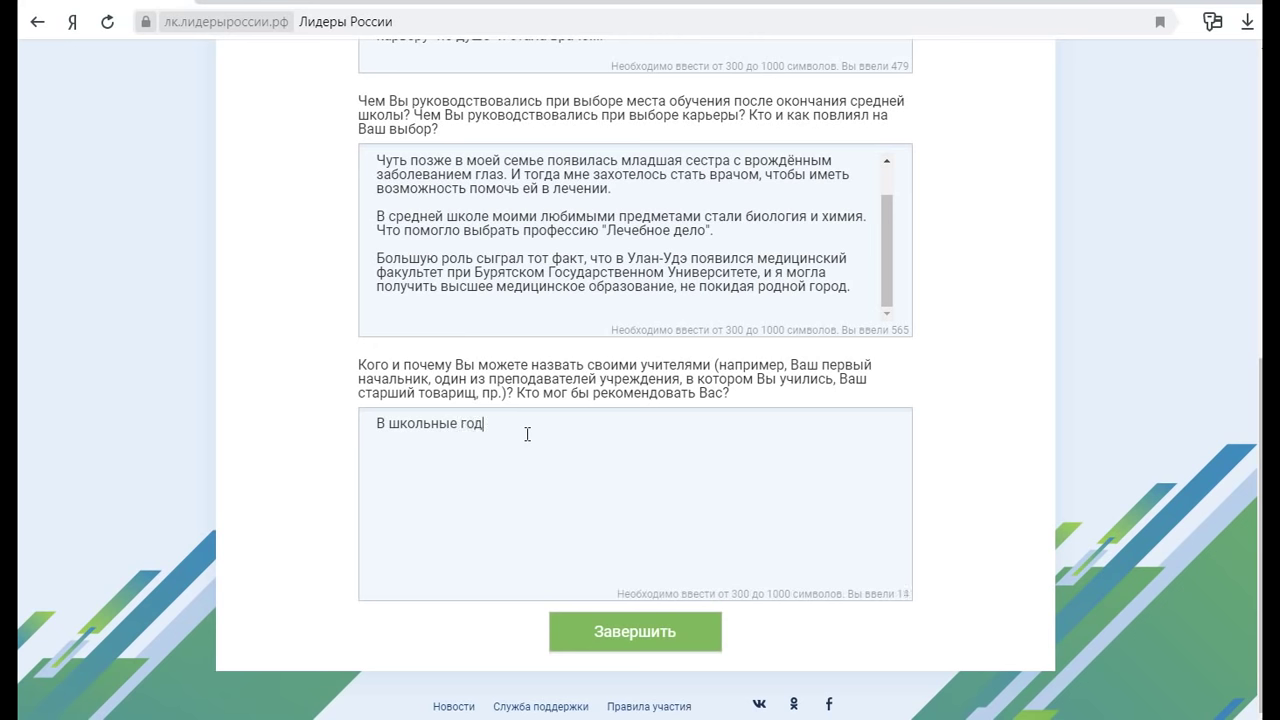
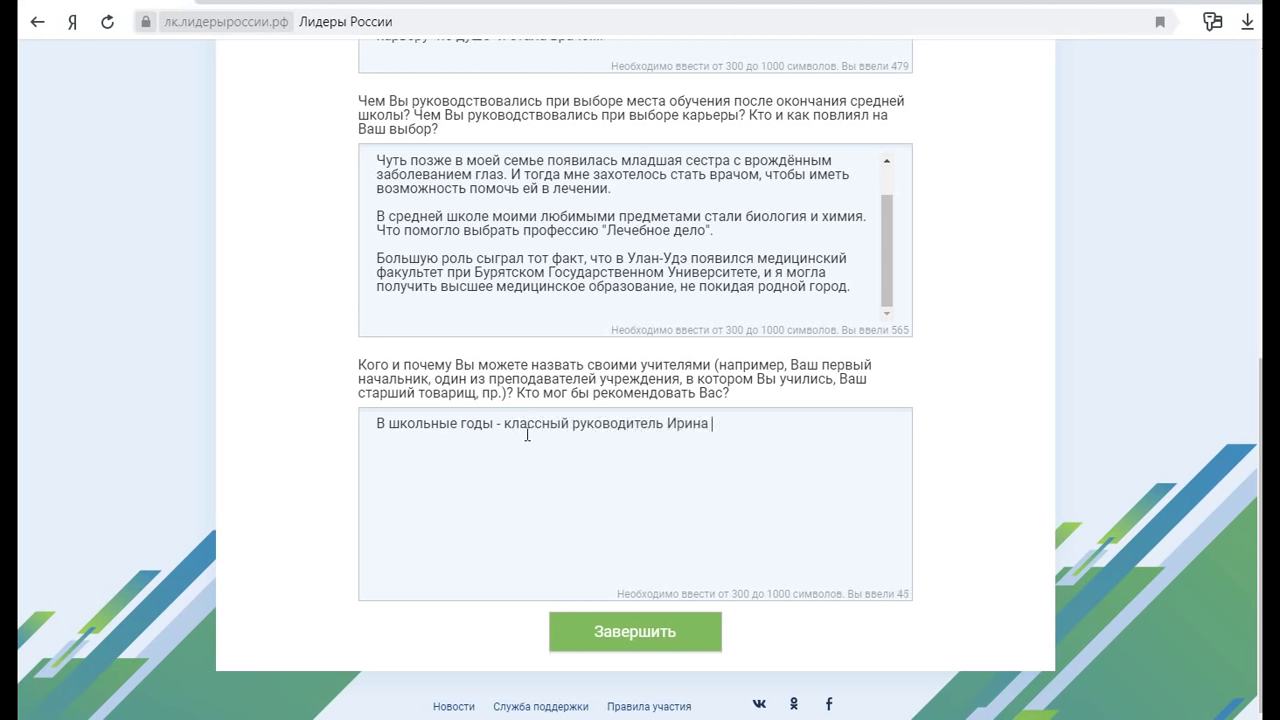
key(Return)
text(В )
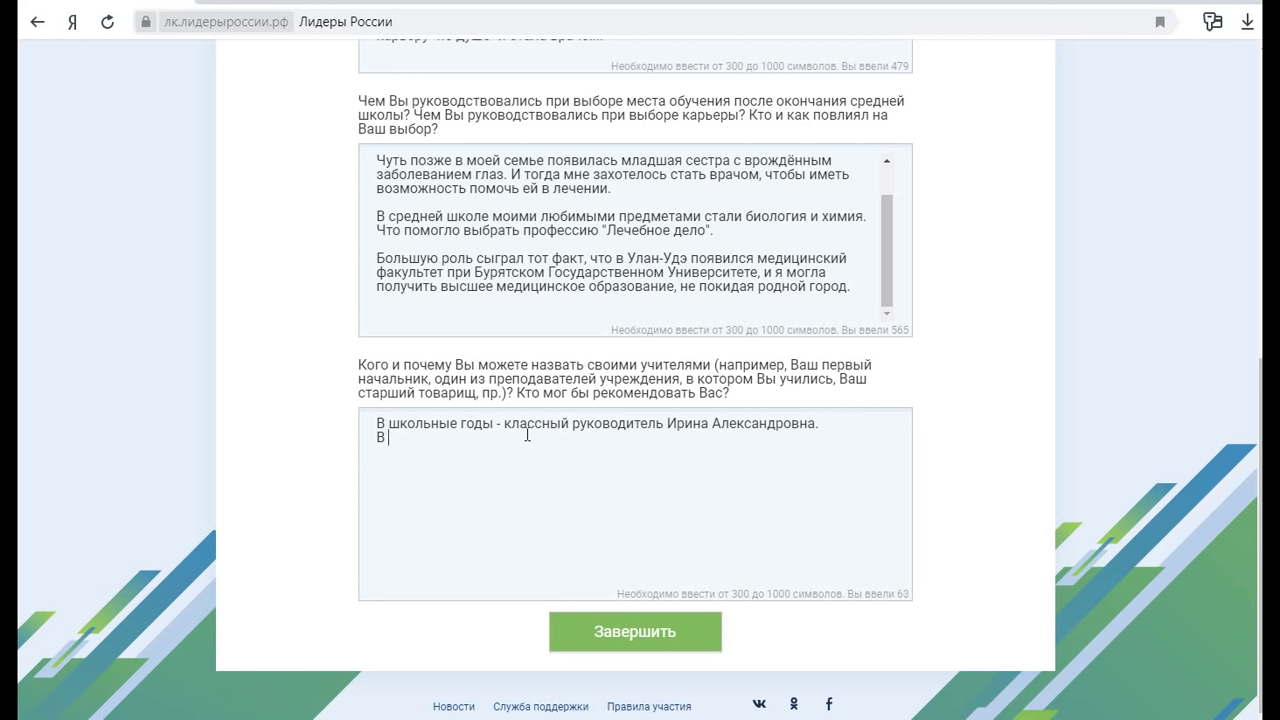
text(студенческие годы -)
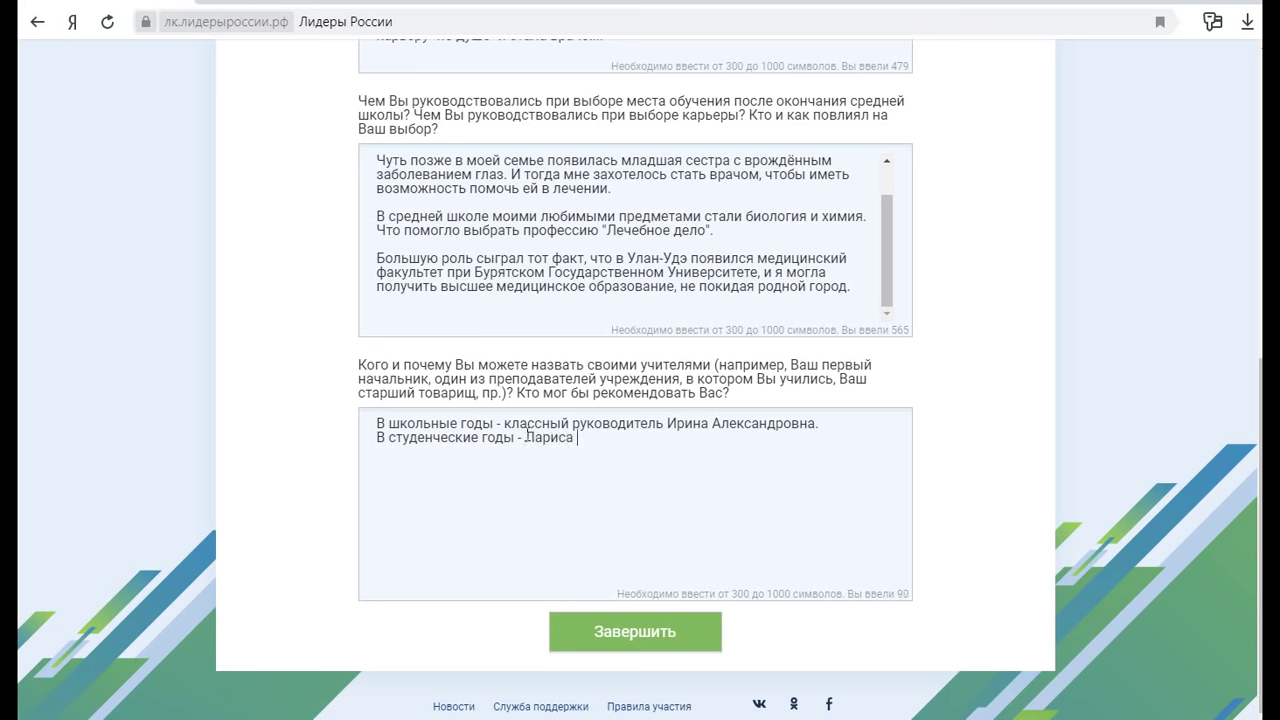
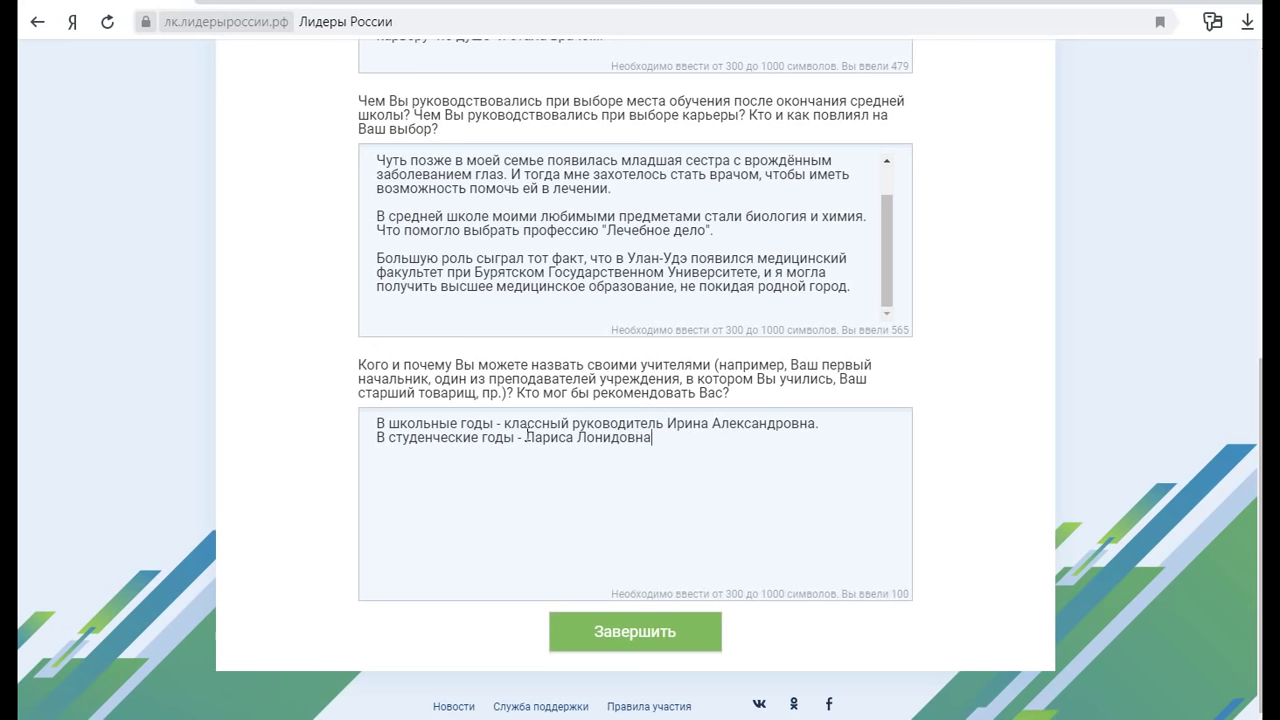
click(818, 423)
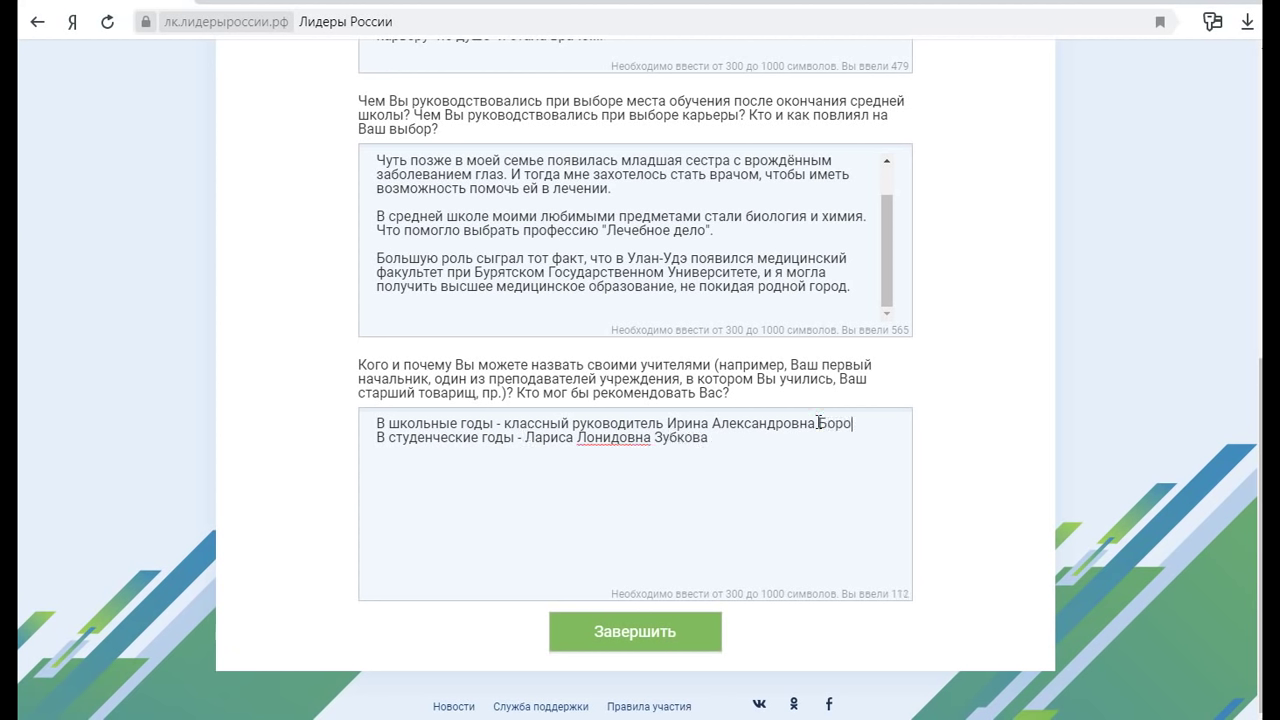
Fix the lecturer's patronymic and add subjects '(преподаватель по патологической анатомии)' and '(предмет химия)'
click(589, 437)
text(е)
click(726, 440)
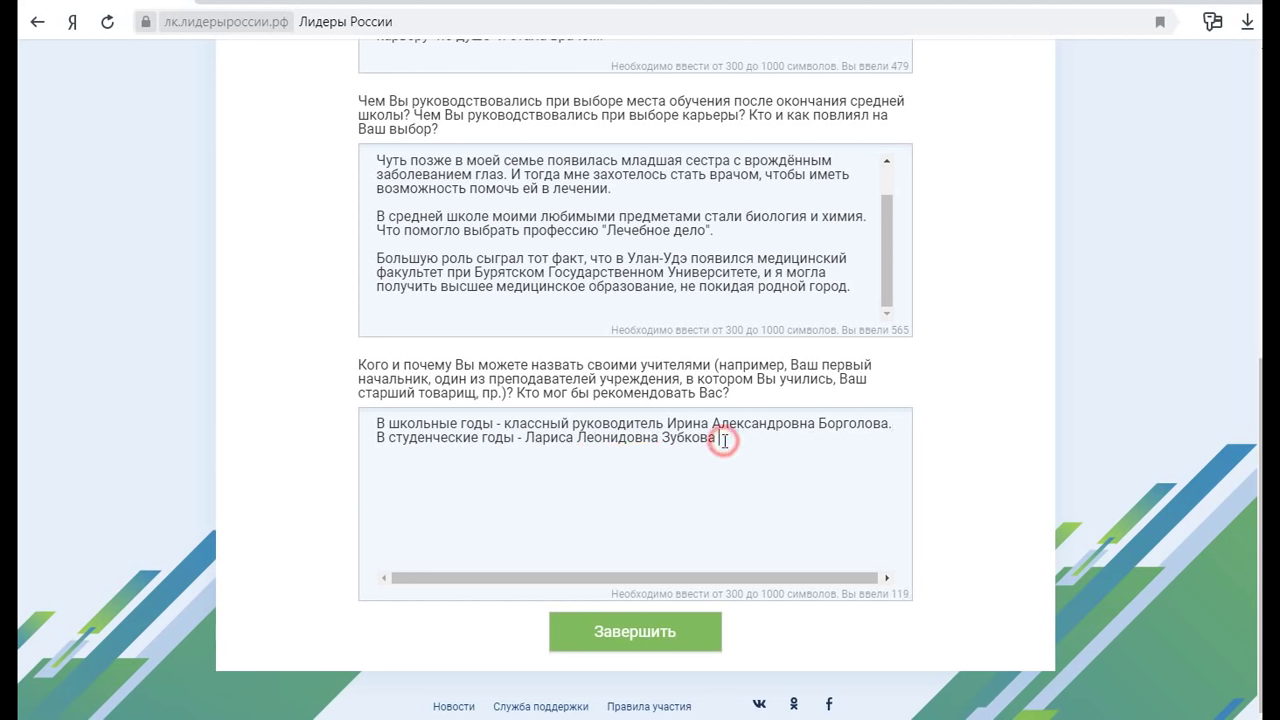
text((преподаватель по патологической)
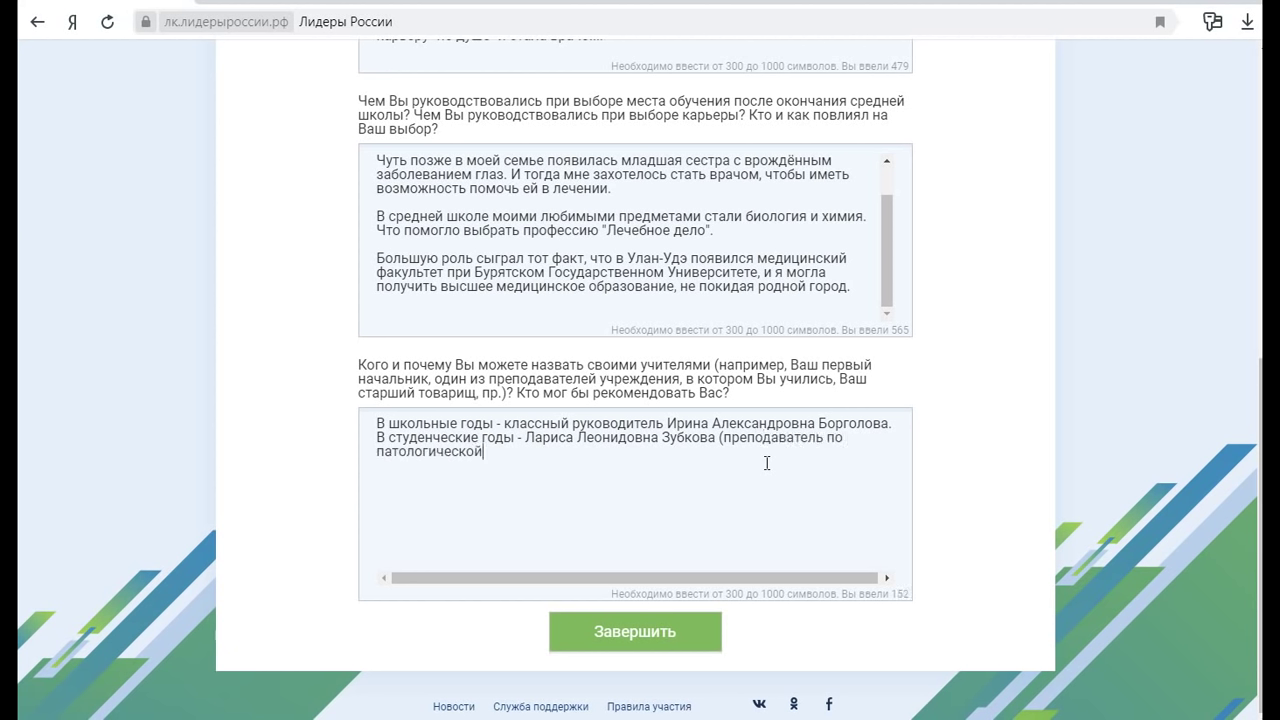
text( анатомии))
click(882, 420)
key(Return)
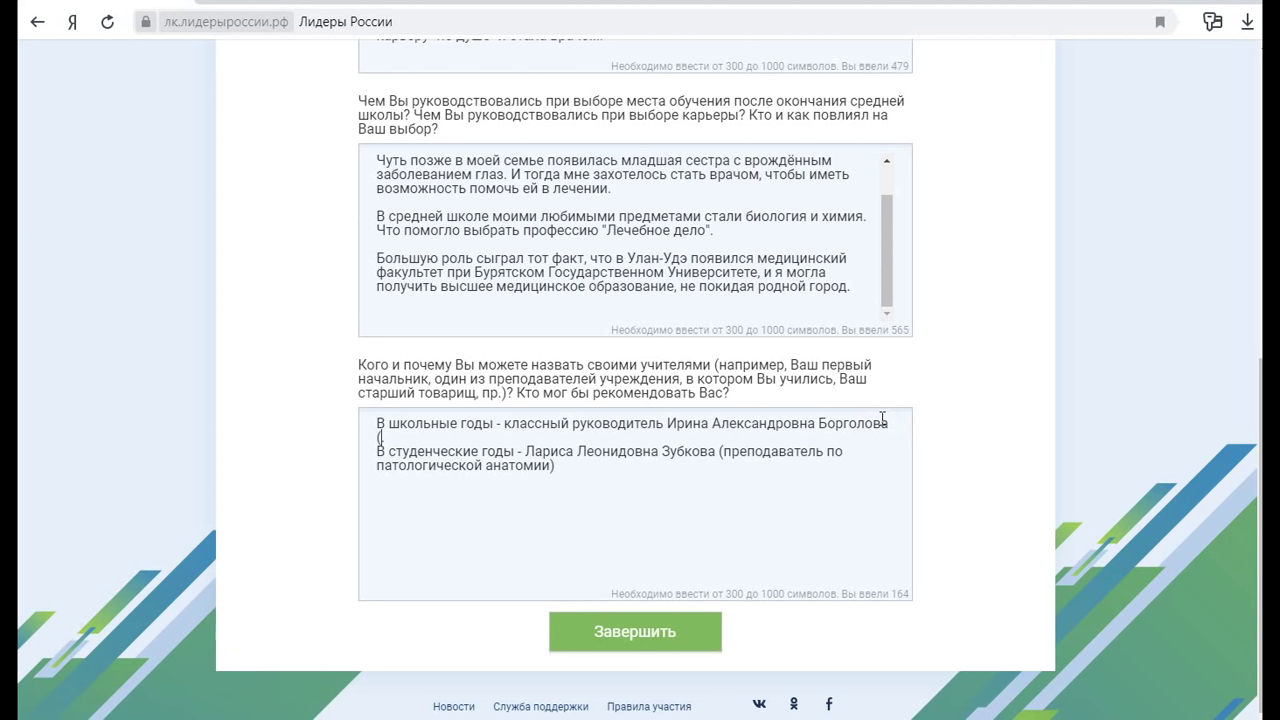
text((предмет химия))
Add the line 'В интернатуре по Патанатомии -' with the internship mentor's full name
click(656, 470)
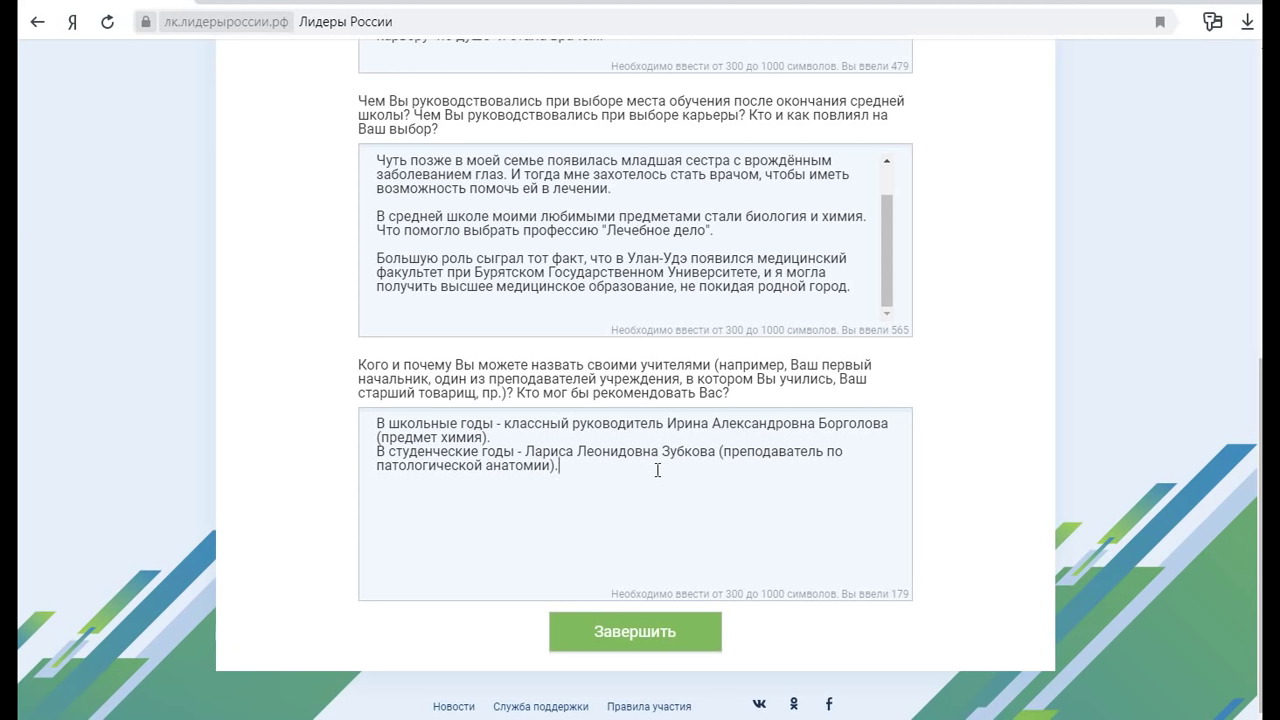
text(В интернатуре по Пато)
text(анатомии - )
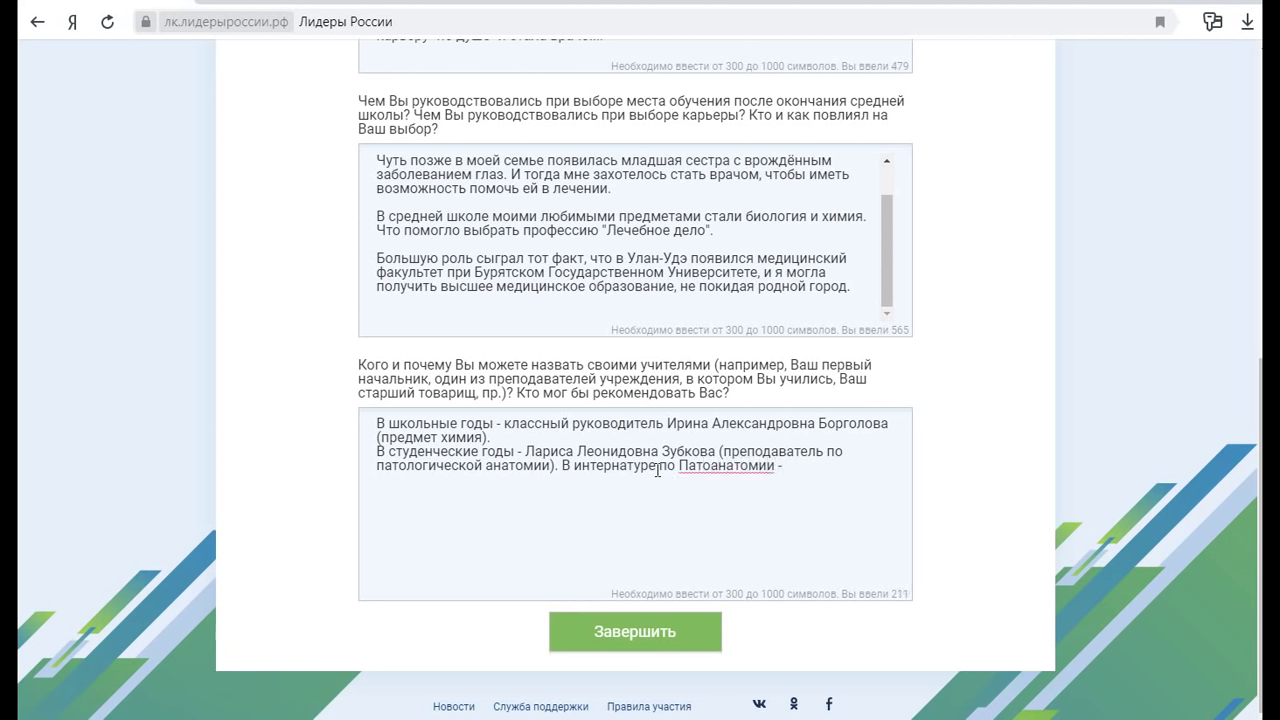
click(789, 466)
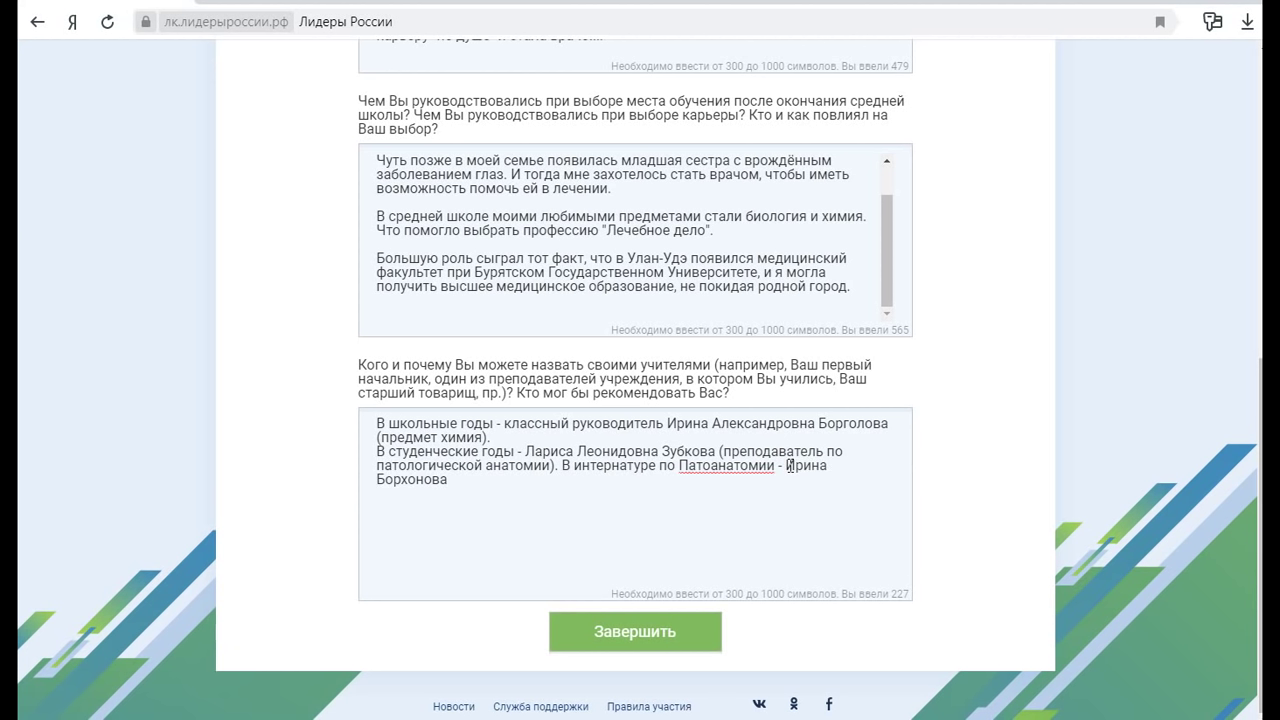
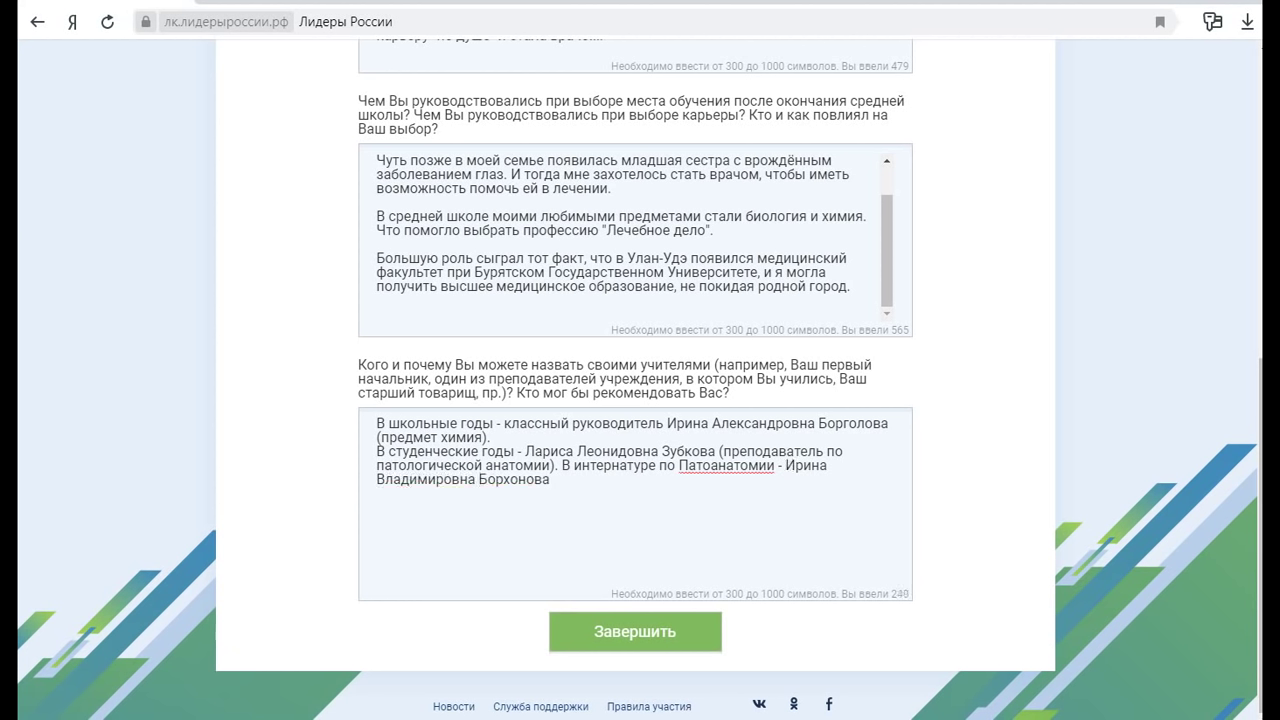
key(super)
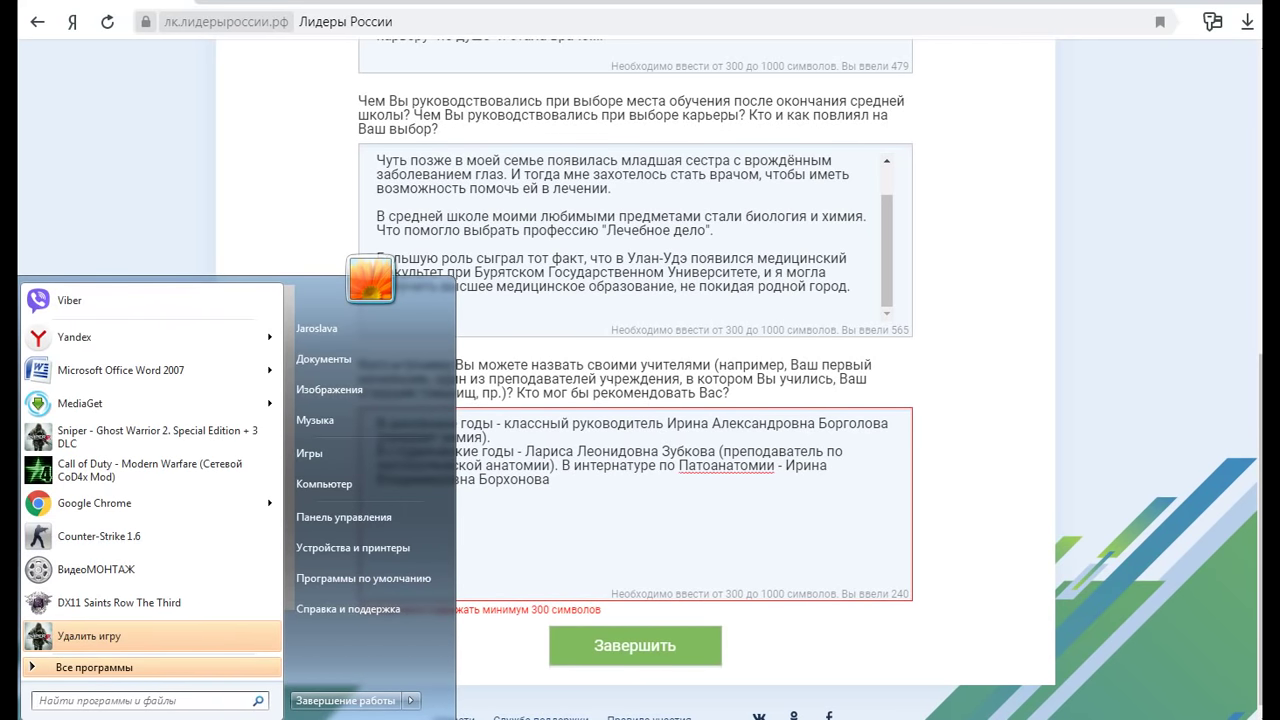
Pause the Bandicam recording and minimize its window
click(1040, 719)
click(1115, 719)
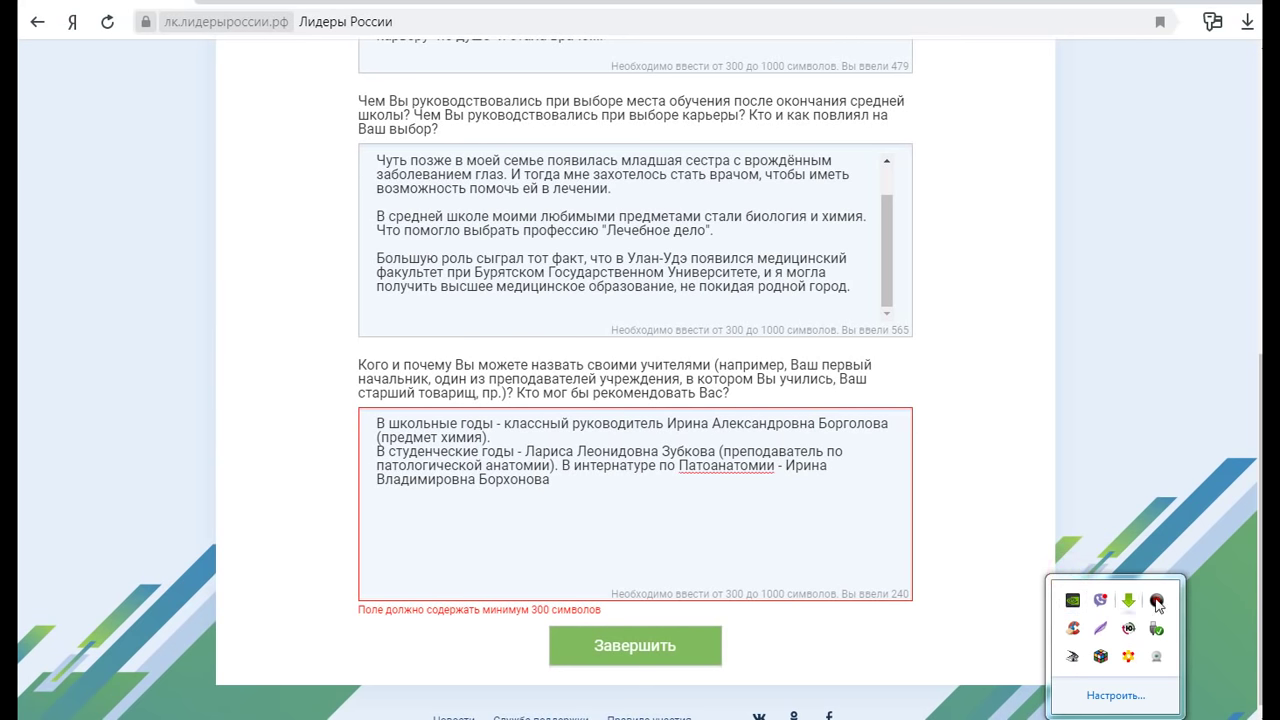
click(1156, 600)
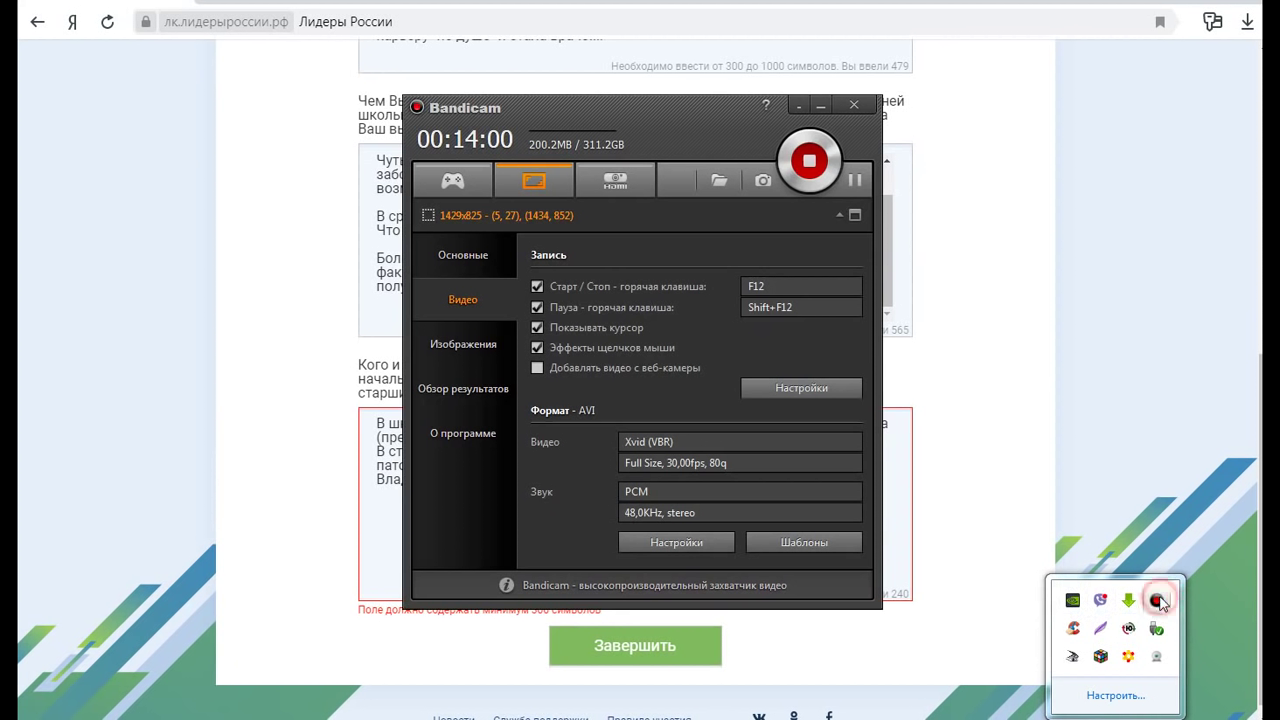
click(855, 180)
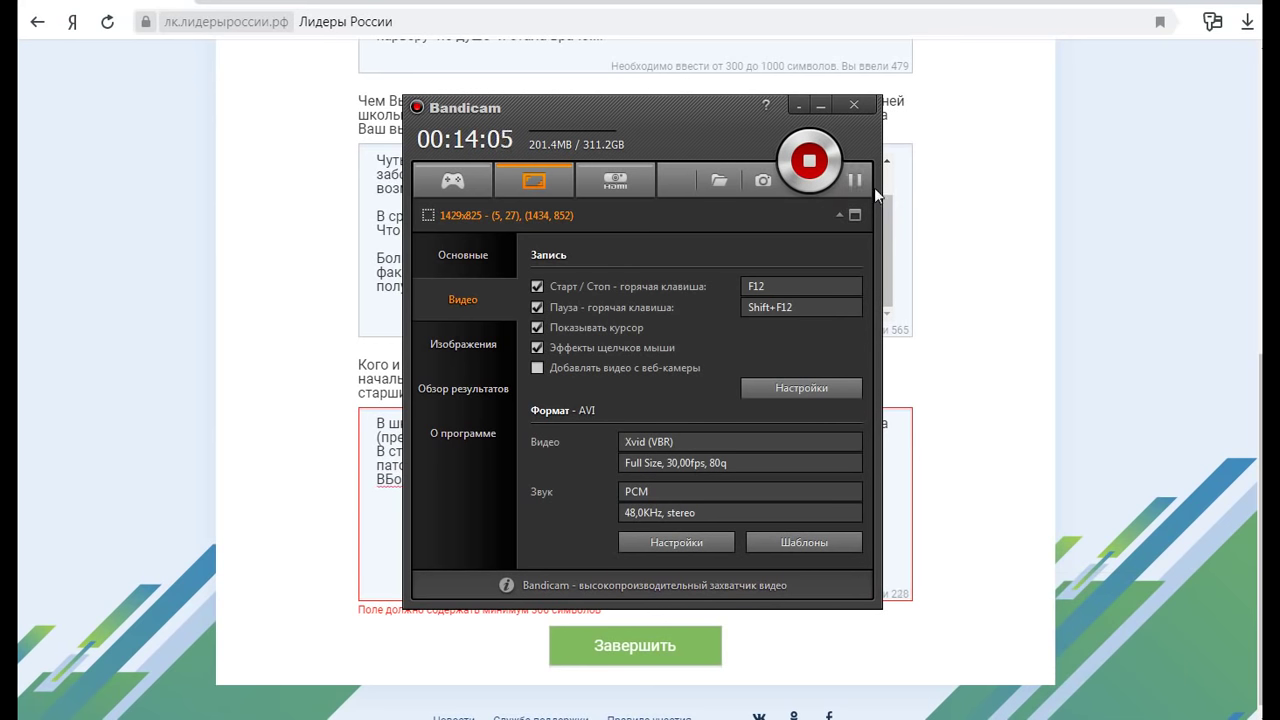
click(798, 105)
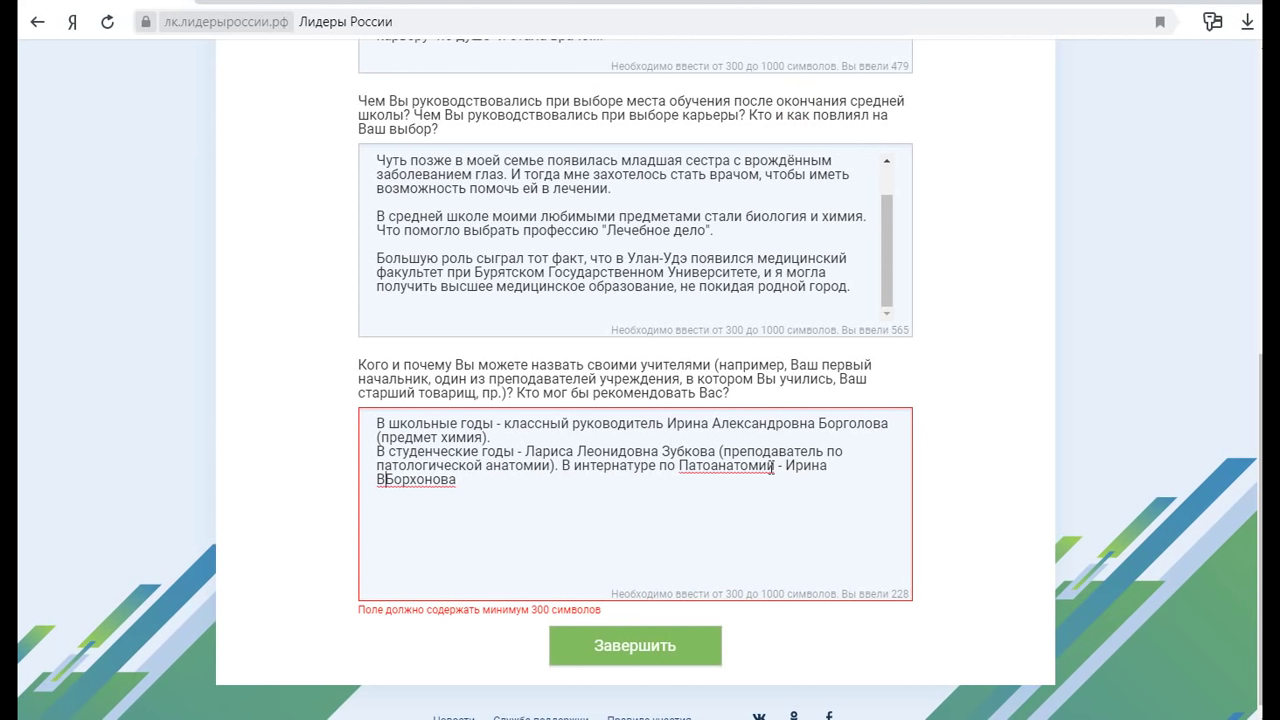
Complete the mentor's patronymic and move the internship sentence onto its own line
text(итальевн)
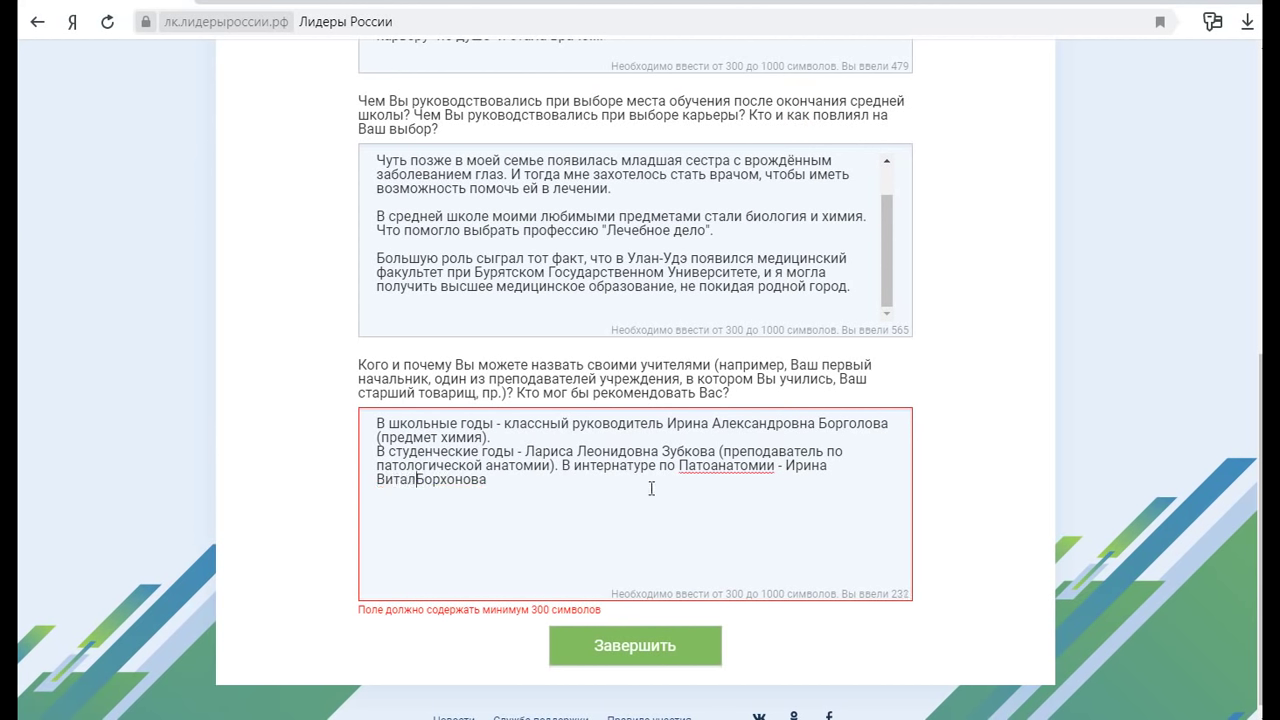
text(а)
click(558, 480)
click(561, 466)
key(Return)
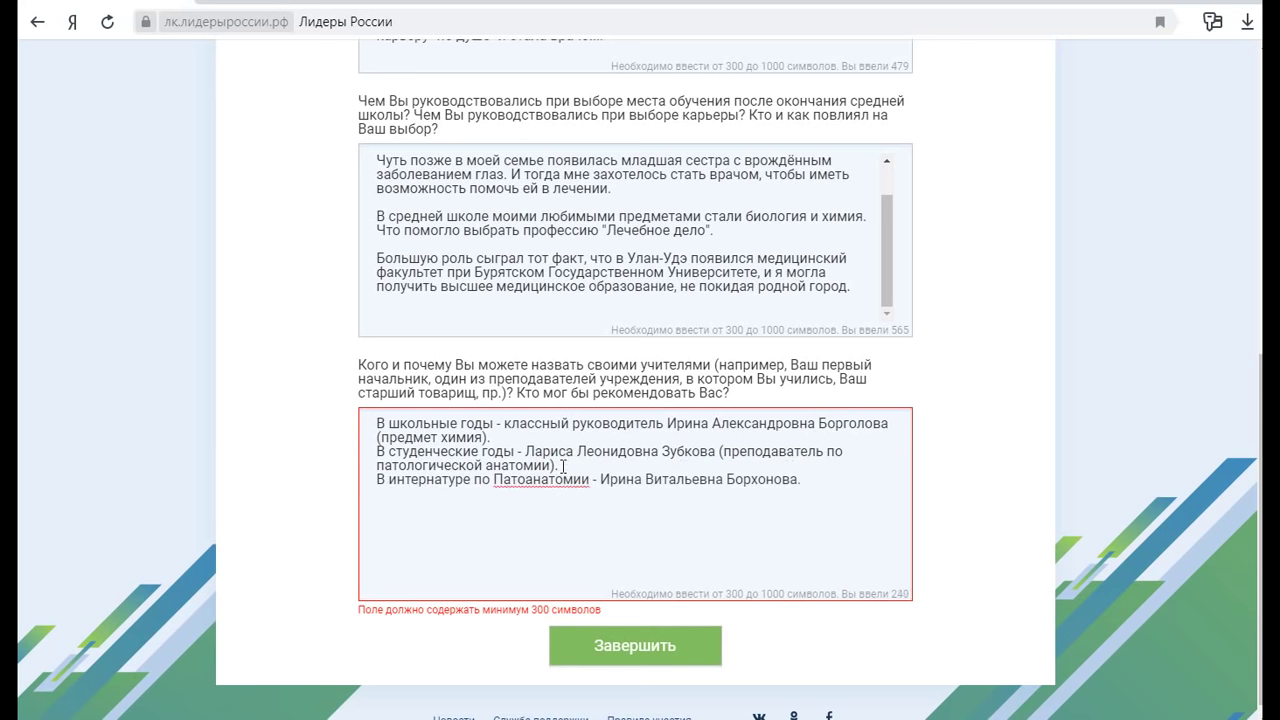
Add and then delete an unfinished 'В интернатуре по Клинической Лабораторной Диагностике -' line
click(841, 485)
key(Return)
text(В интернатуре по Клинич)
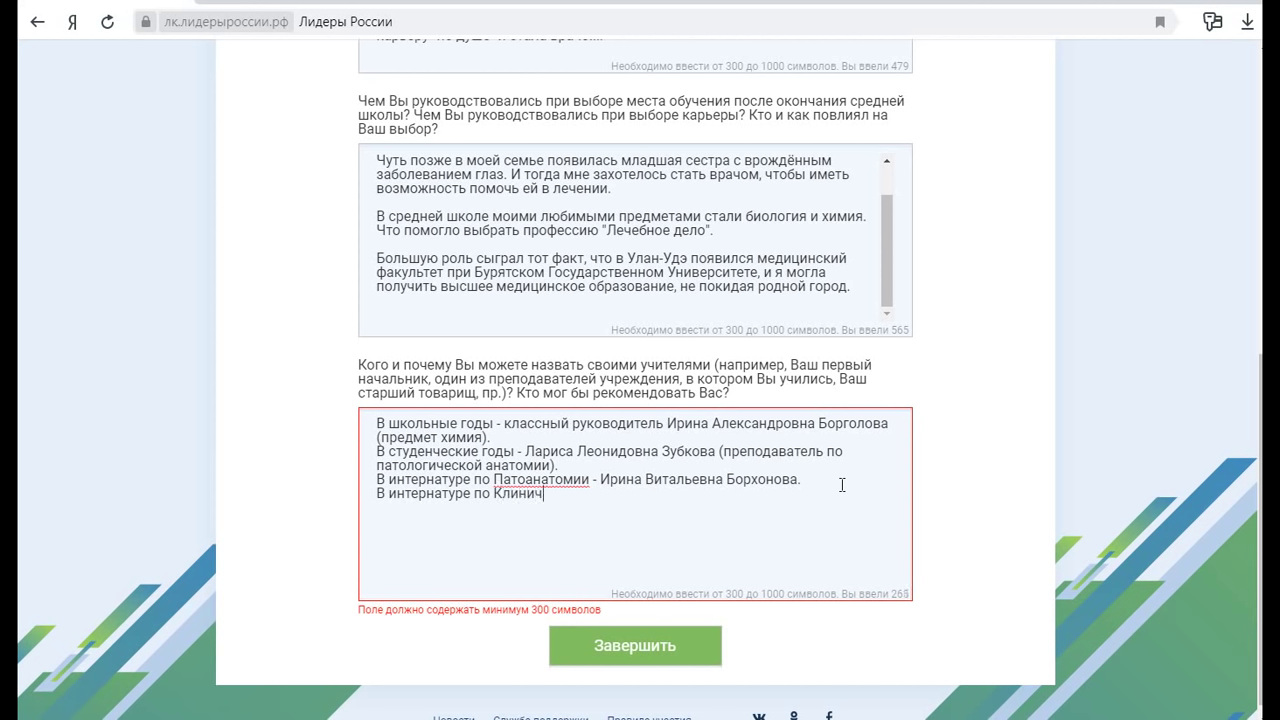
text(еской Лабораторн)
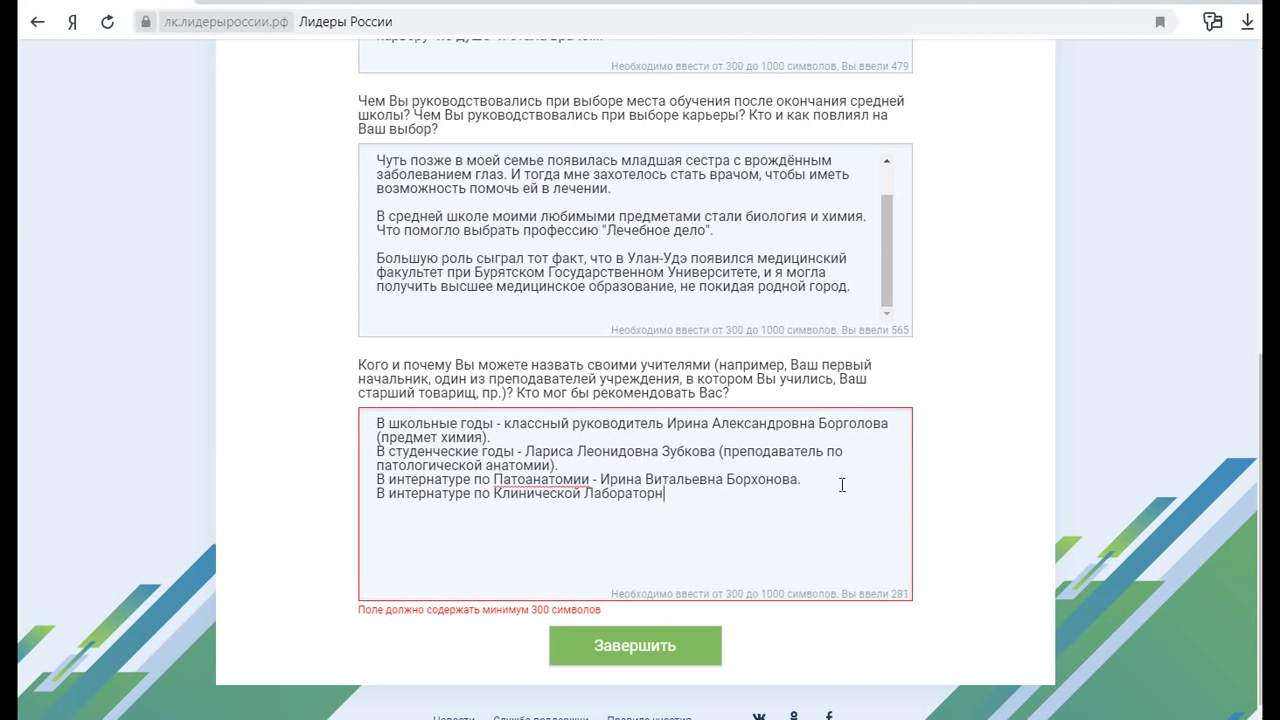
text(ой Диагностике -)
drag(779, 493, 358, 497)
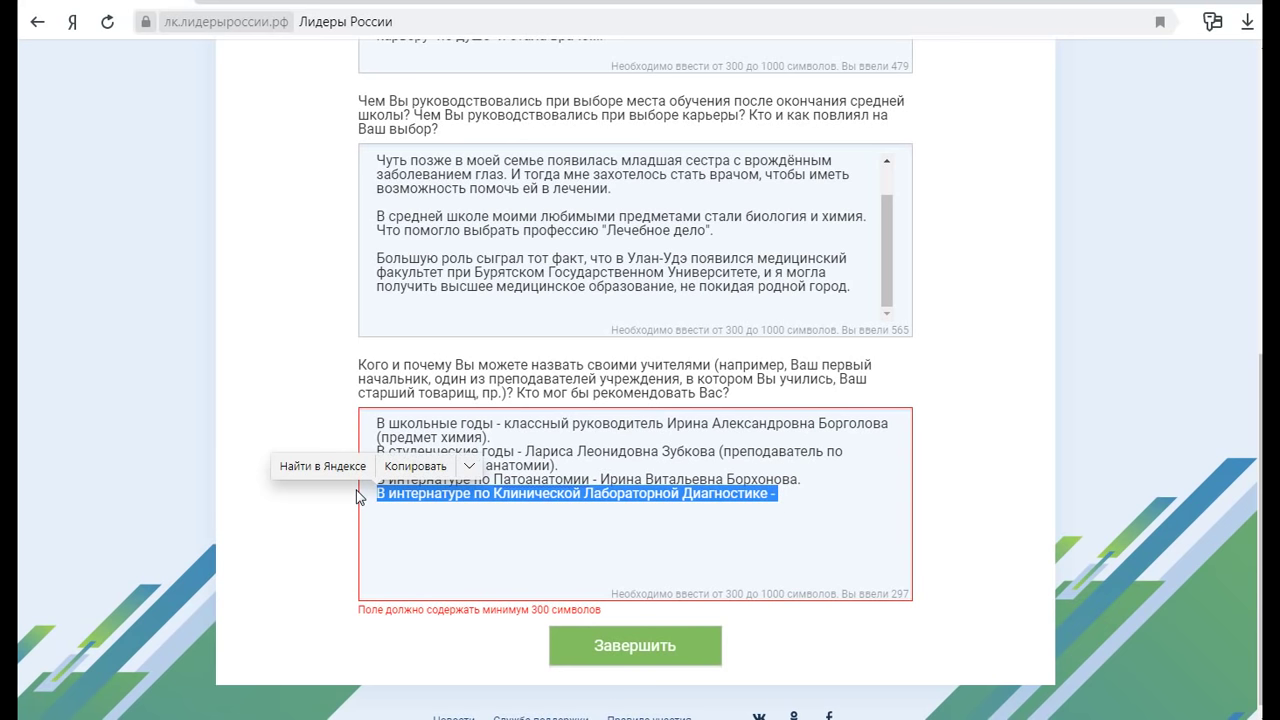
key(BackSpace)
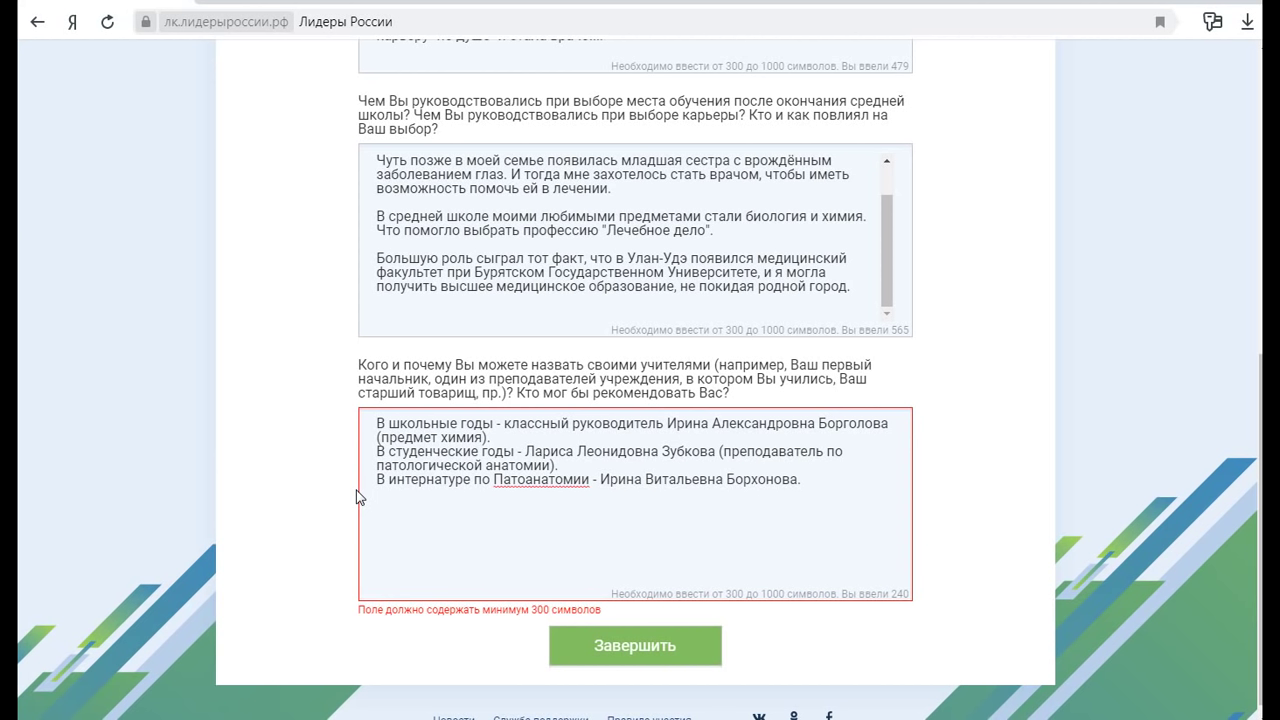
Add the senior colleague line (судмедэксперт) and begin a closing recommendations sentence
key(Return)
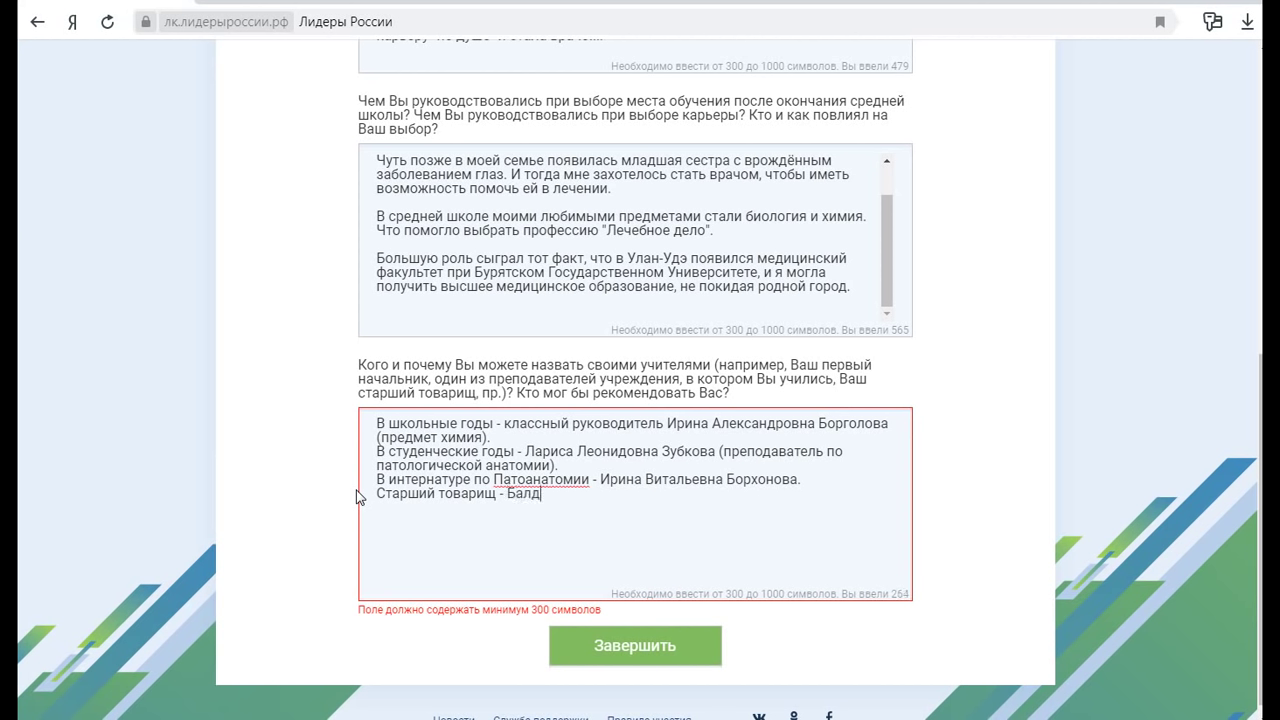
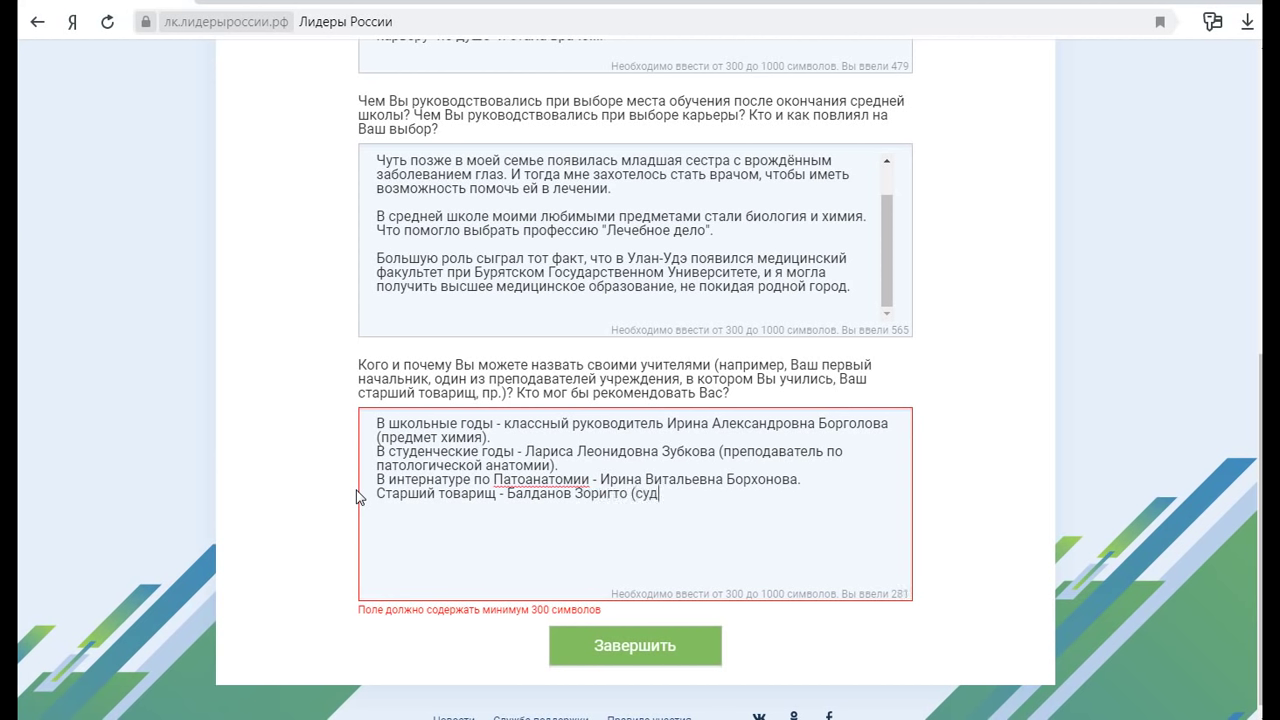
text(медэксперт))
text(.)
key(Return)
text(Думаю. все эти л)
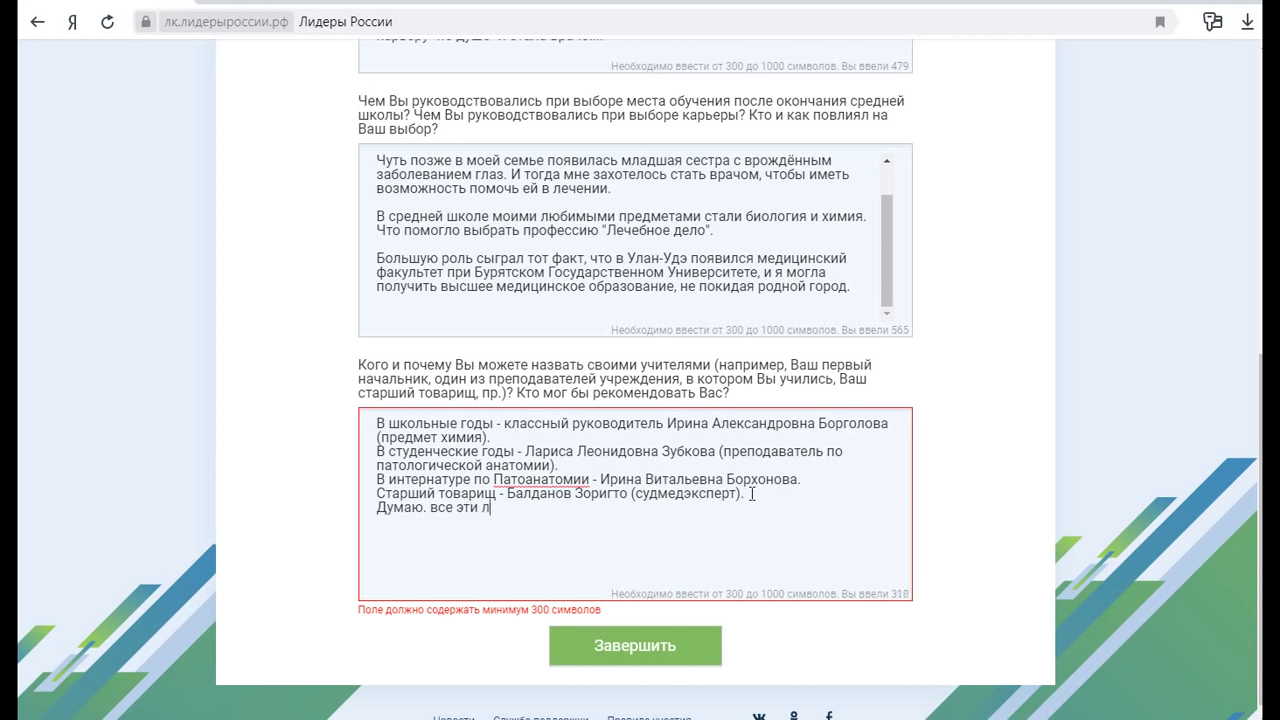
text(юди могут порекоменд)
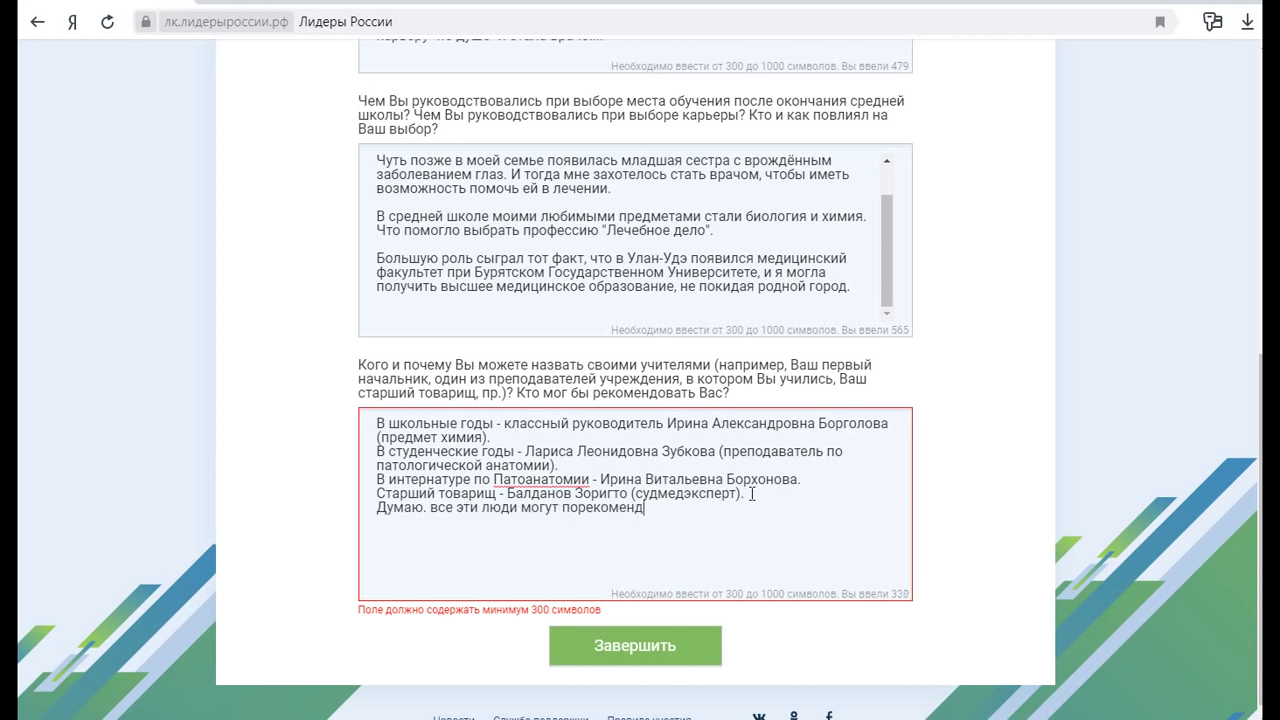
text(овать меня)
key(BackSpace)
Finish 'Думаю, все эти люди могут дать обо мне нужные рекомендации.' and add the trade-union leader line
key(BackSpace)
key(BackSpace)
key(BackSpace)
key(BackSpace)
key(BackSpace)
key(BackSpace)
key(BackSpace)
key(BackSpace)
key(BackSpace)
key(BackSpace)
key(BackSpace)
key(BackSpace)
key(BackSpace)
key(BackSpace)
key(BackSpace)
key(BackSpace)
key(BackSpace)
key(BackSpace)
key(BackSpace)
key(BackSpace)
key(BackSpace)
click(427, 508)
key(BackSpace)
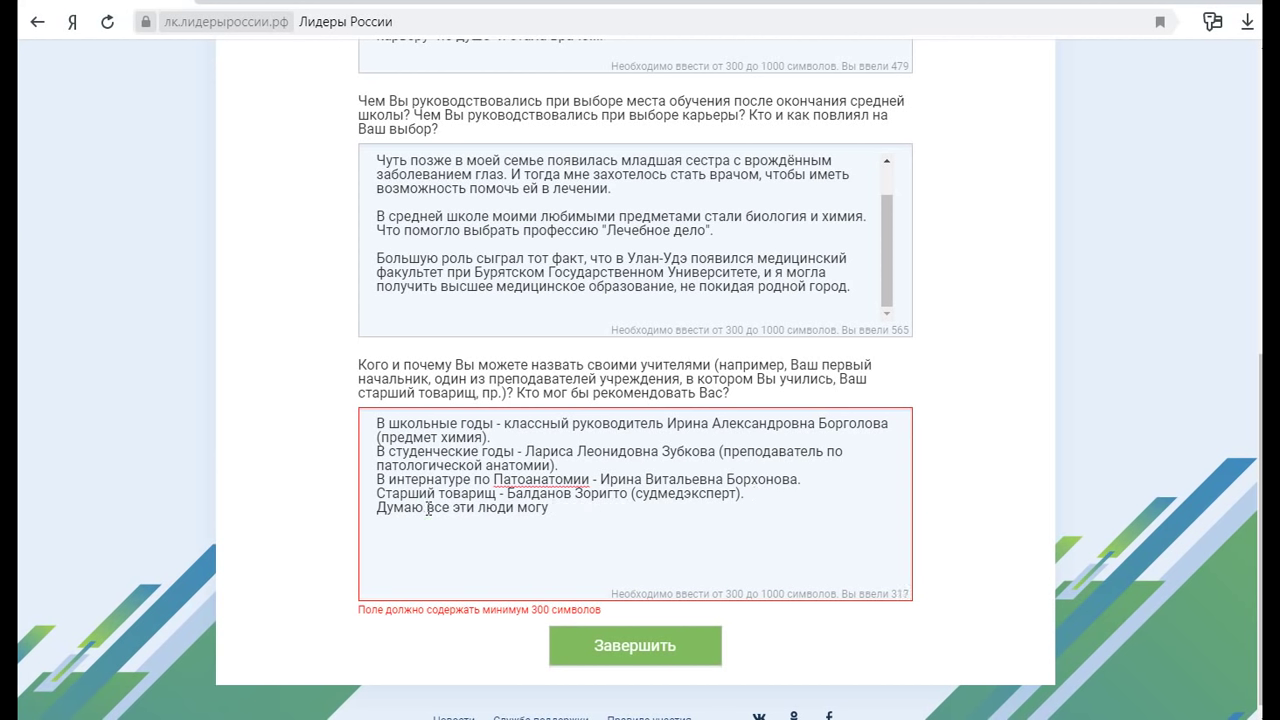
text(,)
click(559, 511)
text(т)
text( дать )
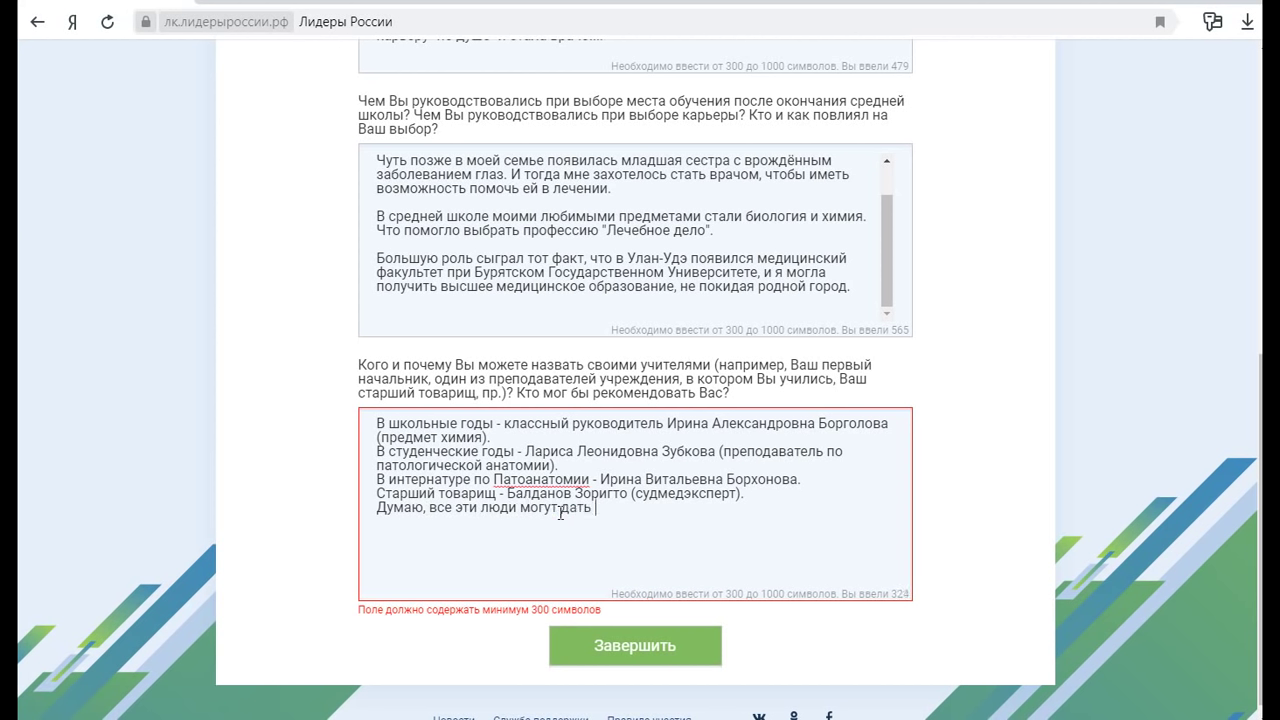
text(обо мне нужные р)
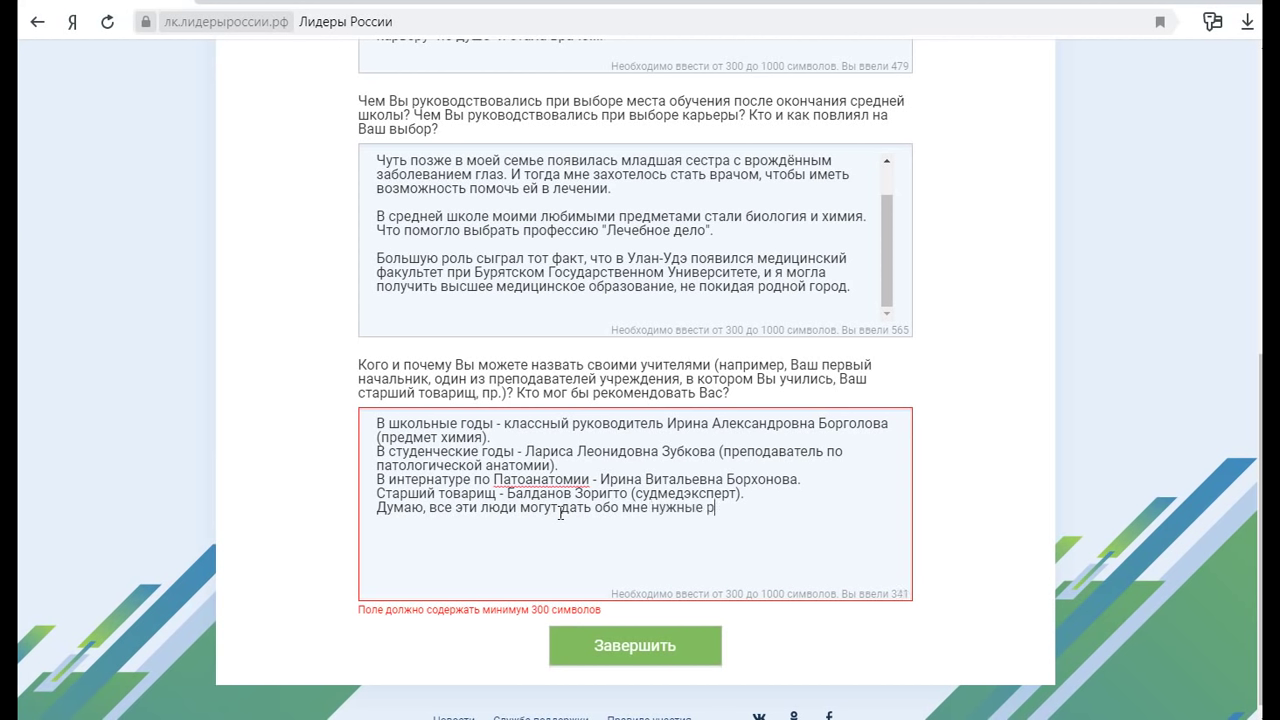
text(екомендации.)
click(747, 492)
key(Return)
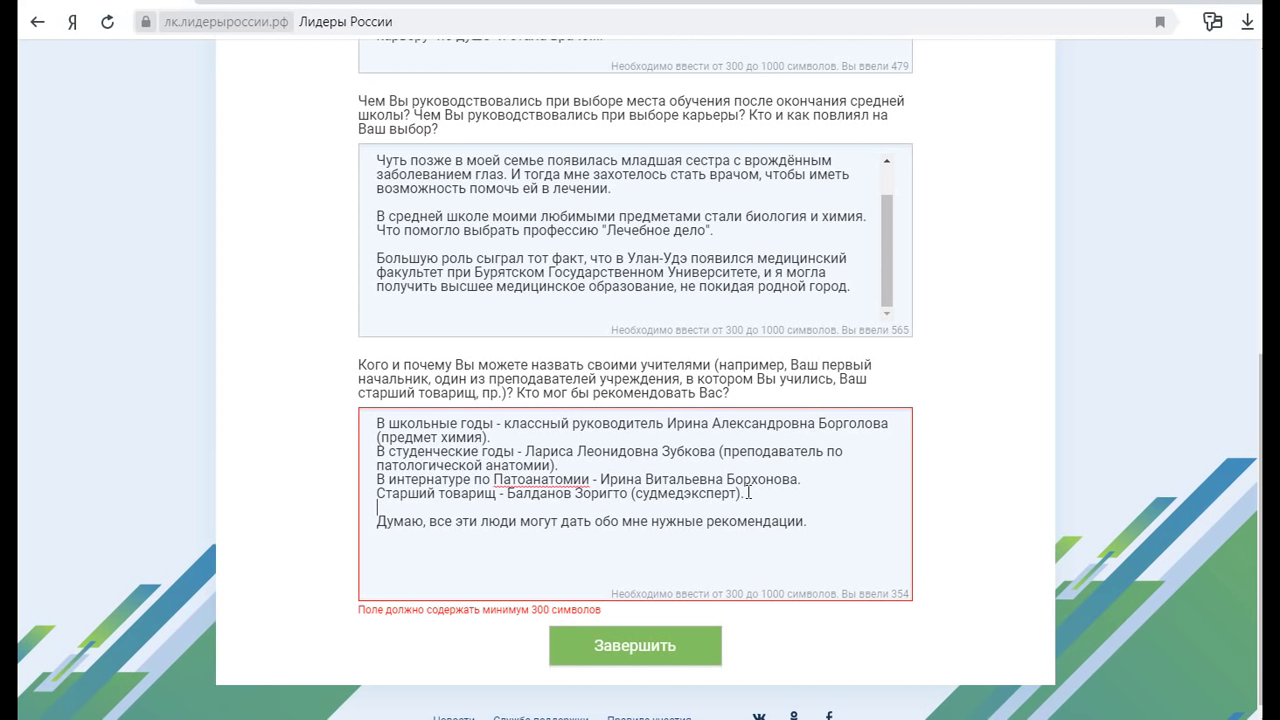
text(Профсоюзный лидер - )
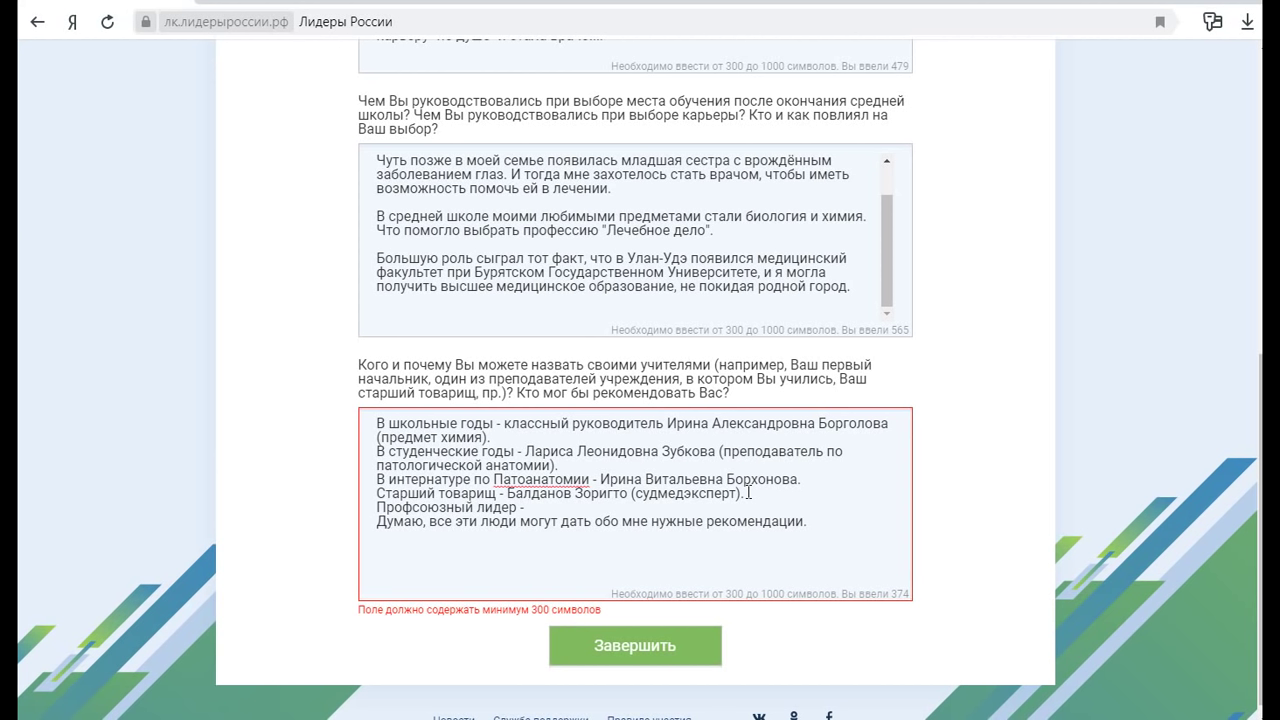
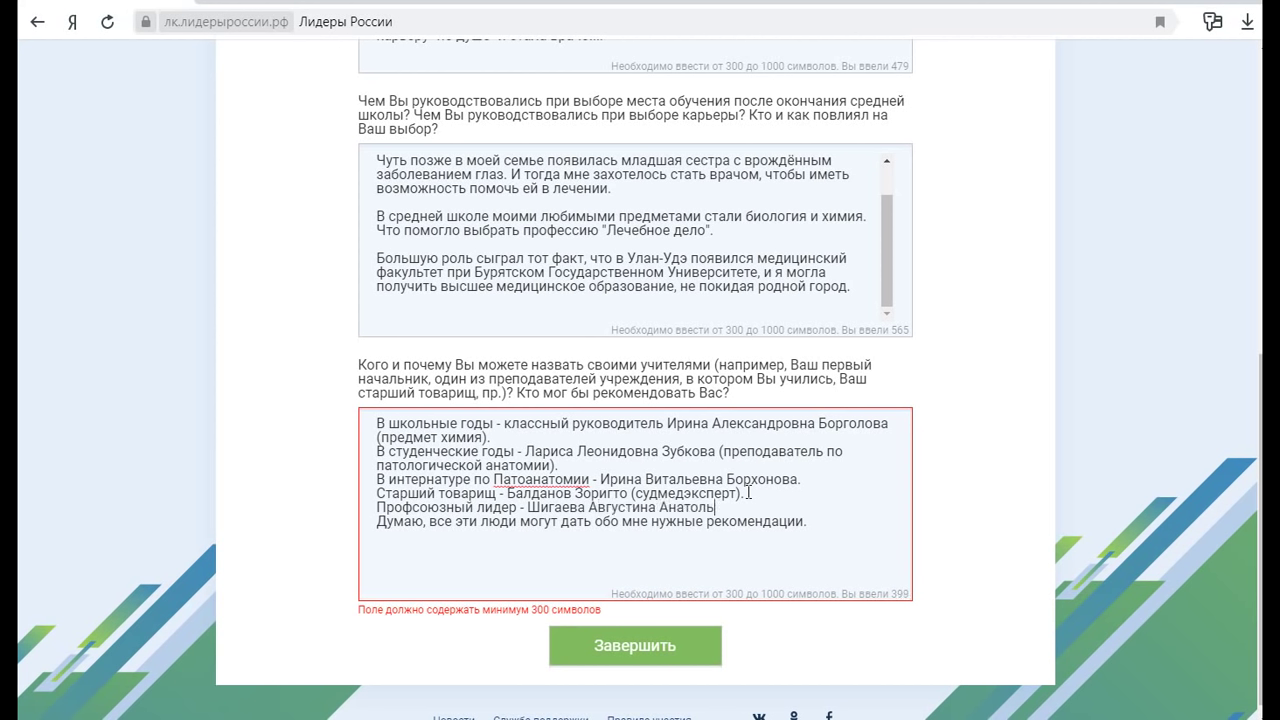
Reposition within the teachers answer and remove stray typed letters
click(828, 523)
click(652, 562)
click(789, 537)
click(743, 561)
scroll(743, 561, up, 5)
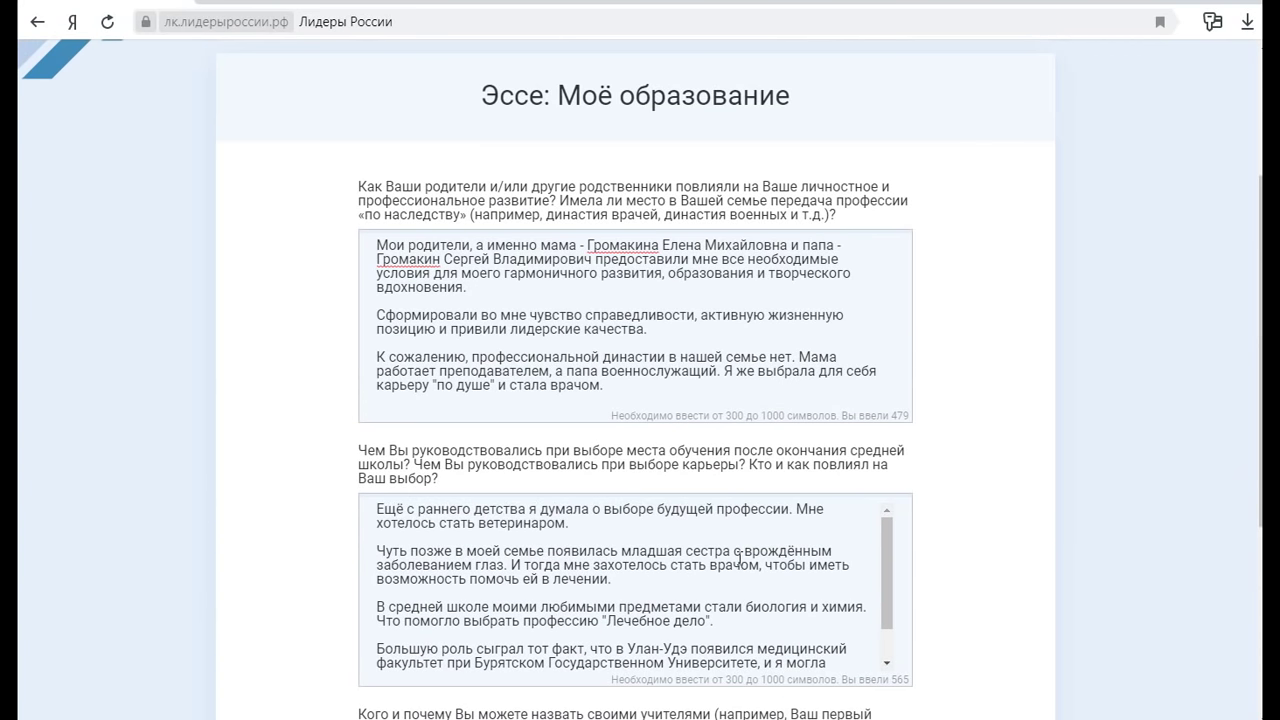
scroll(740, 561, down, 6)
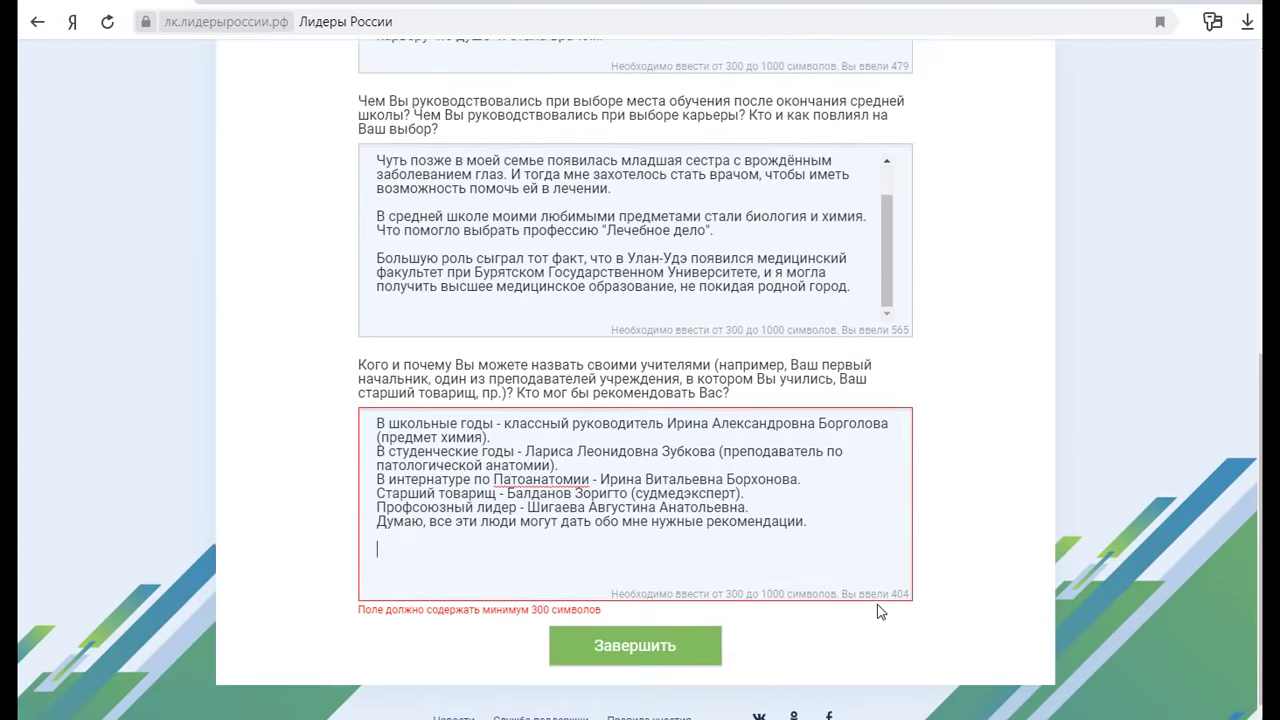
click(851, 507)
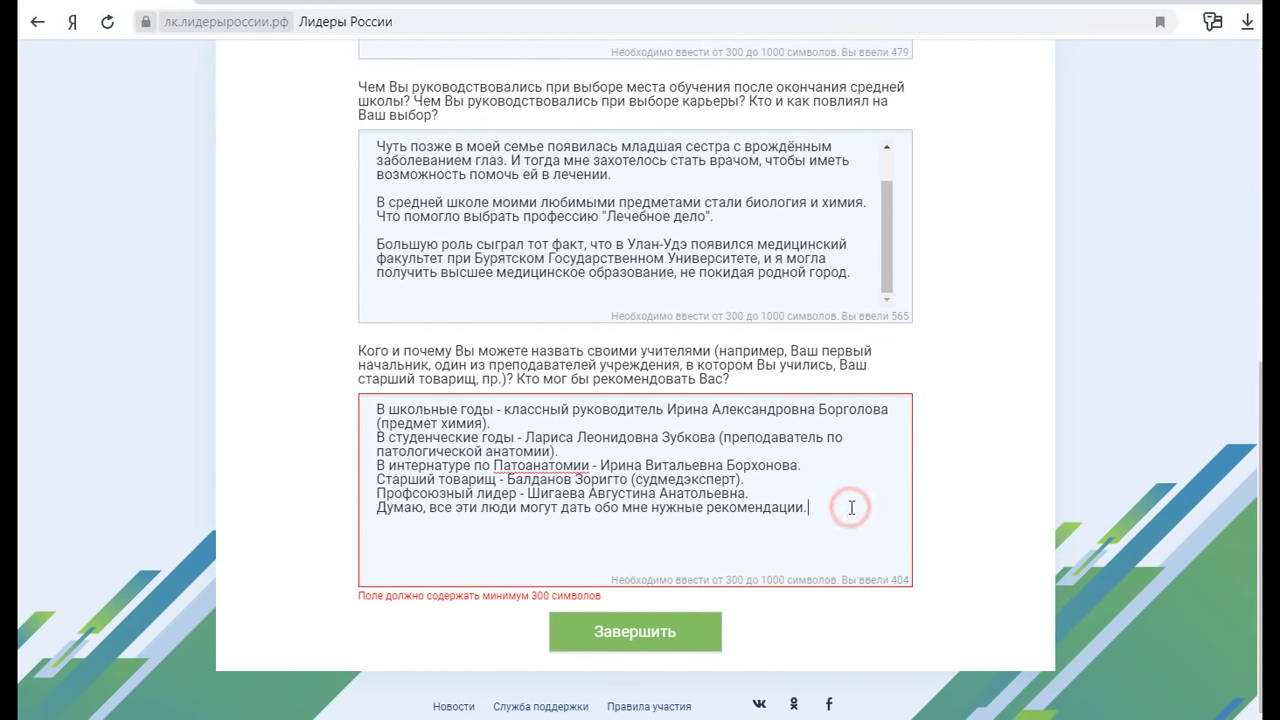
text(дльдль)
key(BackSpace)
key(BackSpace)
key(BackSpace)
key(BackSpace)
Correct the subject to 'Патологической анатомии' and submit the Моё образование essay
click(527, 465)
text(логическо)
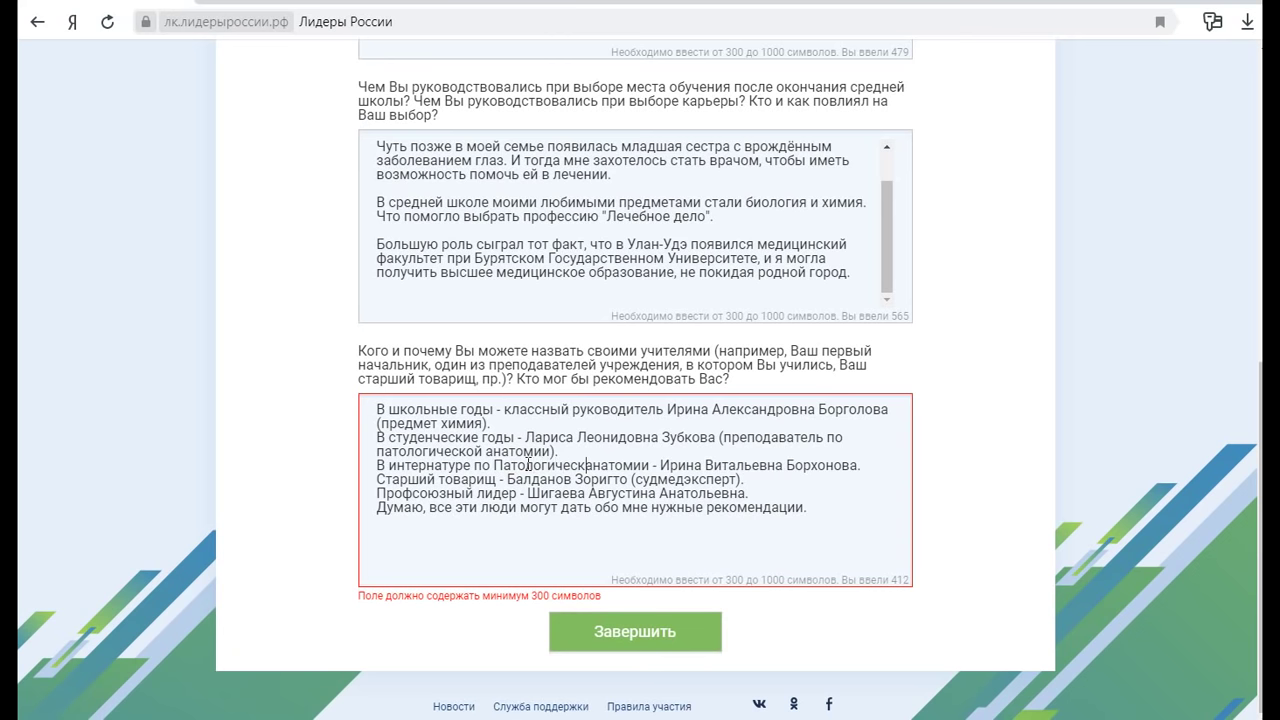
text(й)
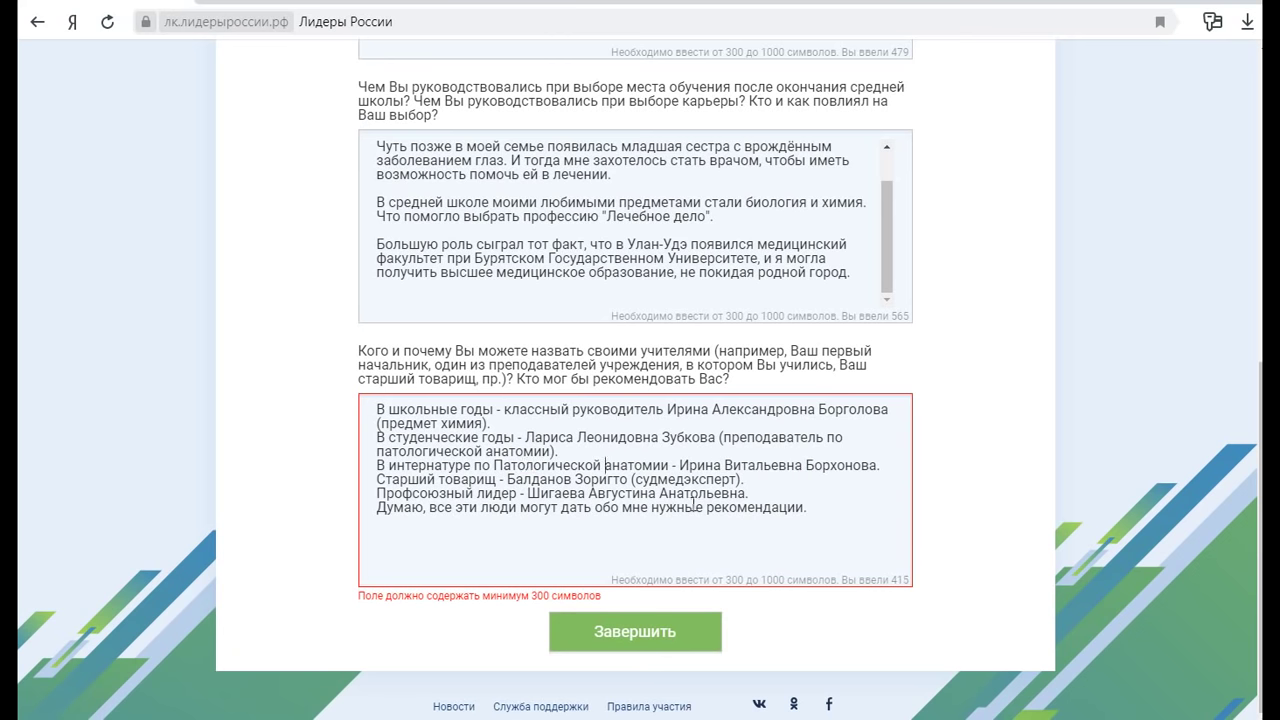
click(634, 638)
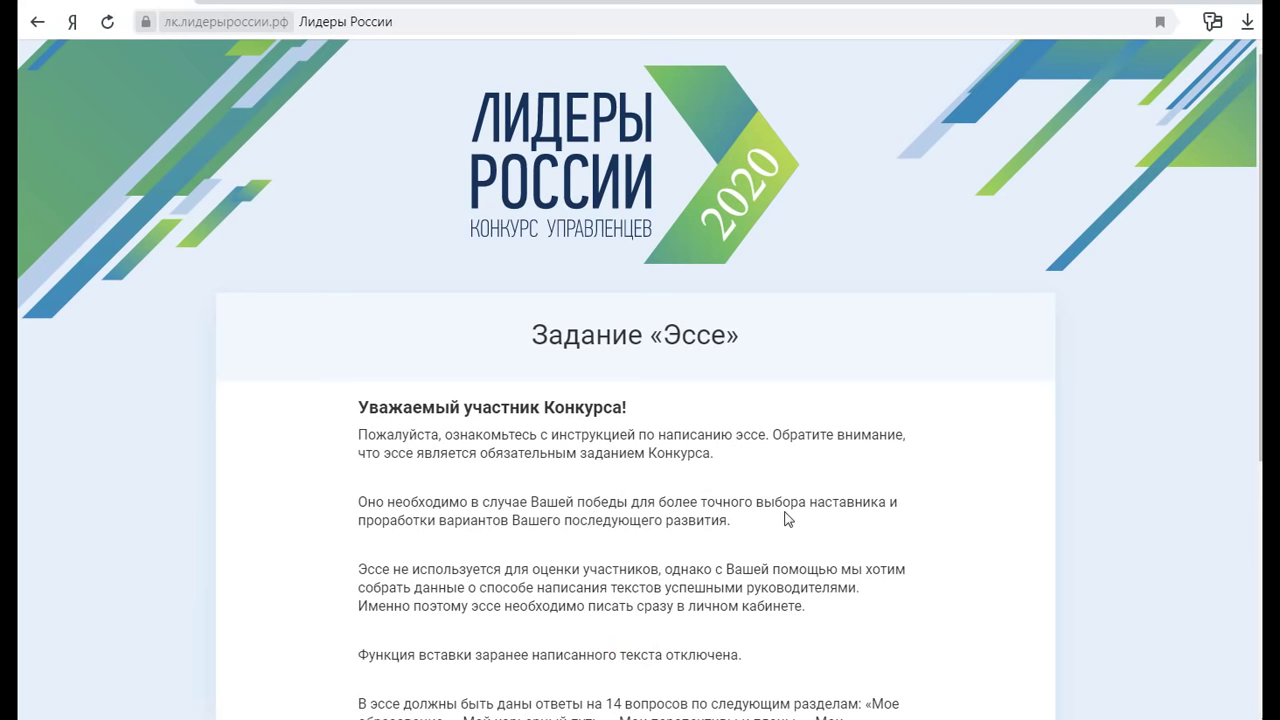
Open the Мой карьерный путь essay and confirm with Приступить to show its empty fields
scroll(788, 519, down, 3)
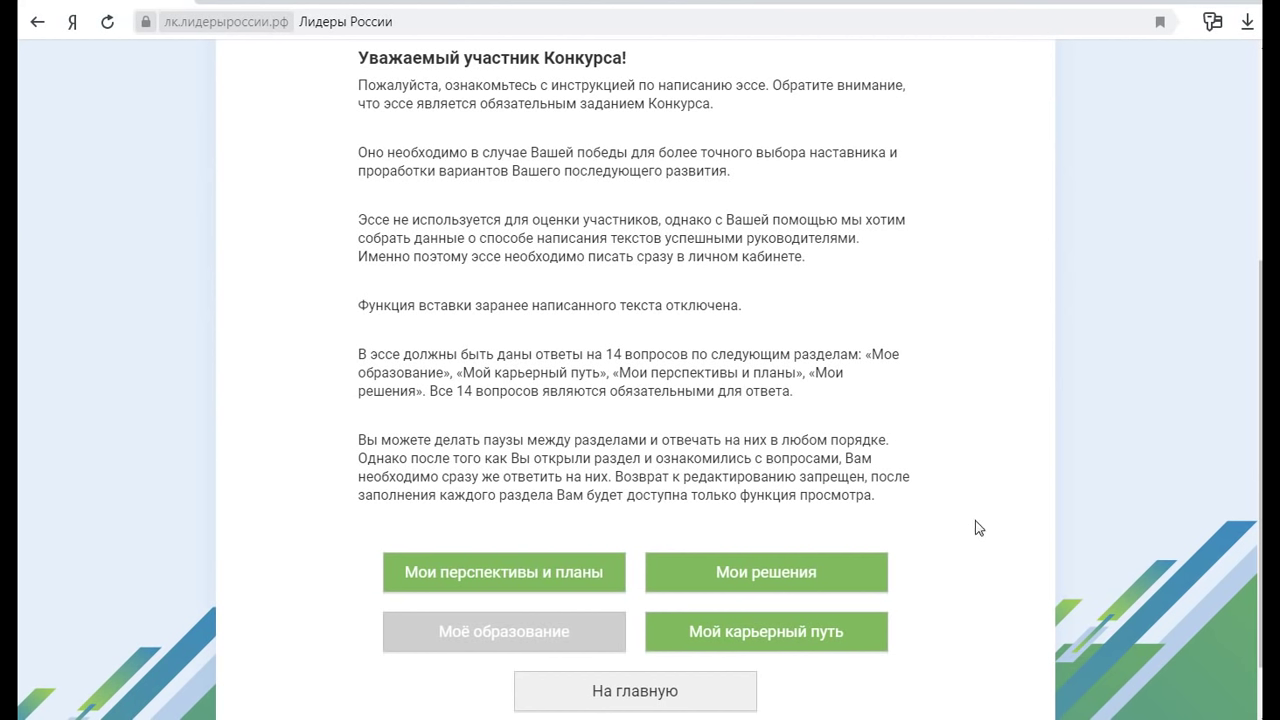
click(788, 627)
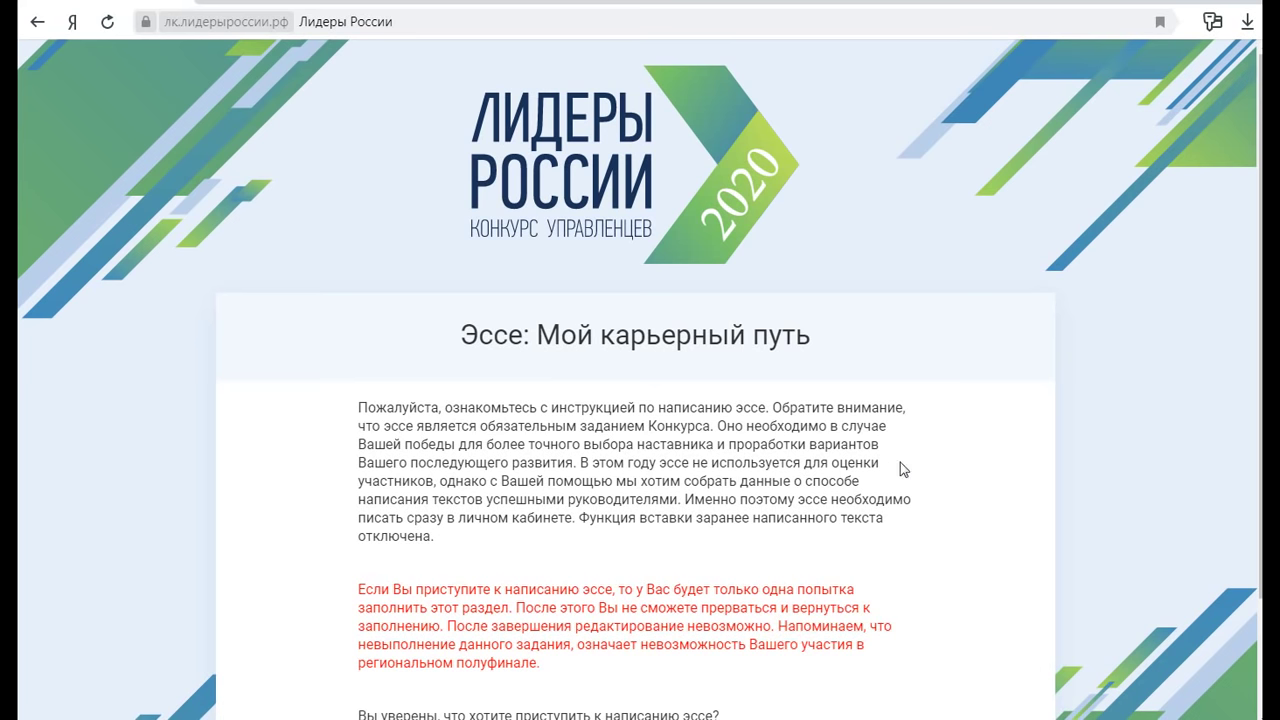
scroll(878, 517, down, 2)
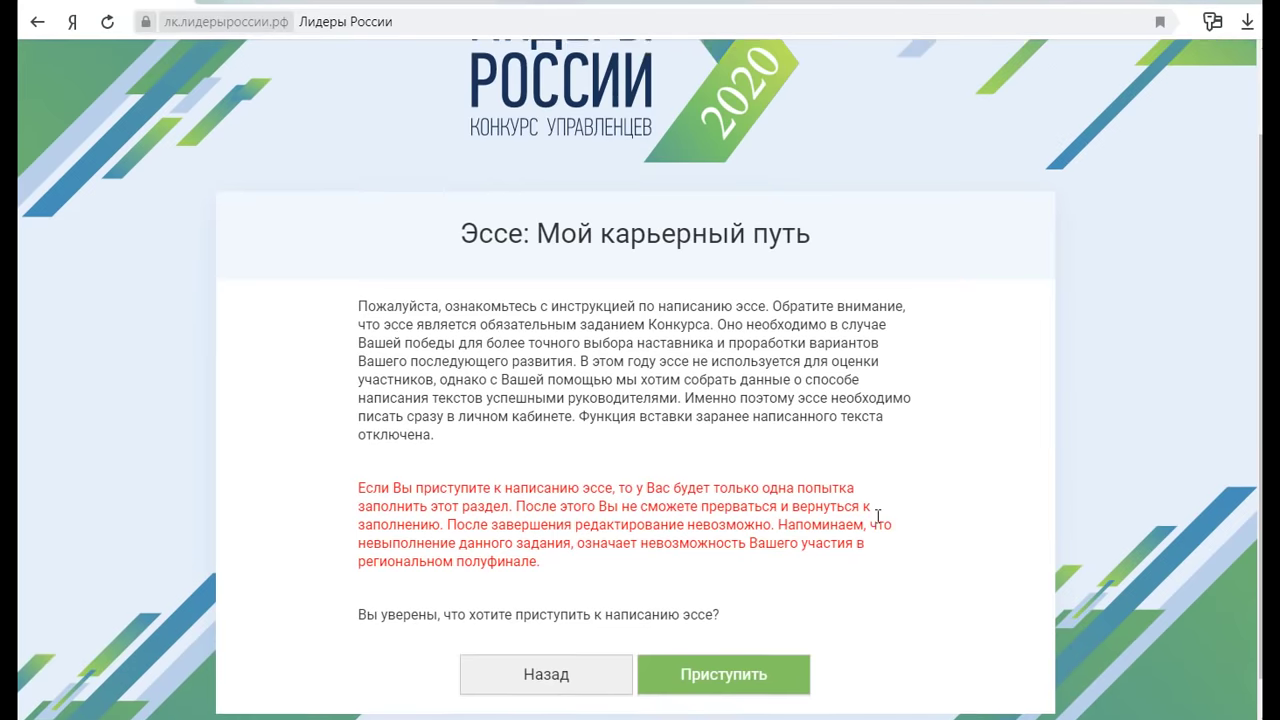
click(757, 629)
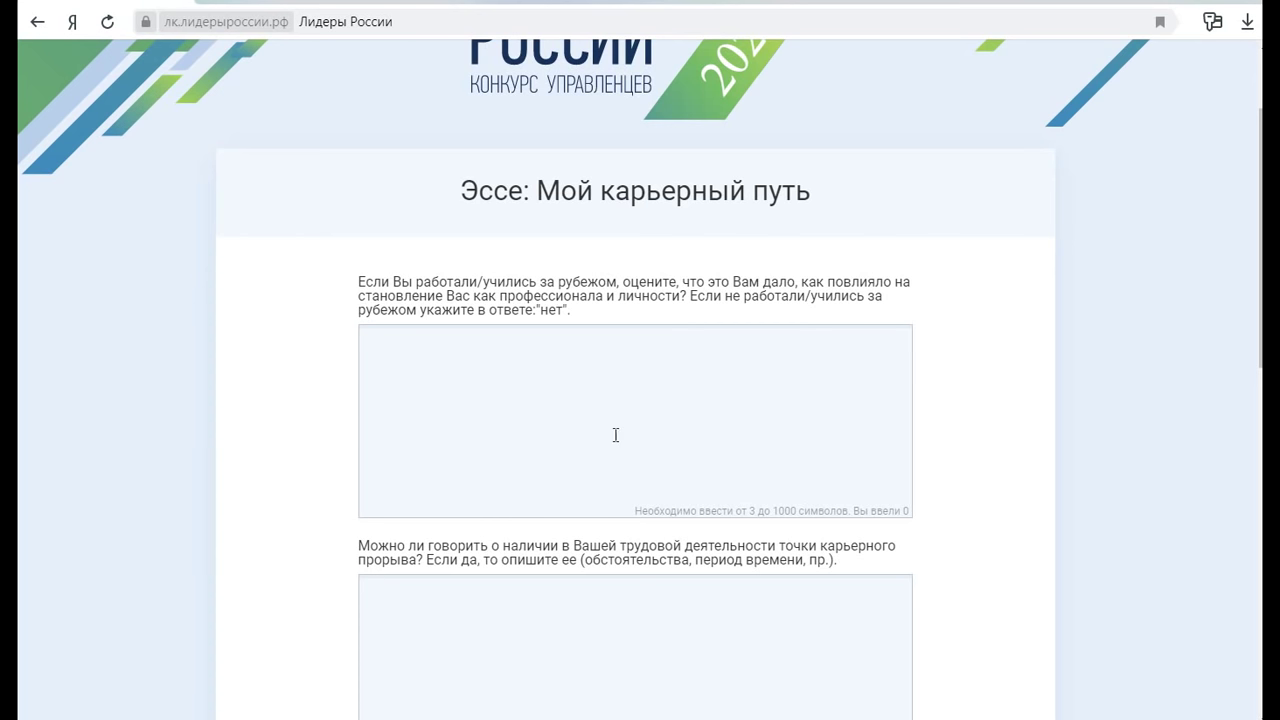
Describe the month-long medical student exchange in Ulaanbaatar, Mongolia, inserting 'полученные знания' after 'позволило'
click(506, 361)
text(Я участвовала в м)
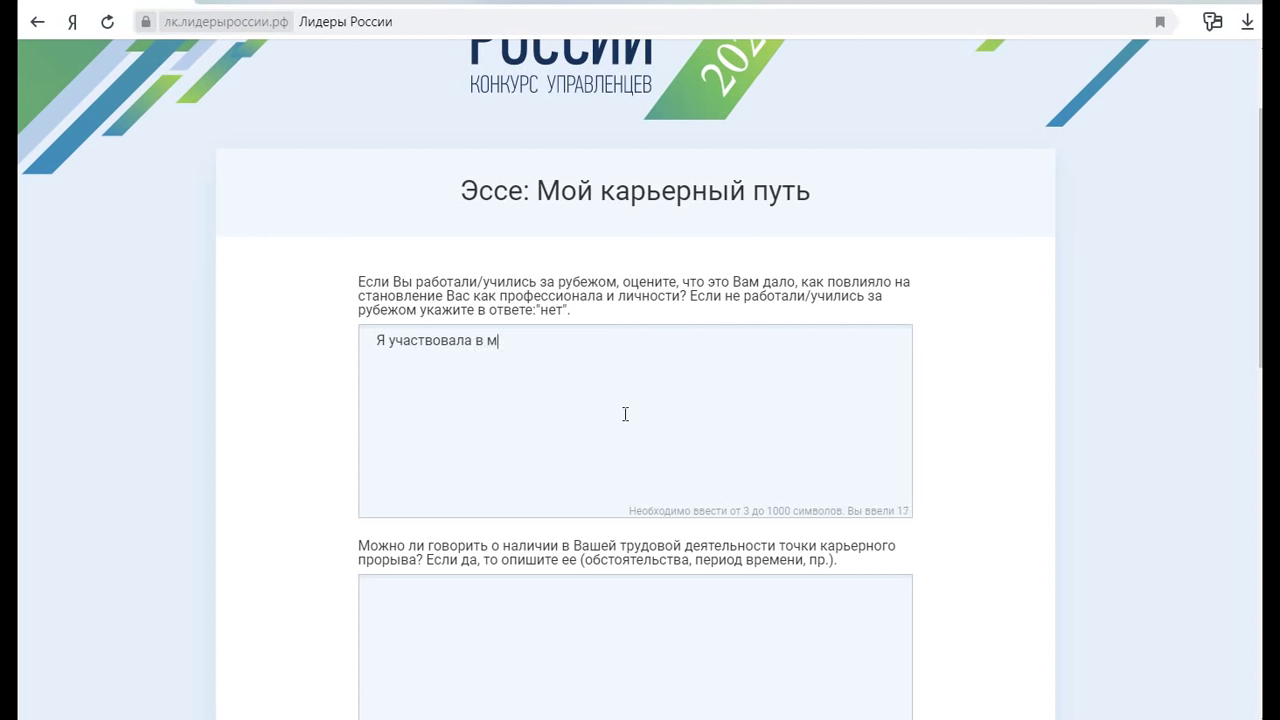
text(есячном обмене студ)
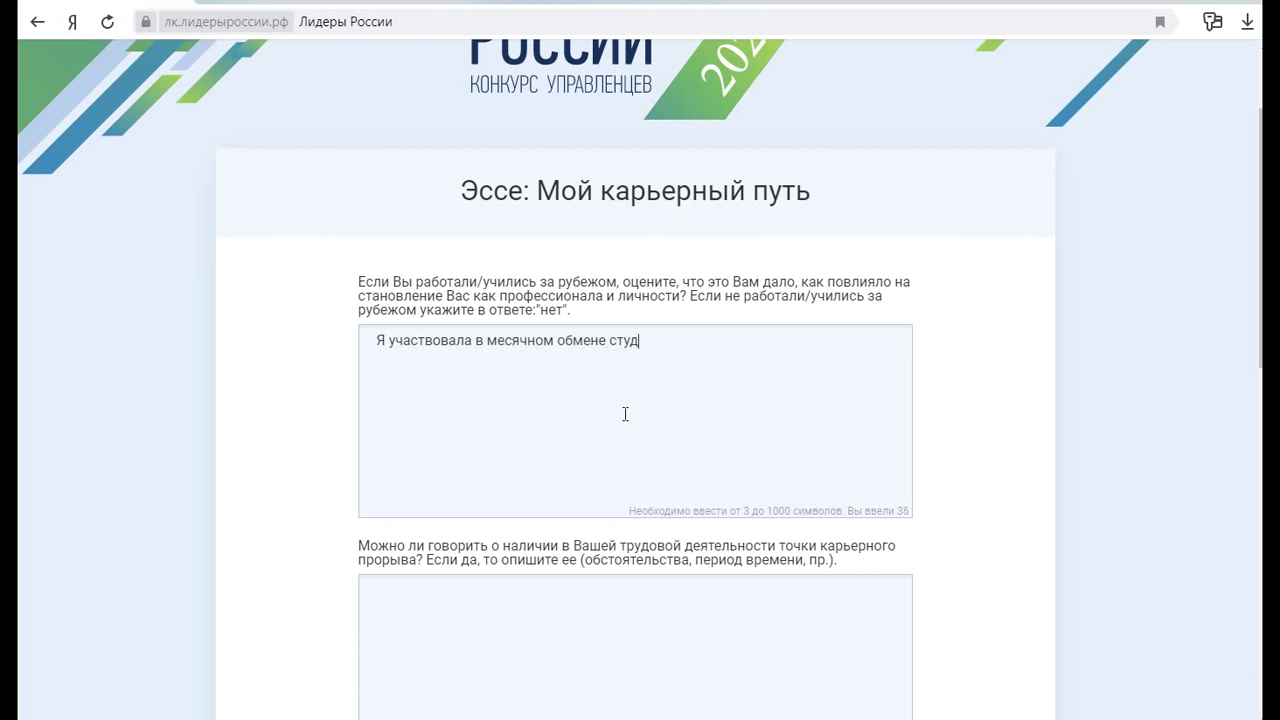
text(ентами медиками с М)
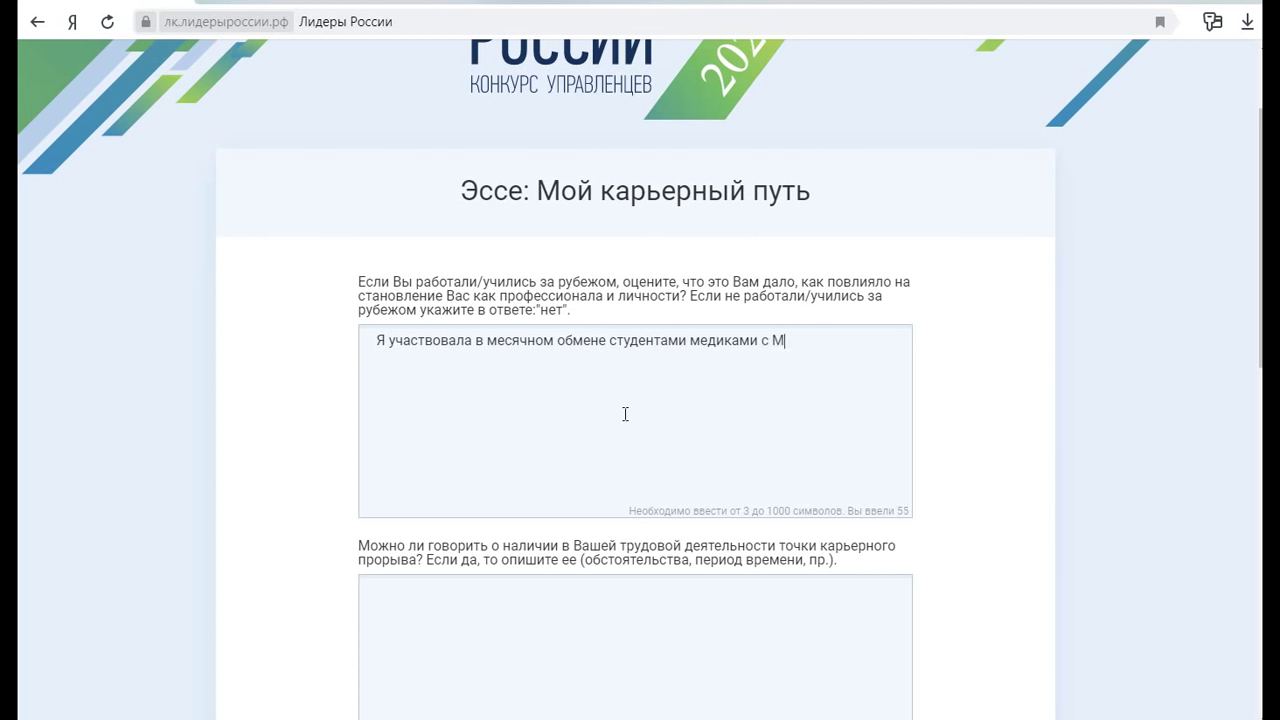
text(онголией (Улан-Батор)
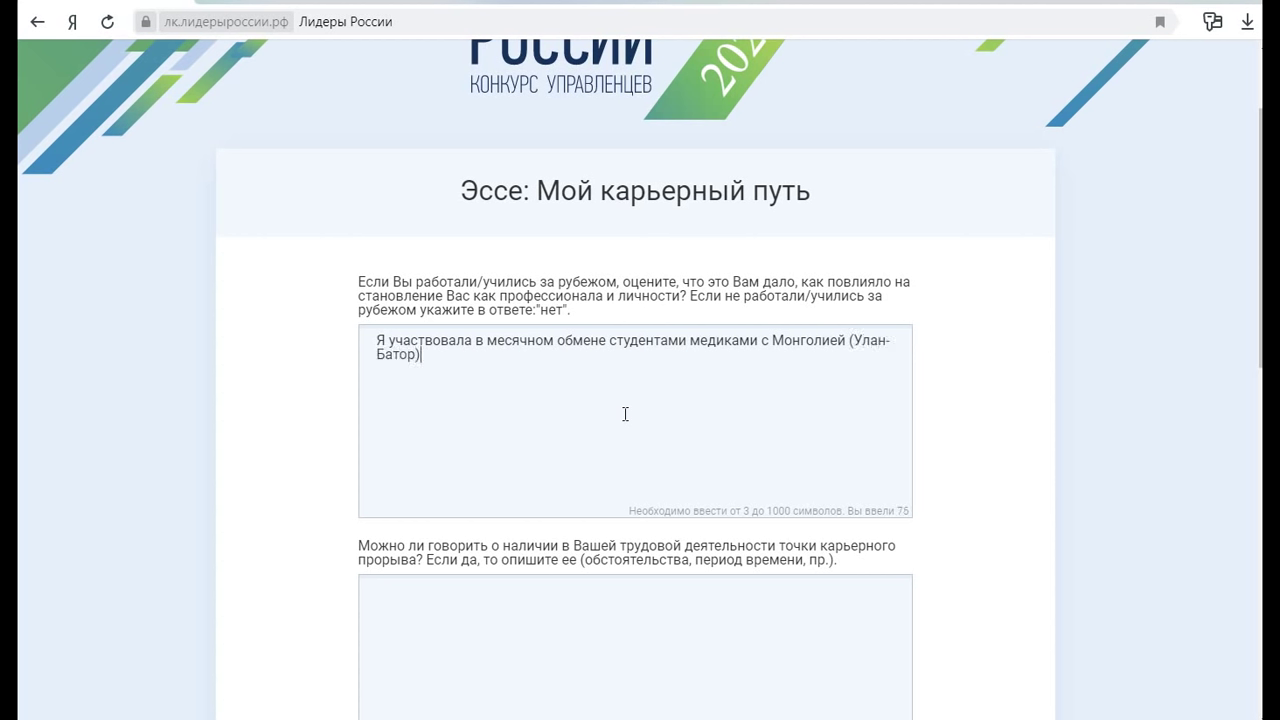
text(), где мне посчастливилось)
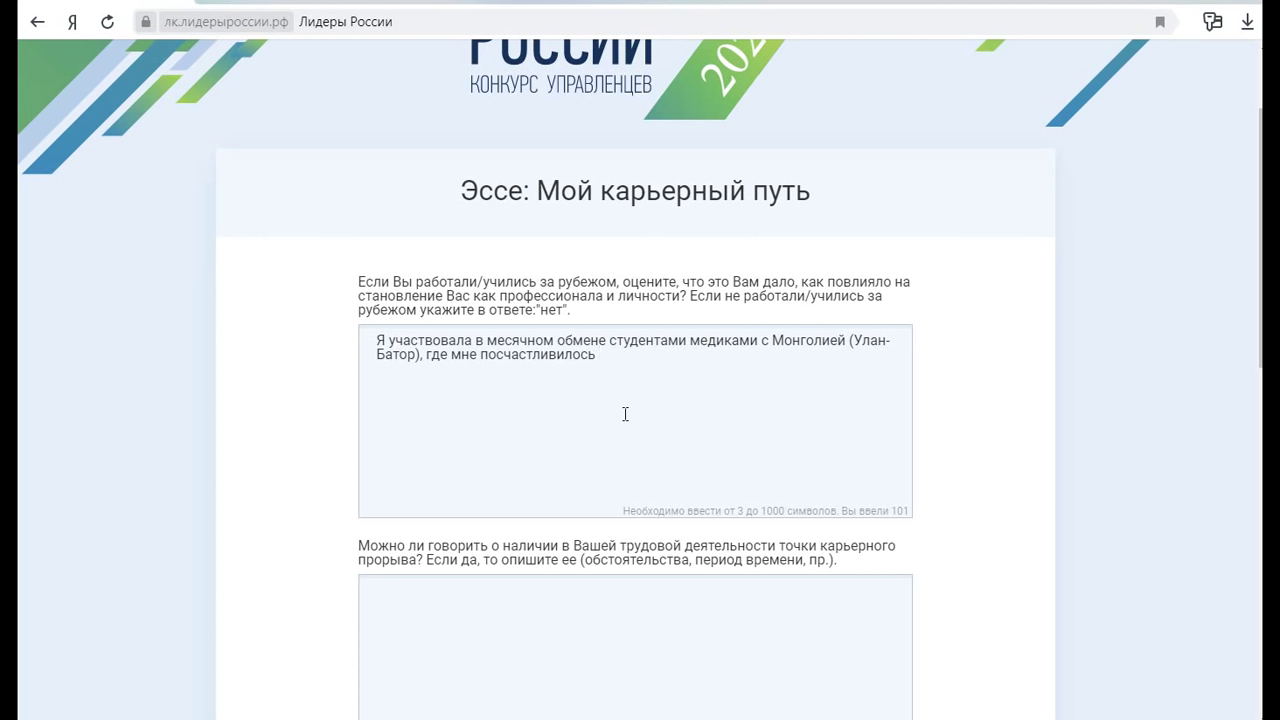
text( увидеть собствен)
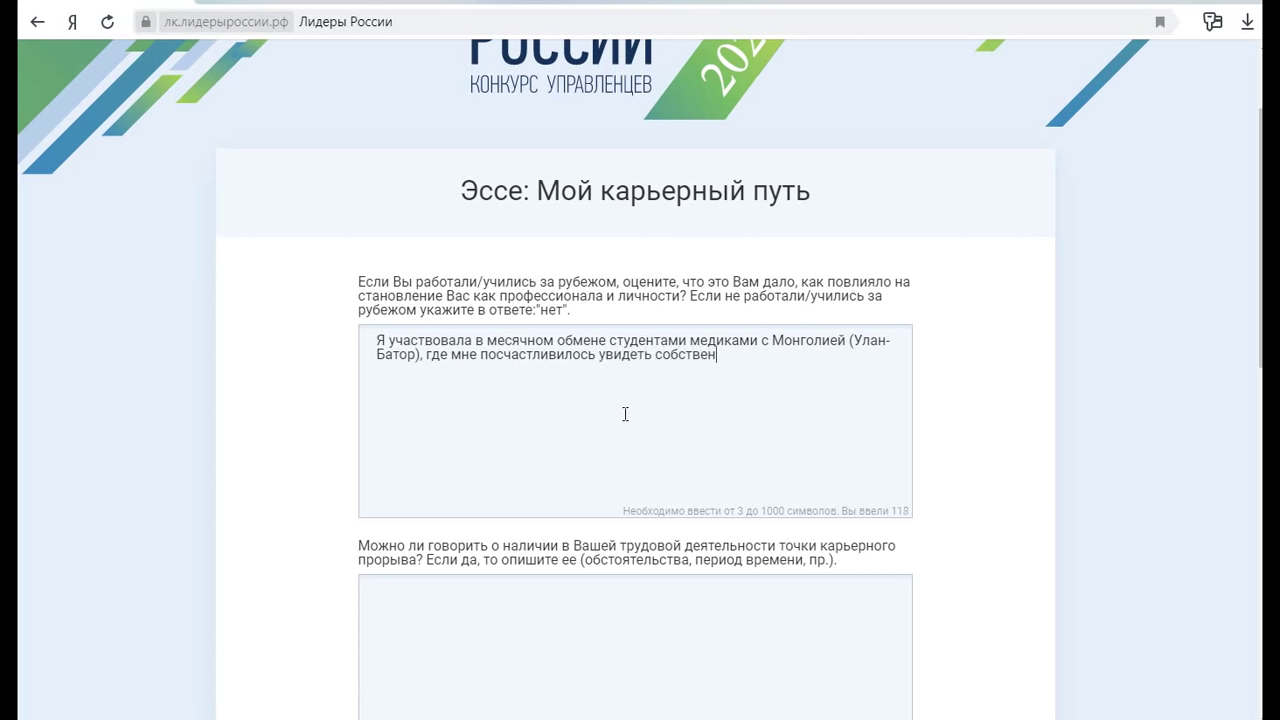
text(ными глазами. что из себ)
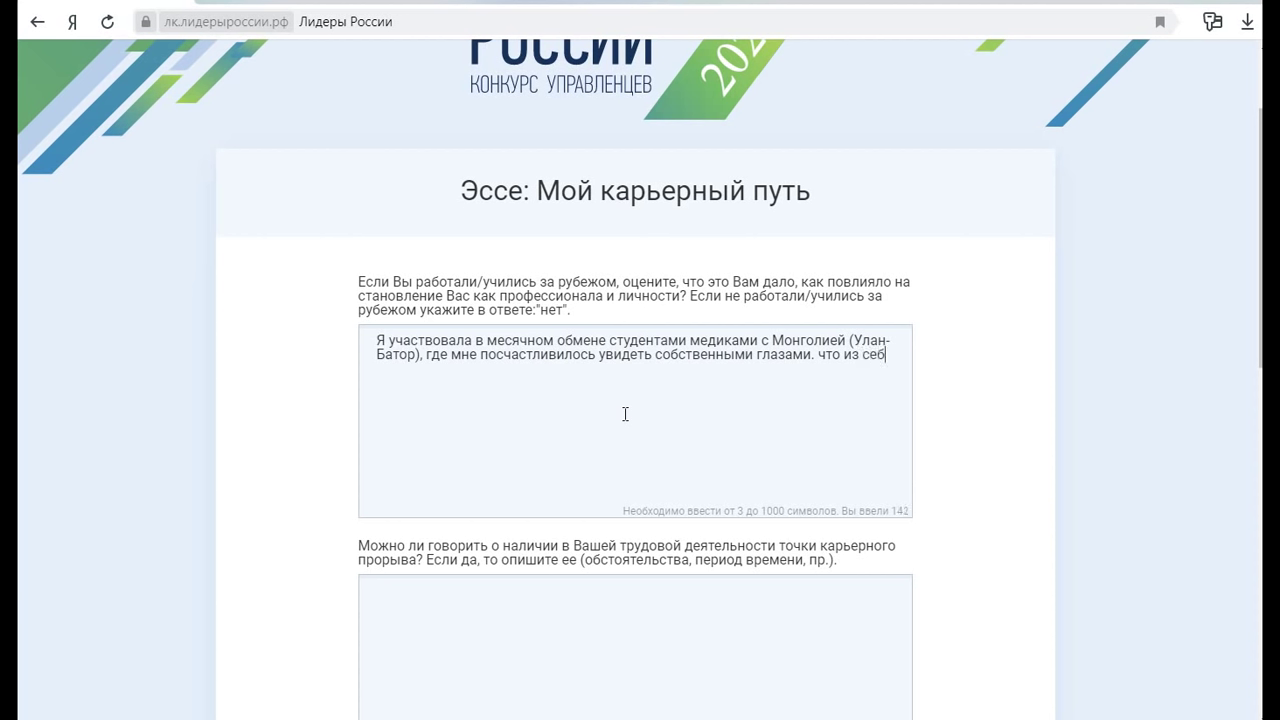
text(я из себя представляет)
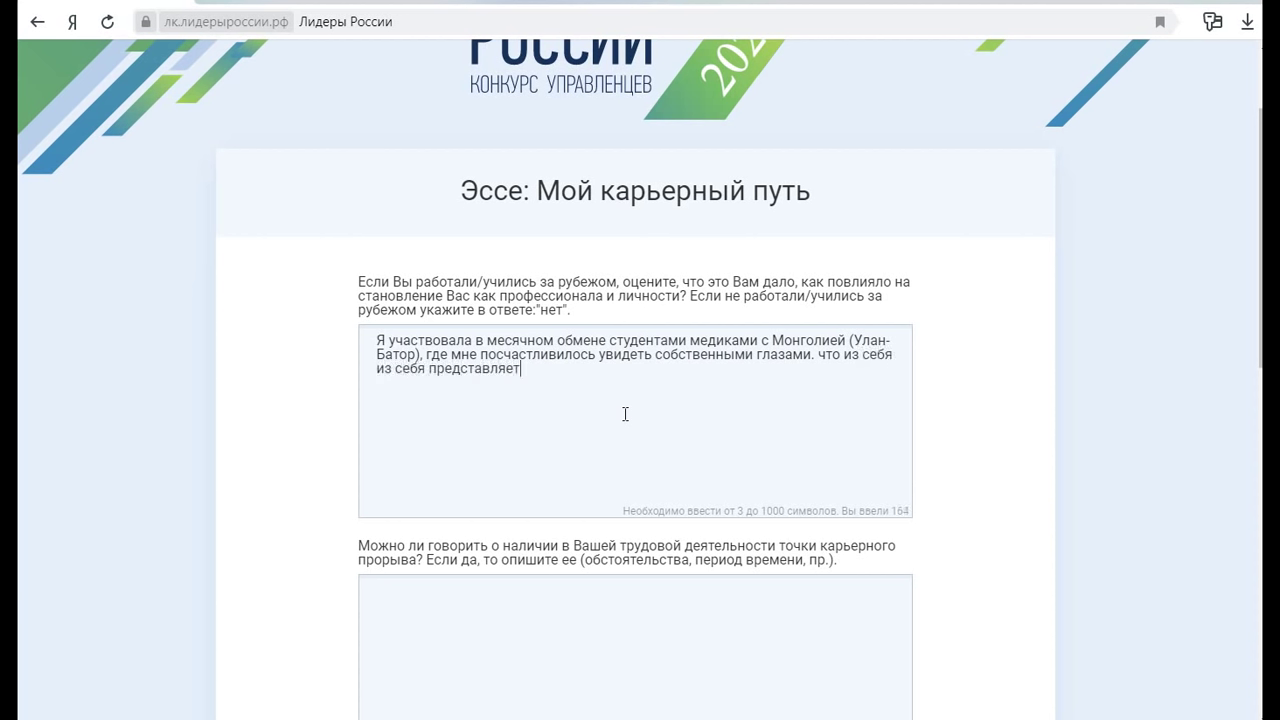
text( здравоохранение)
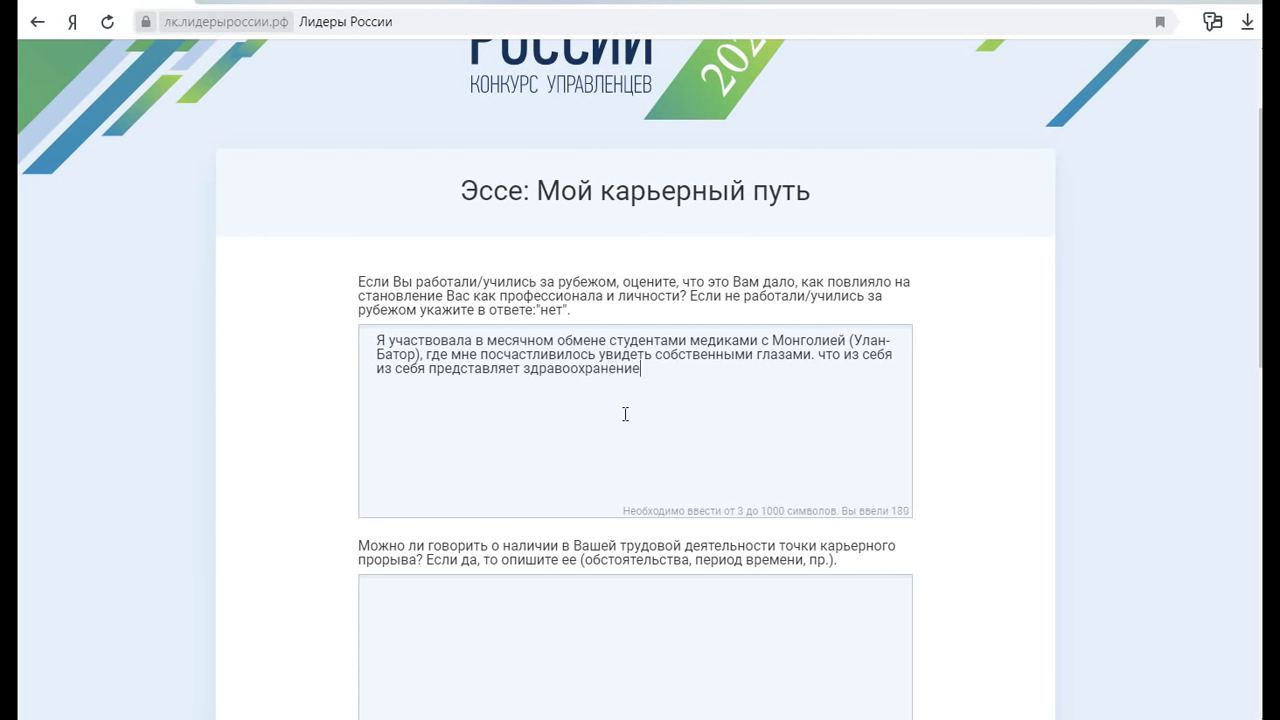
text( ближнего зарубеж)
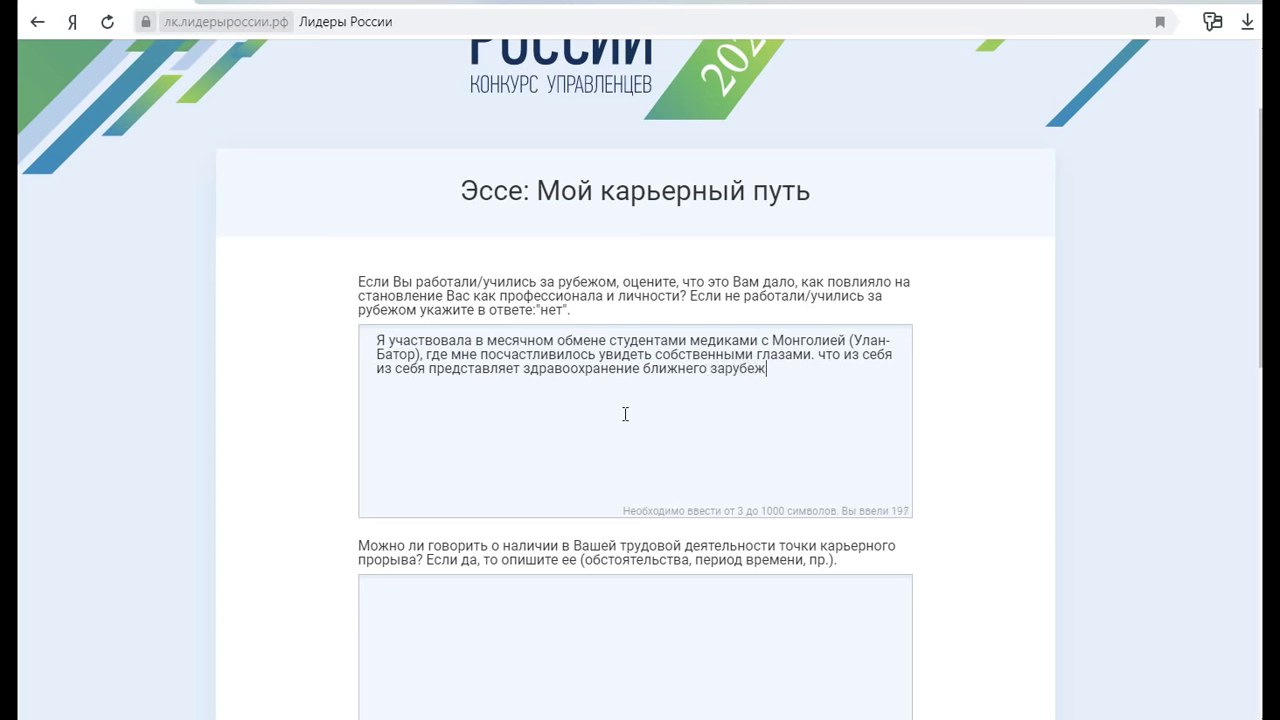
text(ья. Ч)
text(то позволило в дальней)
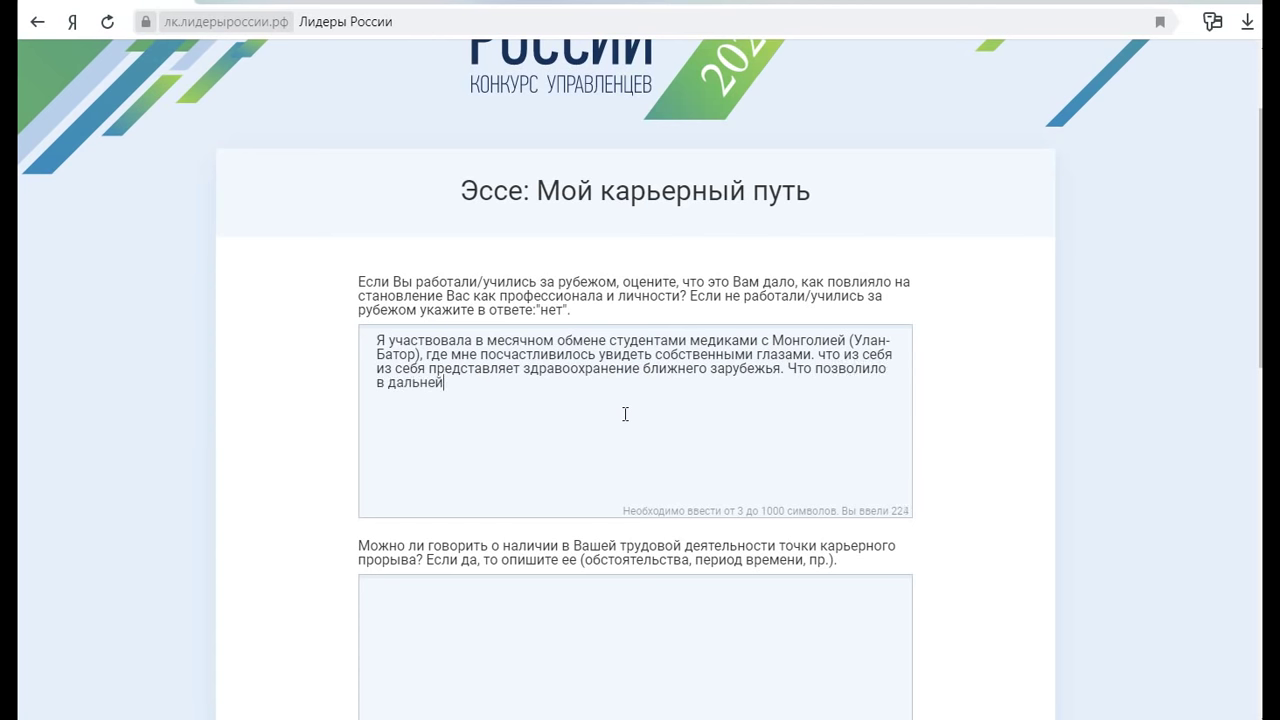
text(шем анализировать и срав)
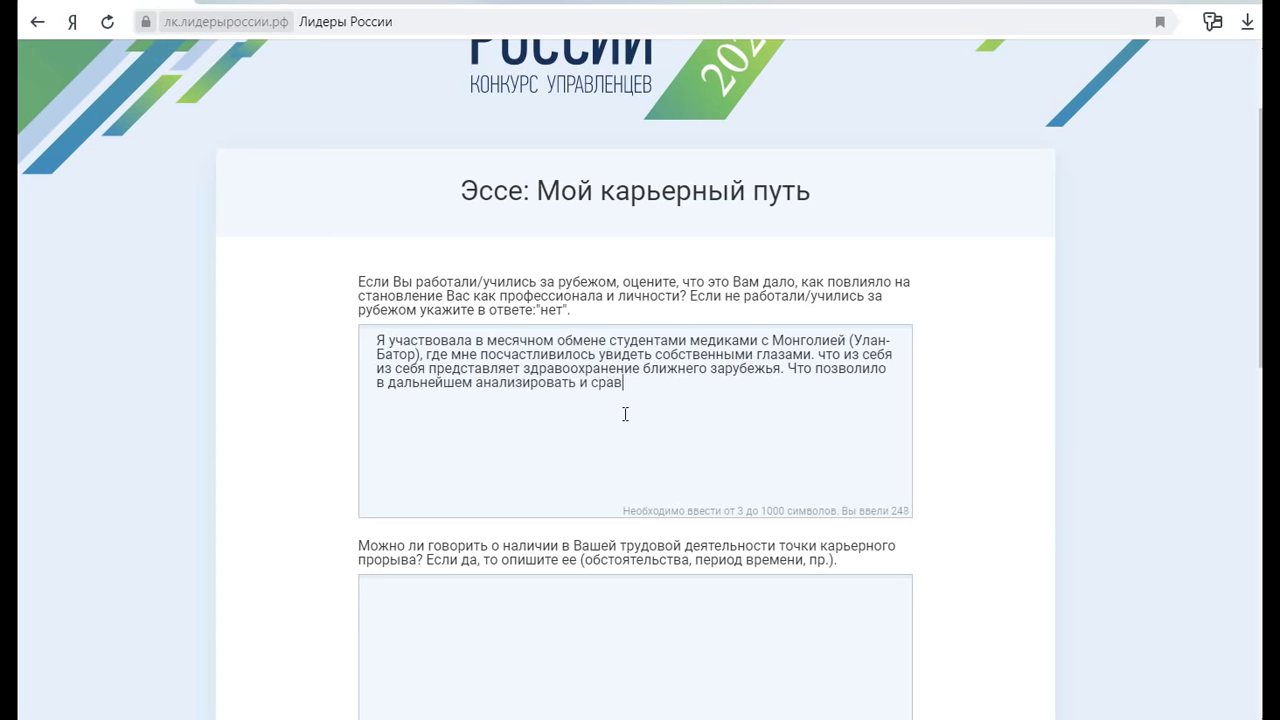
text(нивать с отечественным )
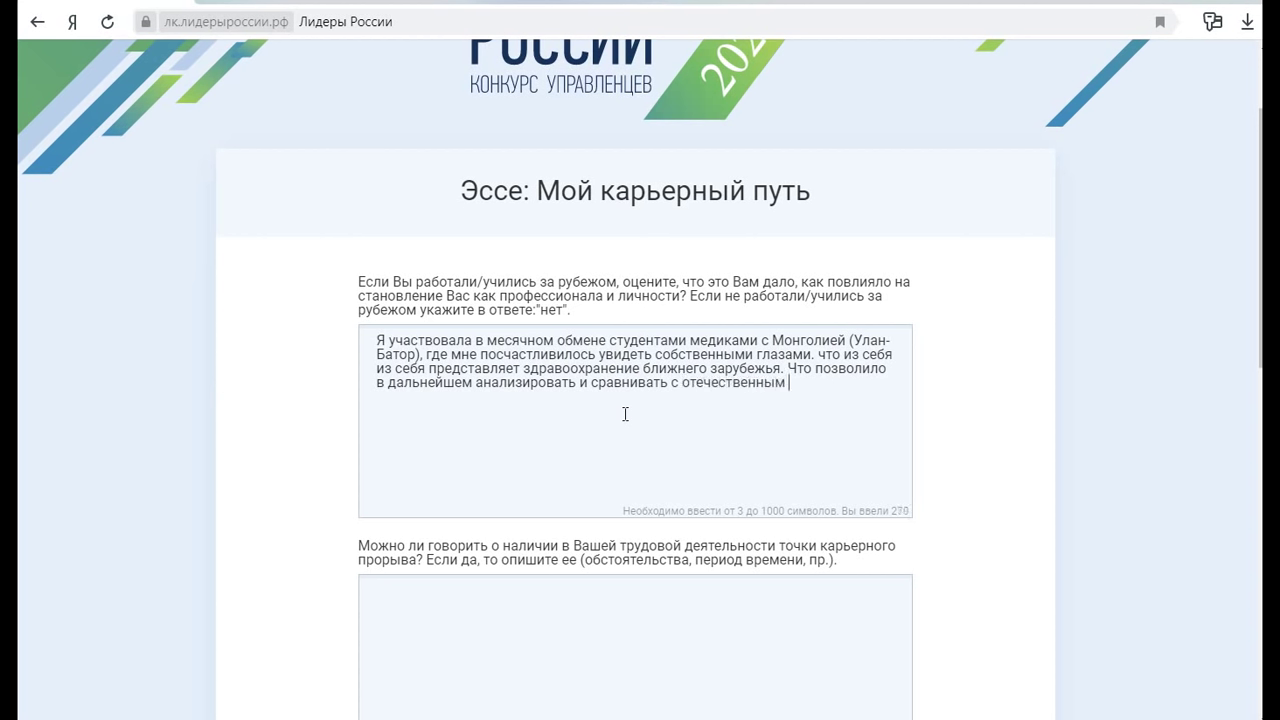
text(здравоохранением)
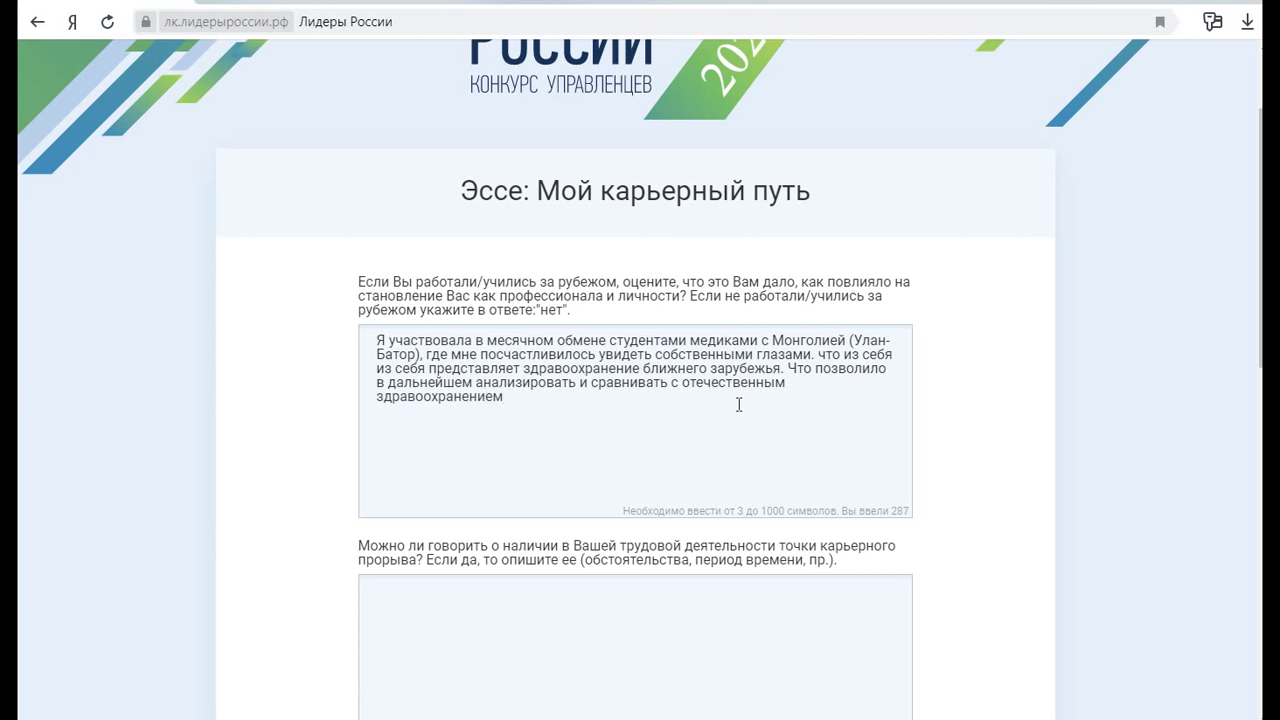
click(893, 369)
click(889, 368)
text(полученные)
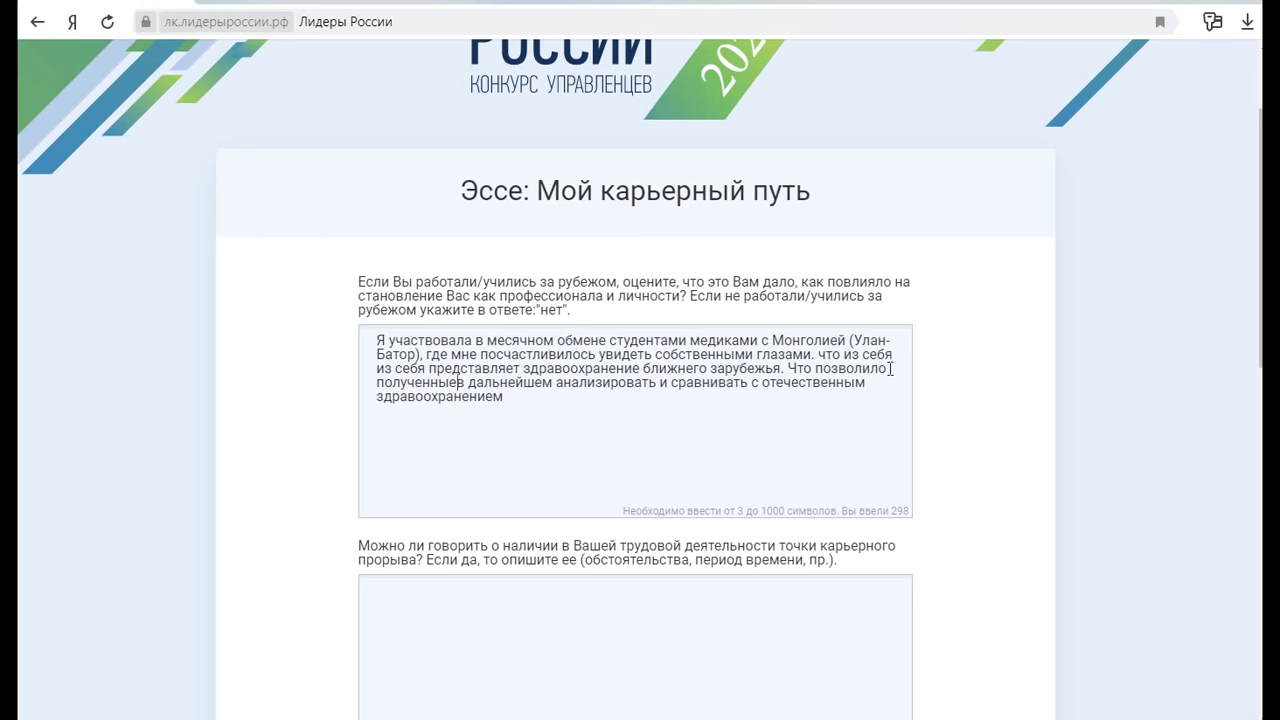
text( знания)
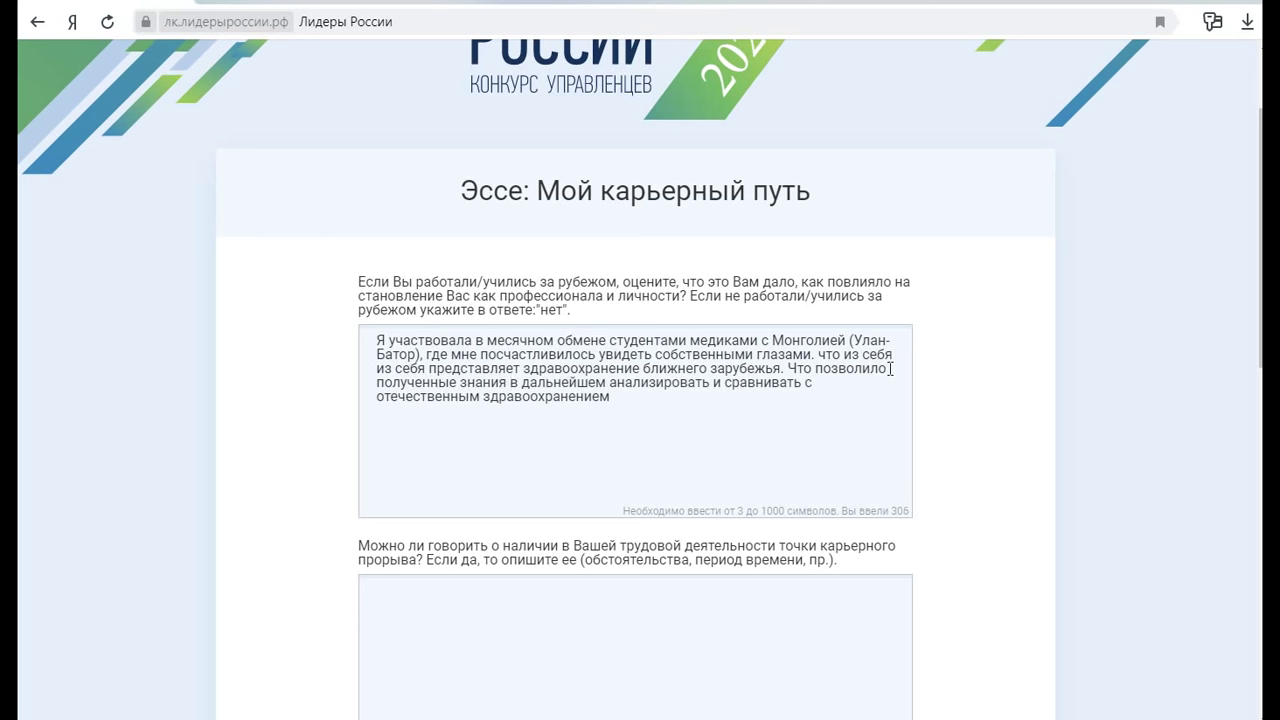
click(620, 392)
End the abroad answer with a period, then describe heading the narcology dispensary's diagnostic laboratory and becoming trade-union chair
text(.)
scroll(627, 398, down, 4)
scroll(640, 396, up, 2)
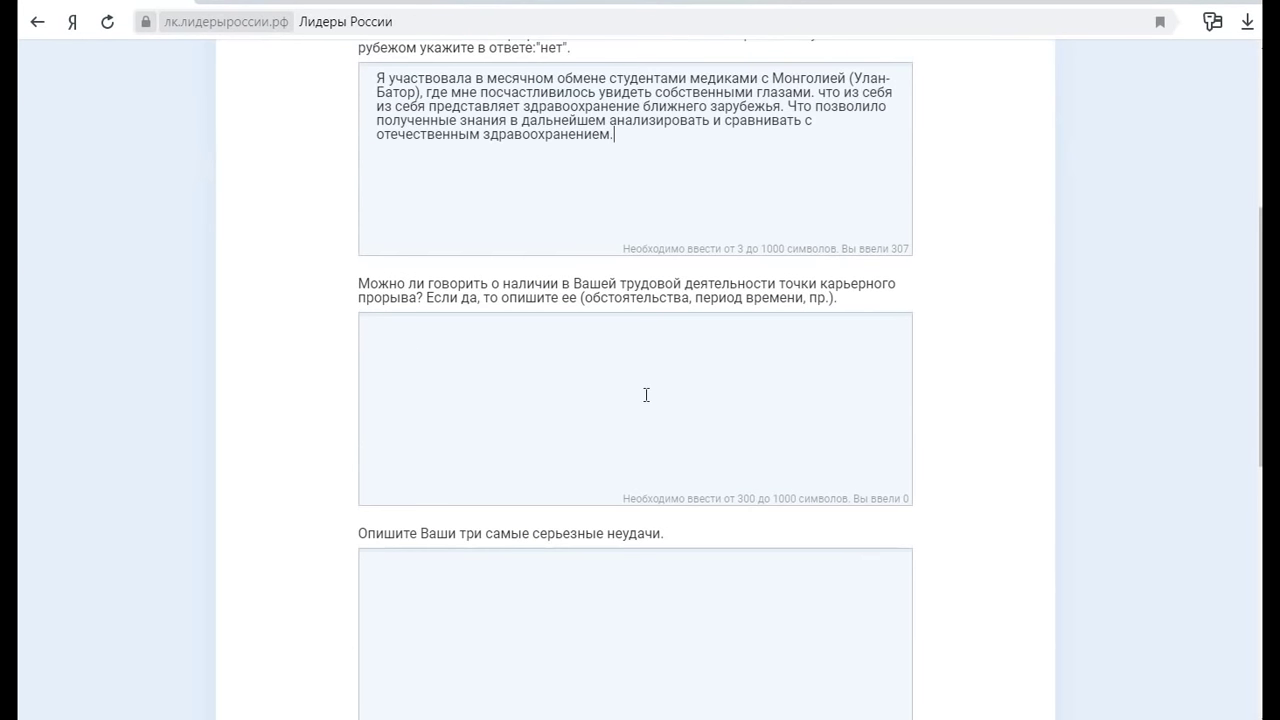
click(545, 408)
click(465, 343)
text(В моей трудовой де)
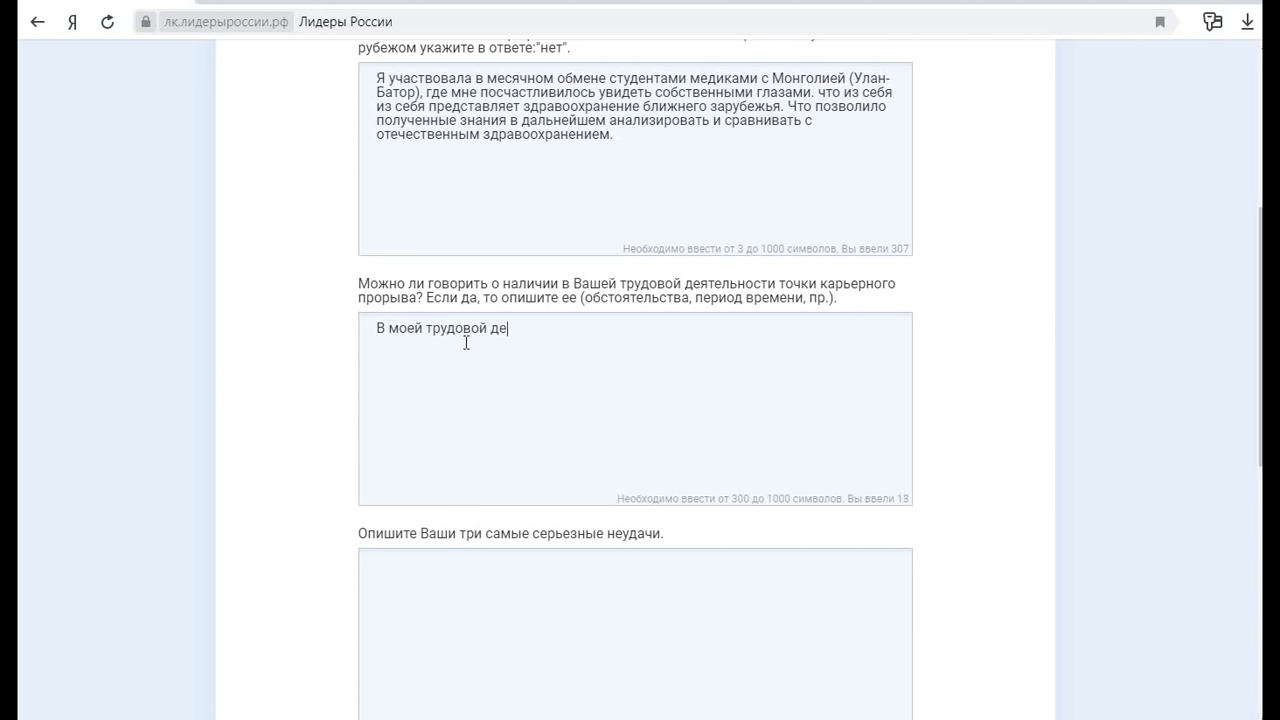
text(ятельности была точка ка)
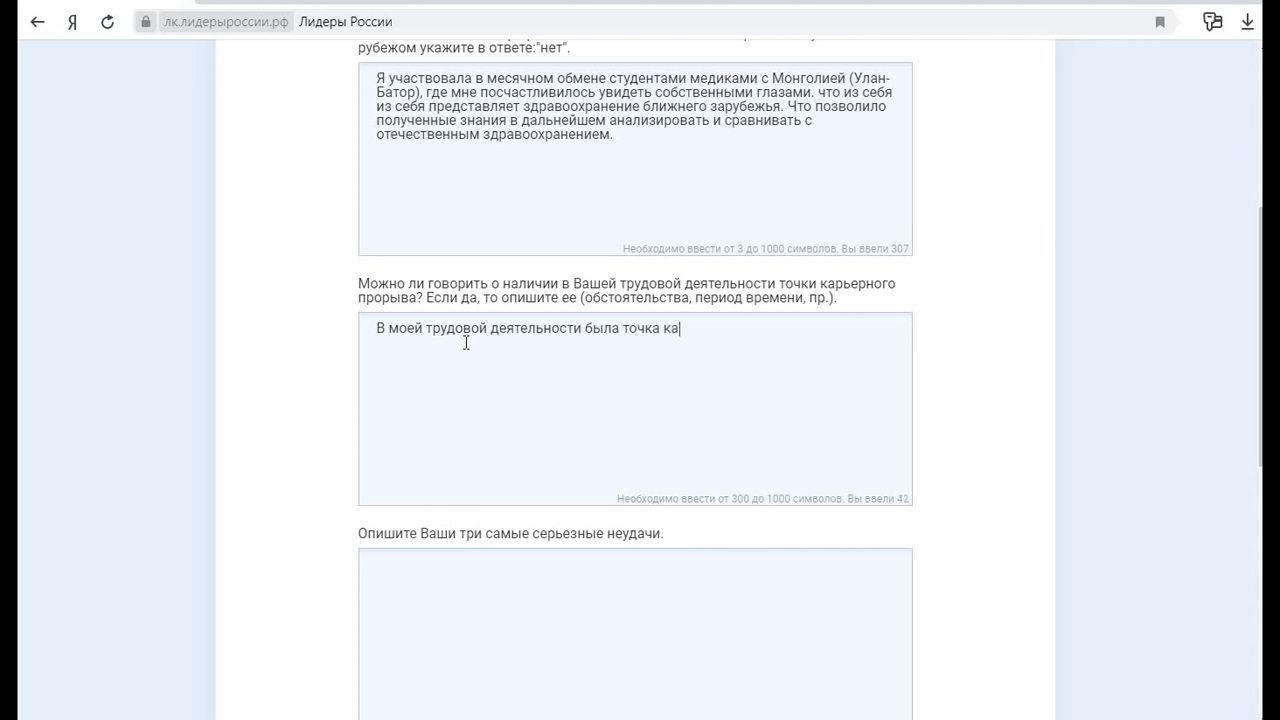
text(рьерного прорыва, ког)
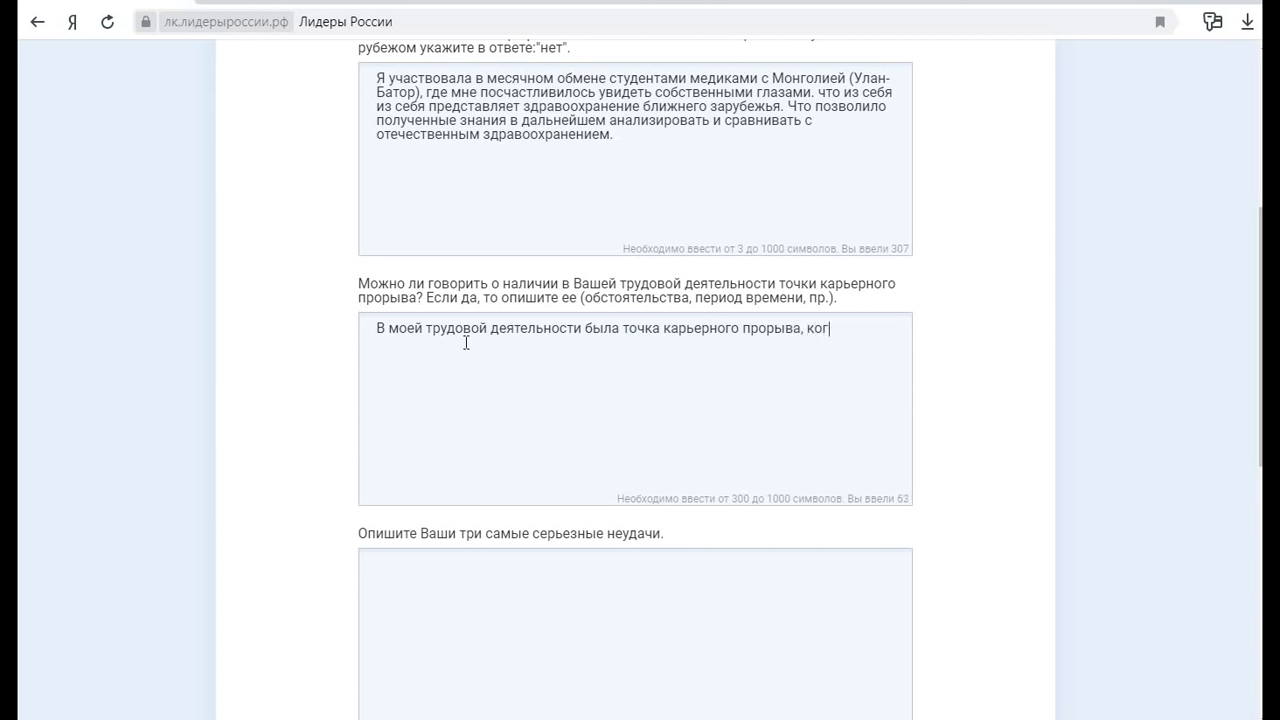
text(да за один год меня нащзна)
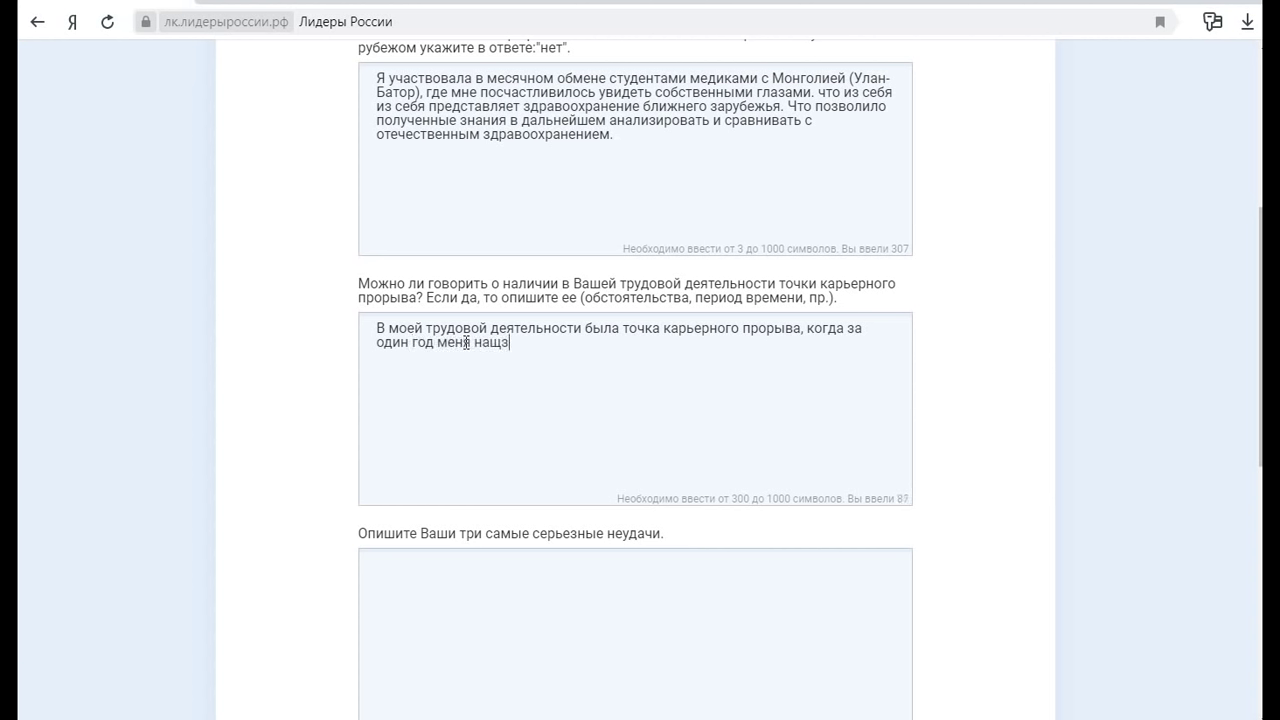
key(BackSpace)
key(BackSpace)
key(BackSpace)
text(значили заведую)
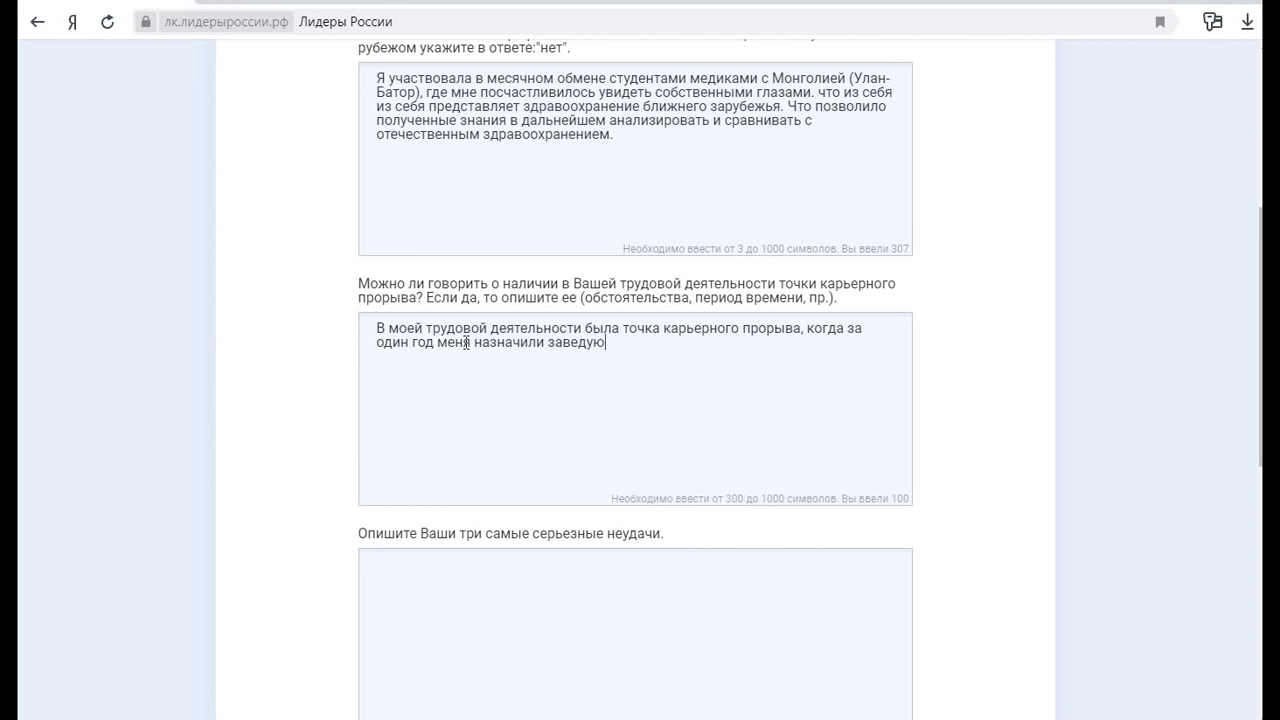
text(щей клинико-диагности)
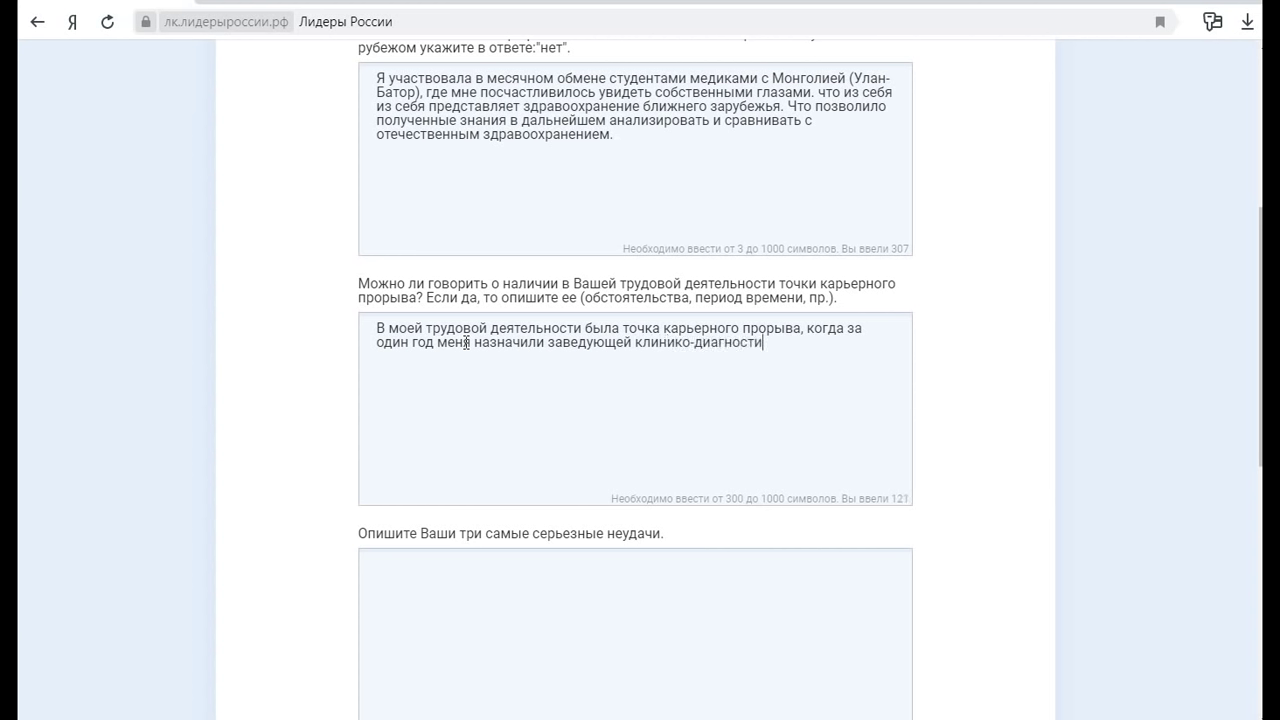
text(ческой лабораторие)
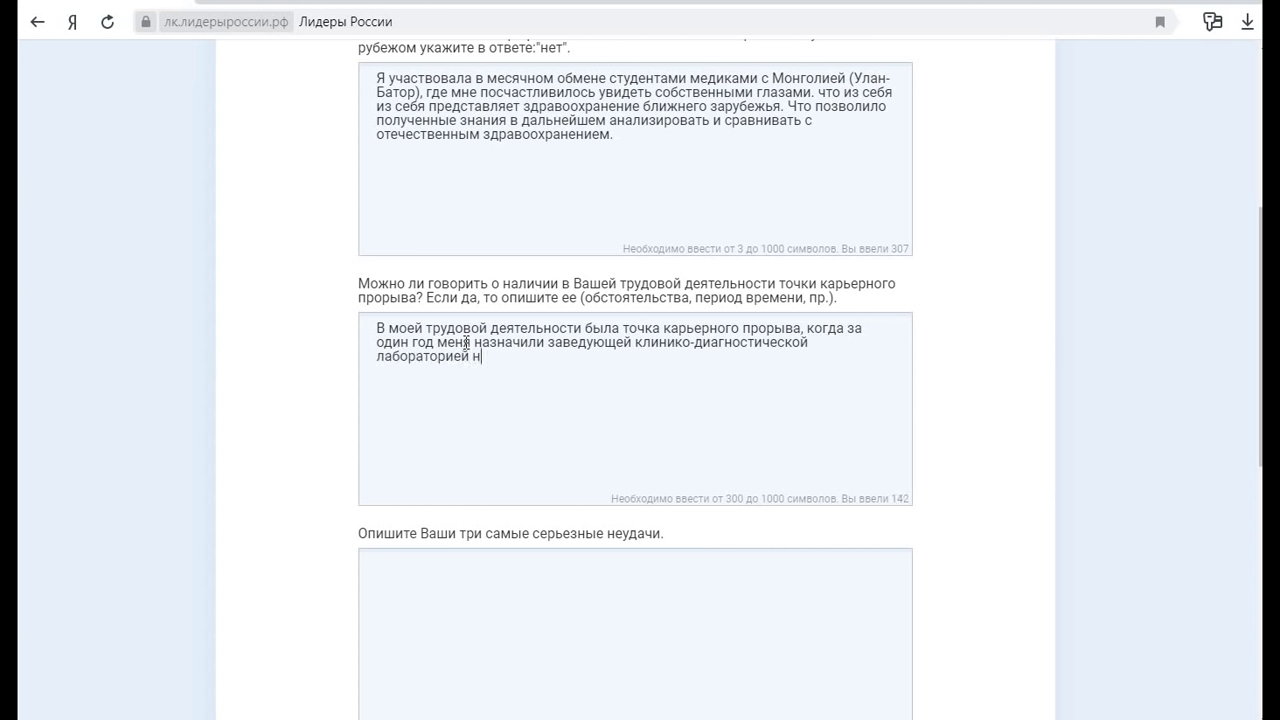
text(й Наркологического д)
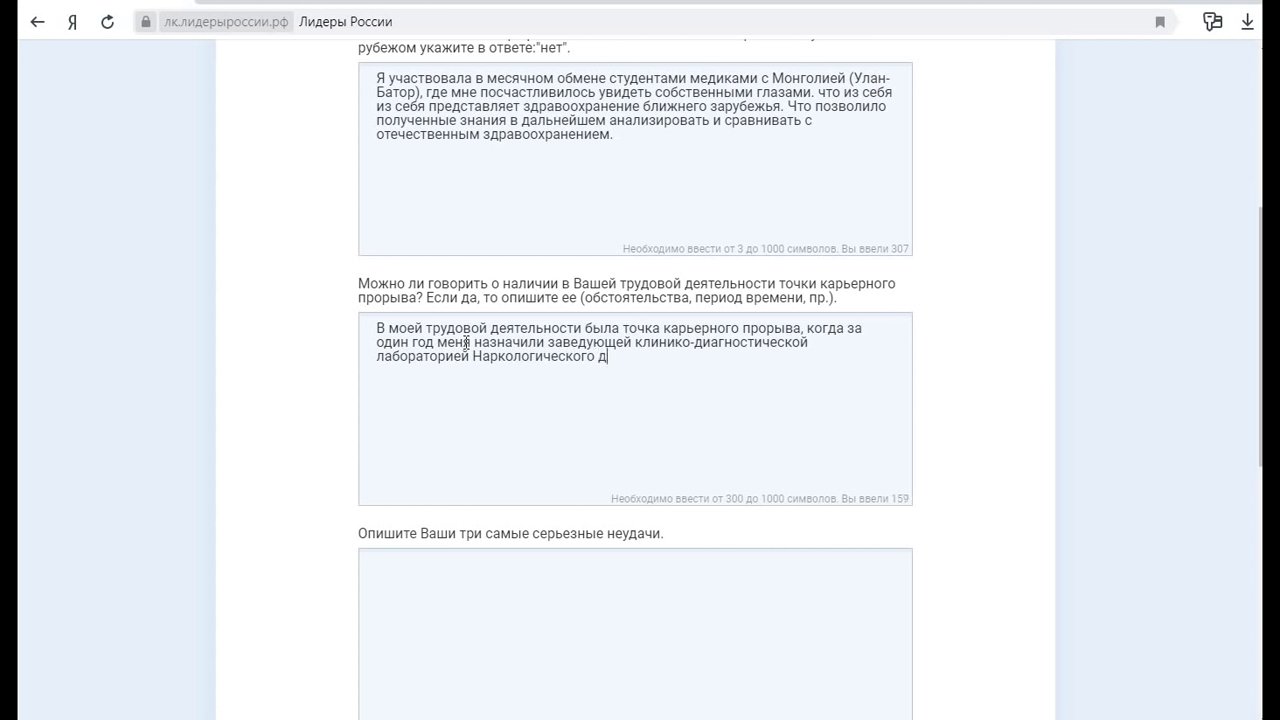
text(испа)
text(нсера и изб)
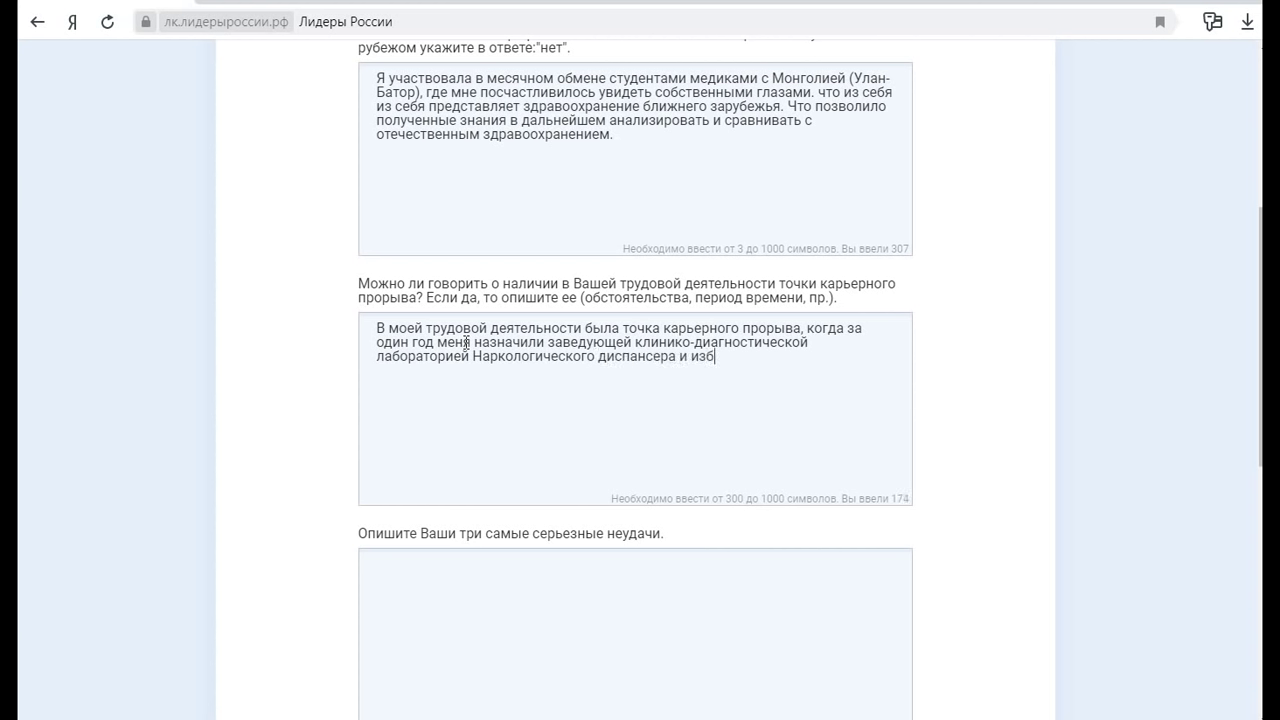
text(рали председателем профкома)
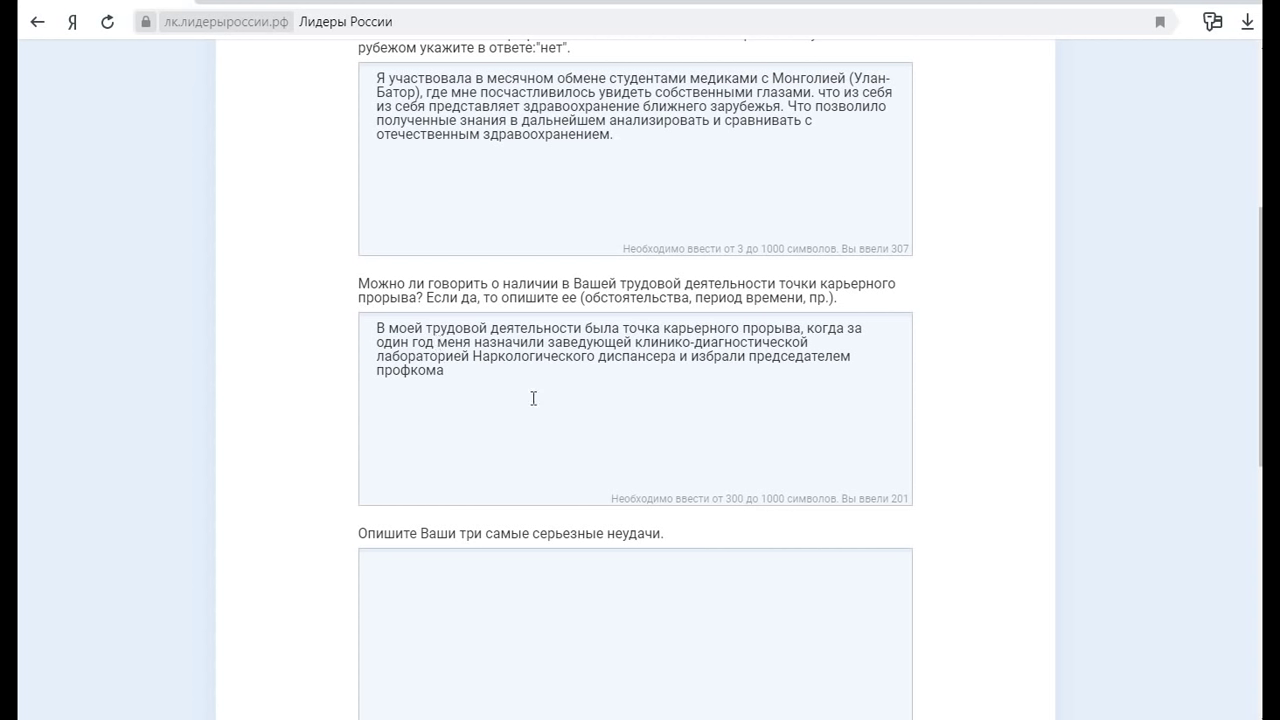
Try adding '(2011)' after 'год', then remove the year and return to the answer's end
click(499, 389)
click(436, 341)
text((2011))
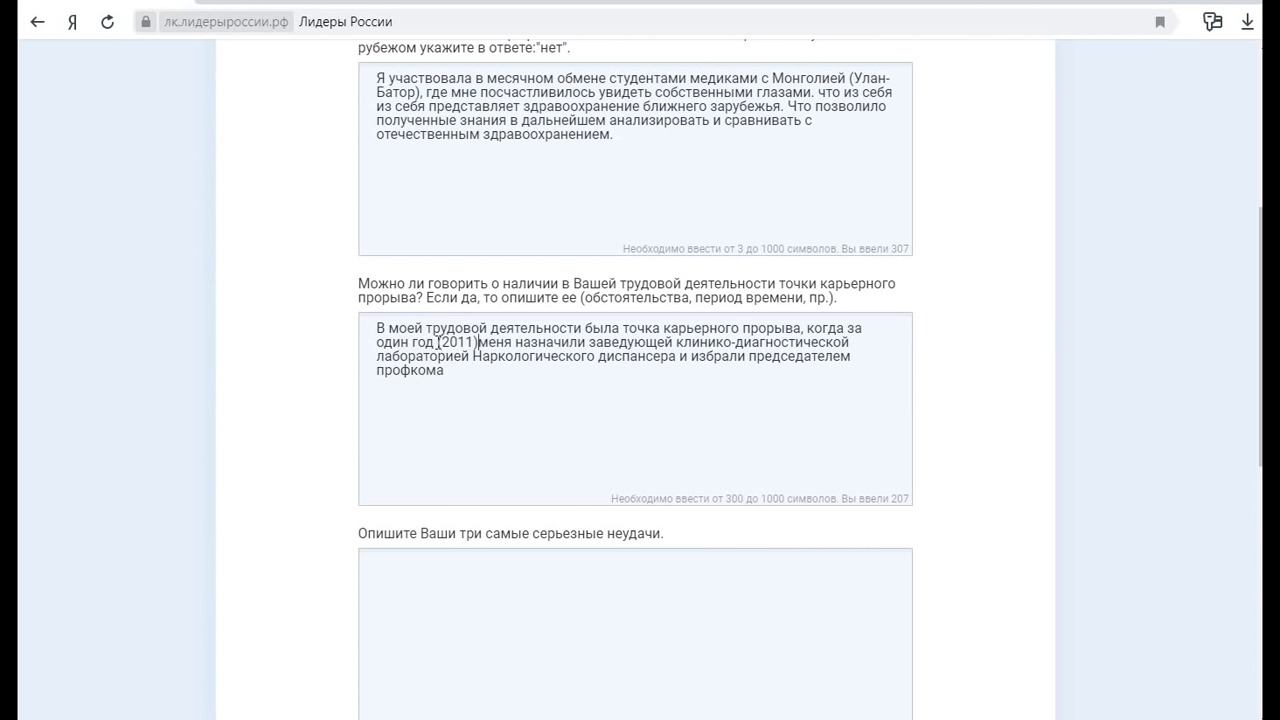
key(BackSpace)
key(BackSpace)
key(BackSpace)
key(BackSpace)
key(BackSpace)
key(BackSpace)
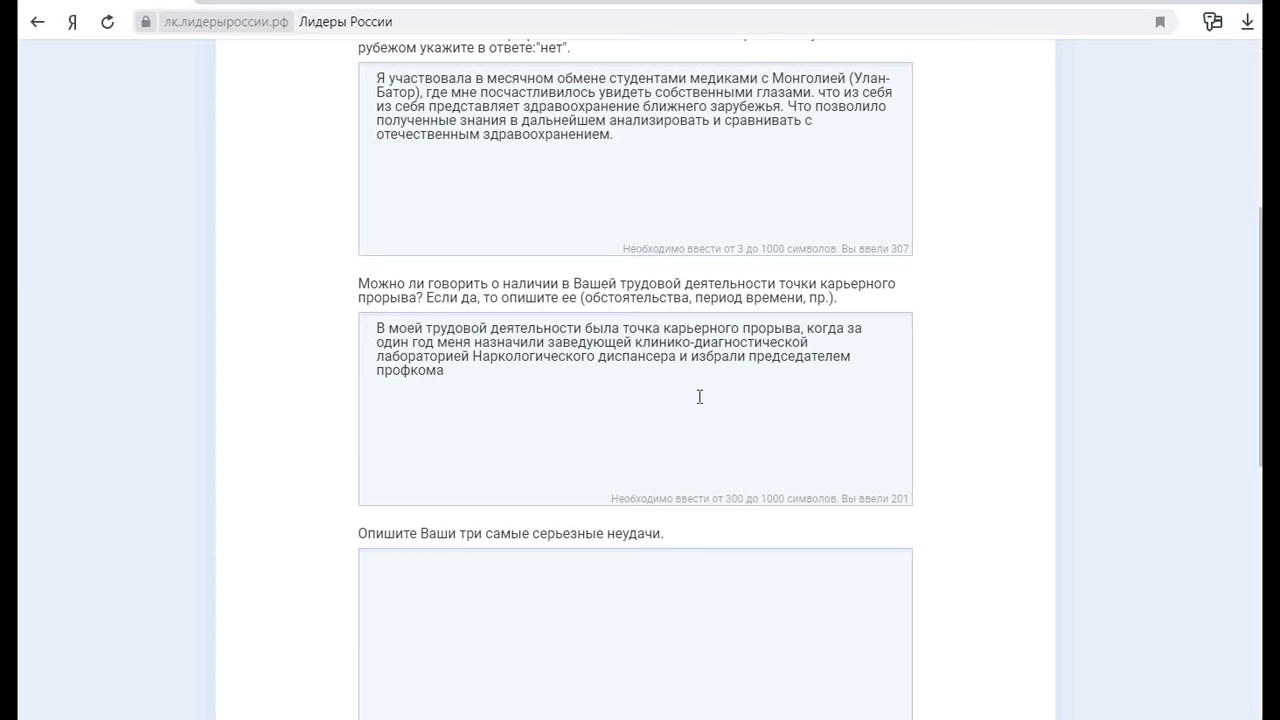
click(539, 375)
On a new line, add becoming the first department head from her clinical laboratory diagnostics intern cohort
text(.)
scroll(540, 372, down, 3)
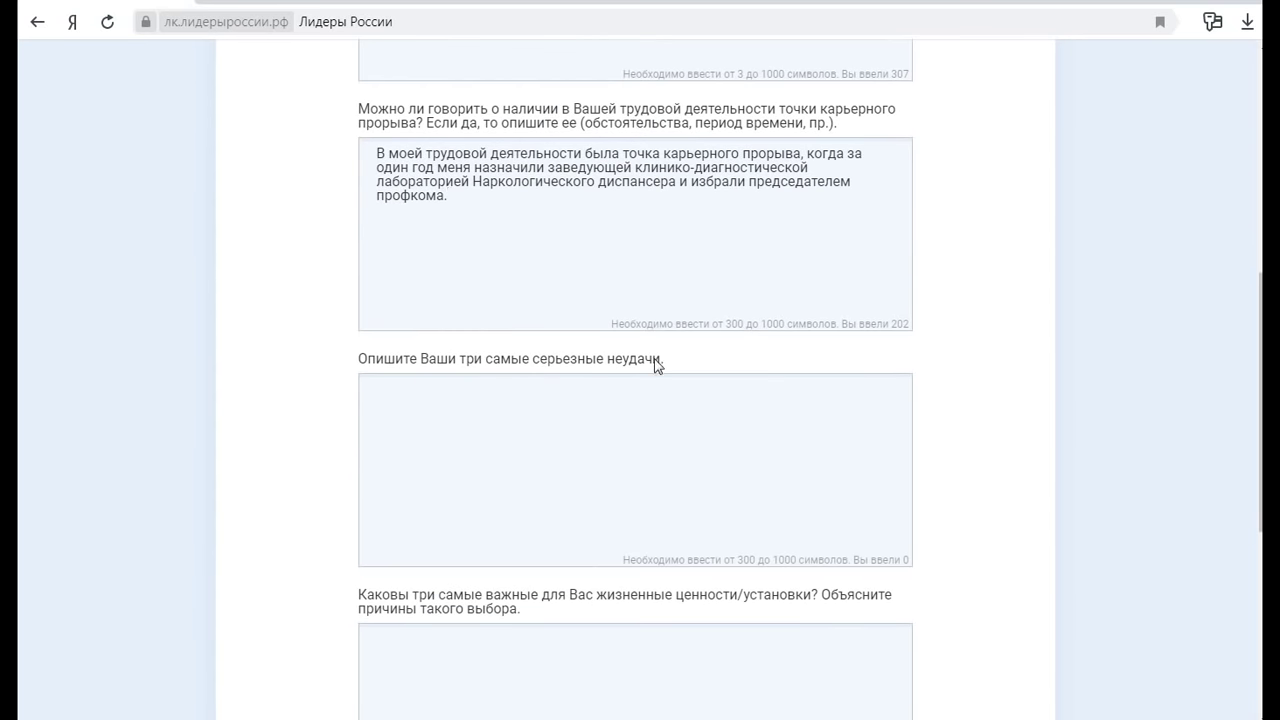
click(471, 204)
key(Return)
text(Тогда я стала первой заве)
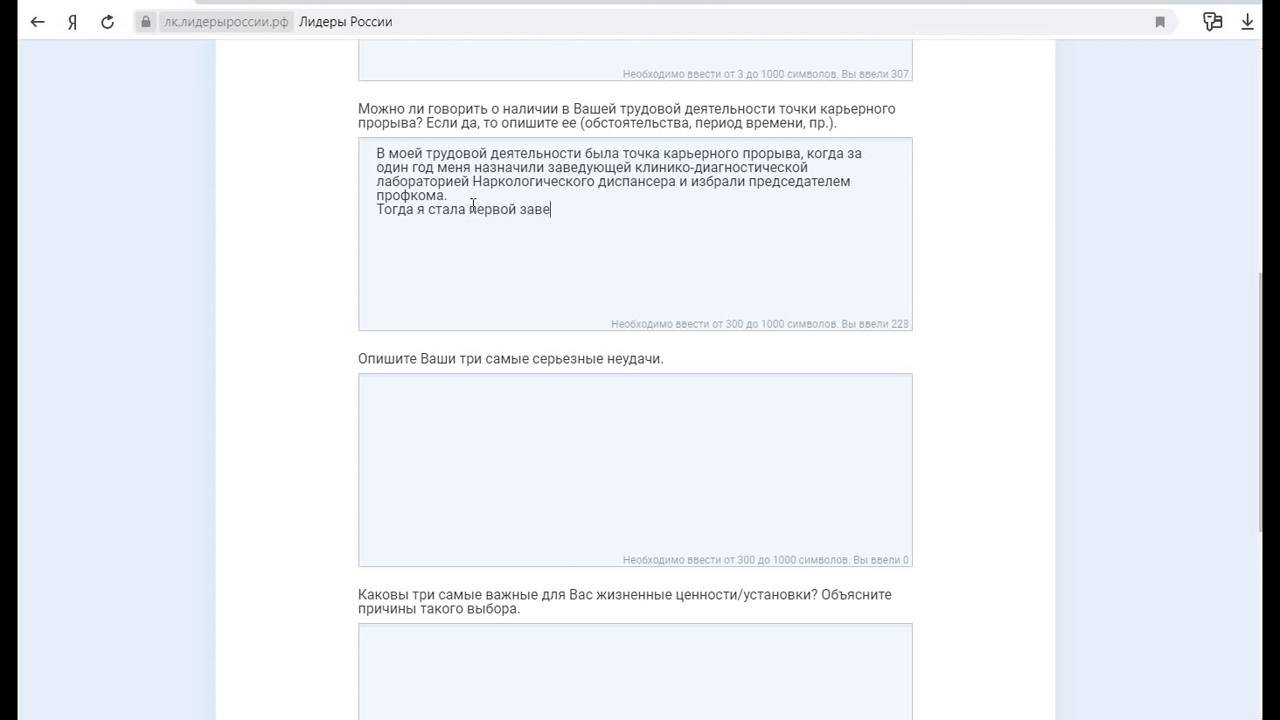
text(дующей отделением с )
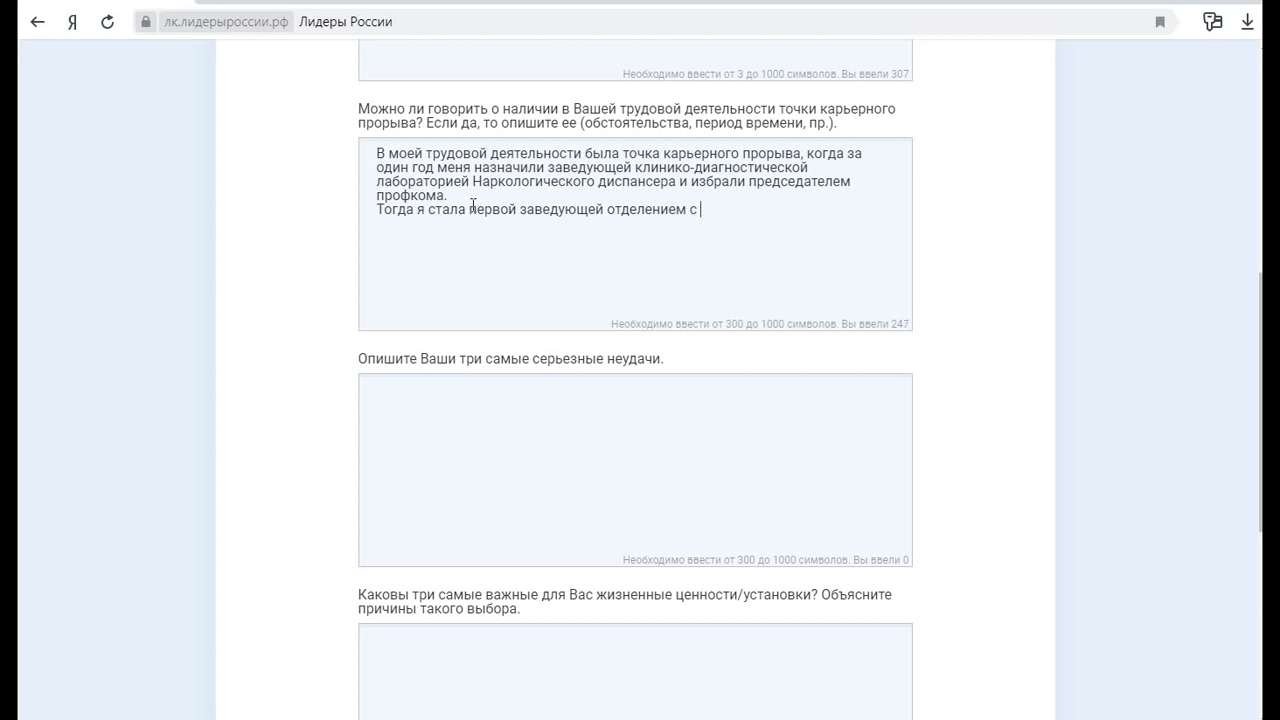
text(о своего выпуска интернов )
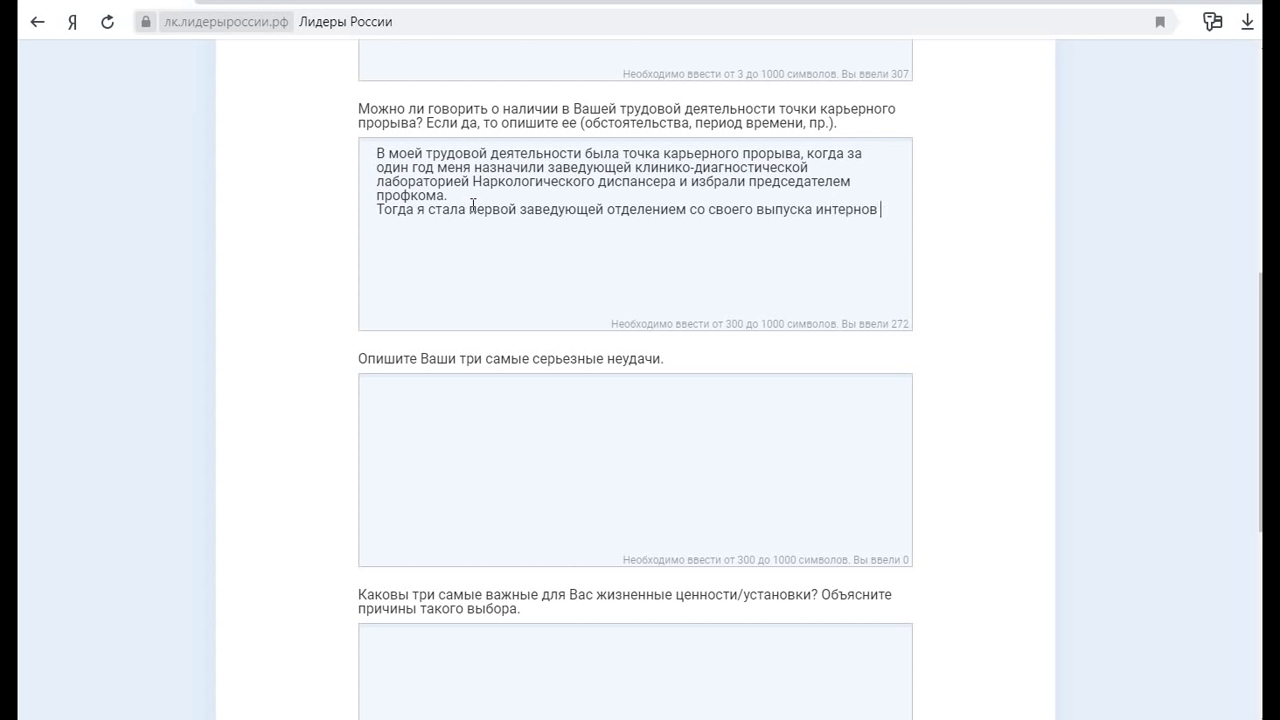
text(по Клинической лаборато)
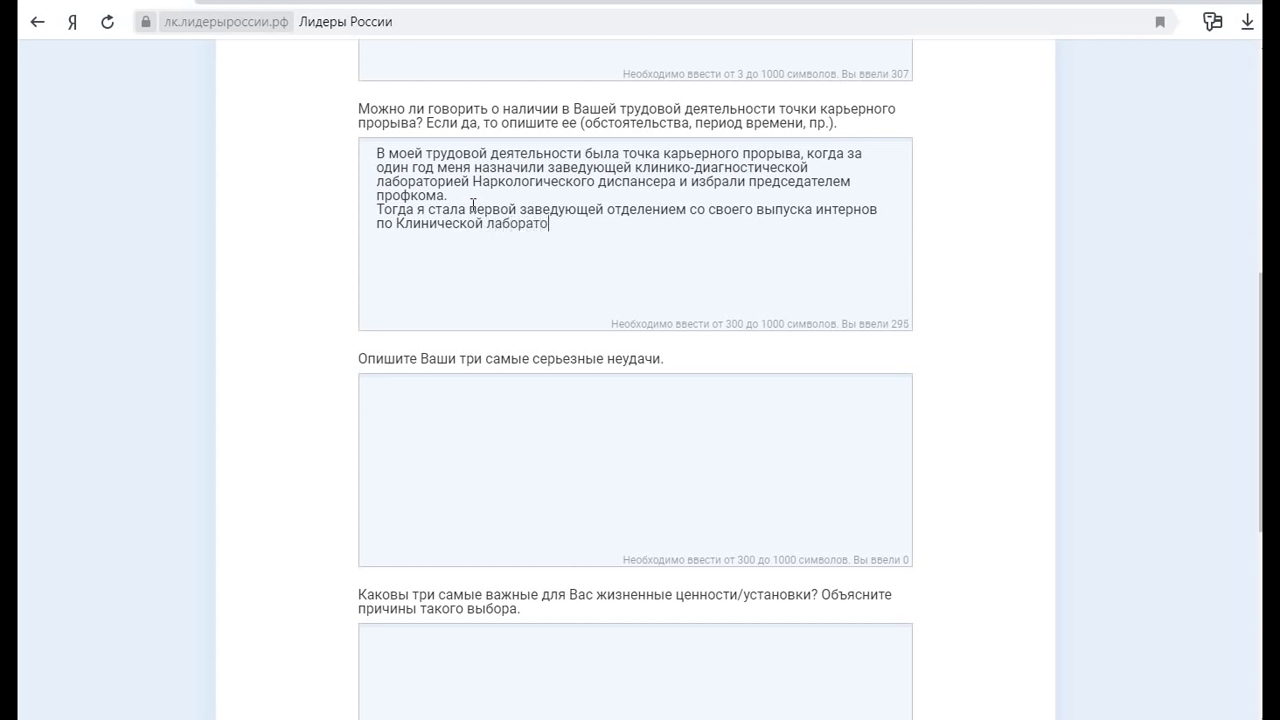
text(рной диагностике.)
scroll(472, 205, down, 3)
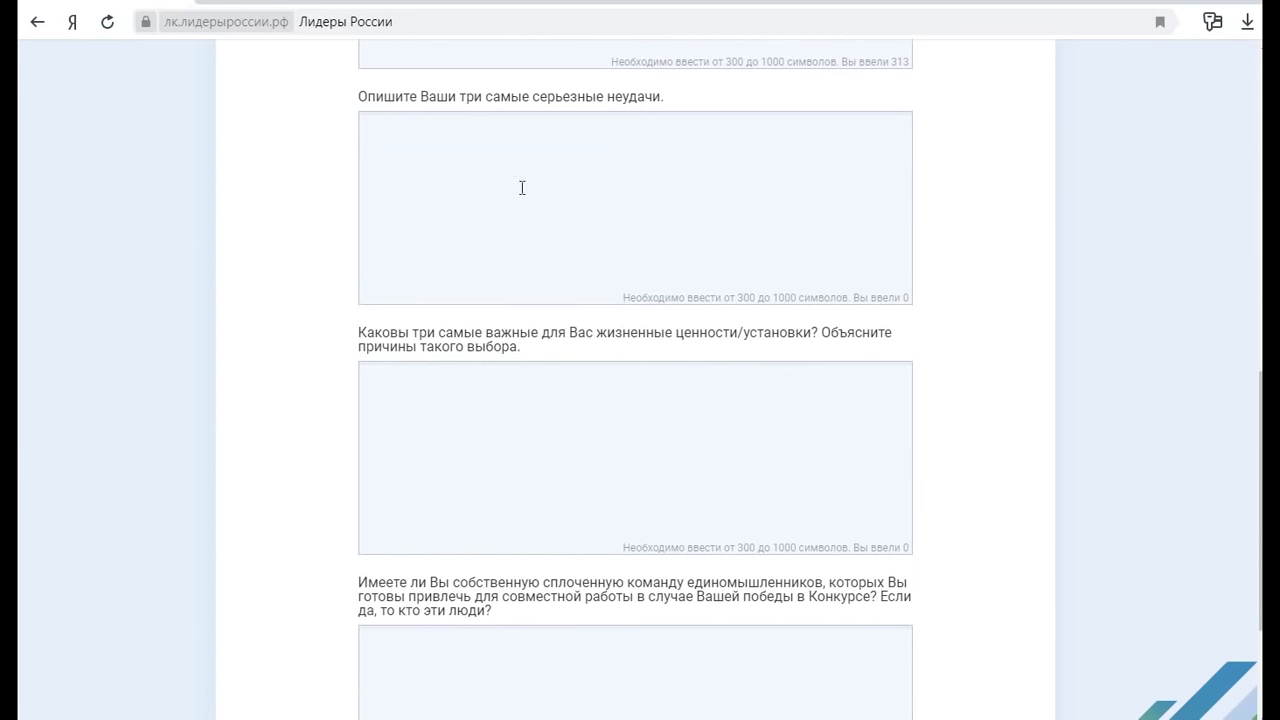
Write failure 1, having no daughter while raising two sons, and start item '2.'
click(571, 145)
text(.)
text(Отсутствие дочери)
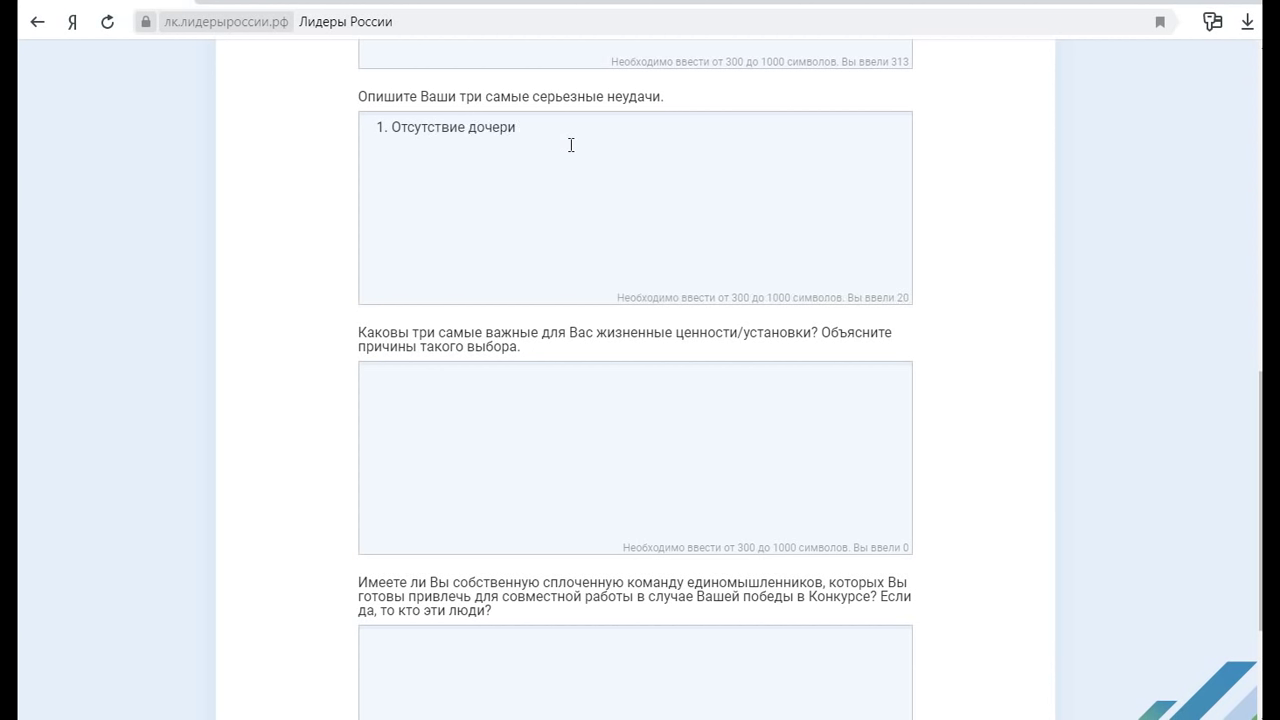
text(. На данный момент я воспитываю )
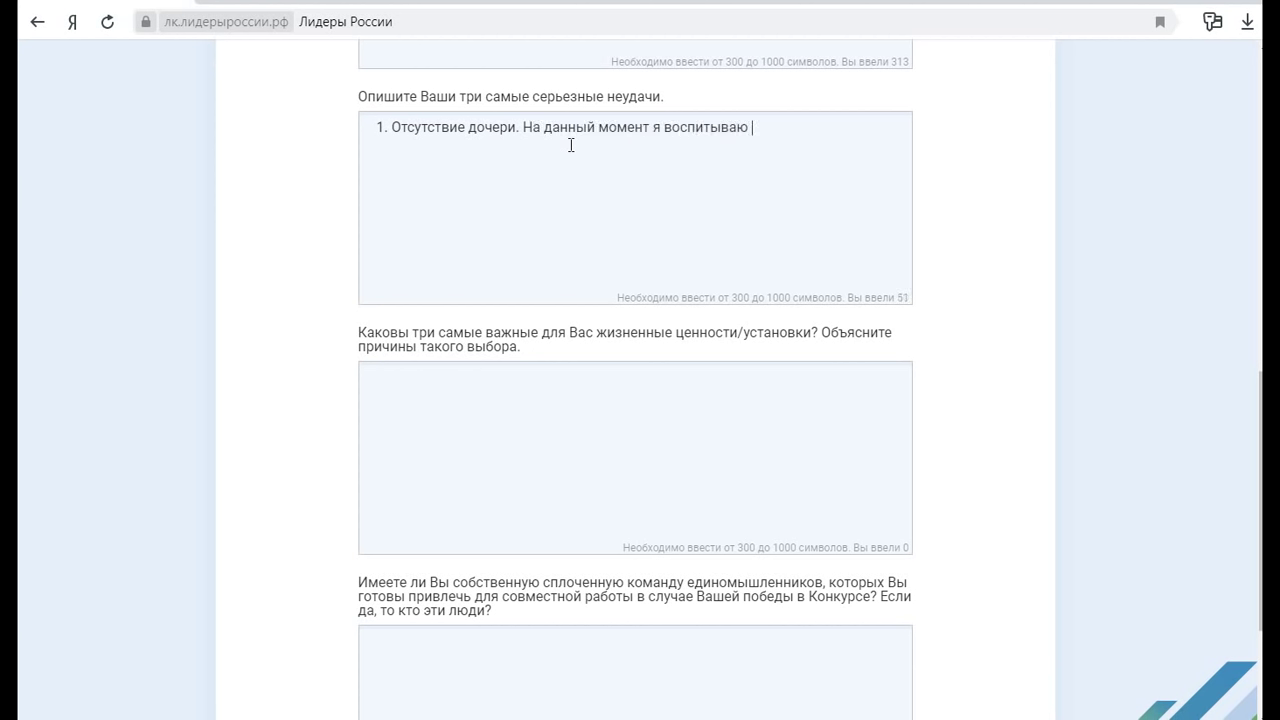
text(двух сыновей. И, возмож)
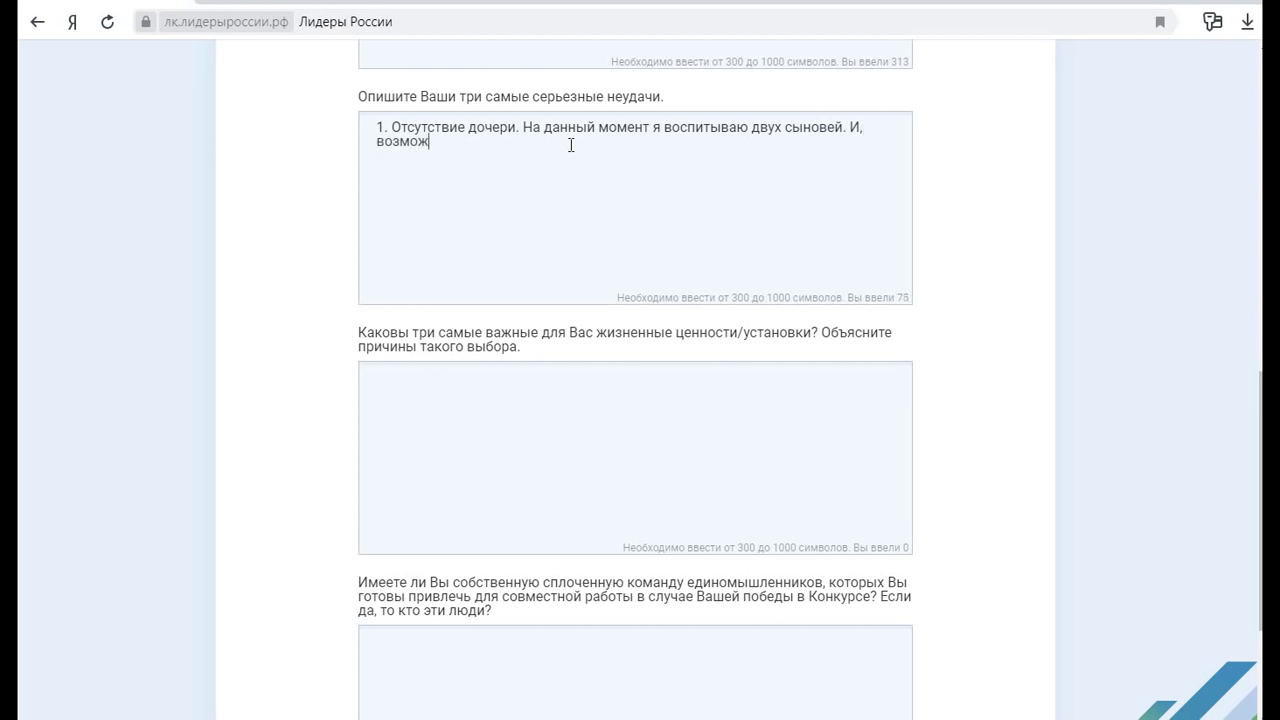
text(но, ещё наверстаю упущенное.)
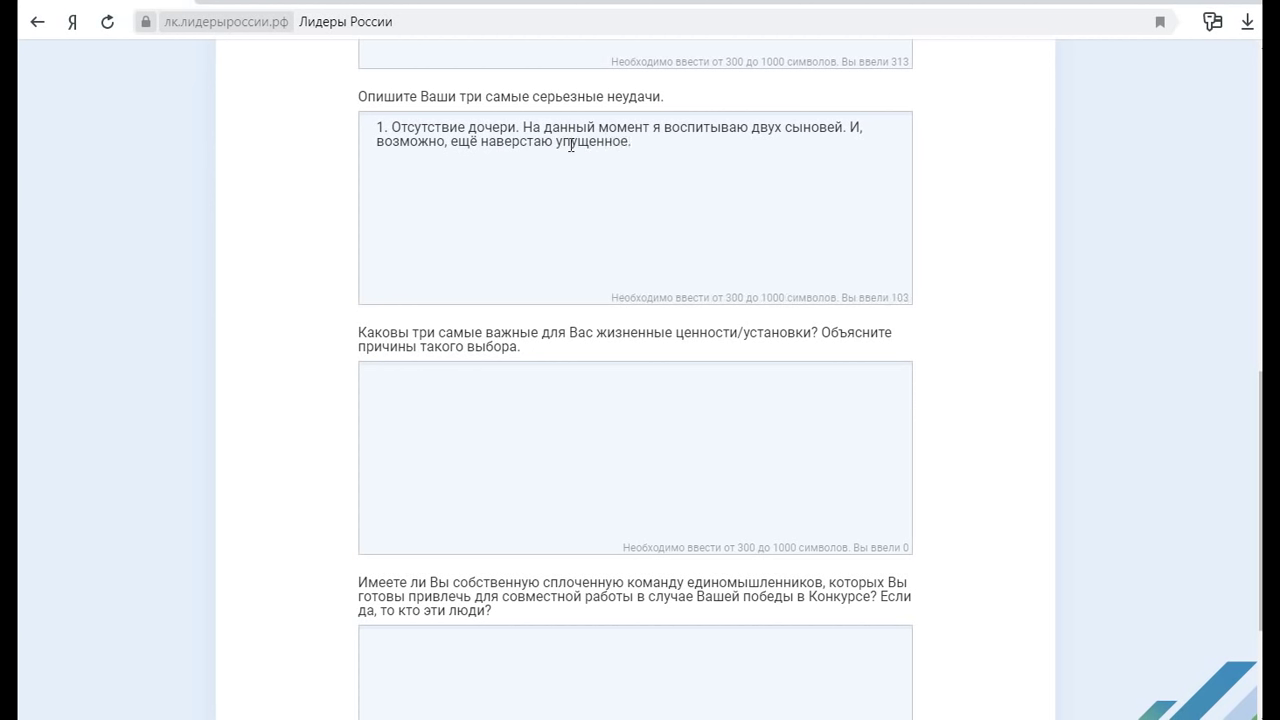
key(Return)
text(2.)
Write failure 2, no driver's licence until the family gets a car, and begin item '3.'
text(Отсутствие водит)
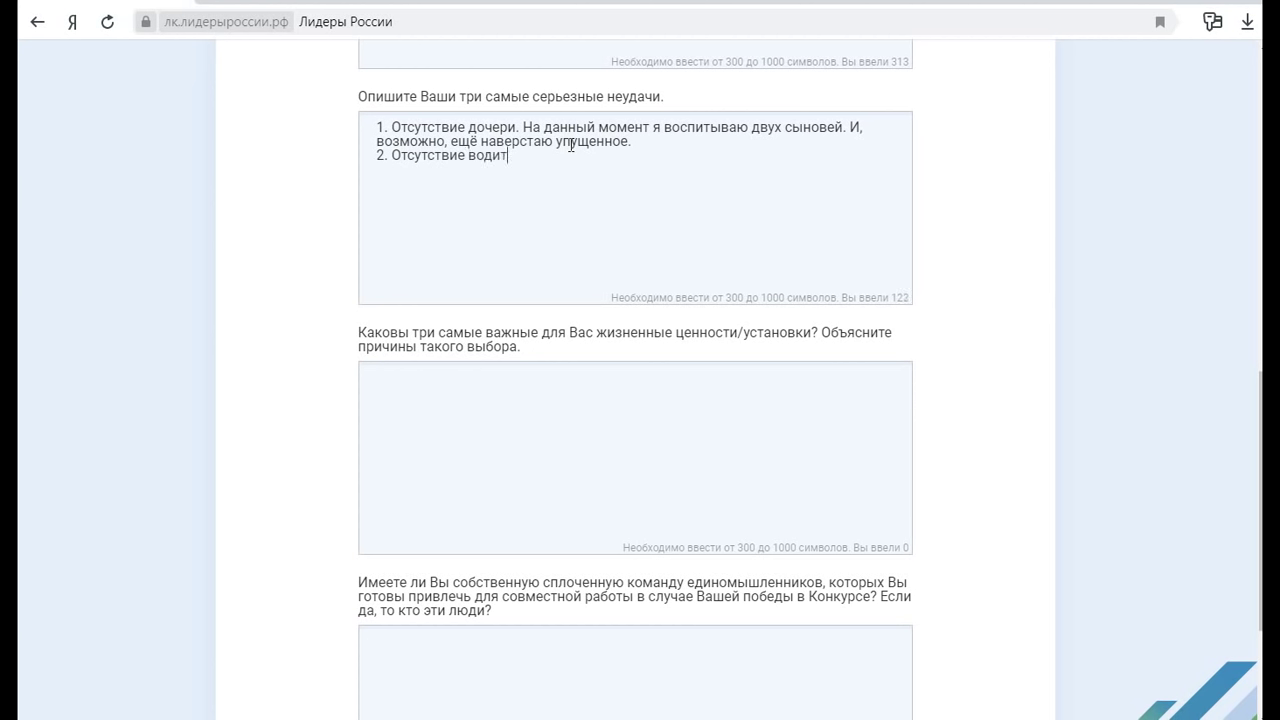
text(ельских прав.)
text(На данн)
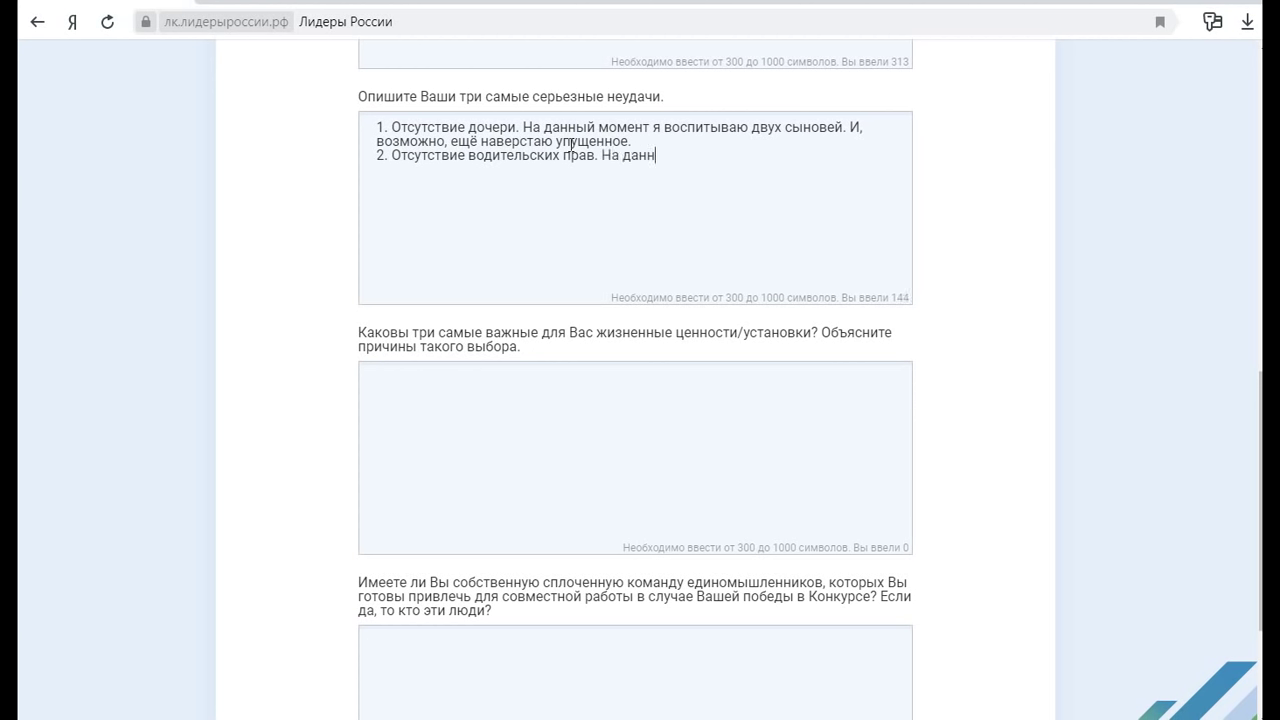
text(ый с)
text(момент я являюс)
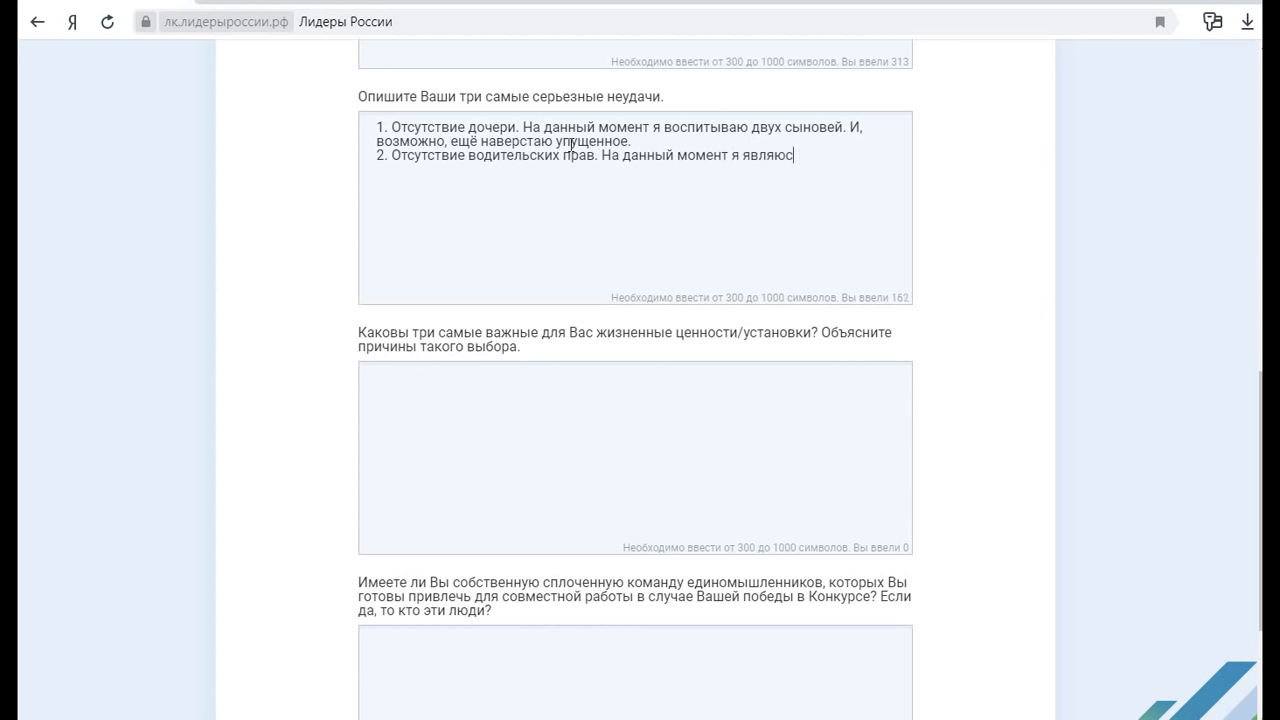
text(ь пешеходом. При покупке)
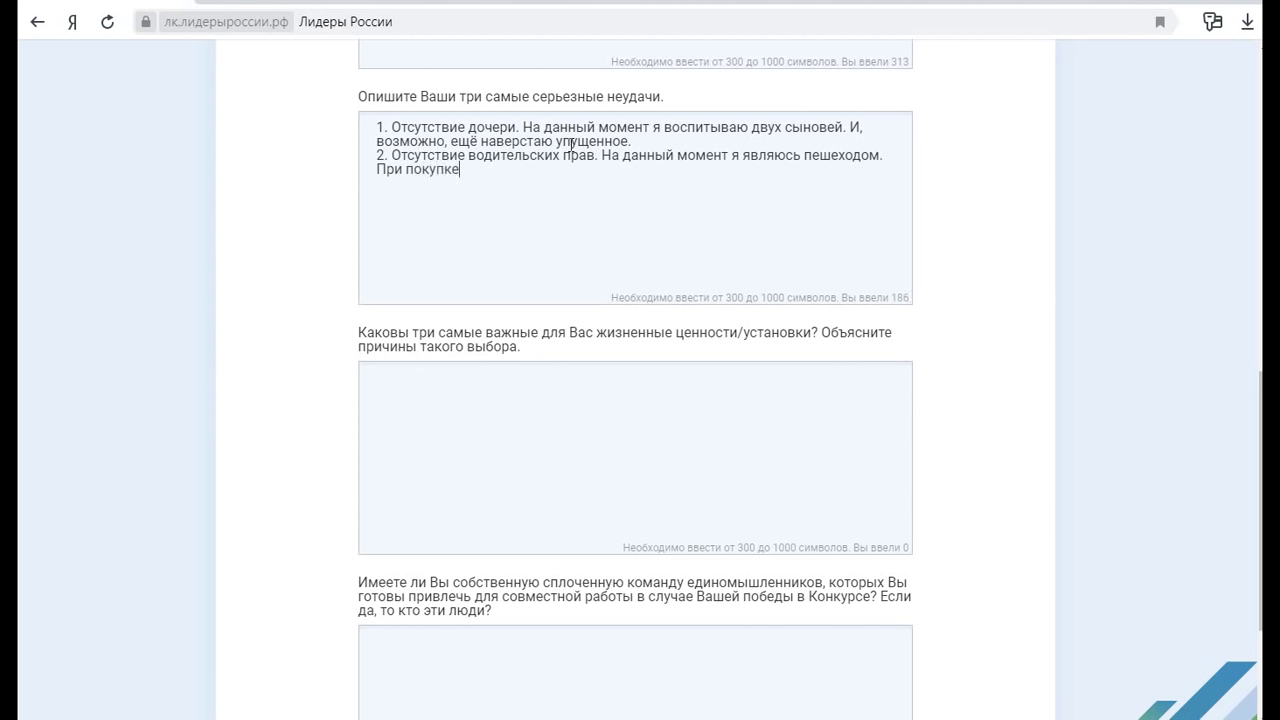
key(BackSpace)
key(BackSpace)
key(BackSpace)
key(BackSpace)
key(BackSpace)
key(BackSpace)
text(оявлении в семье машины)
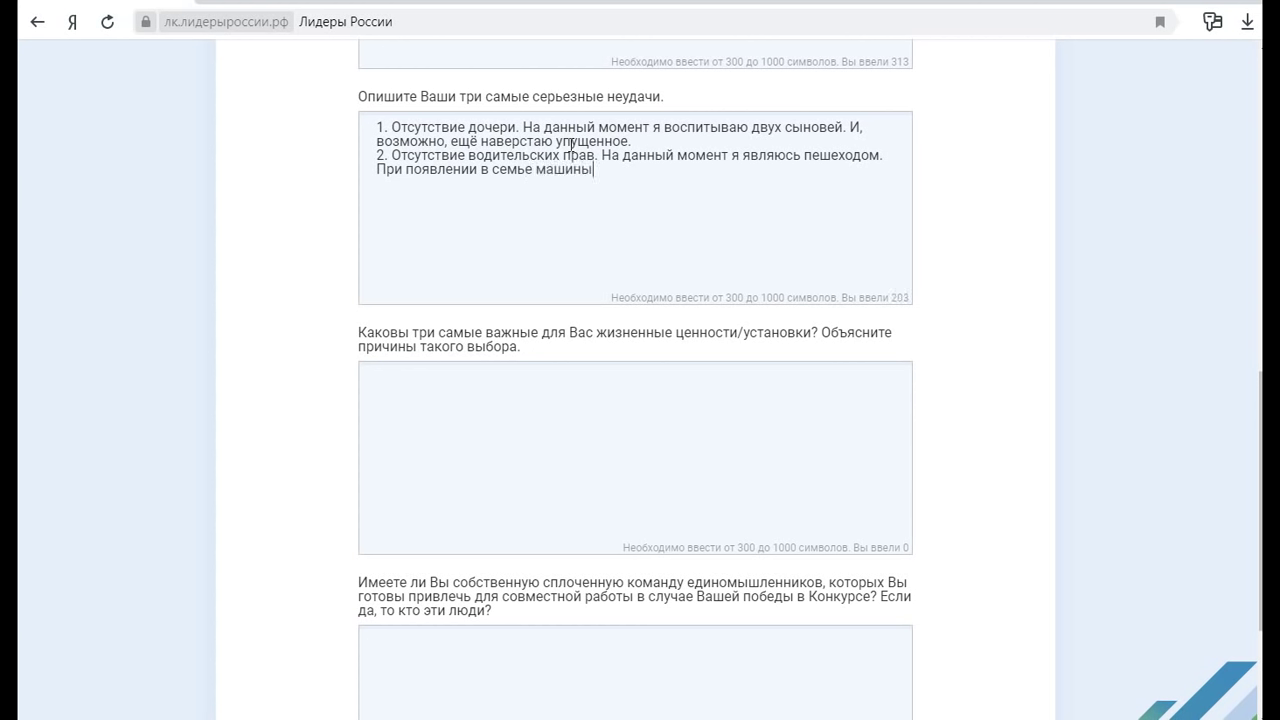
text(, думаю, смогу исправить эт)
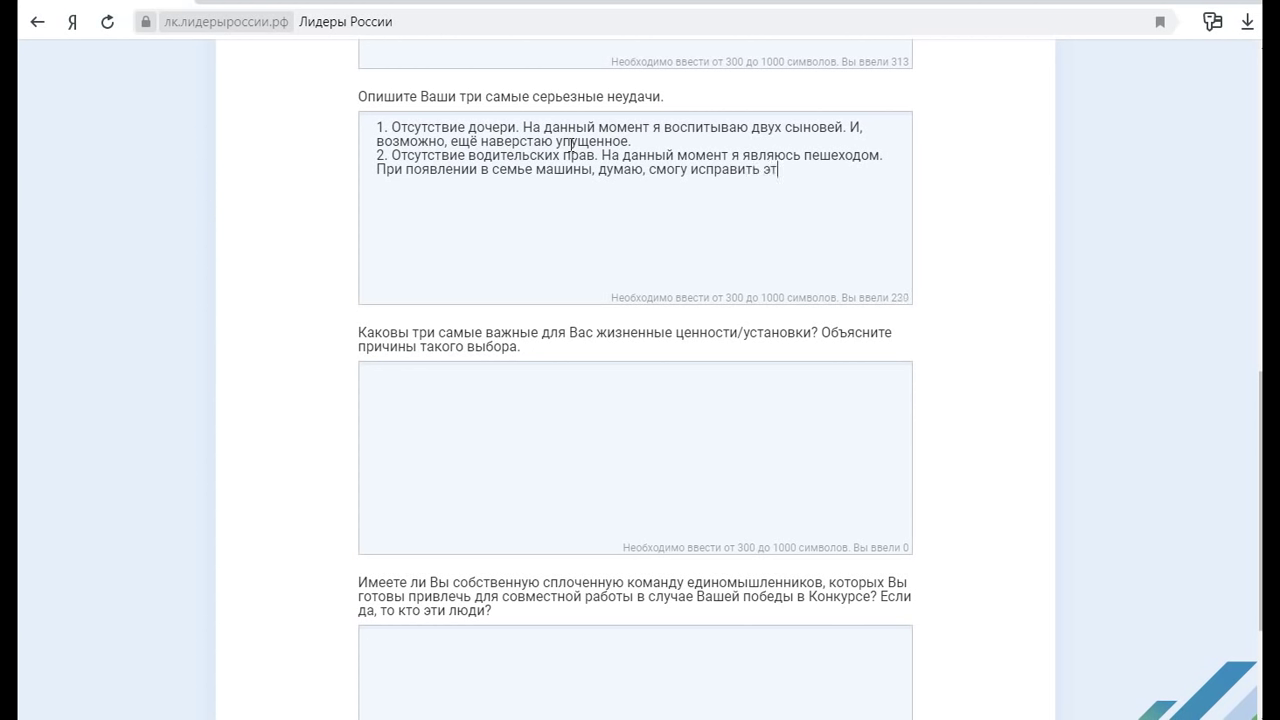
text(у ситуацию)
text(. )
text(3.)
Write failure 3: long lacking a hobby, now filled by music
text(Длительное )
text(о)
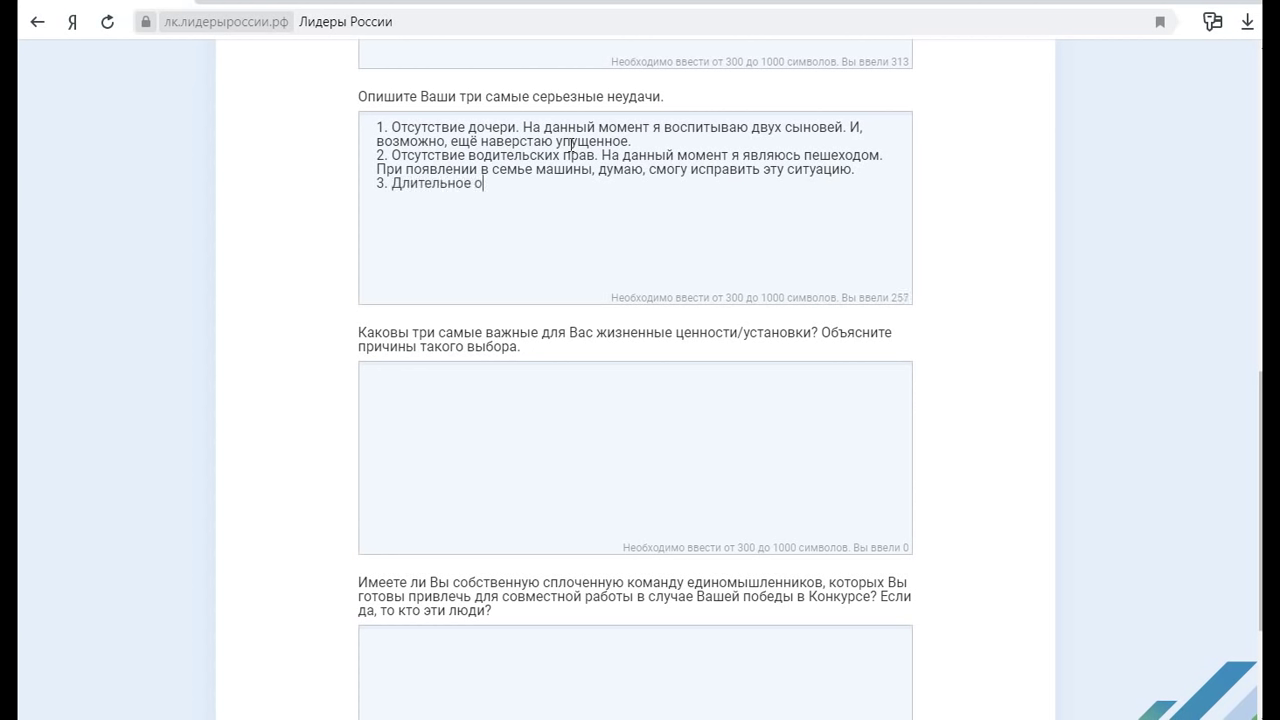
text(тсутствие в жизни хобби. )
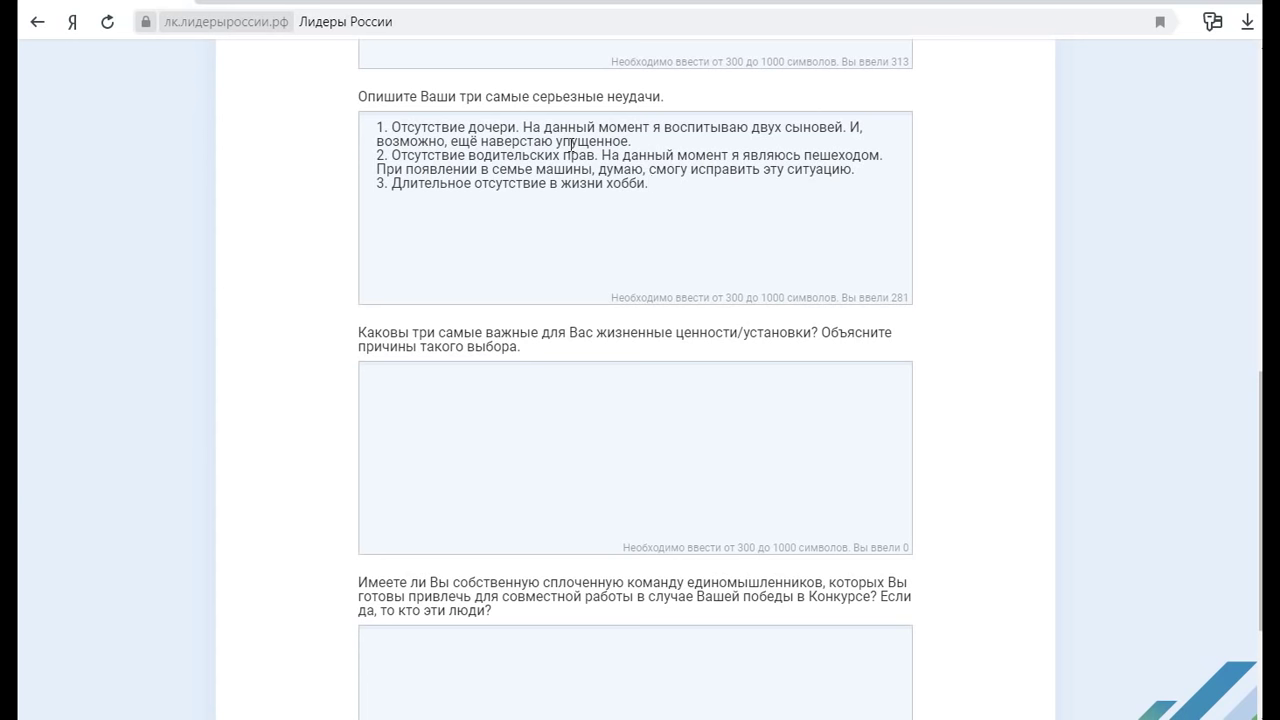
text(На н)
text( сегодня)
text(шний)
text( день)
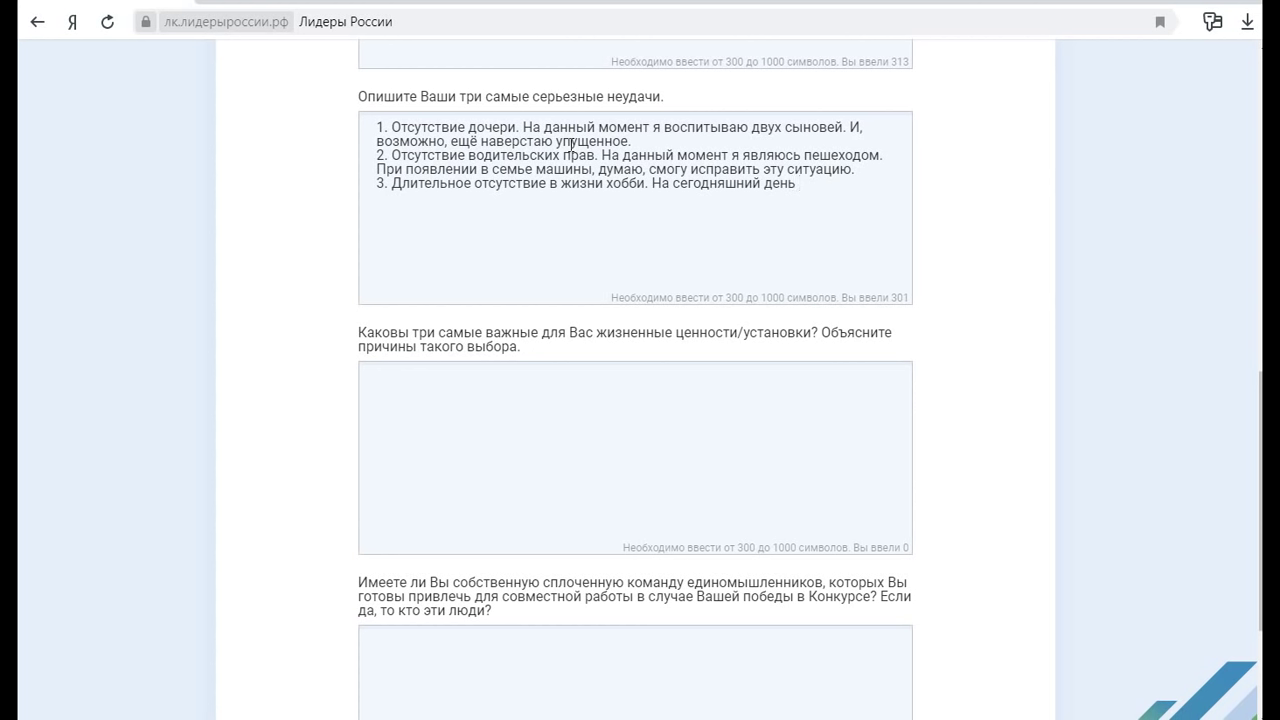
text( я уже исправилась и в мо)
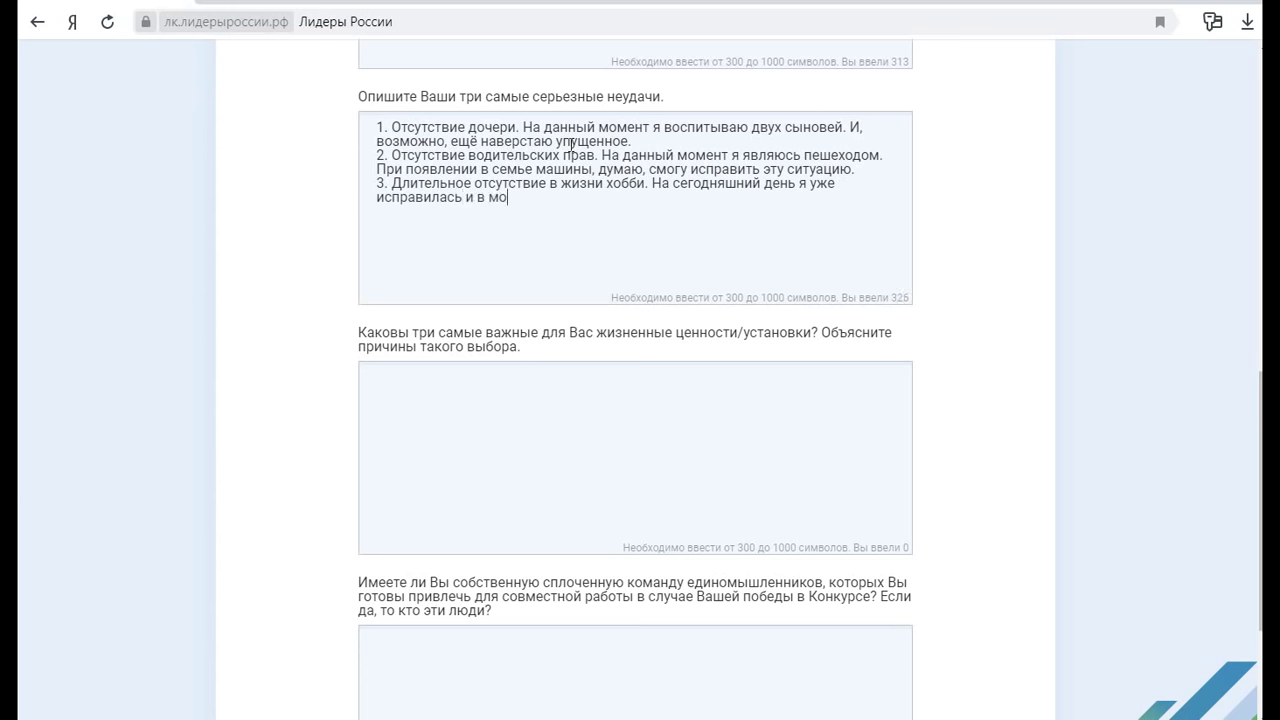
text(ей жизни появилось муз)
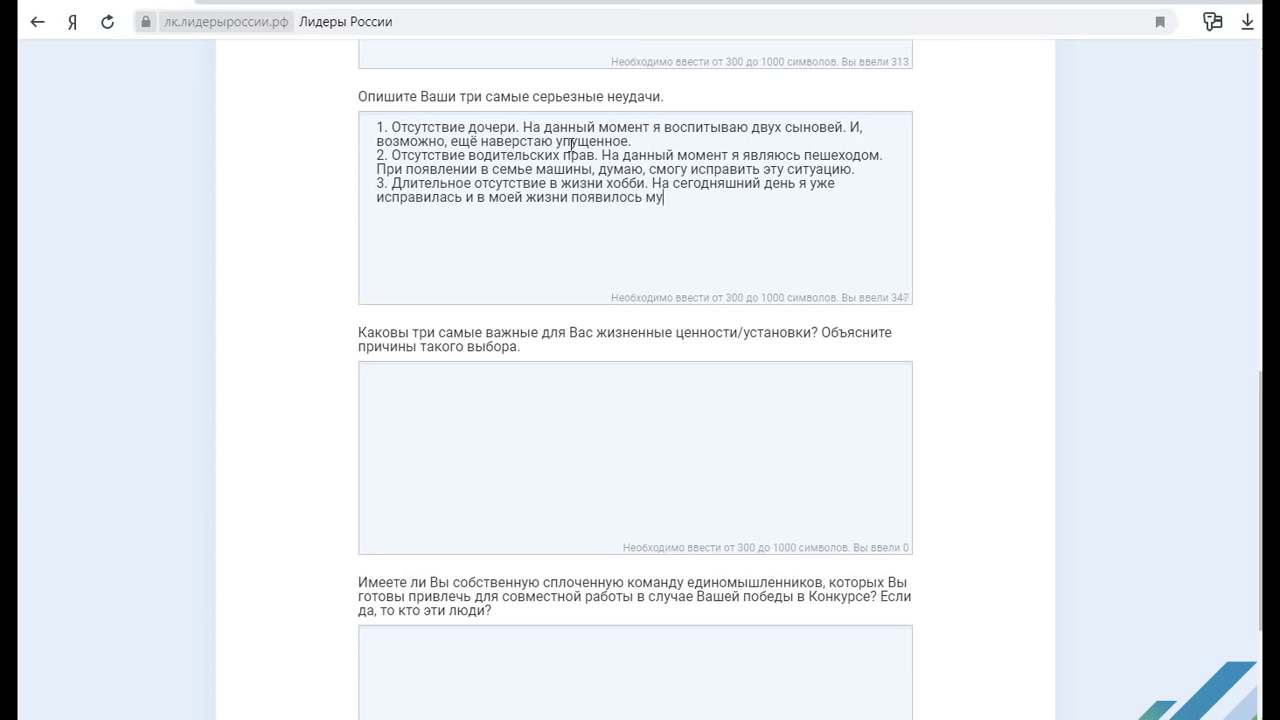
key(BackSpace)
text(оббб)
key(BackSpace)
text(и - это музыка. Оч)
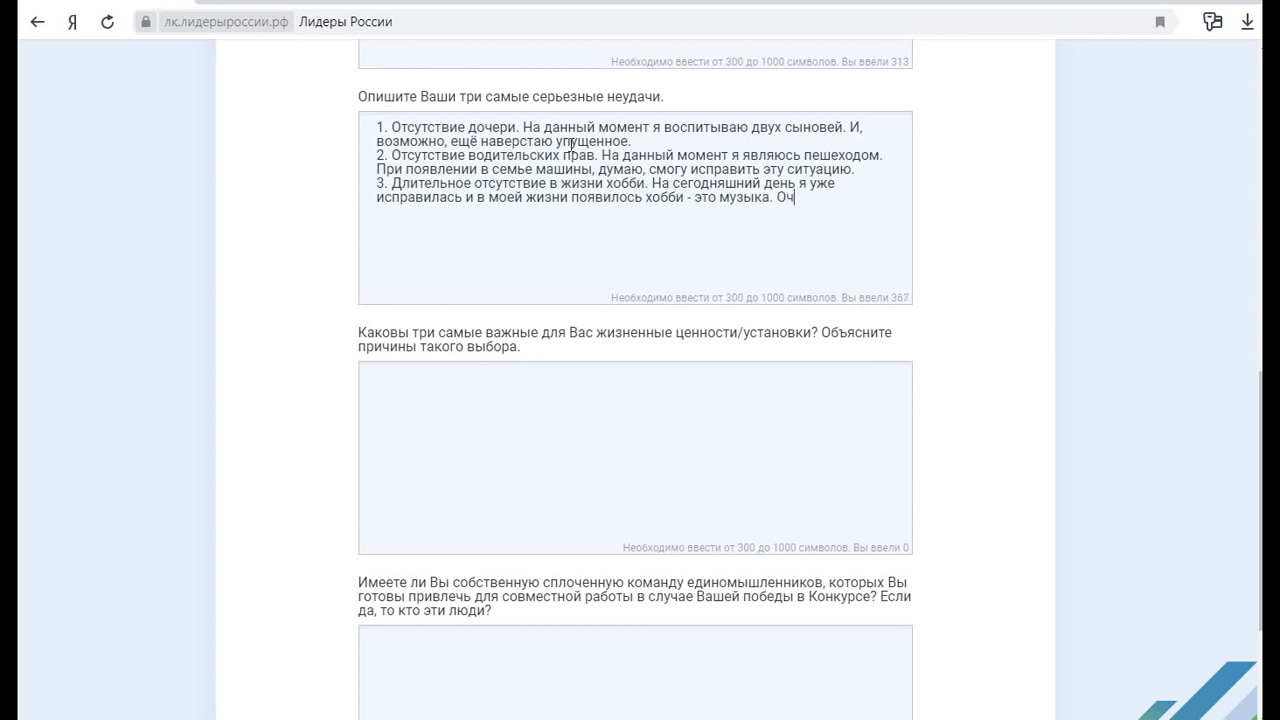
text(ень жаль, что д)
text(лительное врем)
text(я )
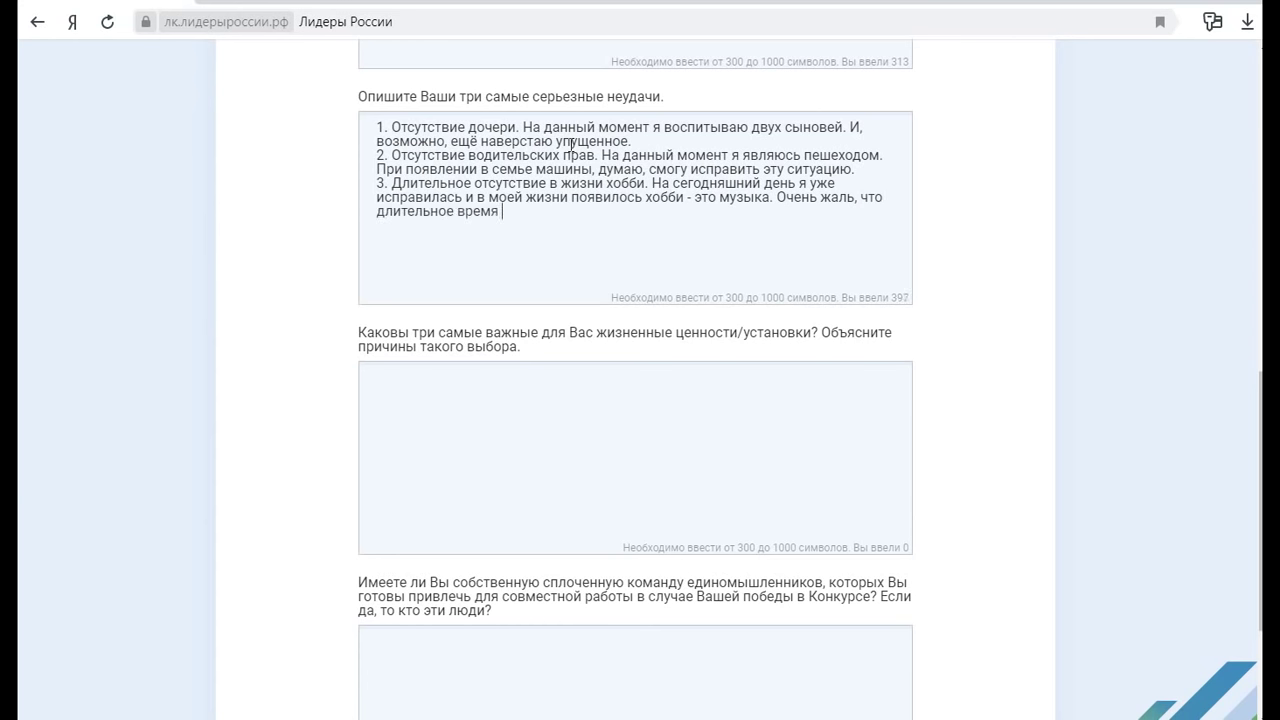
text(у меня не было определённо)
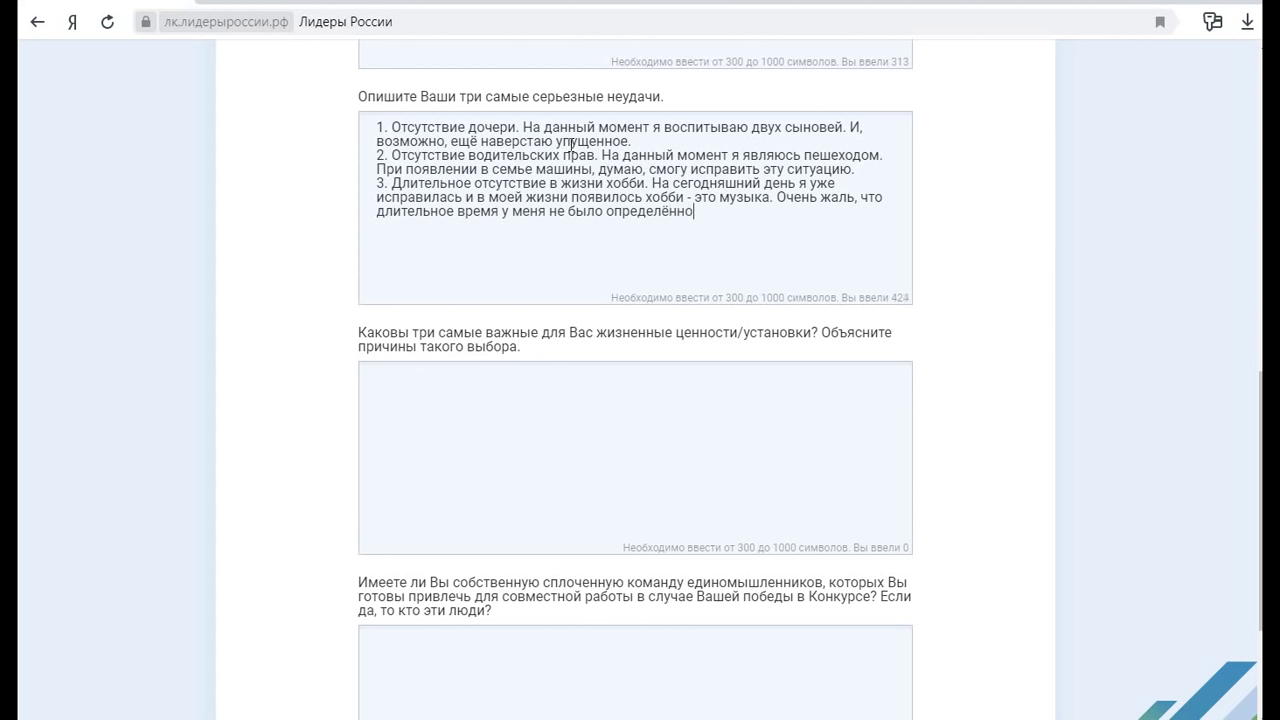
text(го увлечения.)
Write life value 1, Семья, as the source of support and love, then start a new line
scroll(611, 214, down, 1)
scroll(611, 214, down, 1)
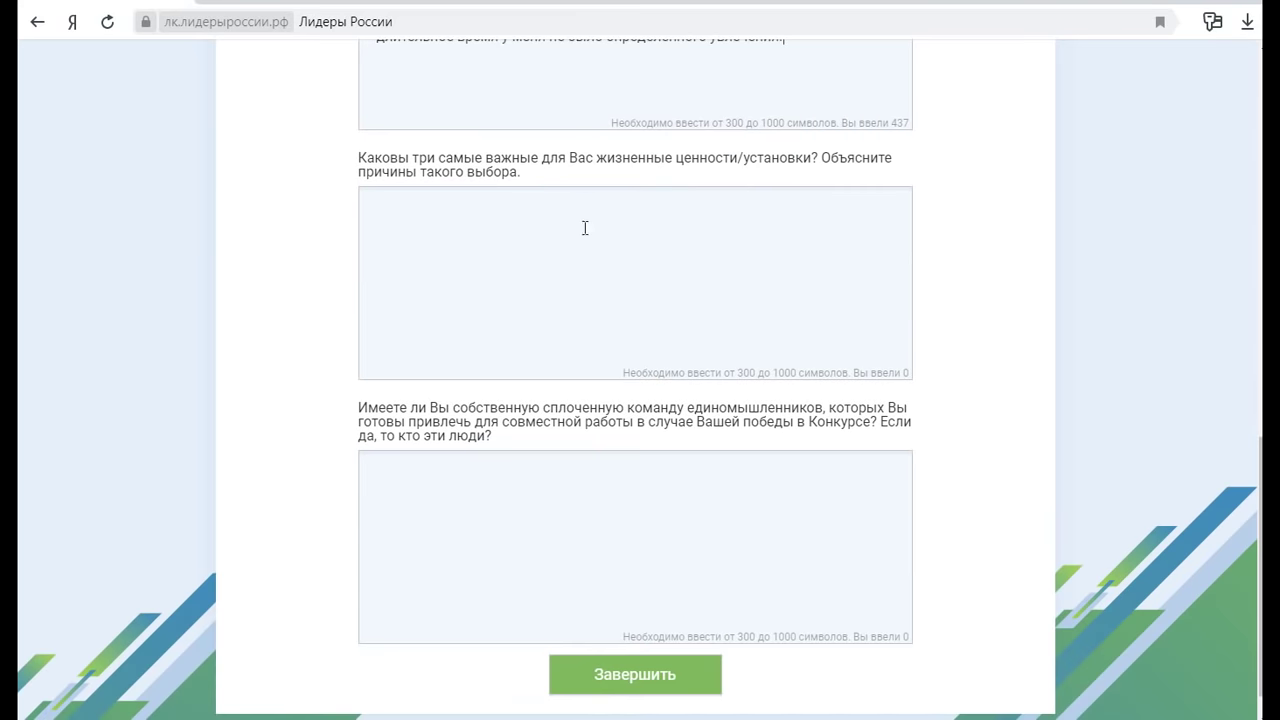
click(544, 244)
text(1. Семья. Мне тру)
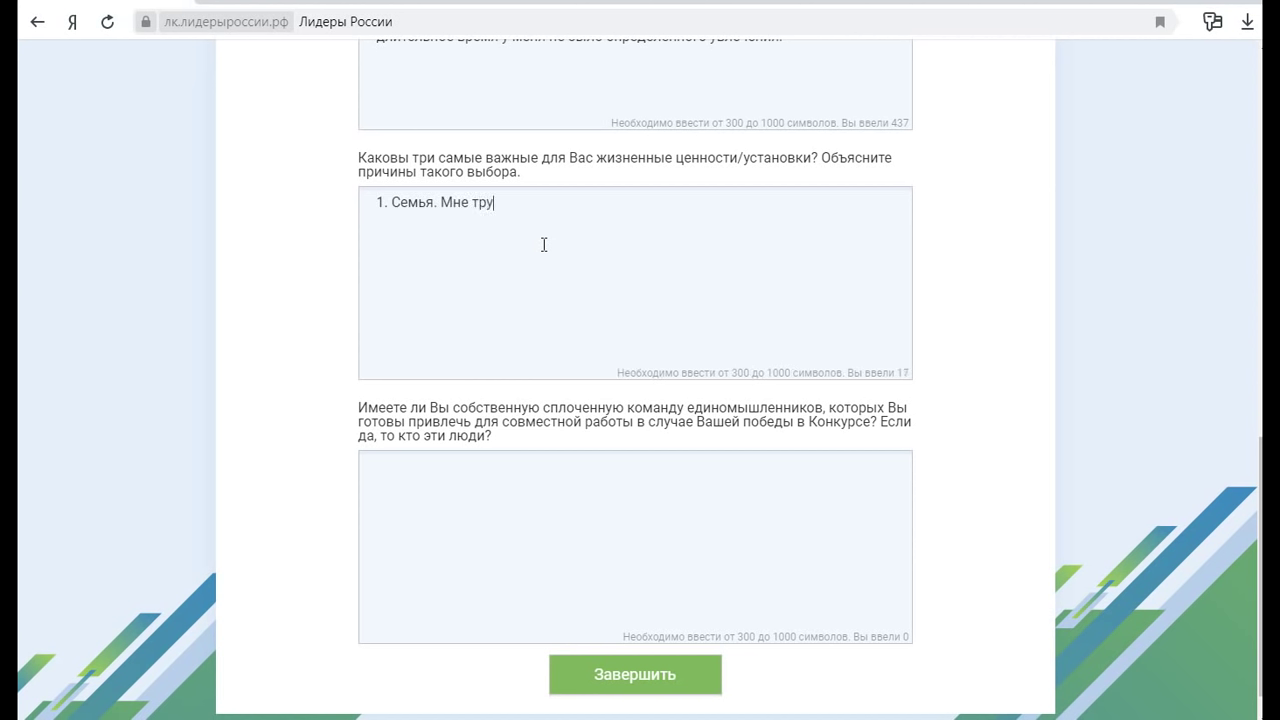
text(дно поставить что-то другое )
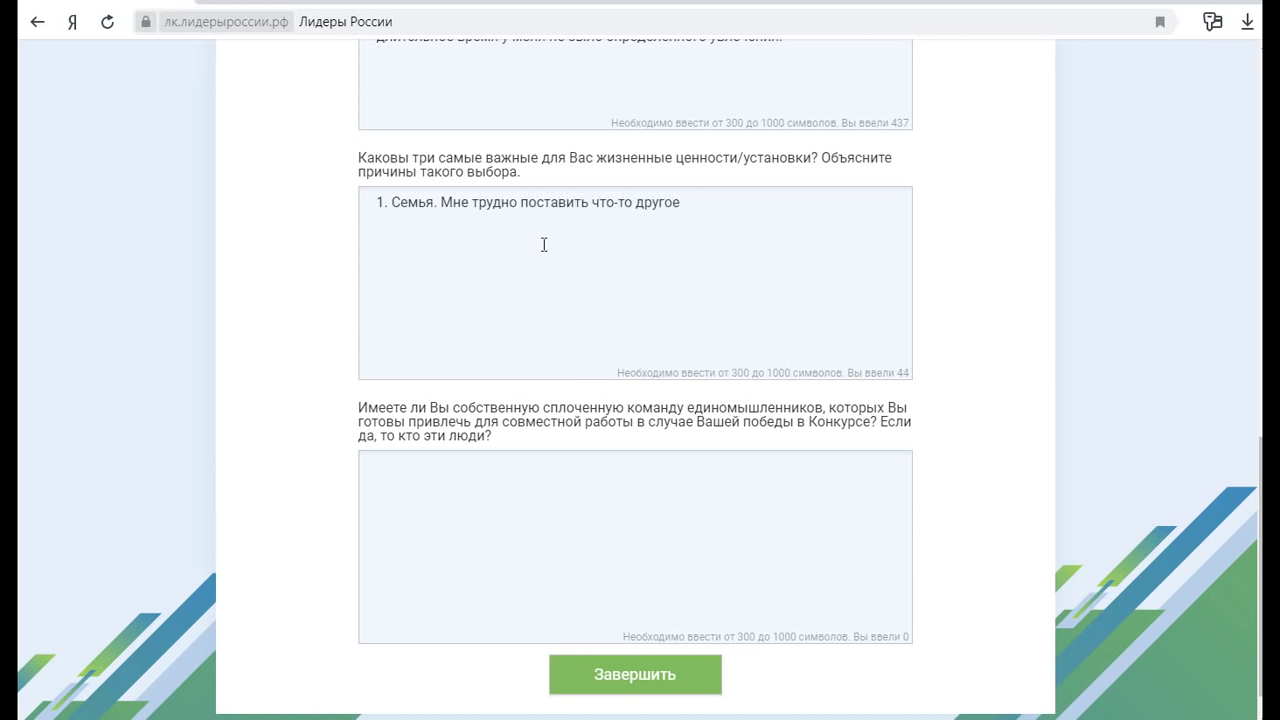
text(на это место, ведь и)
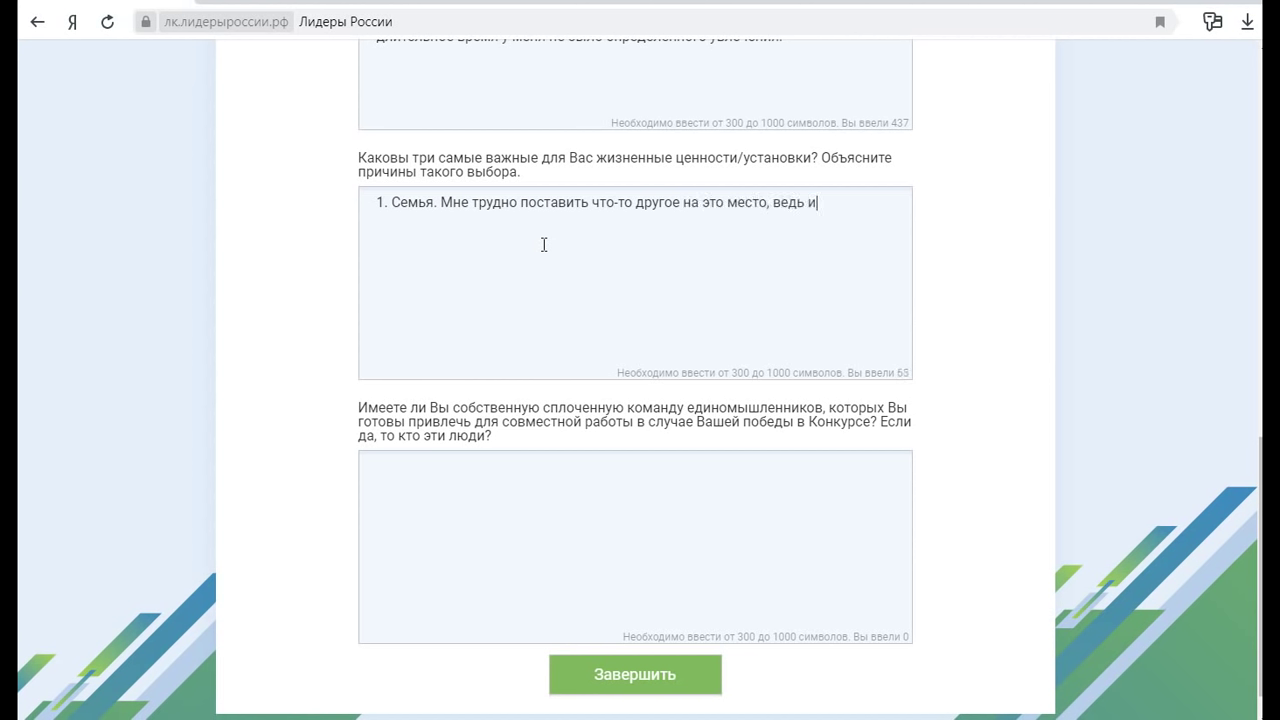
text(менно семья даёт )
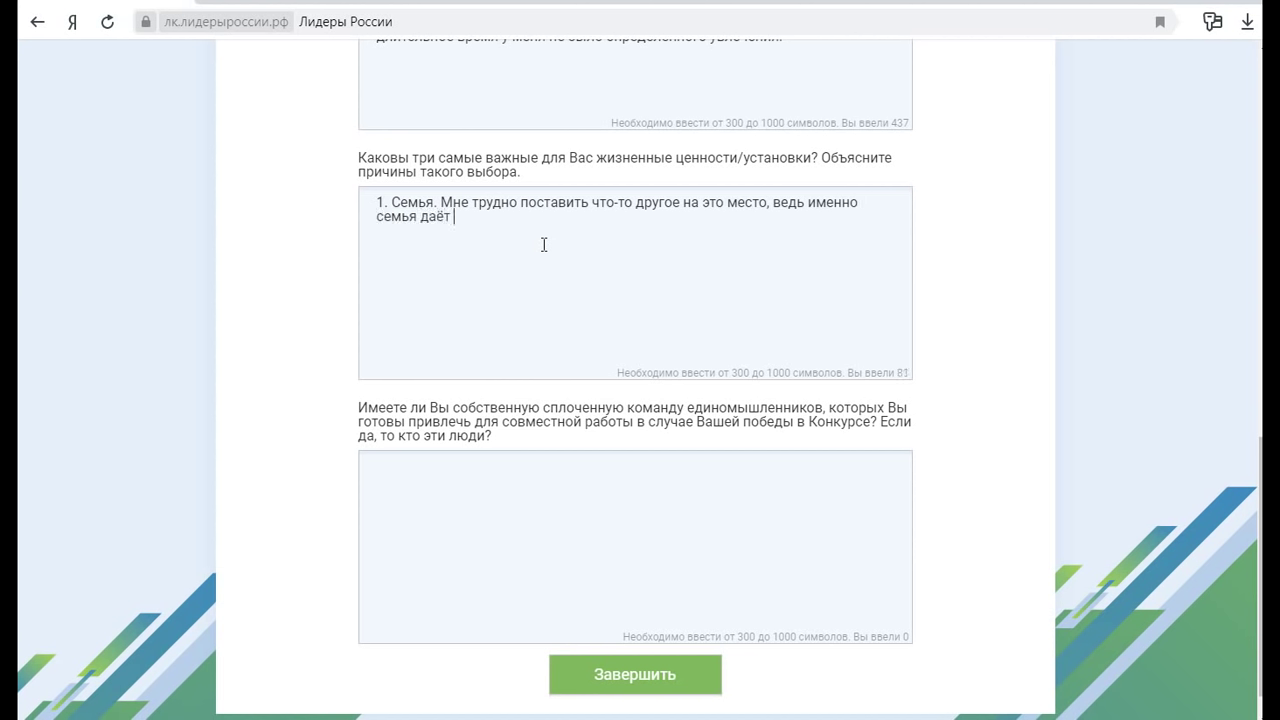
text(ввсё то, что так нужно в)
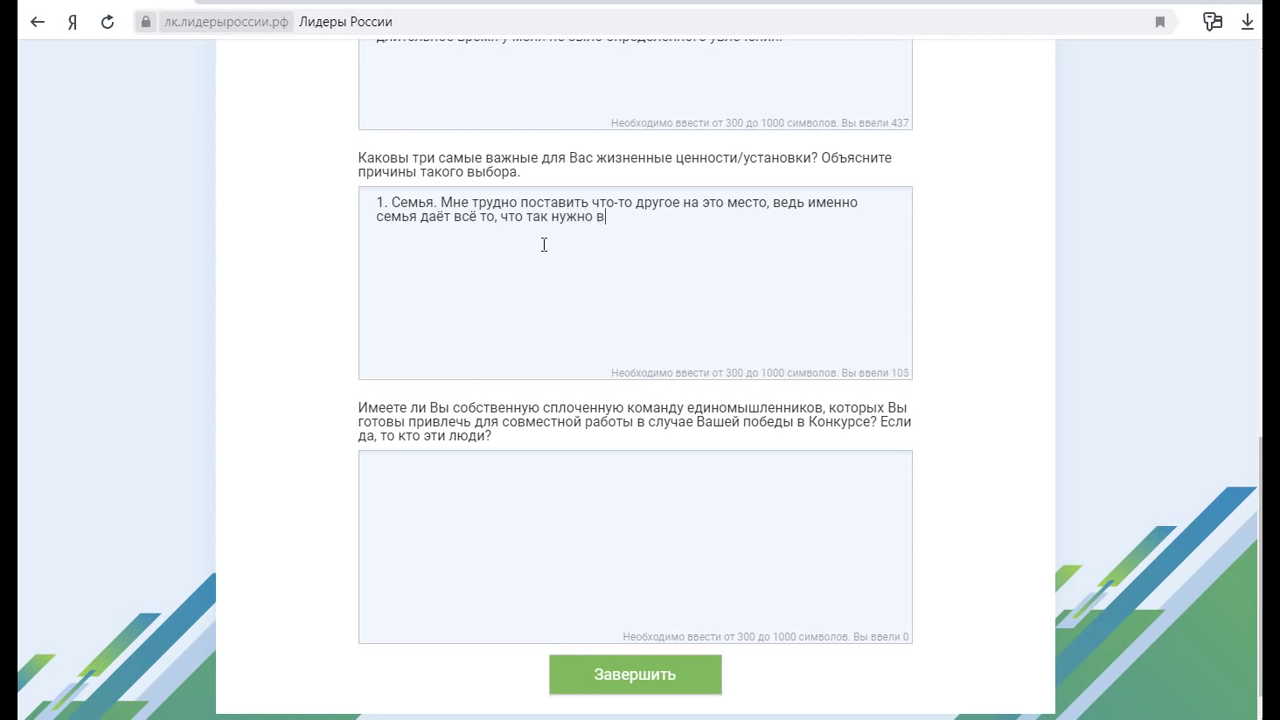
text( жизни: поддерж)
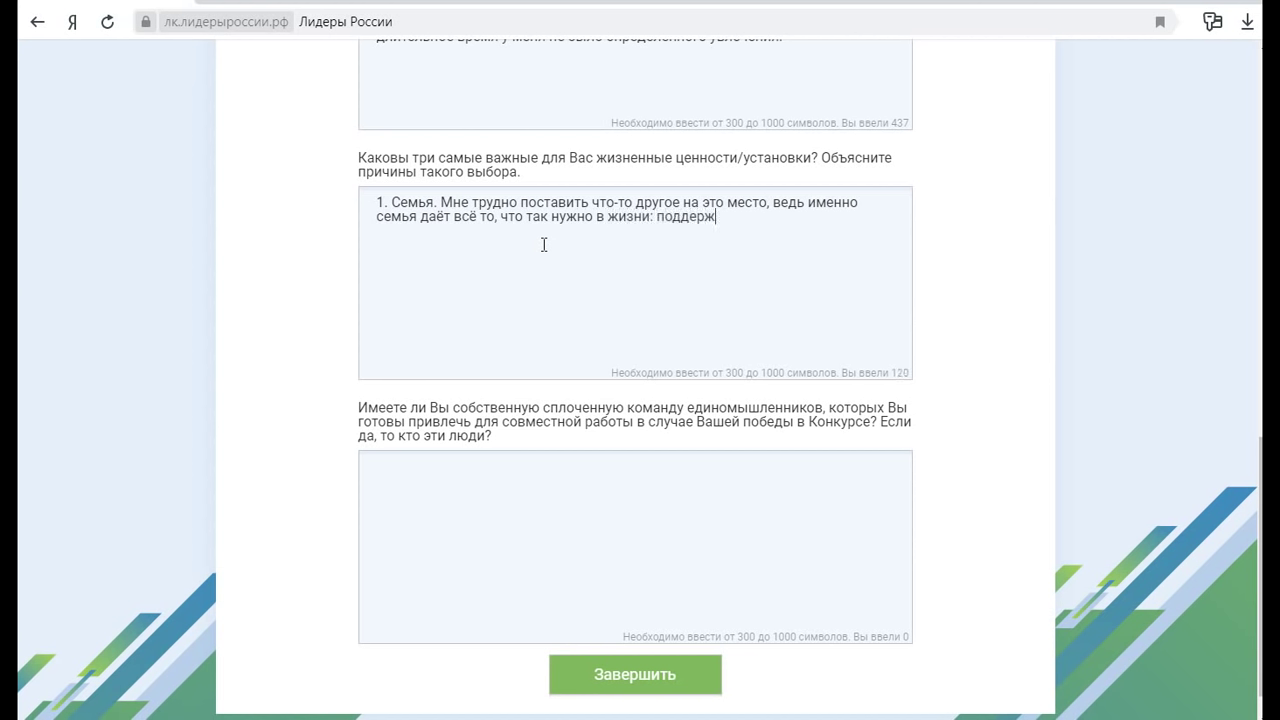
text(ку, любовь, чувство )
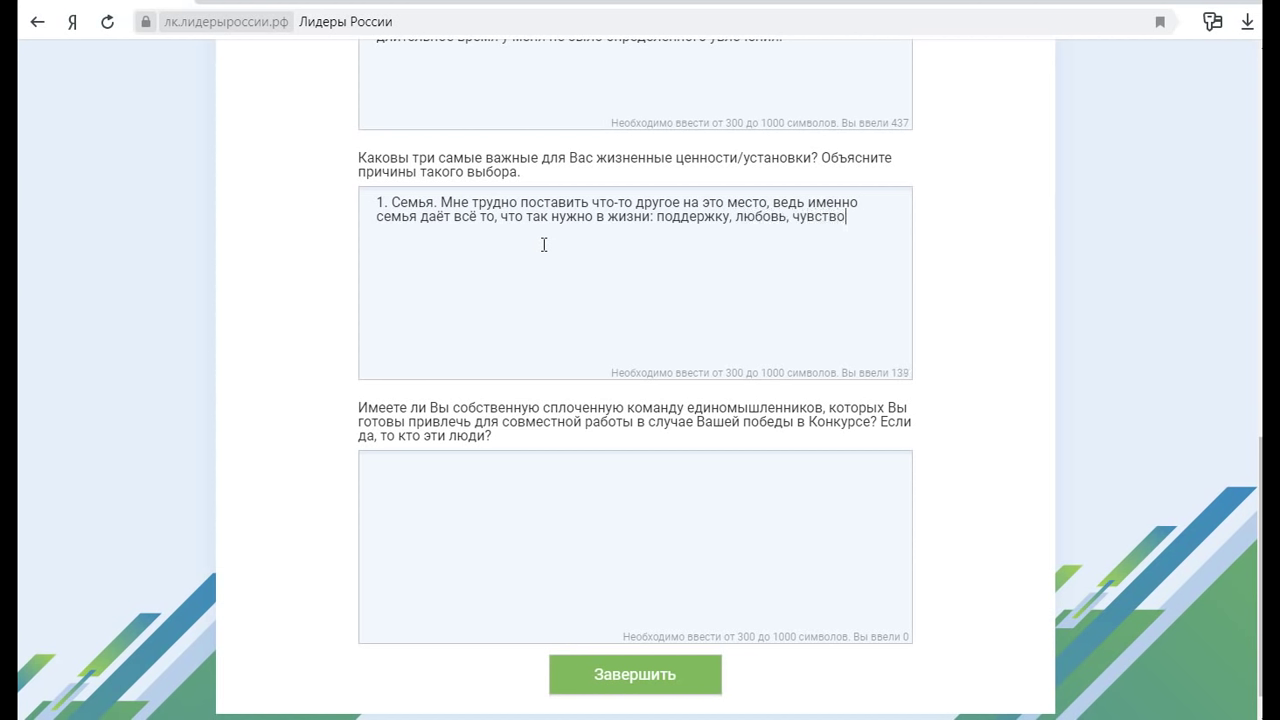
text(полноценности и уд)
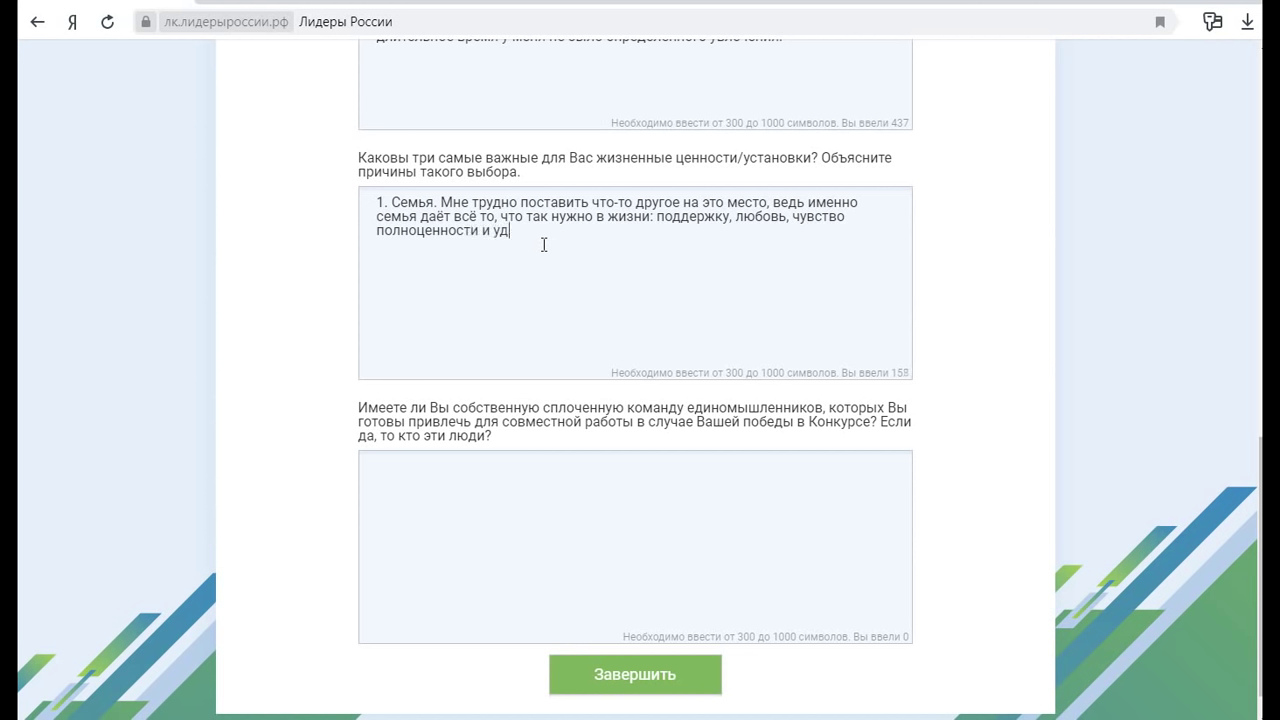
text(овлетворённости.)
key(Return)
key(Return)
Add value 2, Справедливость, and value 3, Активность ('движение - это жизнь')
text(2. Справедл)
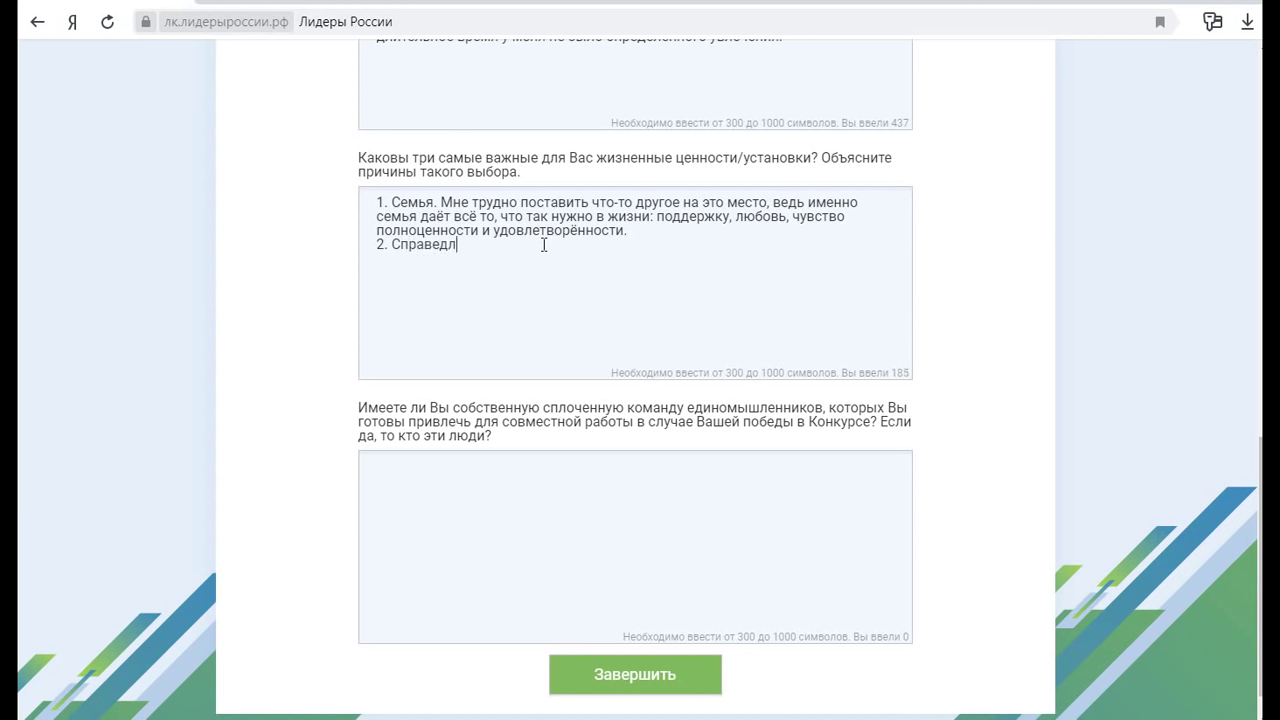
text(ивость. Не могу молчать, кг)
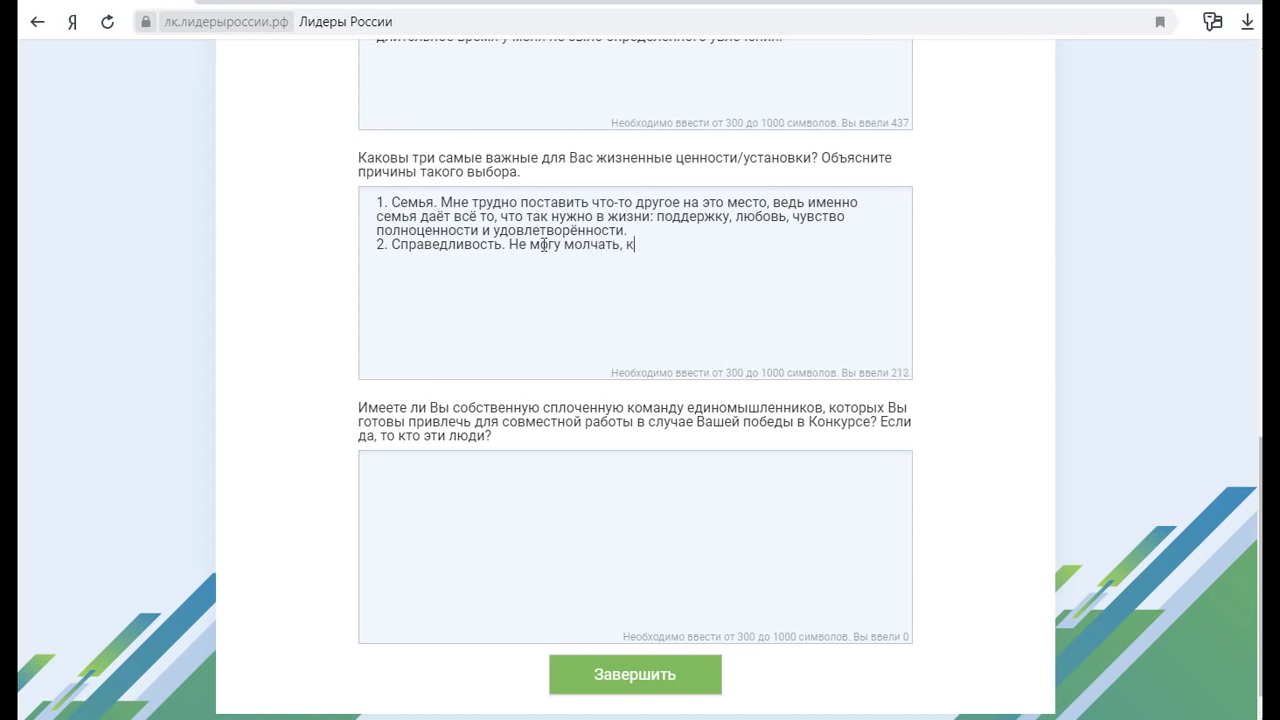
text(огда сталкиваюсь с )
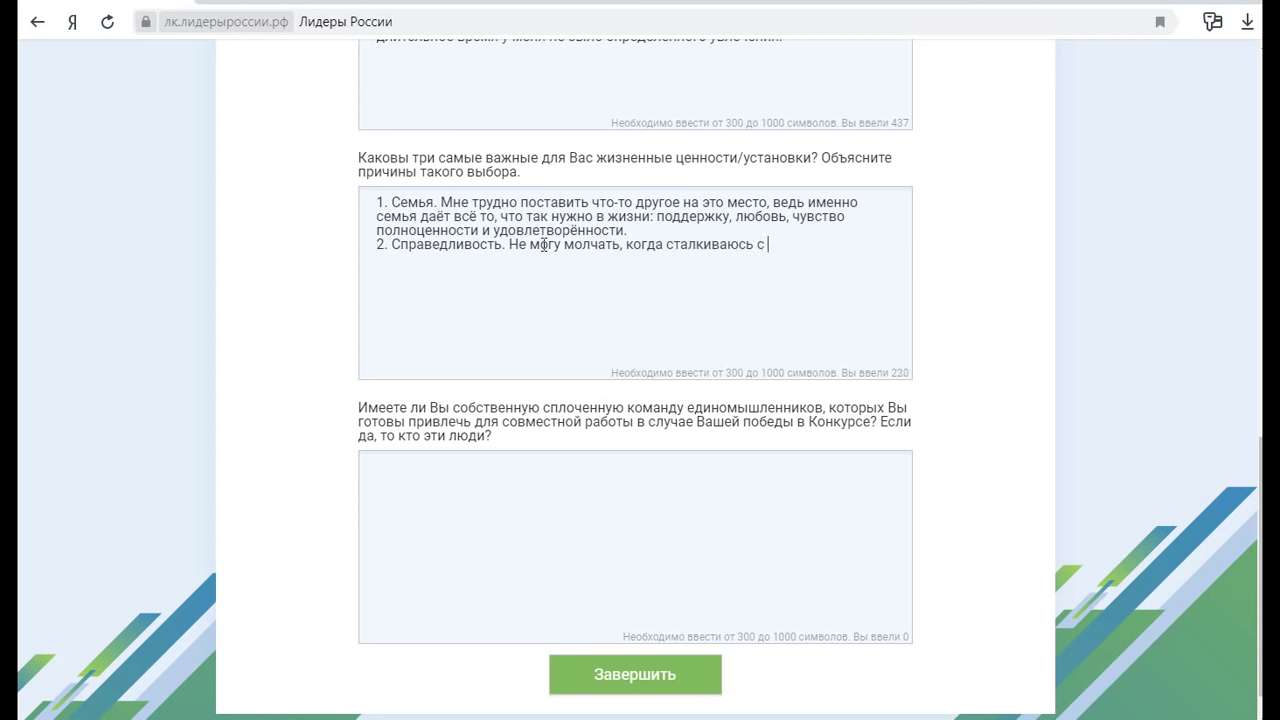
text(несправедливостью.)
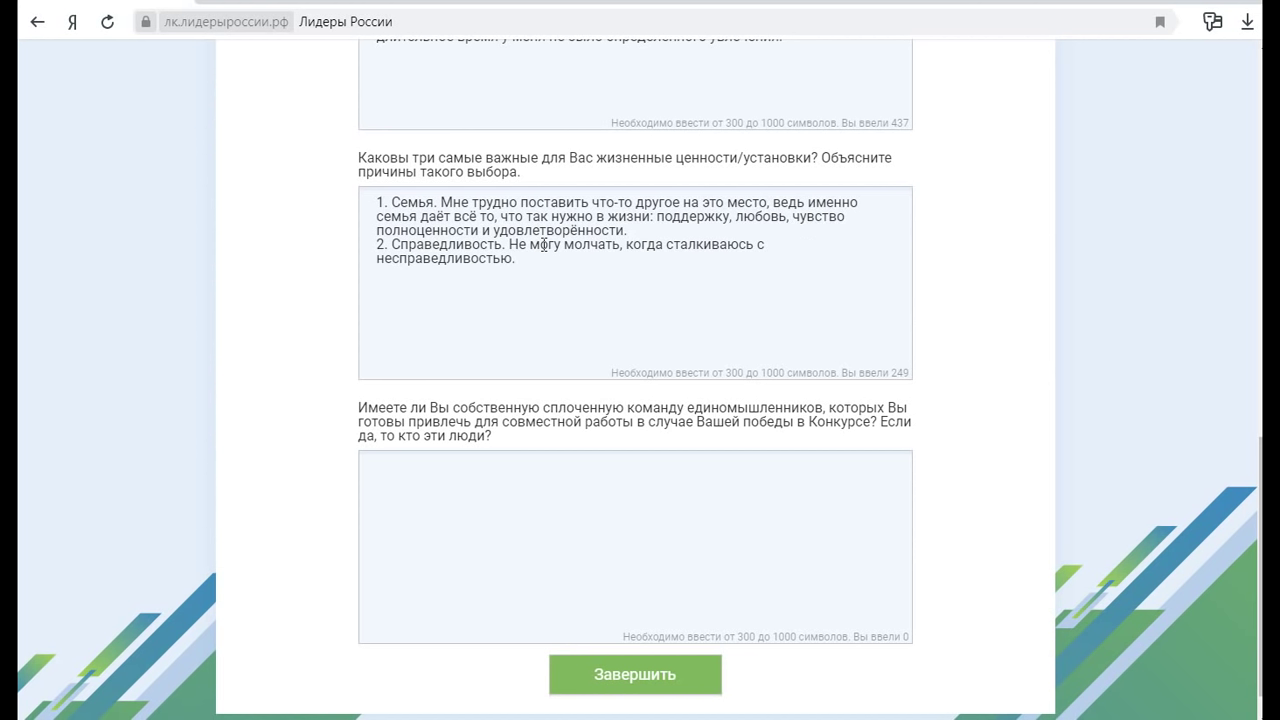
text( 3.)
text(Активность. Нел)
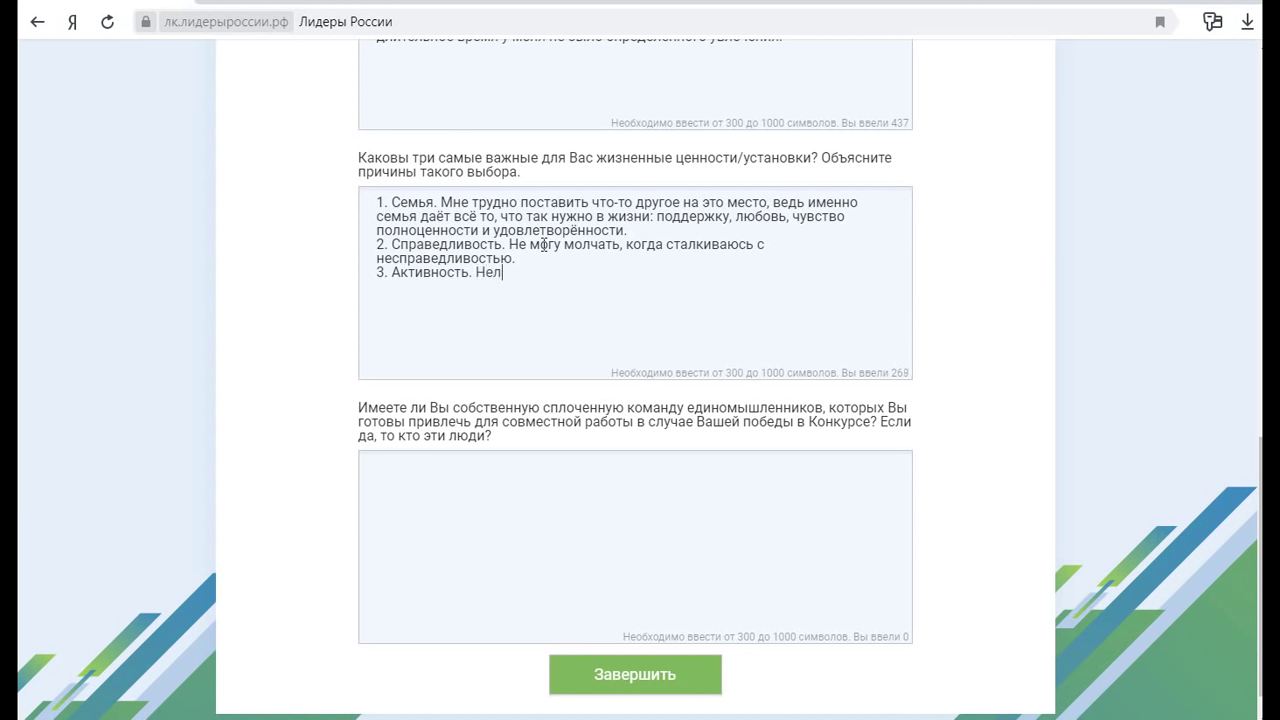
text(ьзя долго остават)
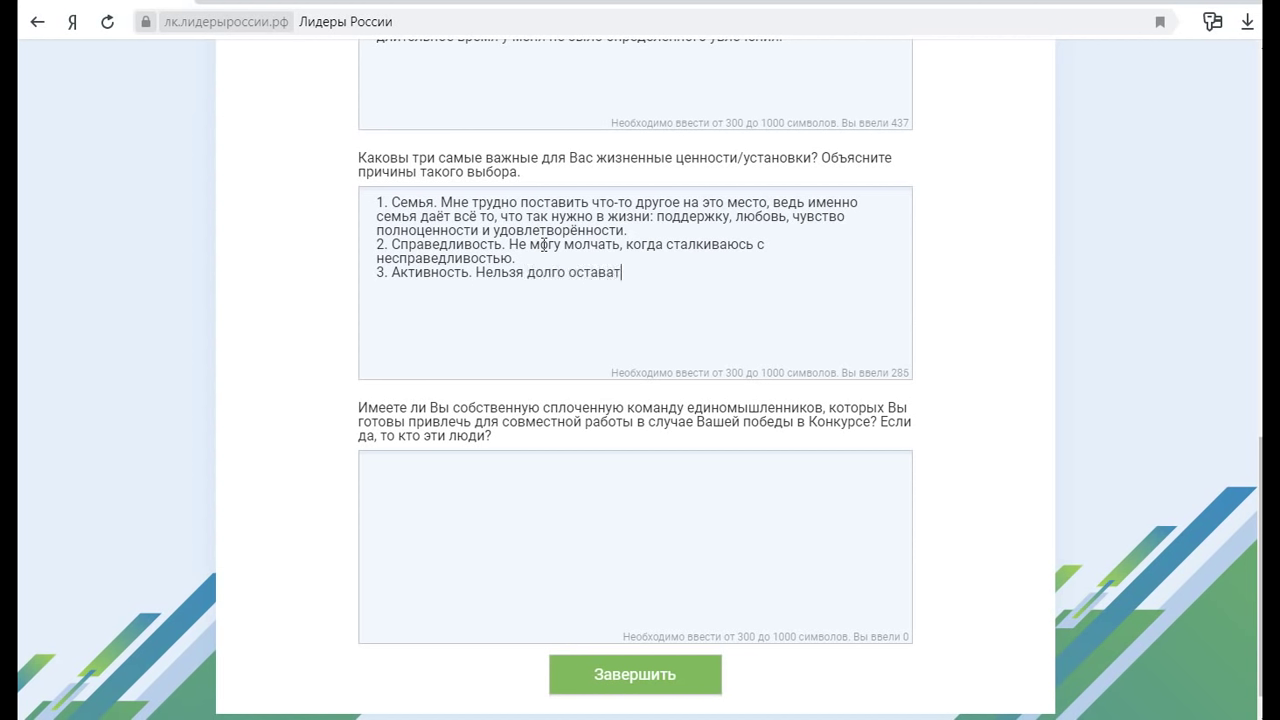
text(ься в зоне комфорта)
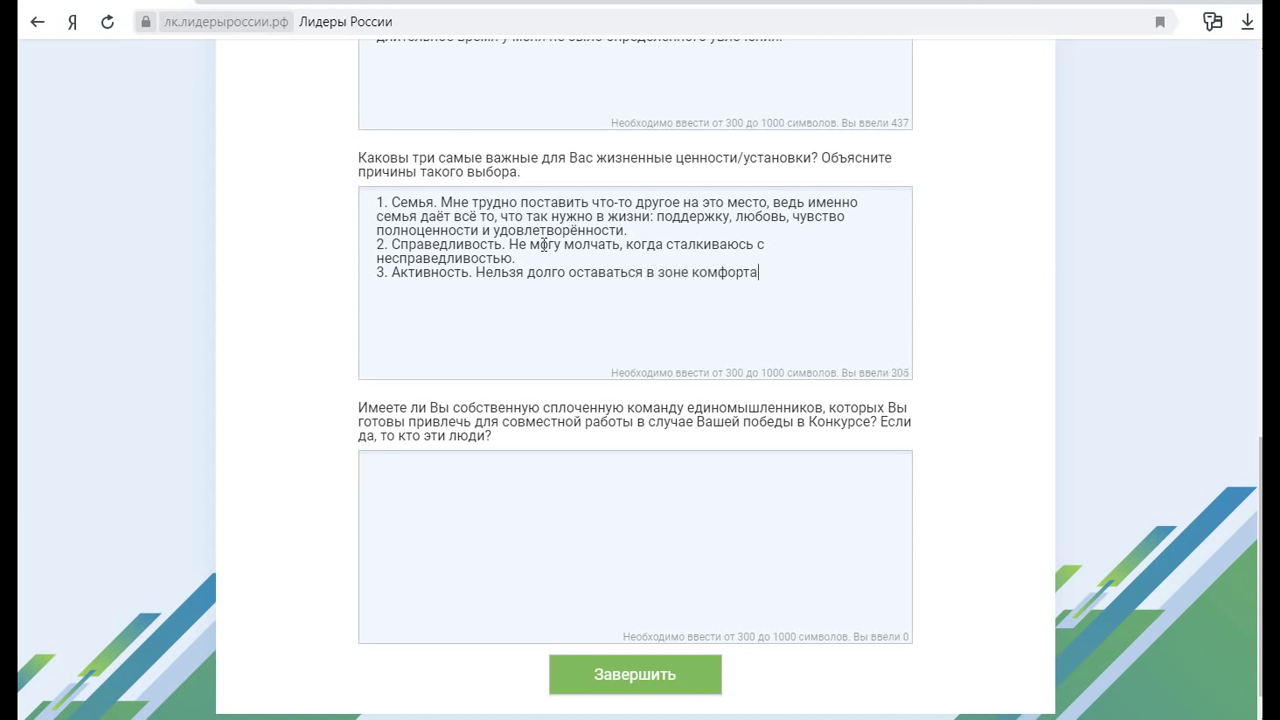
text(, ве)
text(д)
text(ь это застой)
text(, ос)
text(тс)
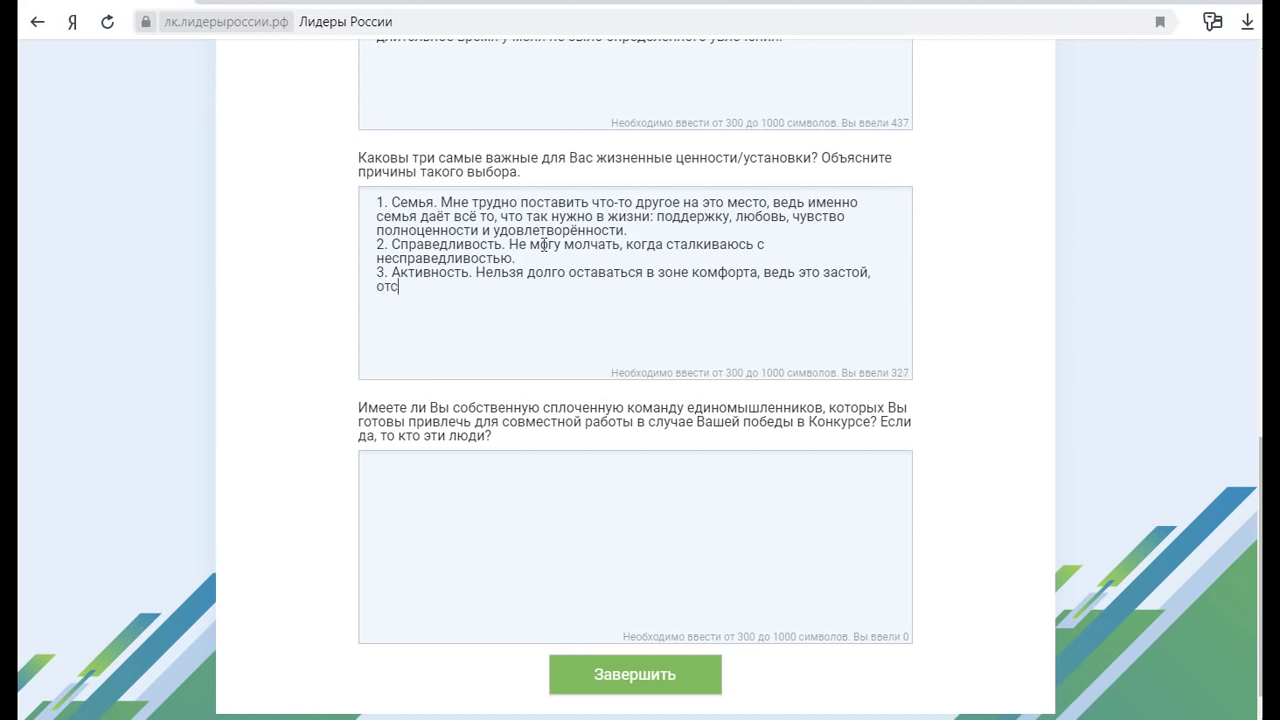
text(утствие движен)
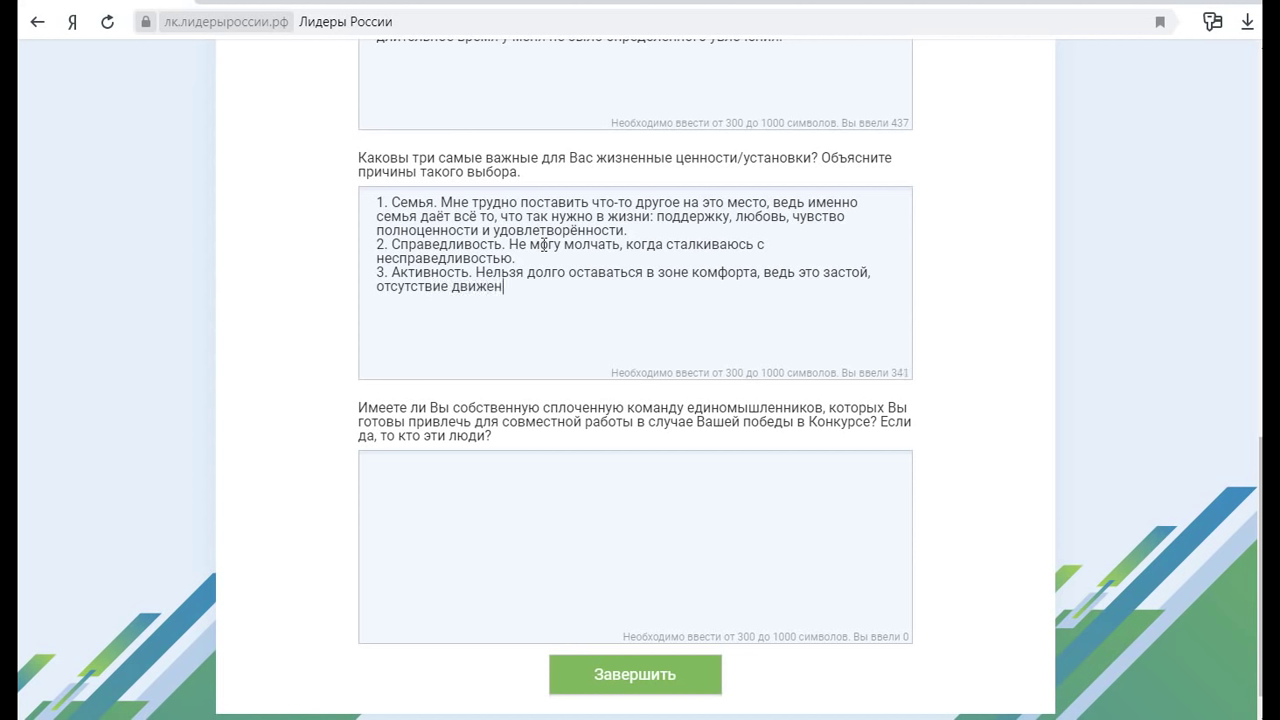
text(ия, а движение - э)
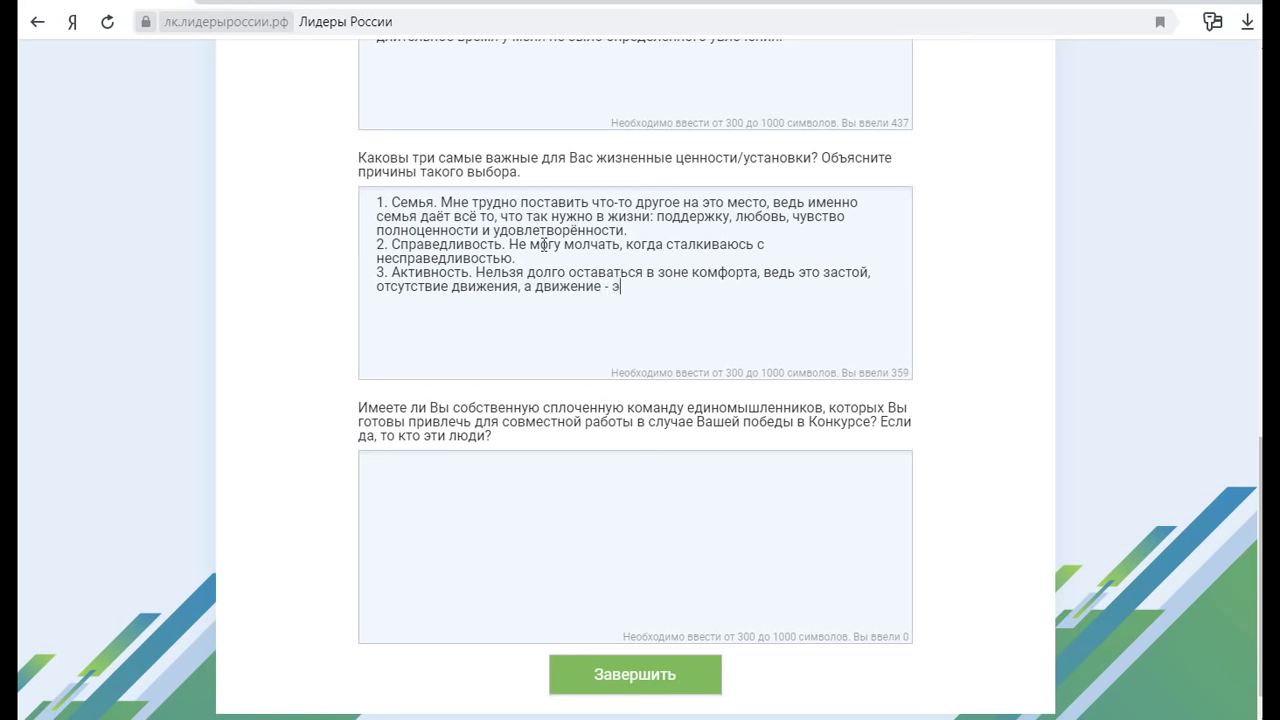
text(то жизнь.)
scroll(491, 329, down, 1)
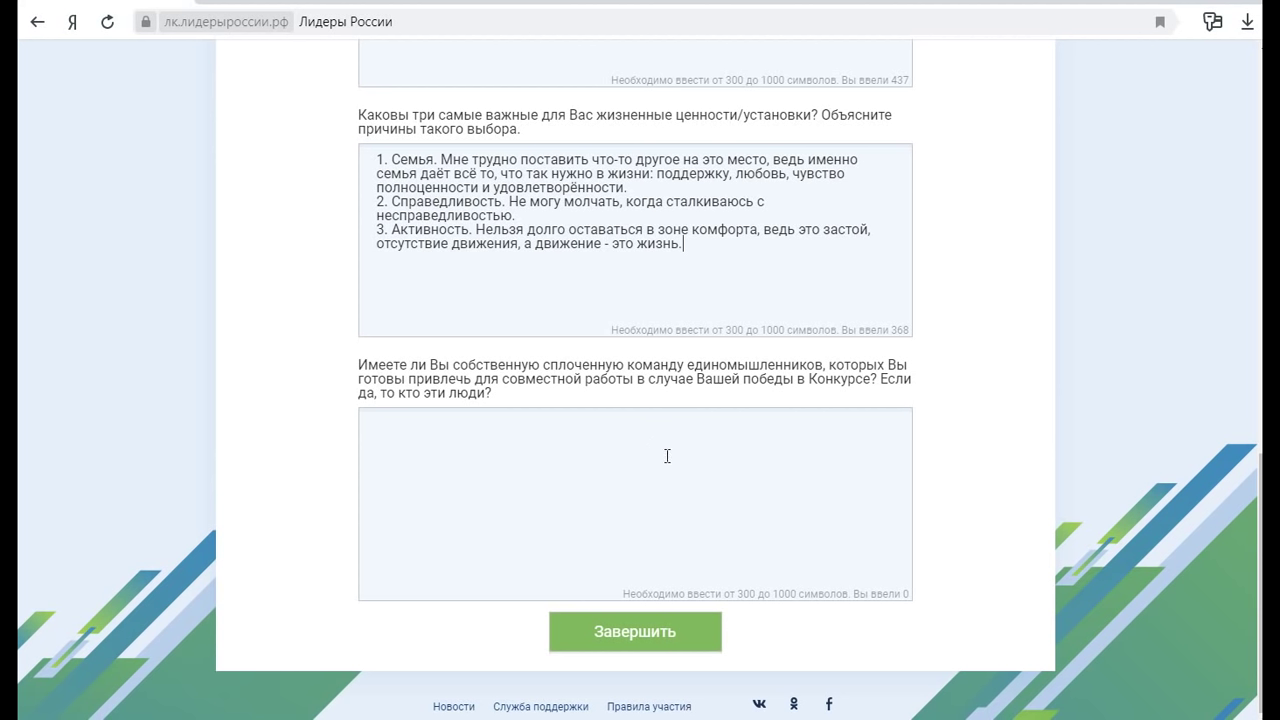
Describe warm, friendly ties with colleagues and friends, then start a numbered list with the first person's name
click(516, 450)
text(Да, у меня сложил)
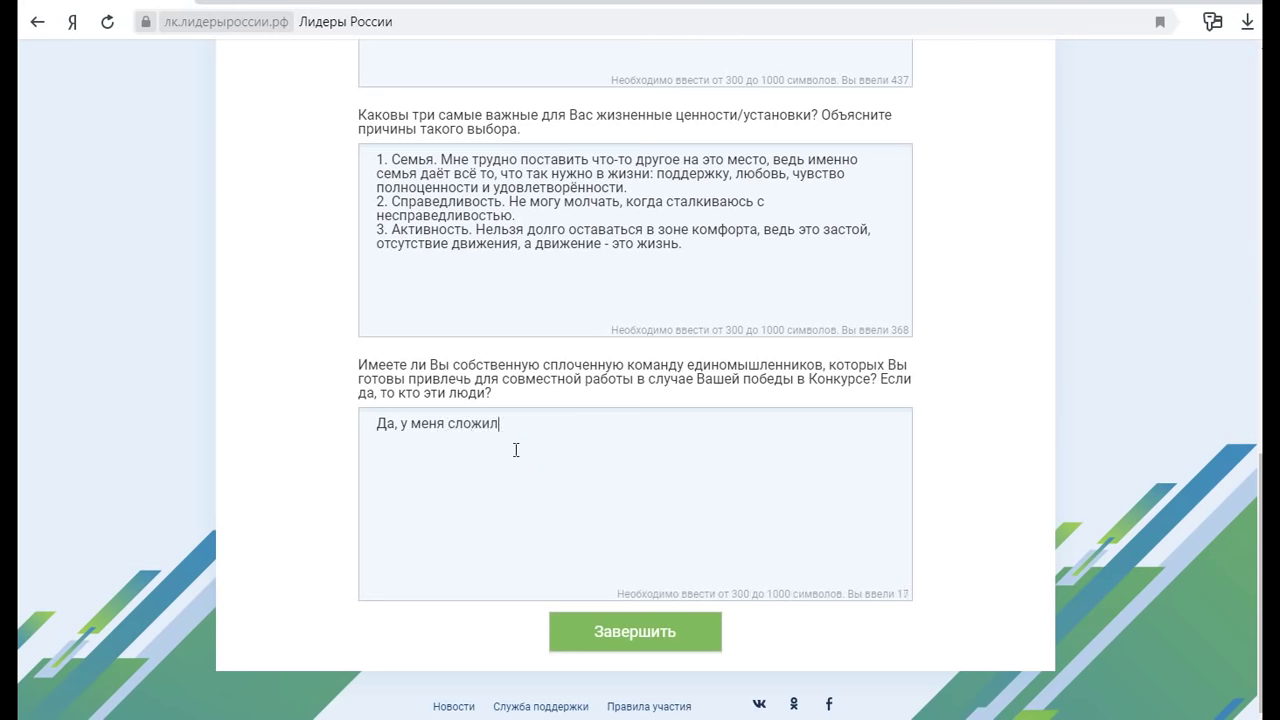
text(ись очень тёплые, прочные)
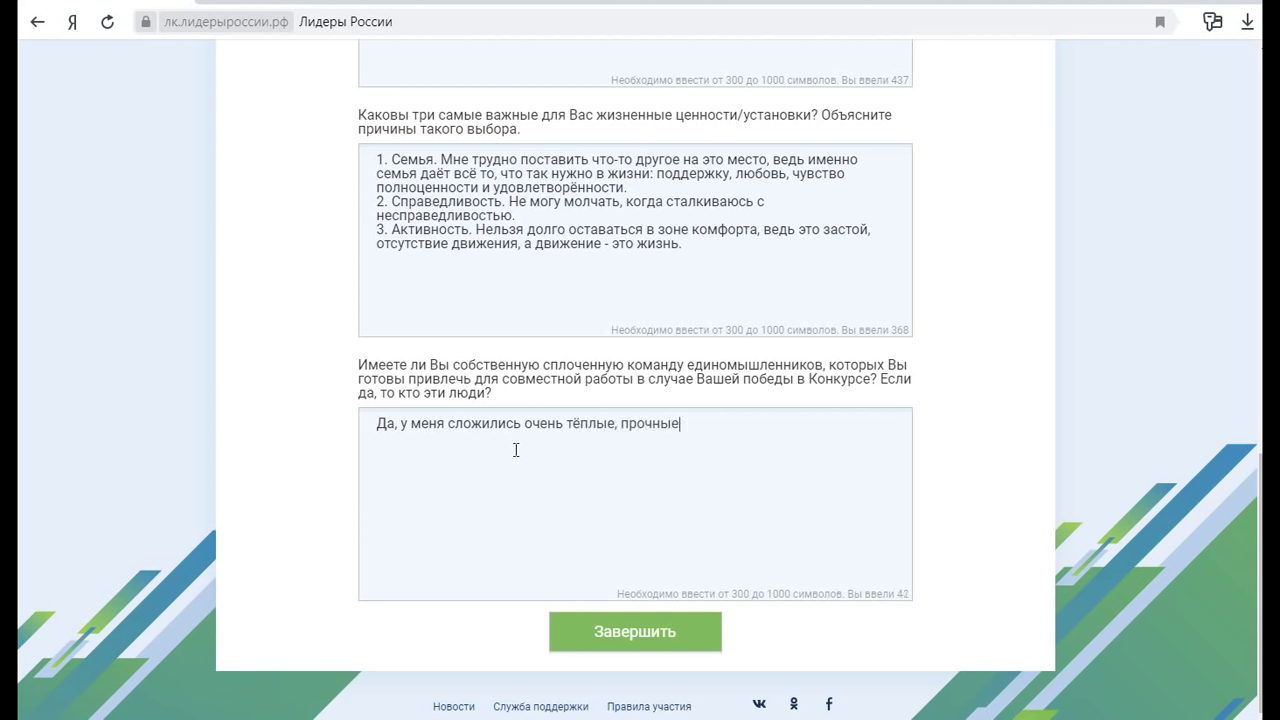
text( и я бы сказала дружеские)
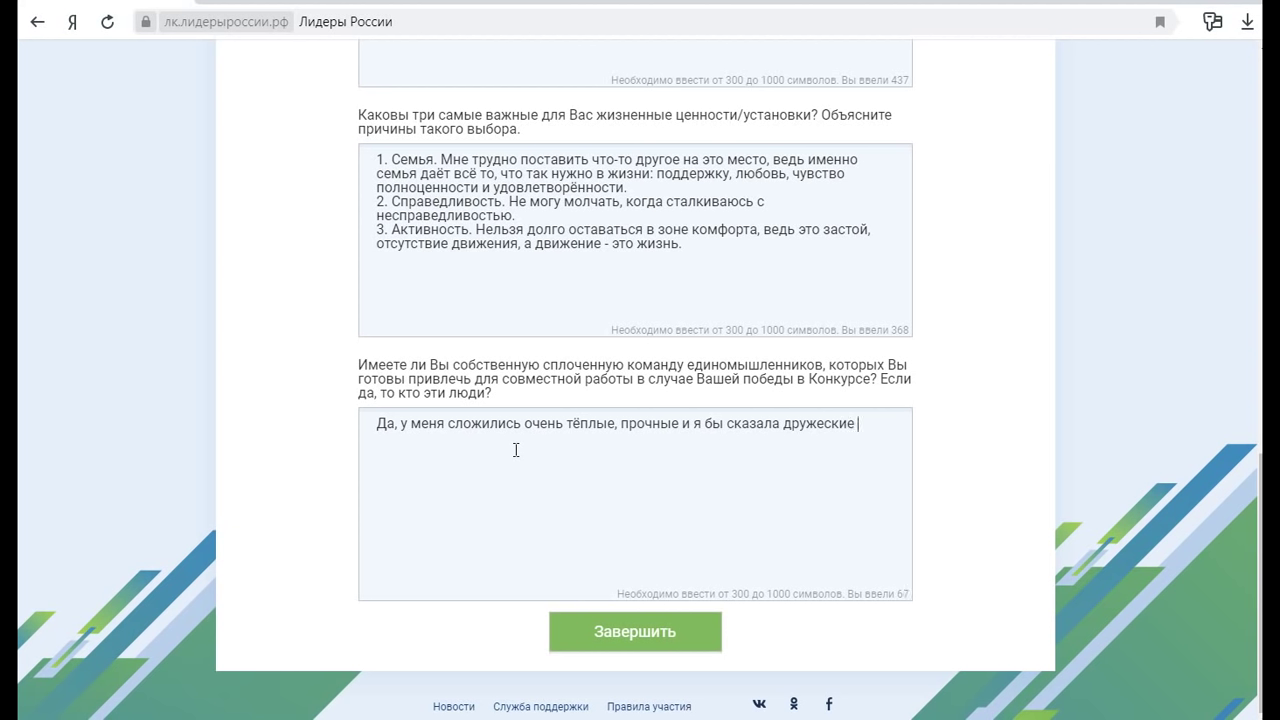
text( отношения с некоторыми л)
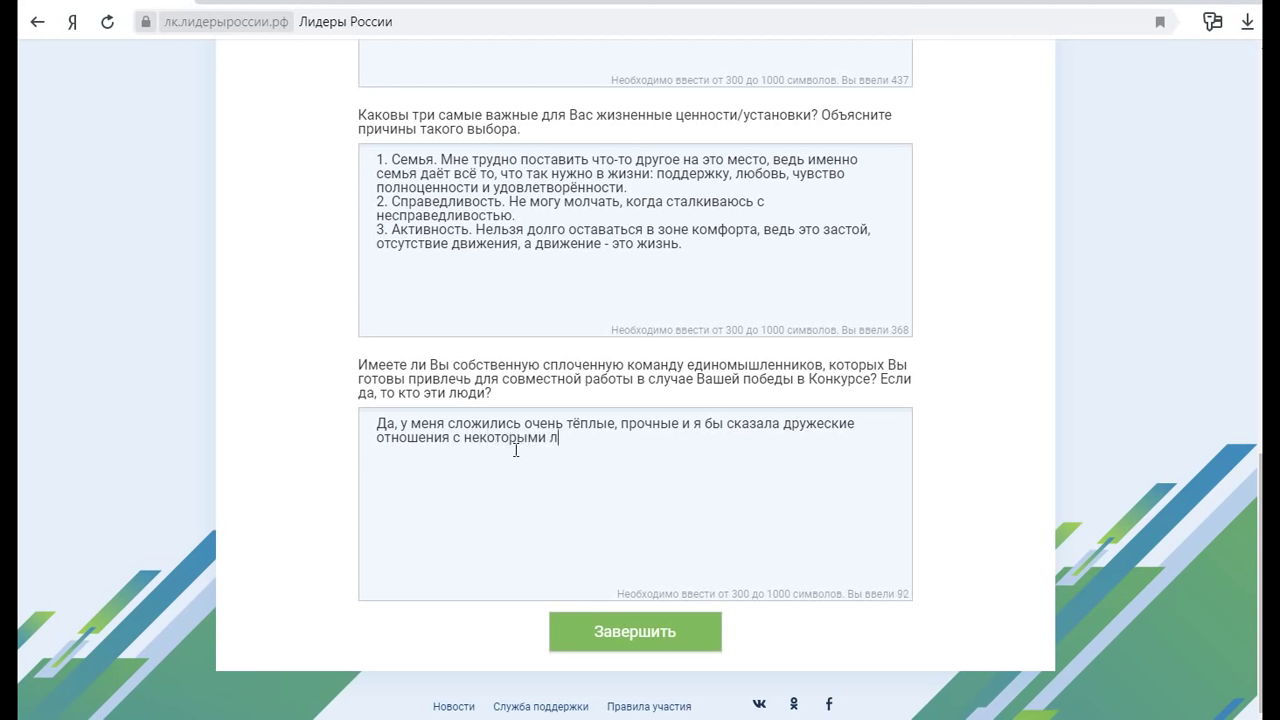
text(юдьми. А именн)
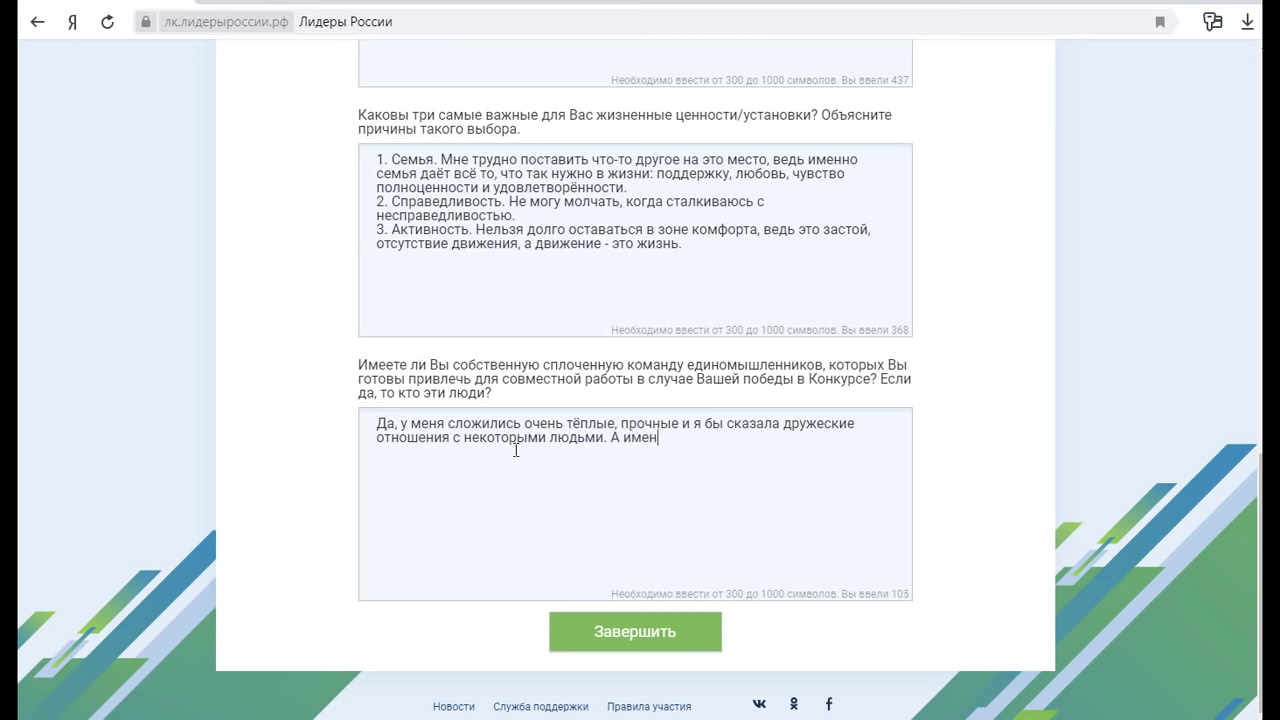
key(BackSpace)
key(BackSpace)
key(BackSpace)
key(BackSpace)
key(BackSpace)
key(BackSpace)
key(BackSpace)
key(BackSpace)
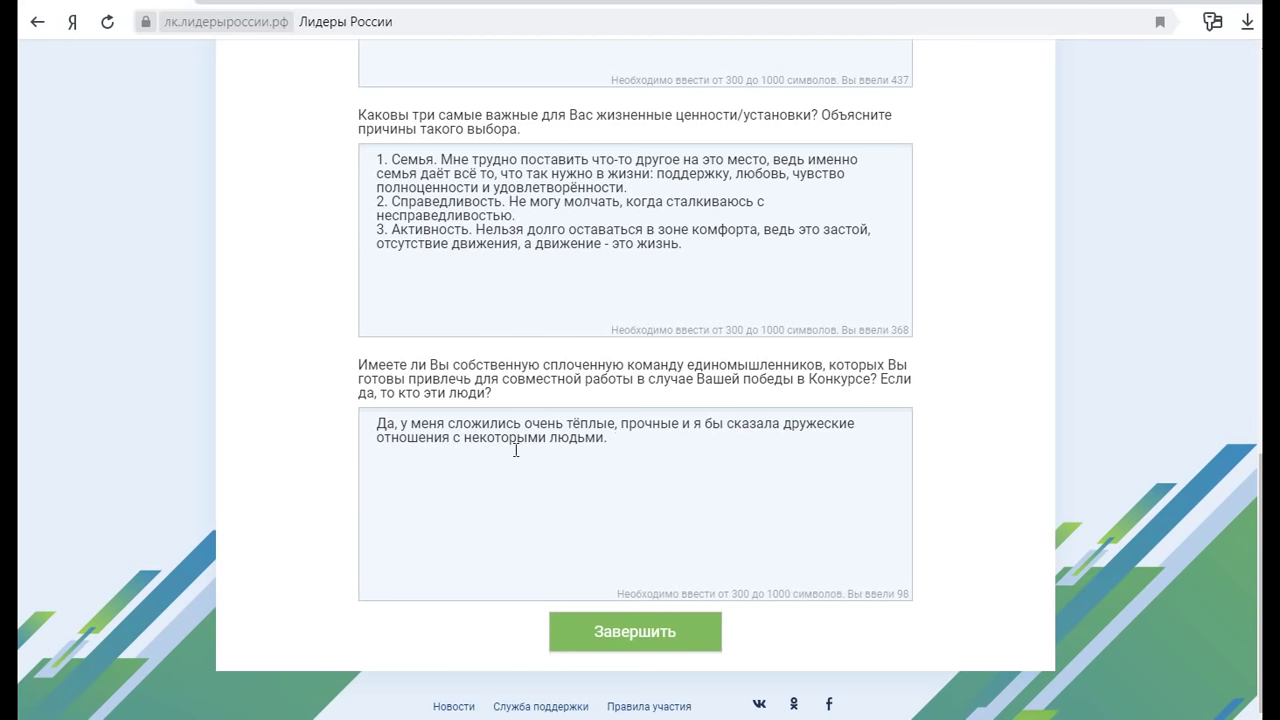
text(Это мои )
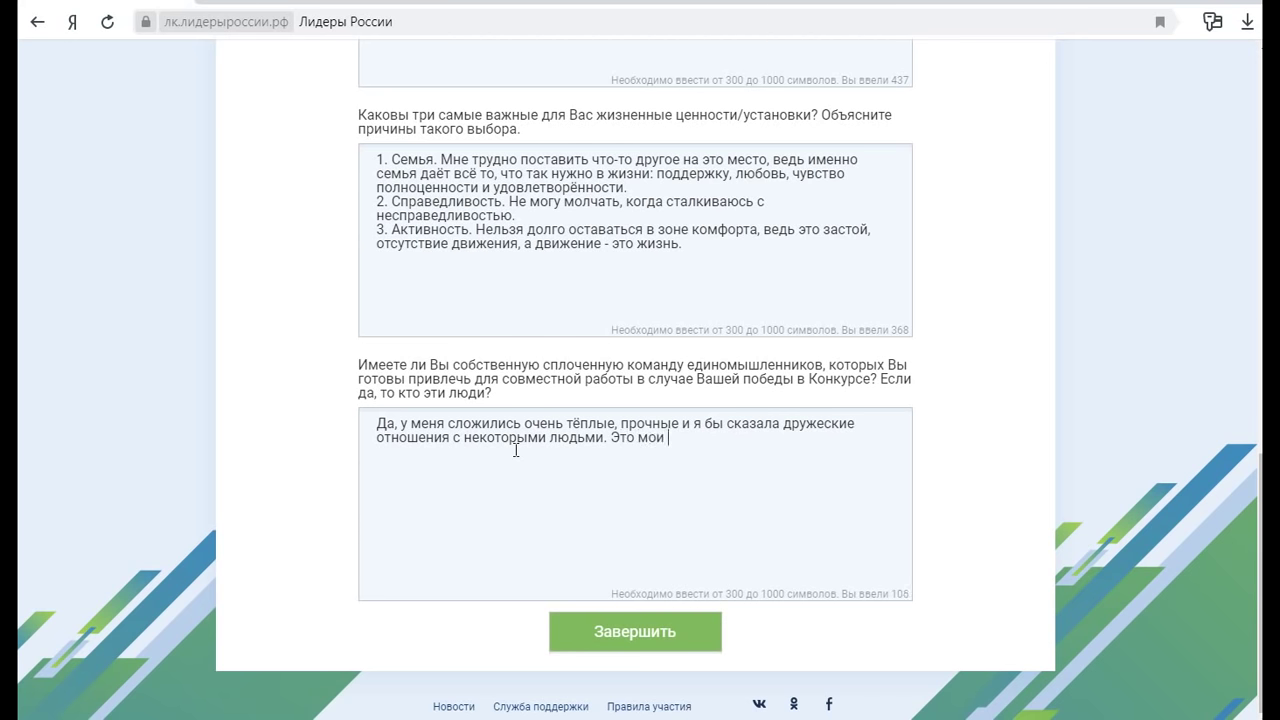
text(коллеги и друзья, а имен)
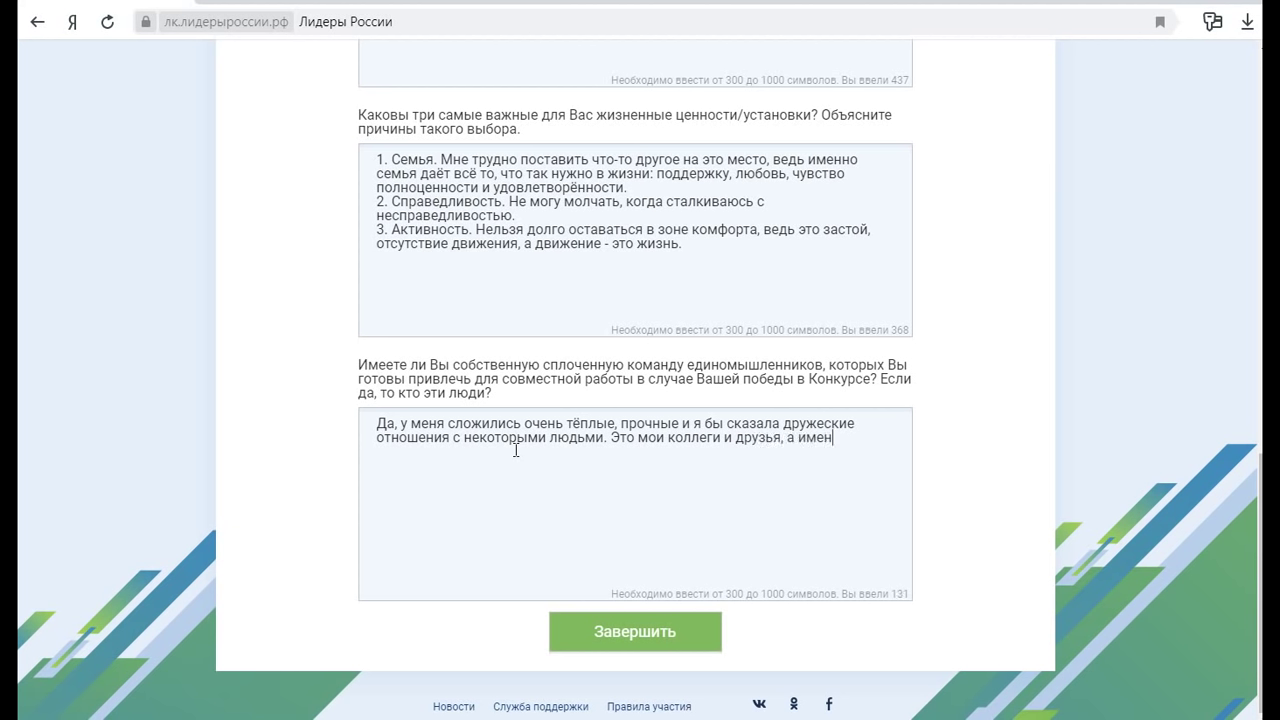
text(но:)
key(Return)
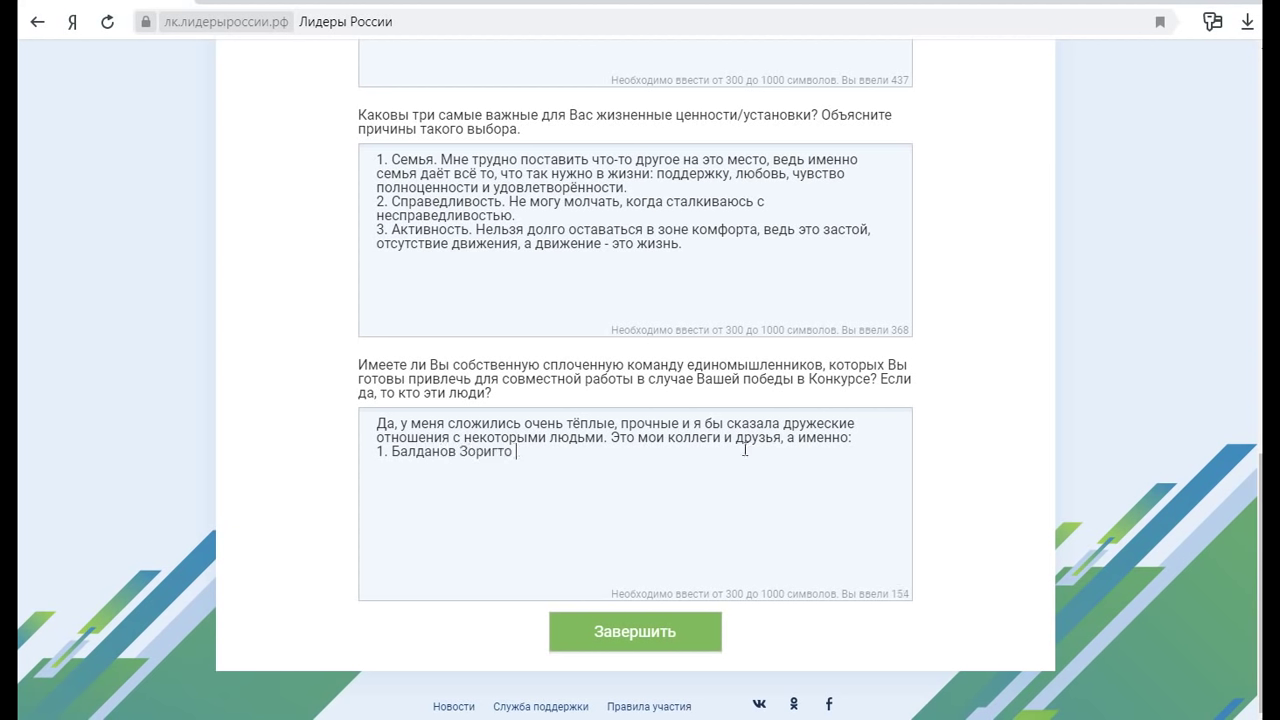
Enter team members 2–4 by name on separate numbered lines, correcting typos
key(Return)
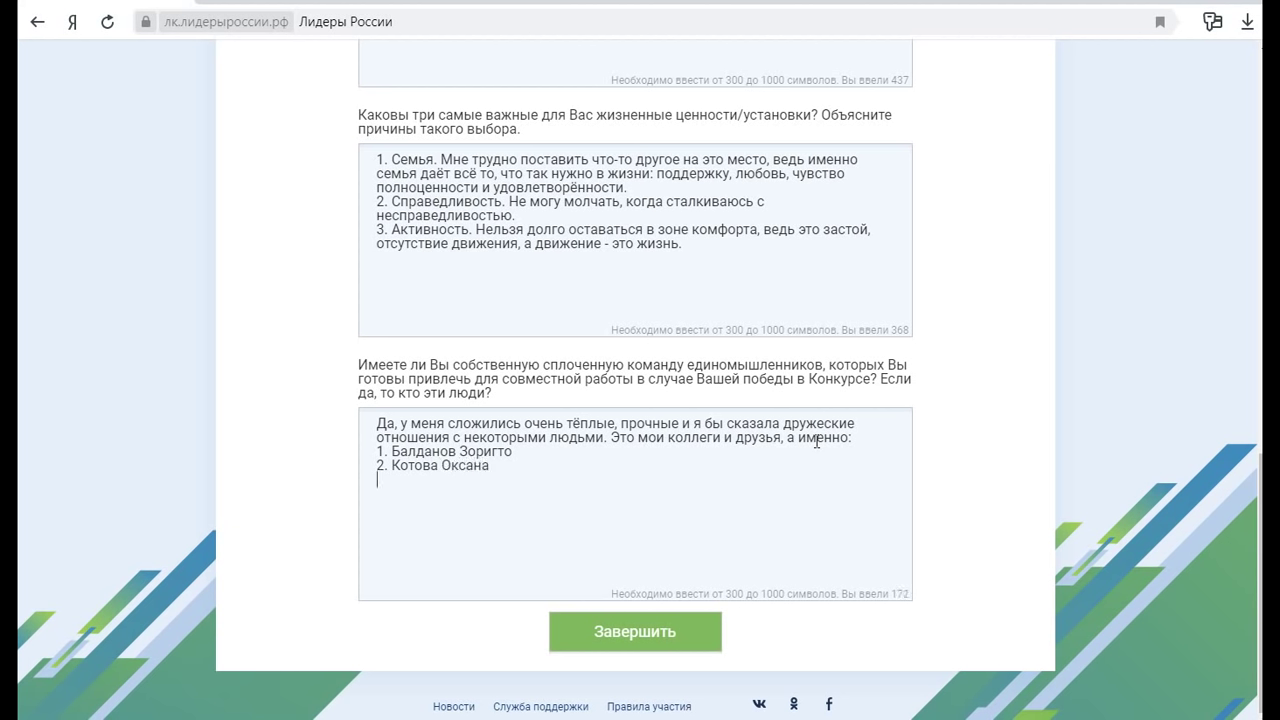
key(Return)
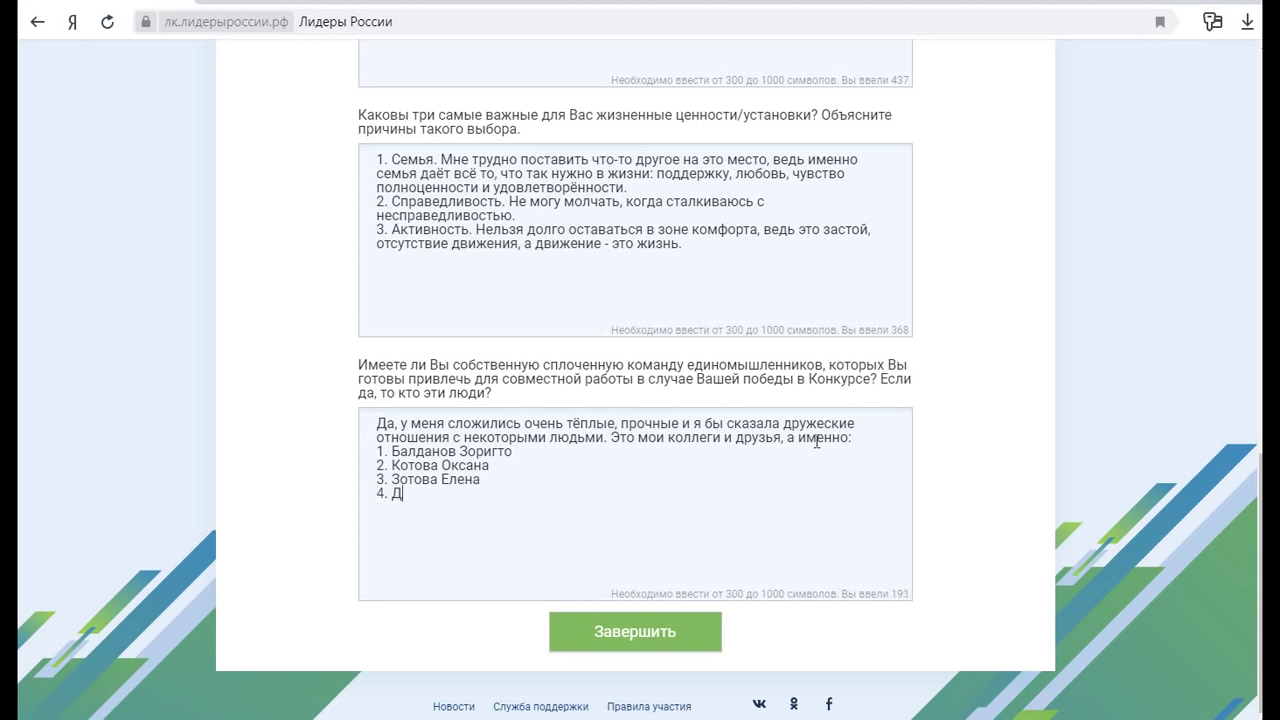
Insert ', родственники' after 'коллеги' and add team members 5 and 6 by name
click(723, 440)
text(, род)
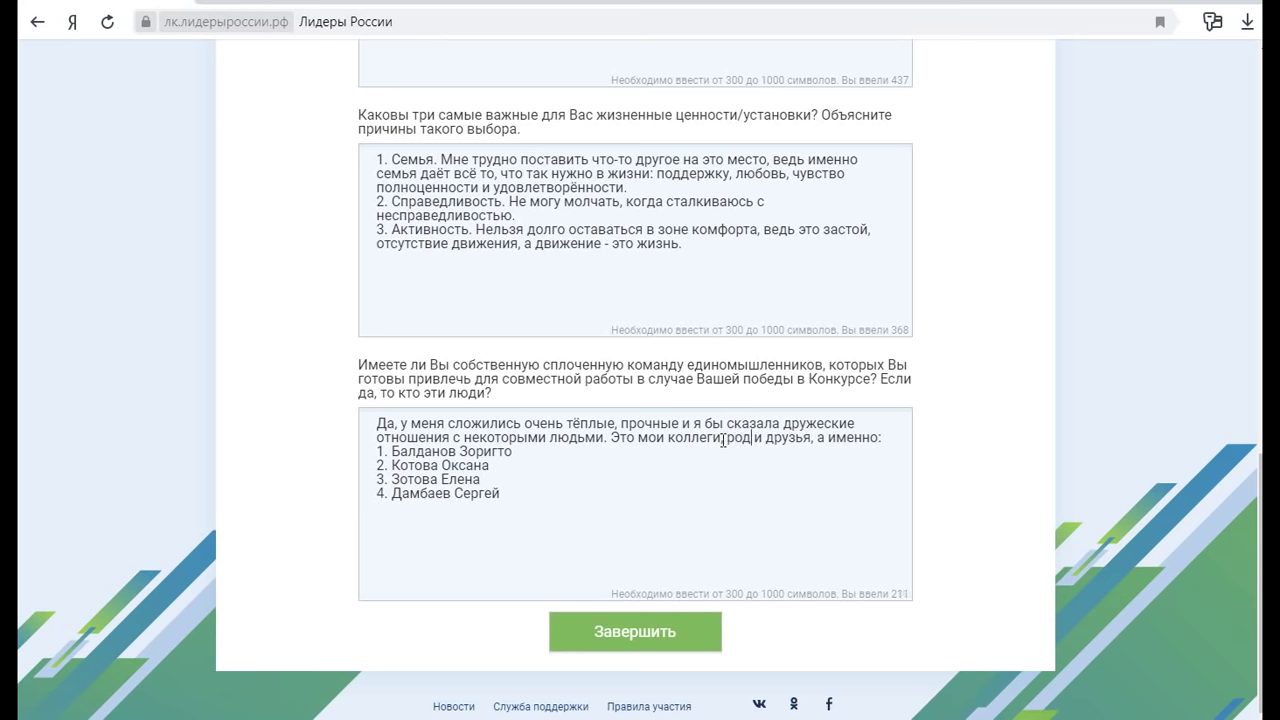
text(ственники)
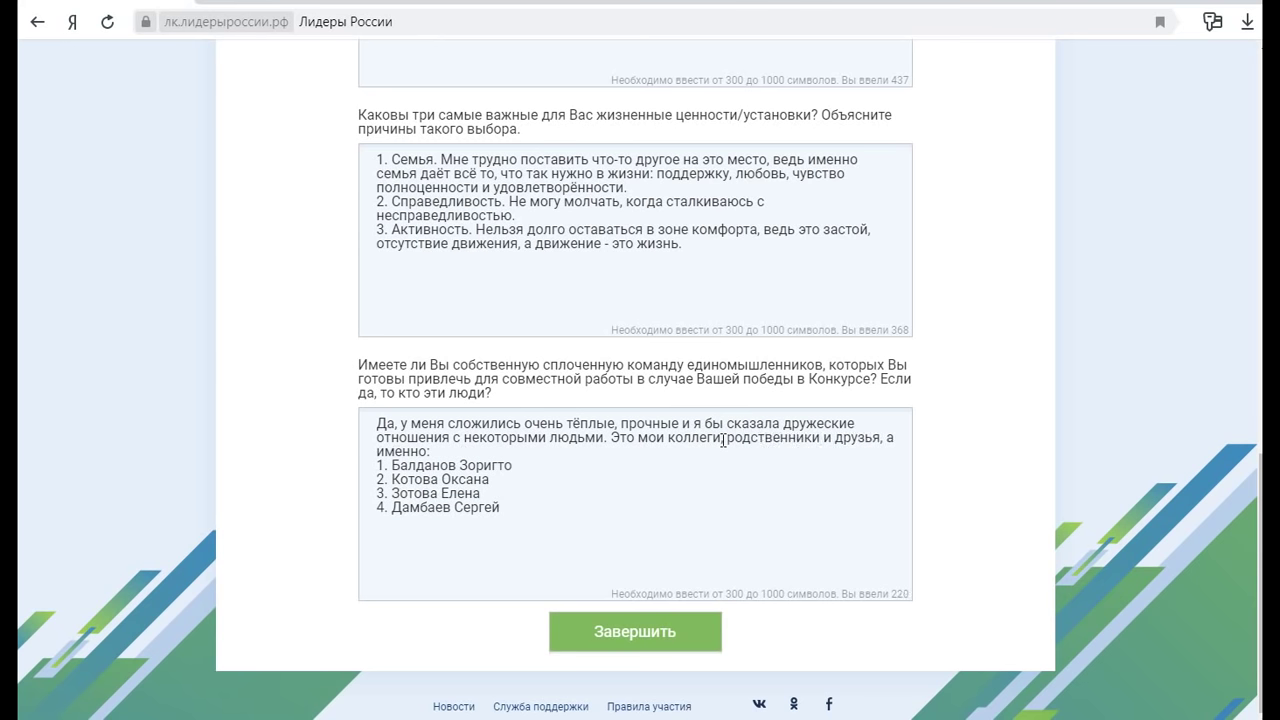
click(506, 502)
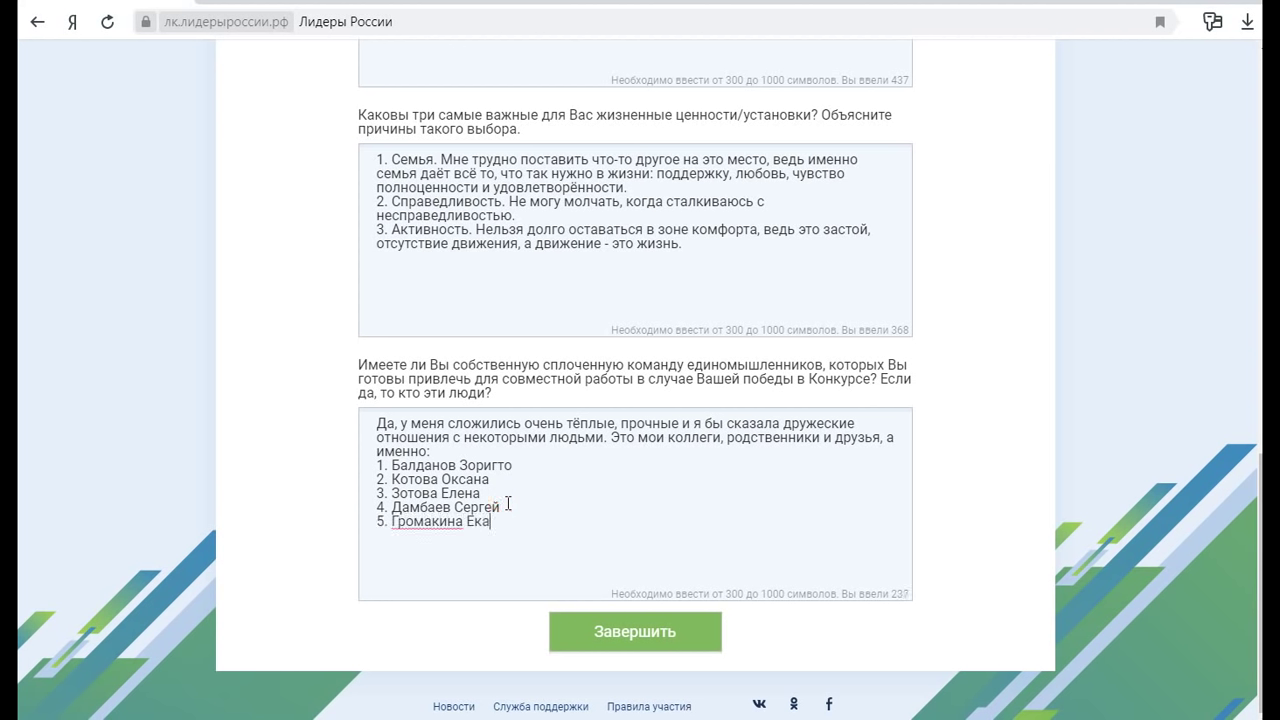
key(Return)
Insert 'которых я готова взять в свою команду в случае победы в Конкурсе,' before 'а именно' and submit the section
click(889, 437)
text(которых я )
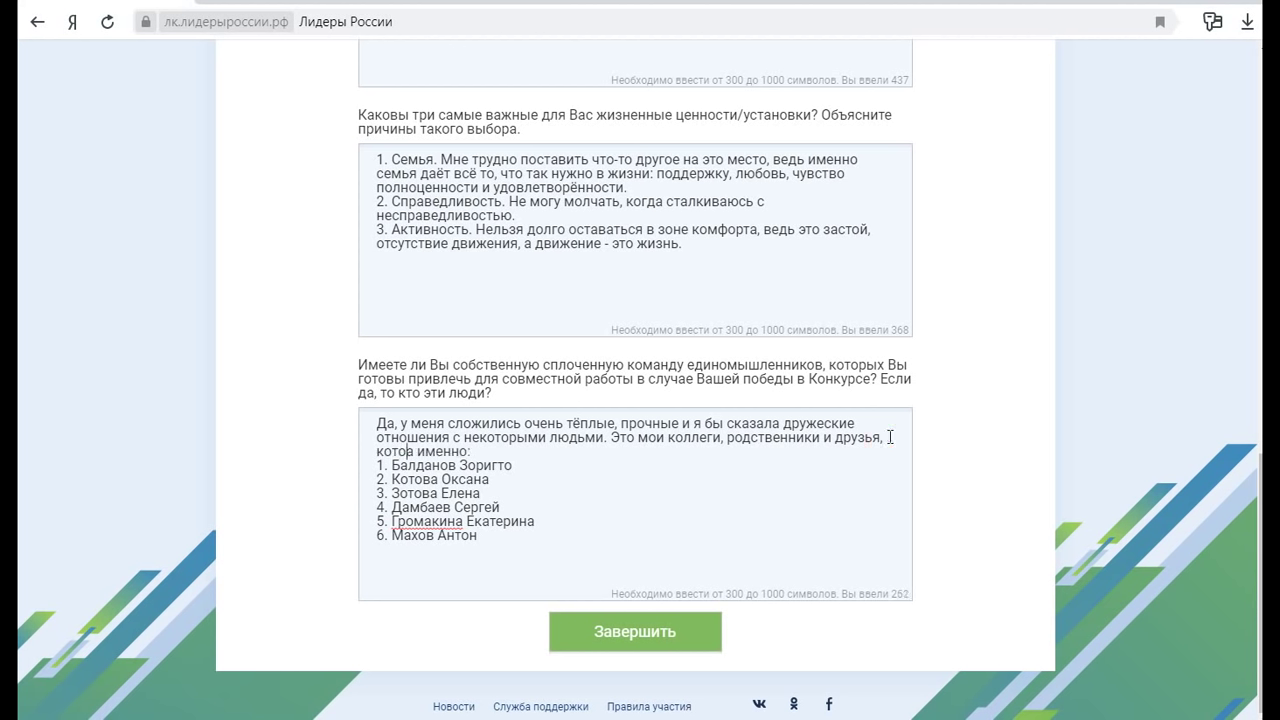
text(готова вз)
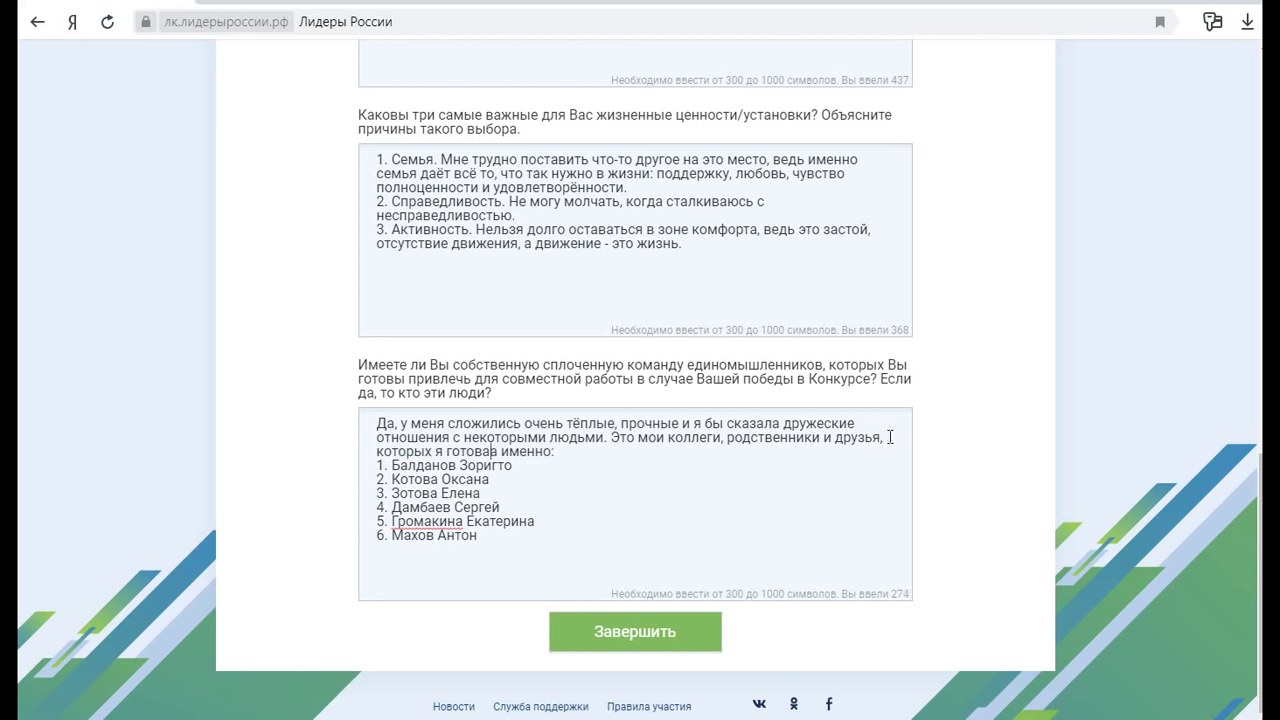
text(ять в свою к)
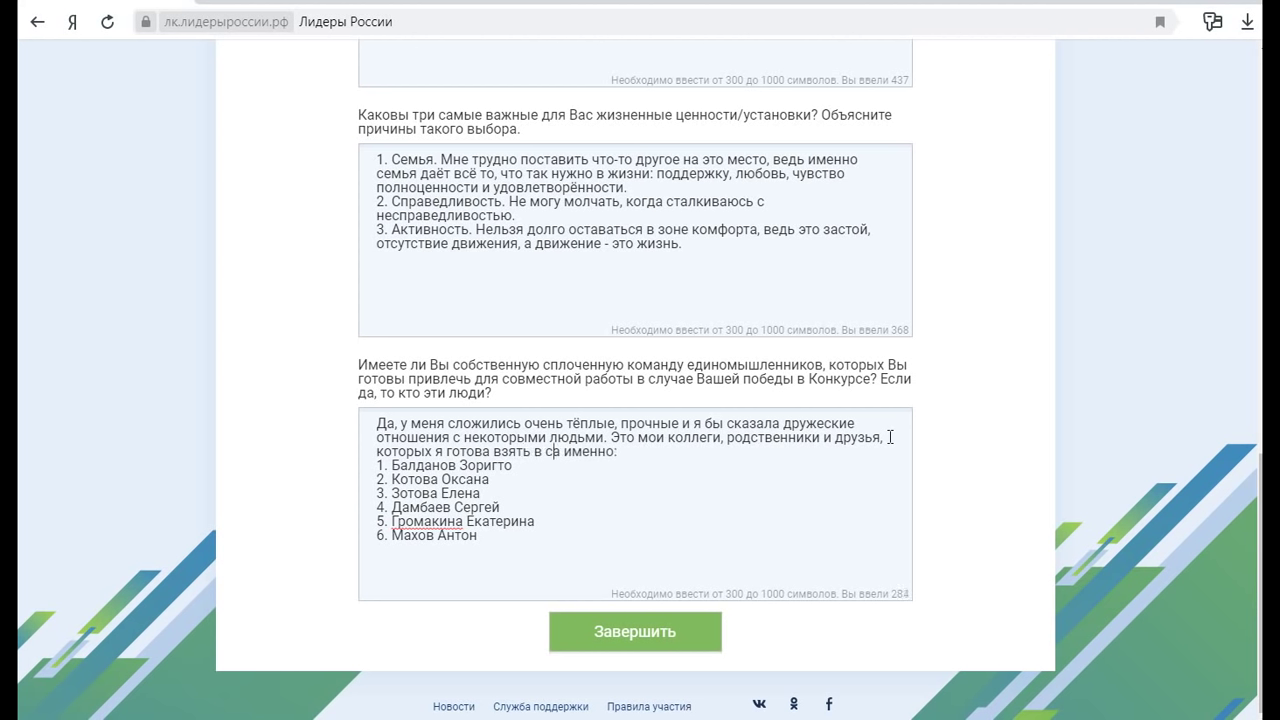
text(оманду )
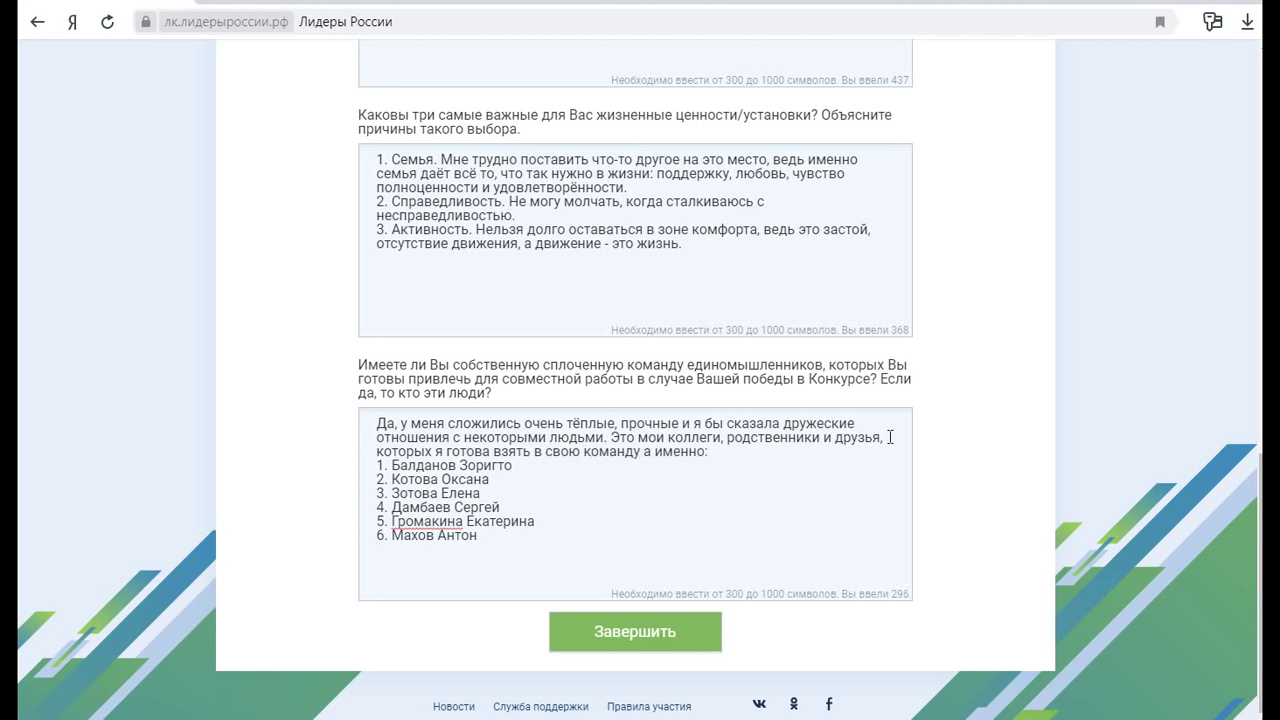
text(в случае побк)
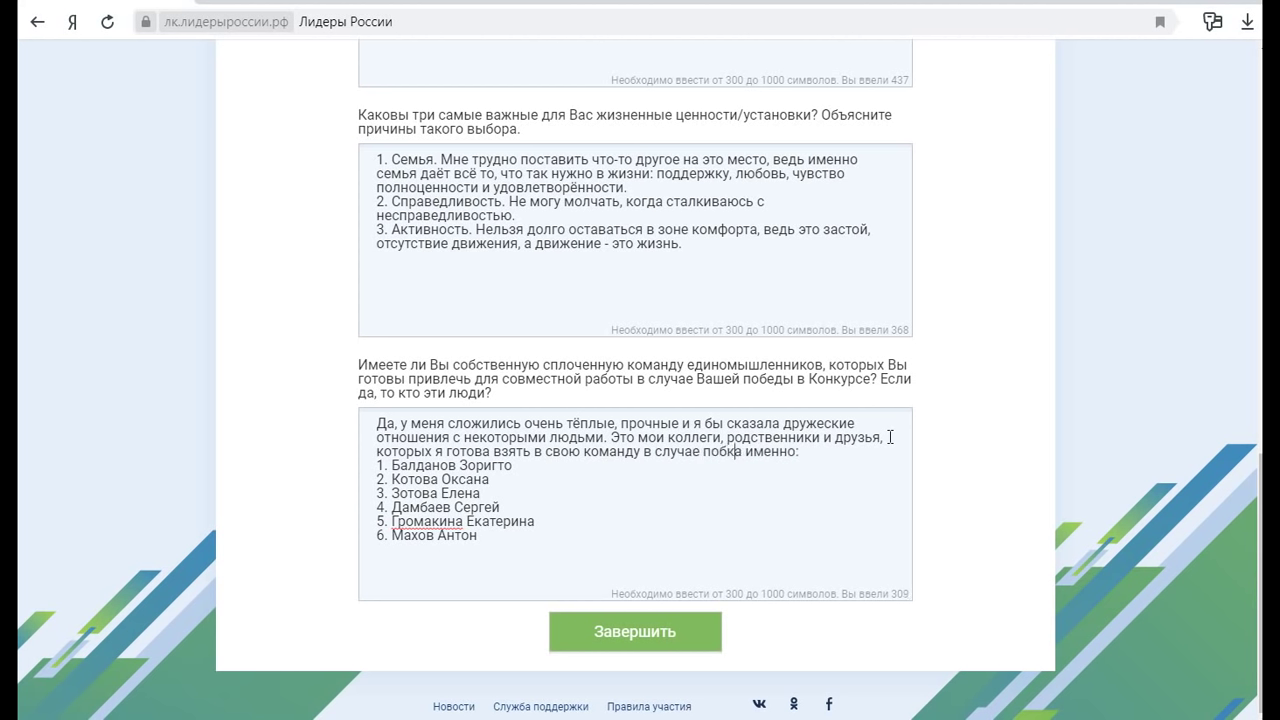
key(BackSpace)
text(еды в Кон)
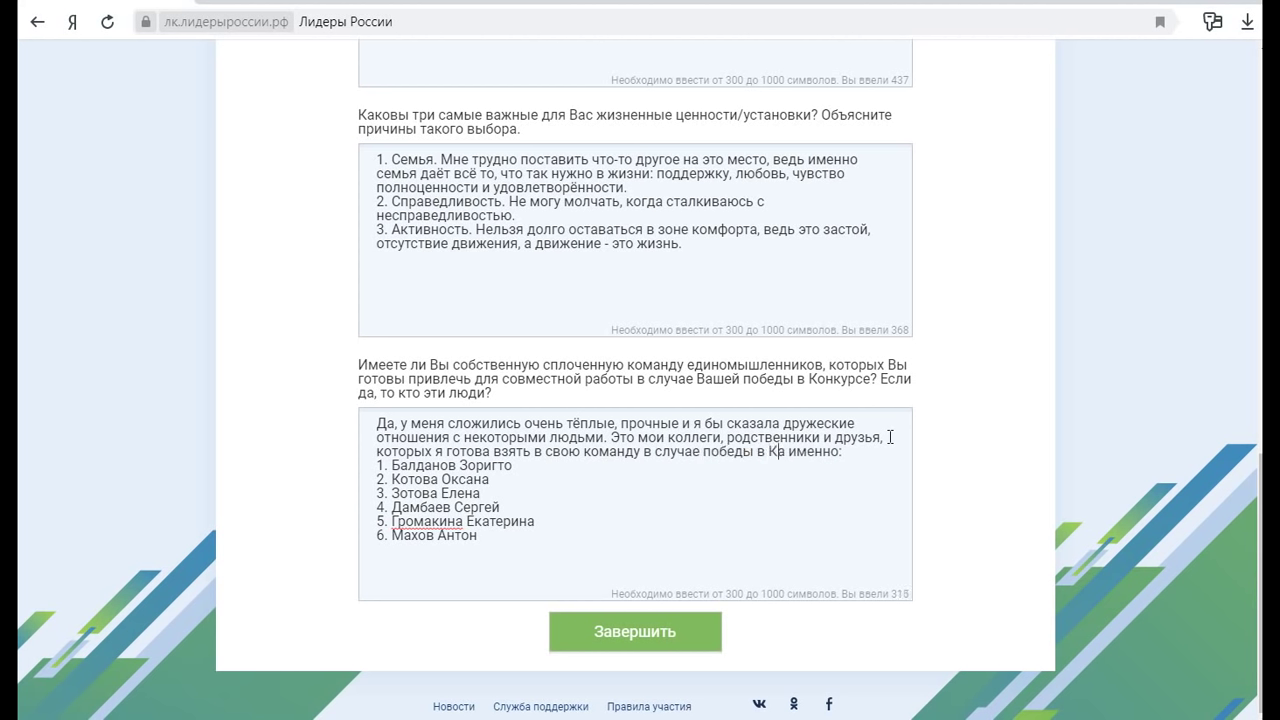
text(курсе)
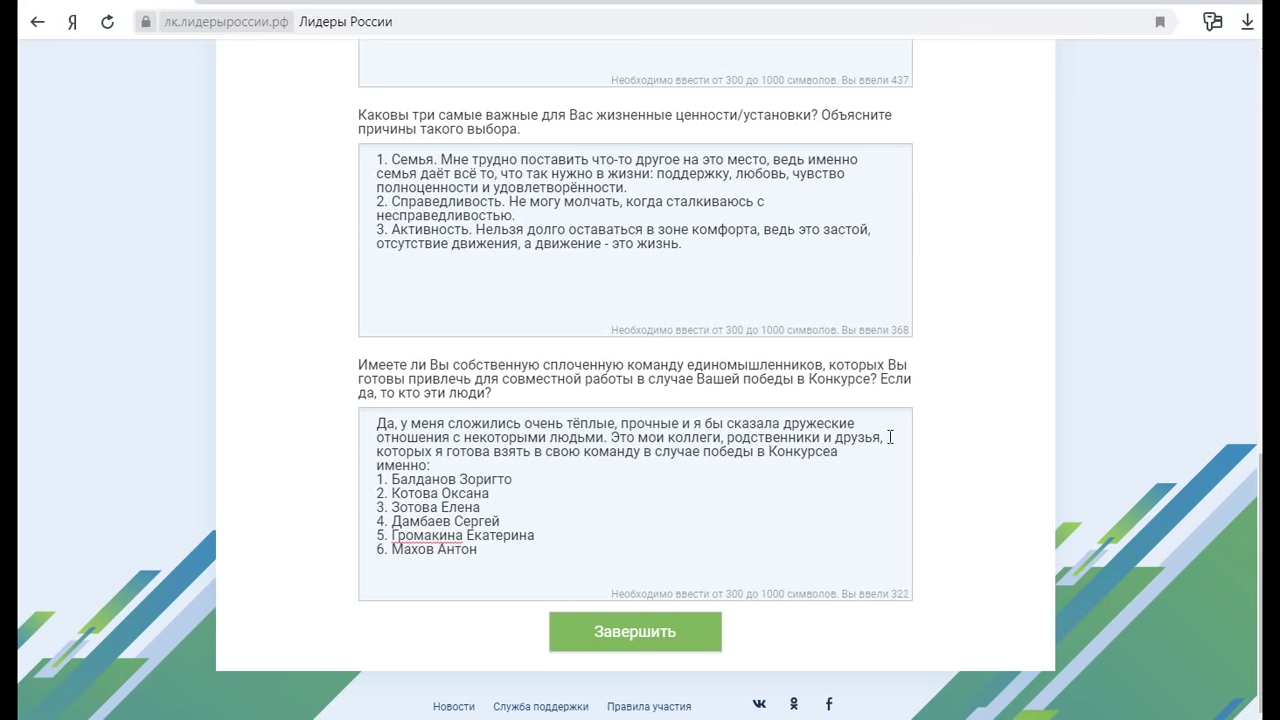
text(,)
click(652, 632)
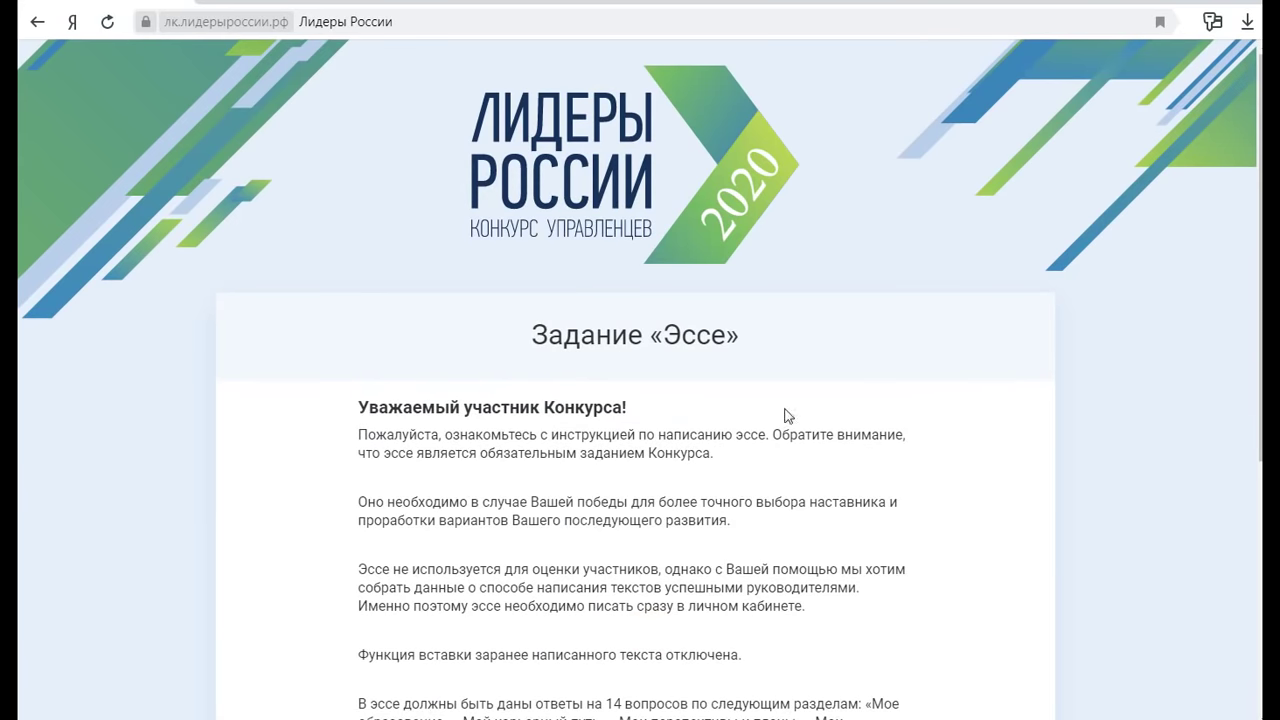
Open the 'Мои решения' essay section from the Эссе page and start it
scroll(740, 418, down, 4)
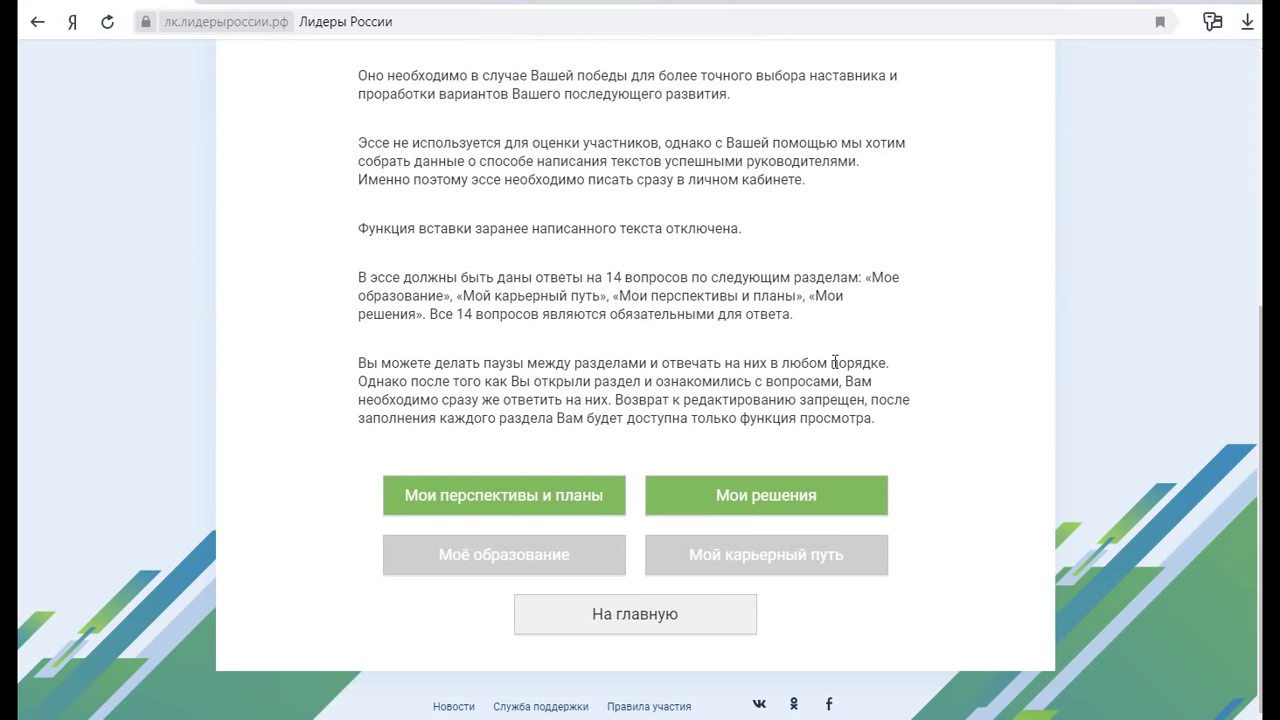
click(769, 497)
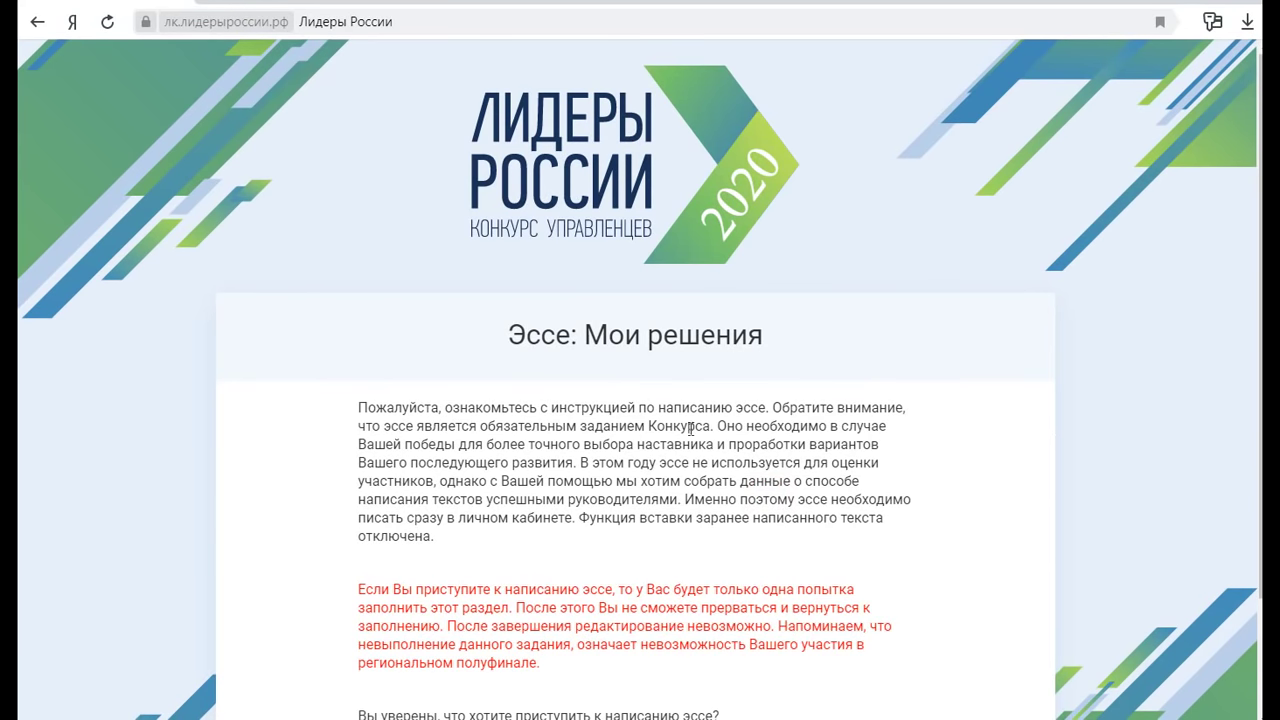
scroll(752, 402, down, 2)
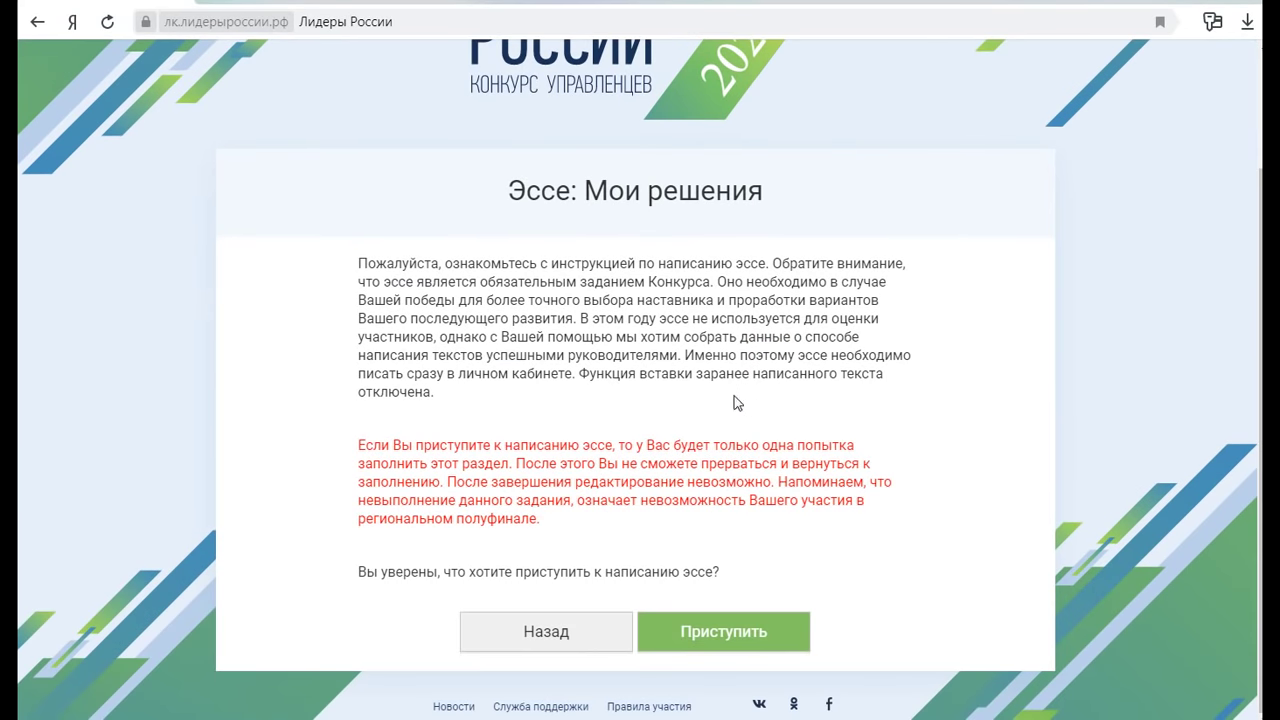
click(724, 633)
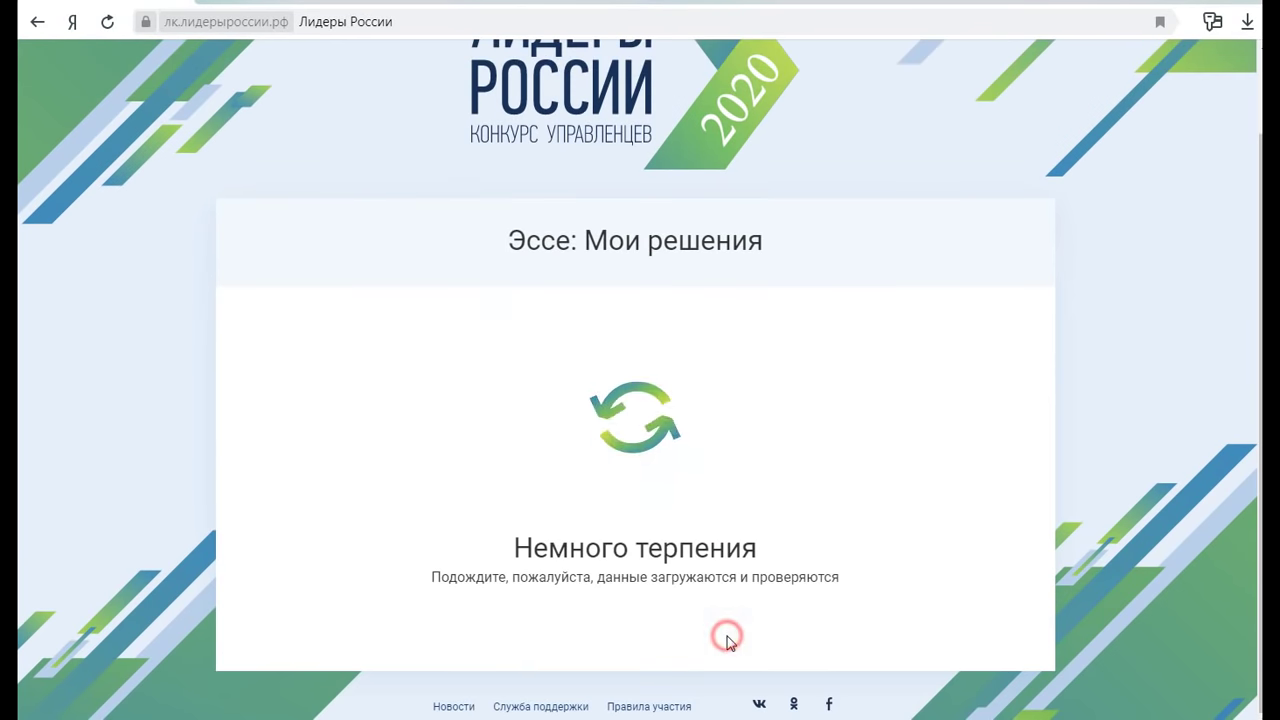
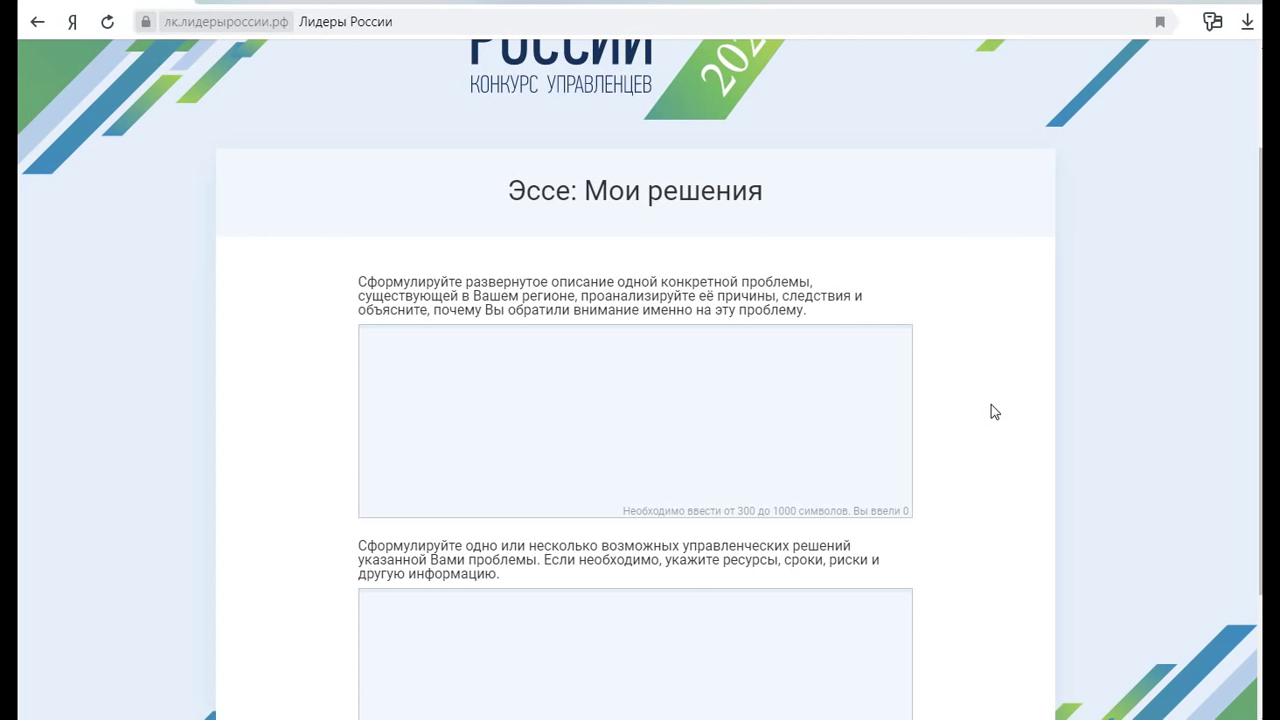
Write the opening paragraph on the acute regional shortage of kindergarten and nursery places, from a mother's view
click(664, 387)
text(В моём регионе с)
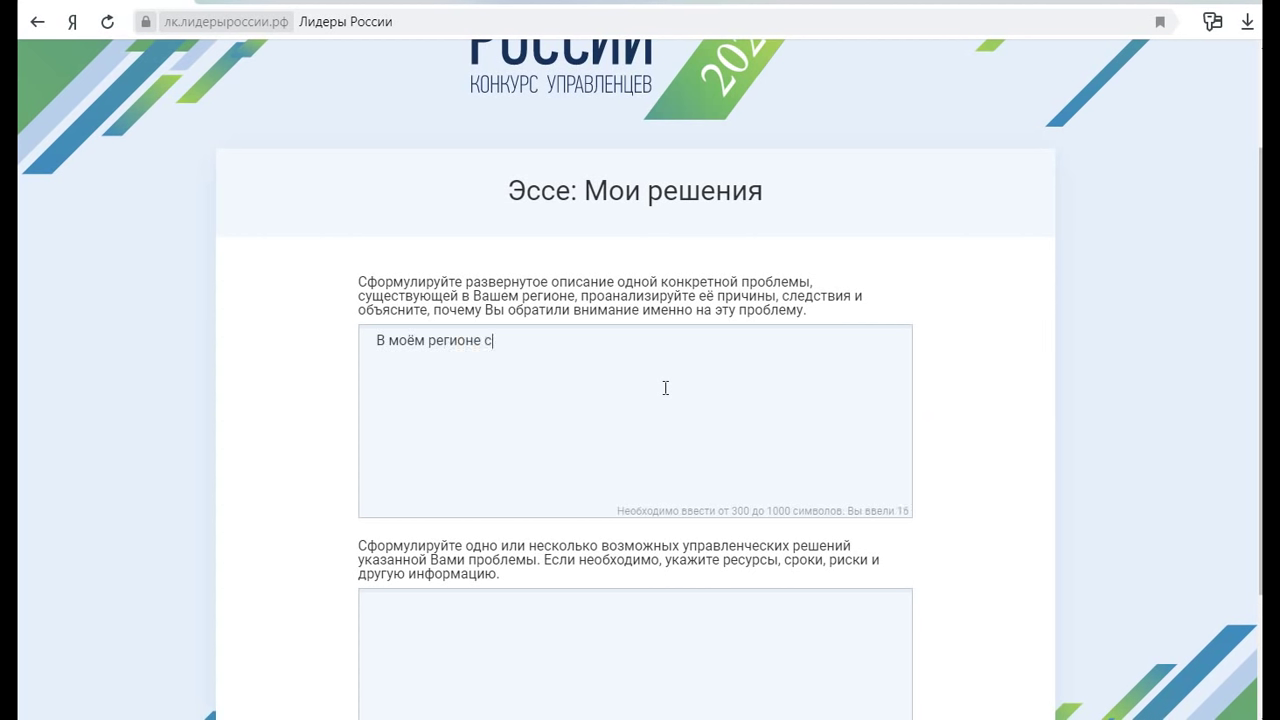
text(уществует острая не)
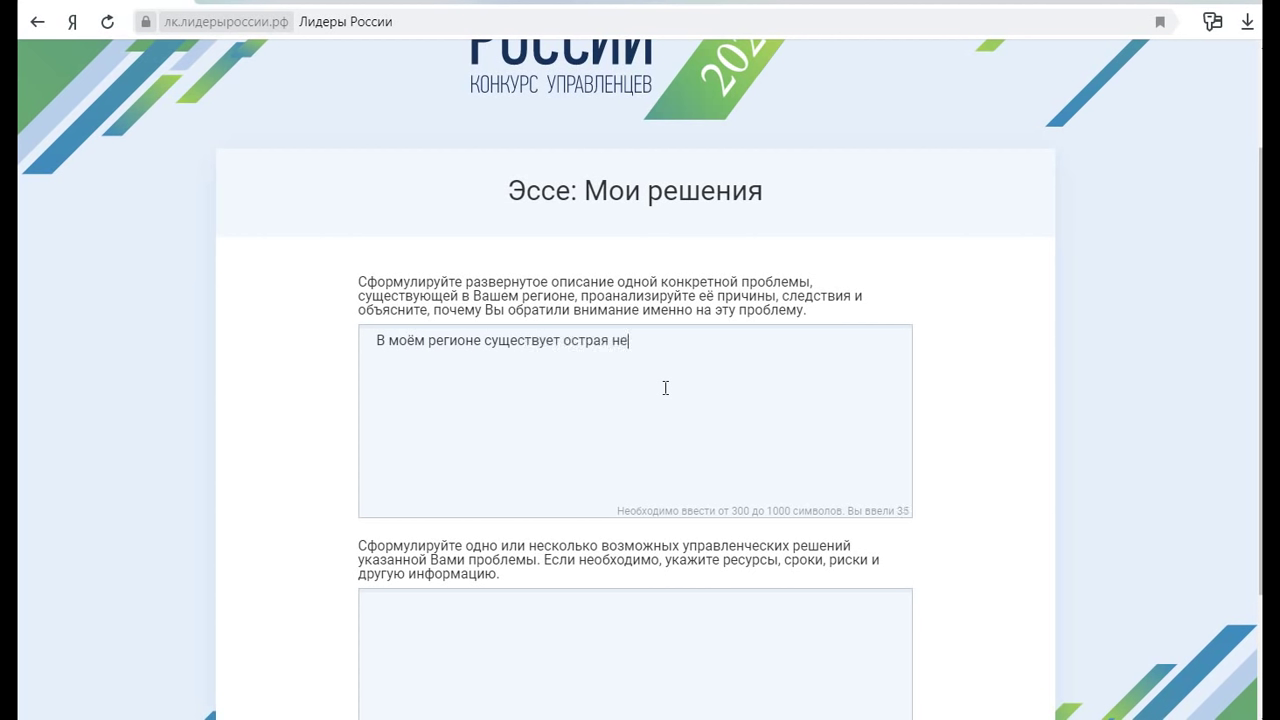
text(хватка мест в детс)
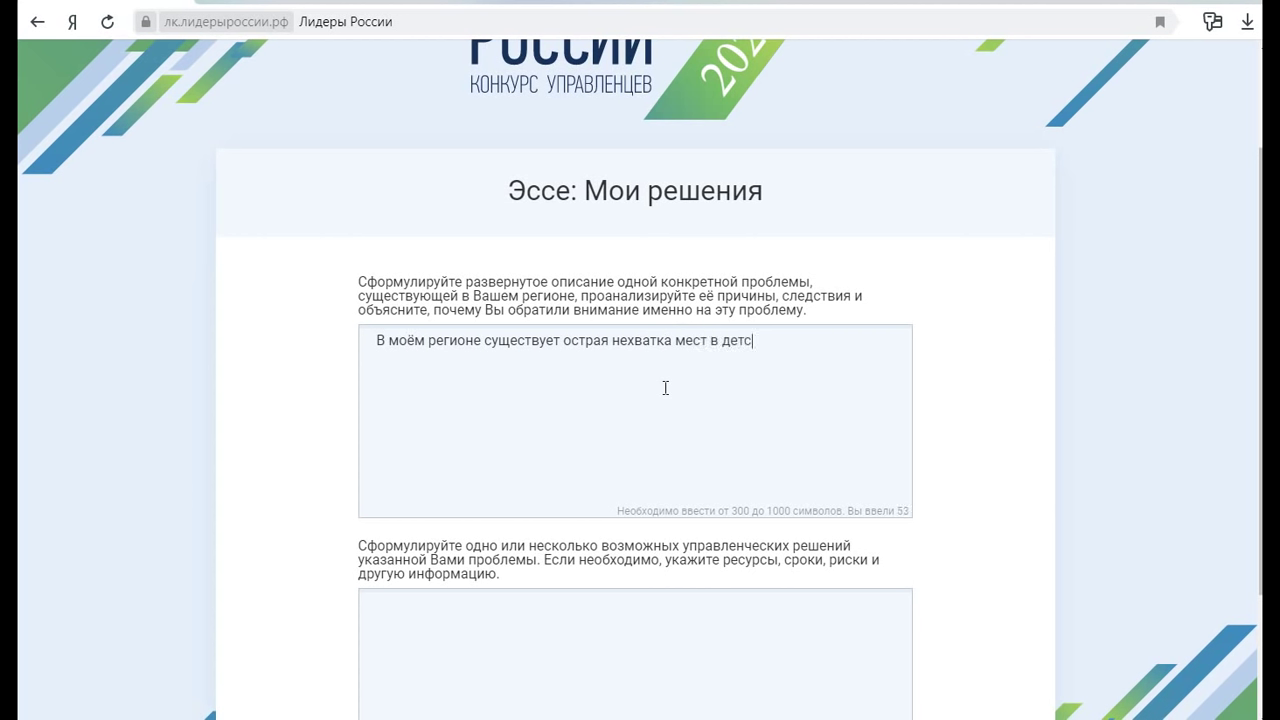
text(ких садах и яслях)
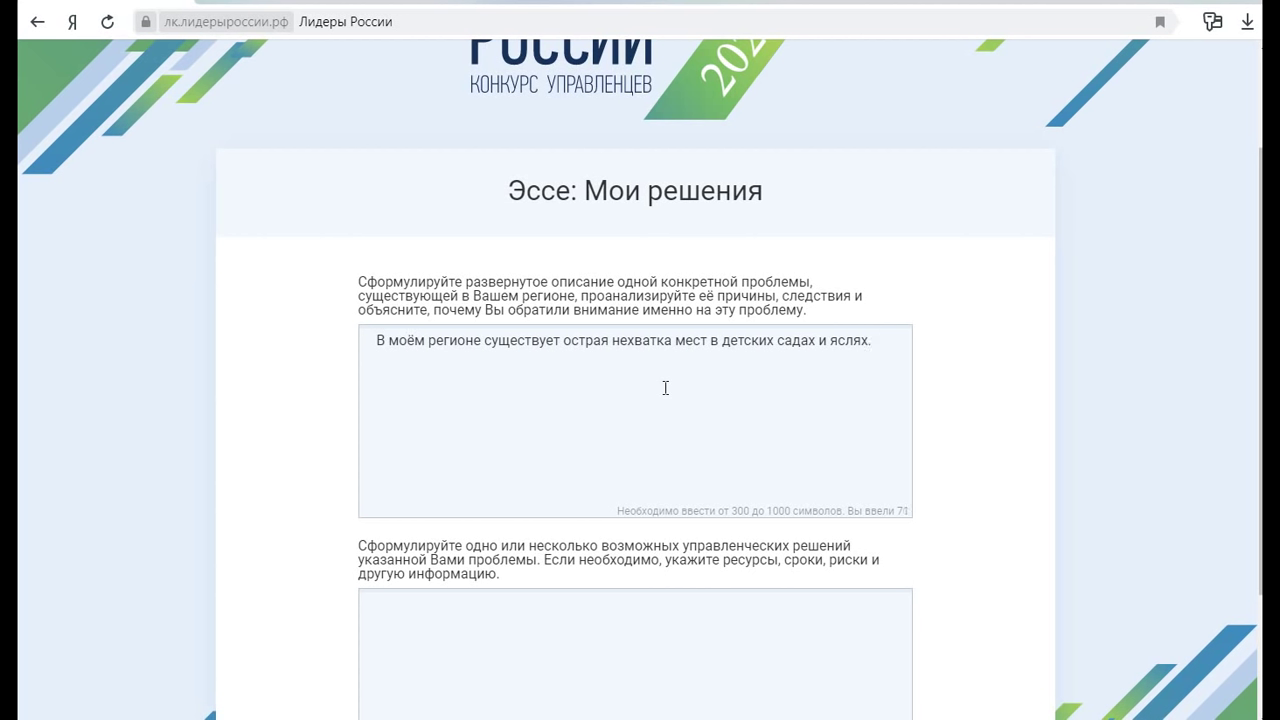
text(Я обраттила своё)
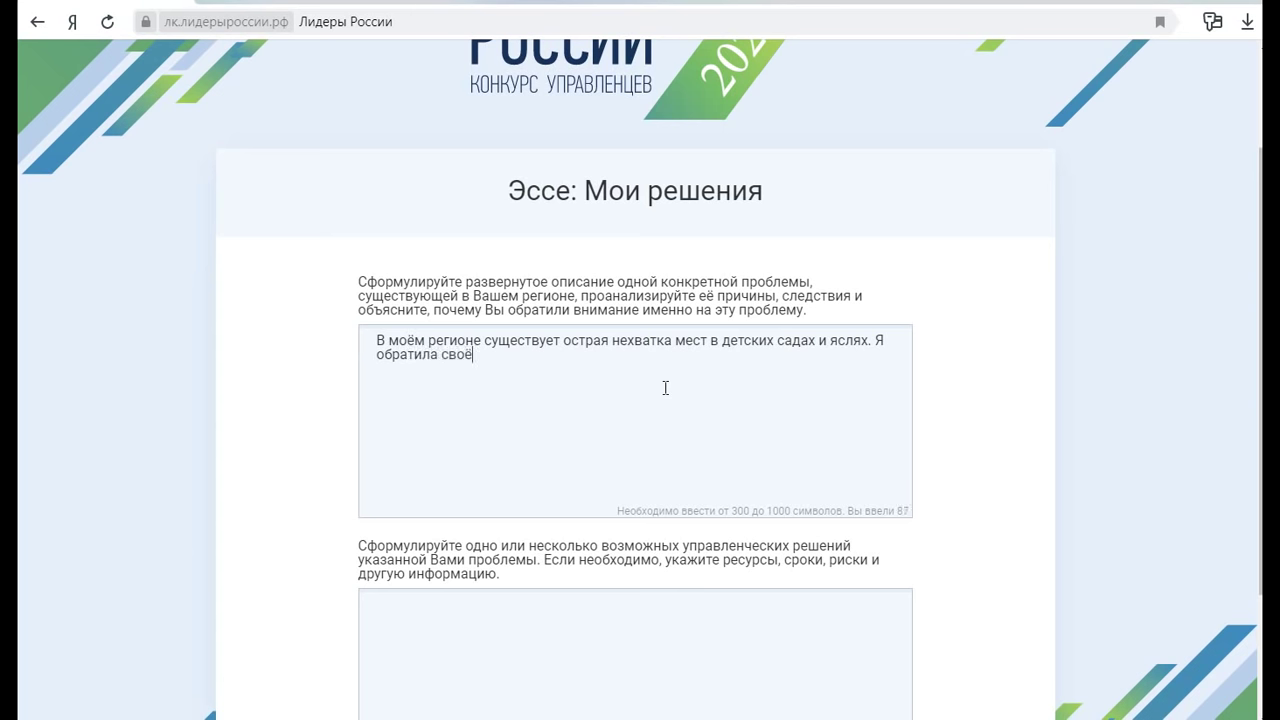
text( внимание име)
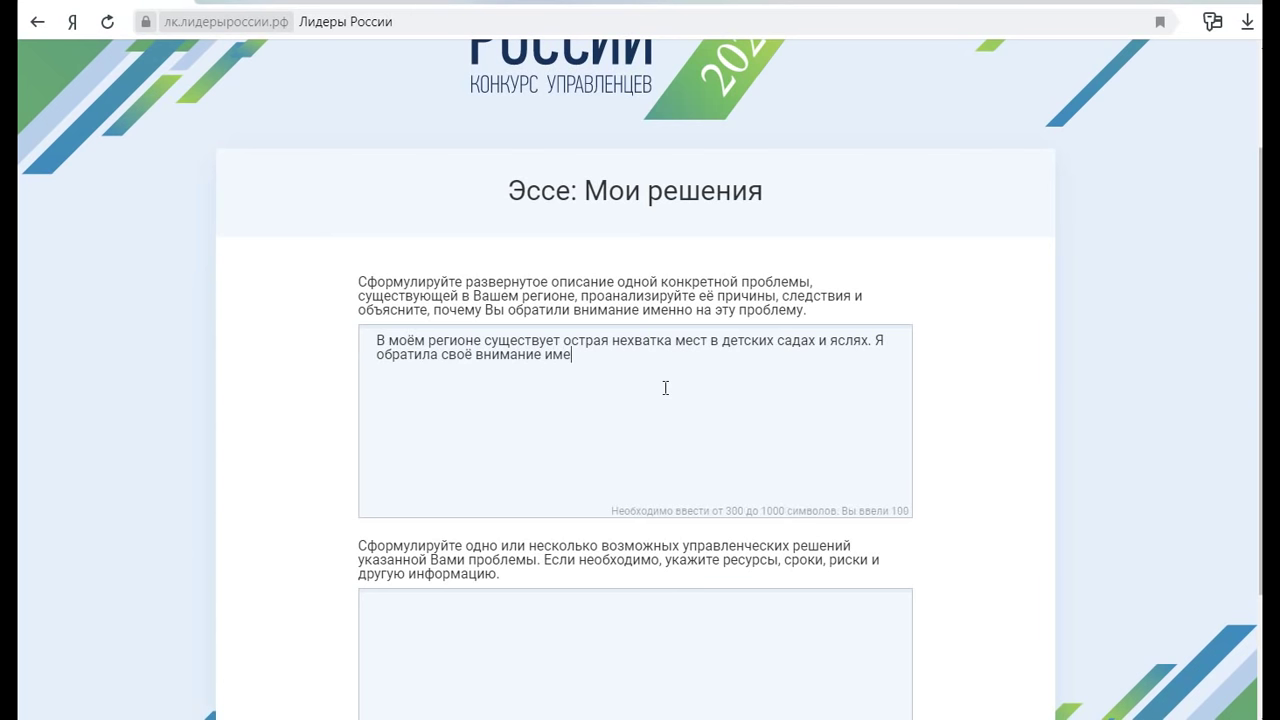
text(нно на эту проблему,)
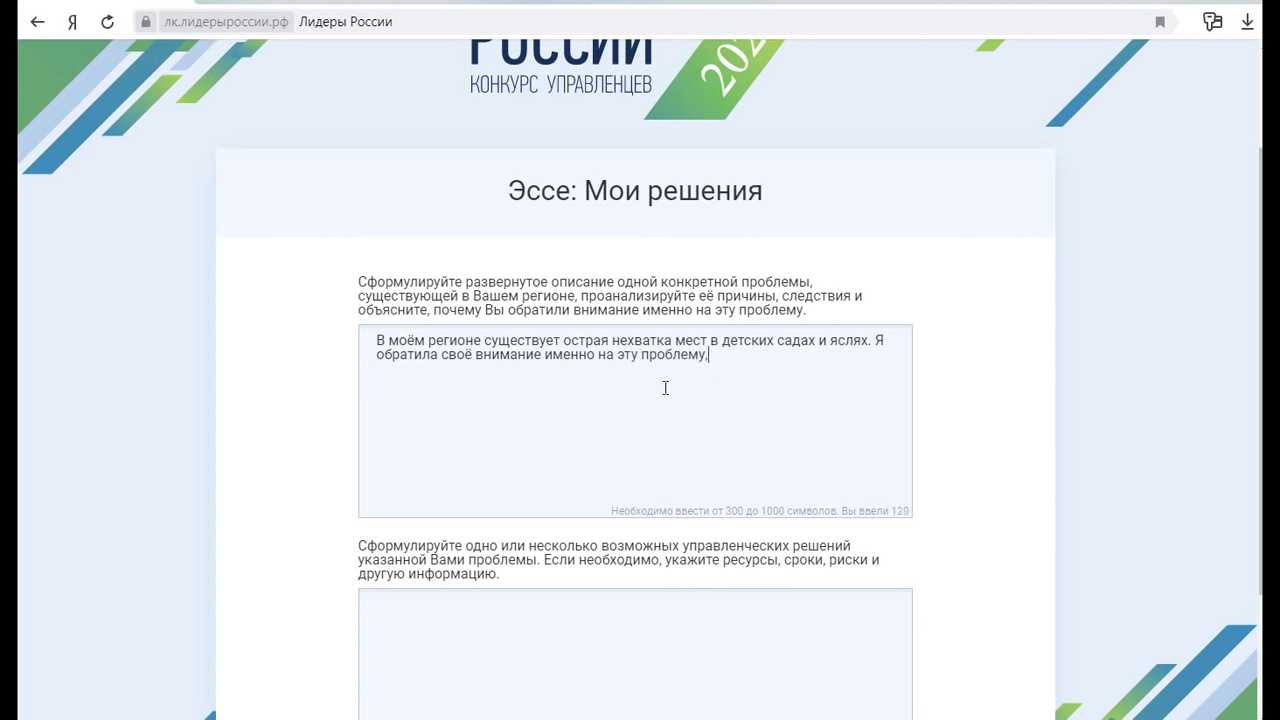
text( так как сама являюсь м)
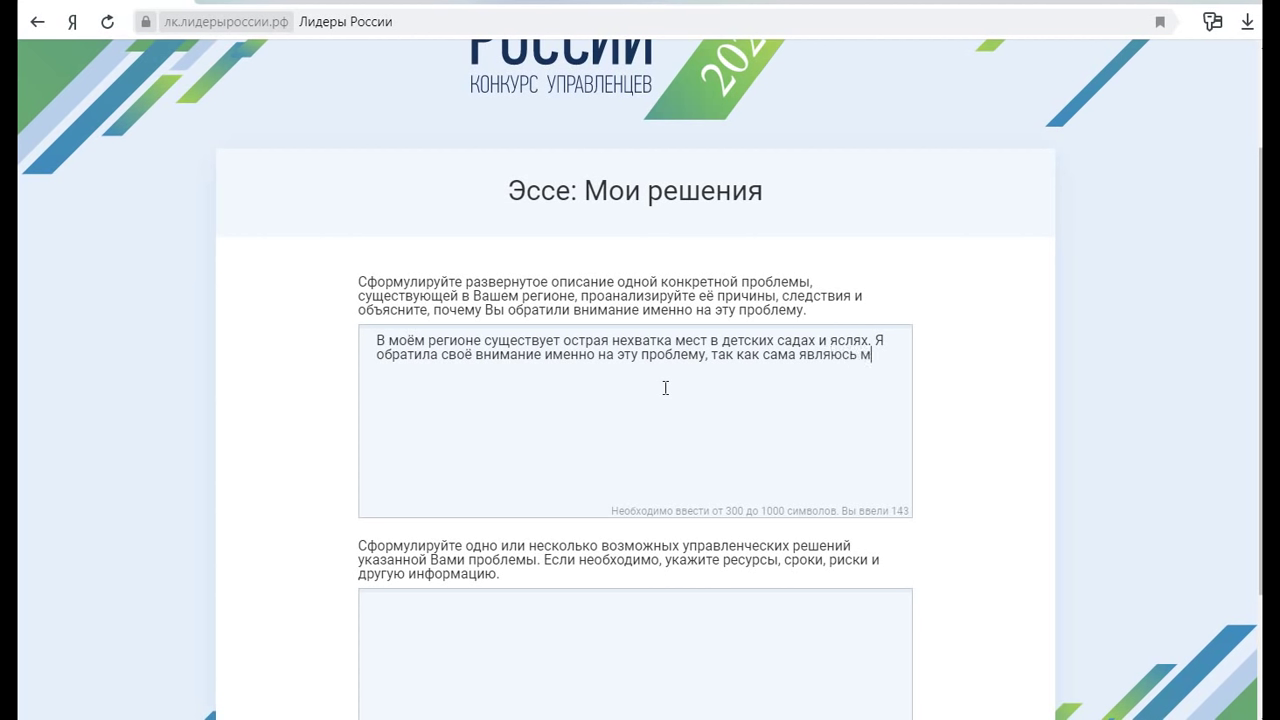
text(амой, которой через )
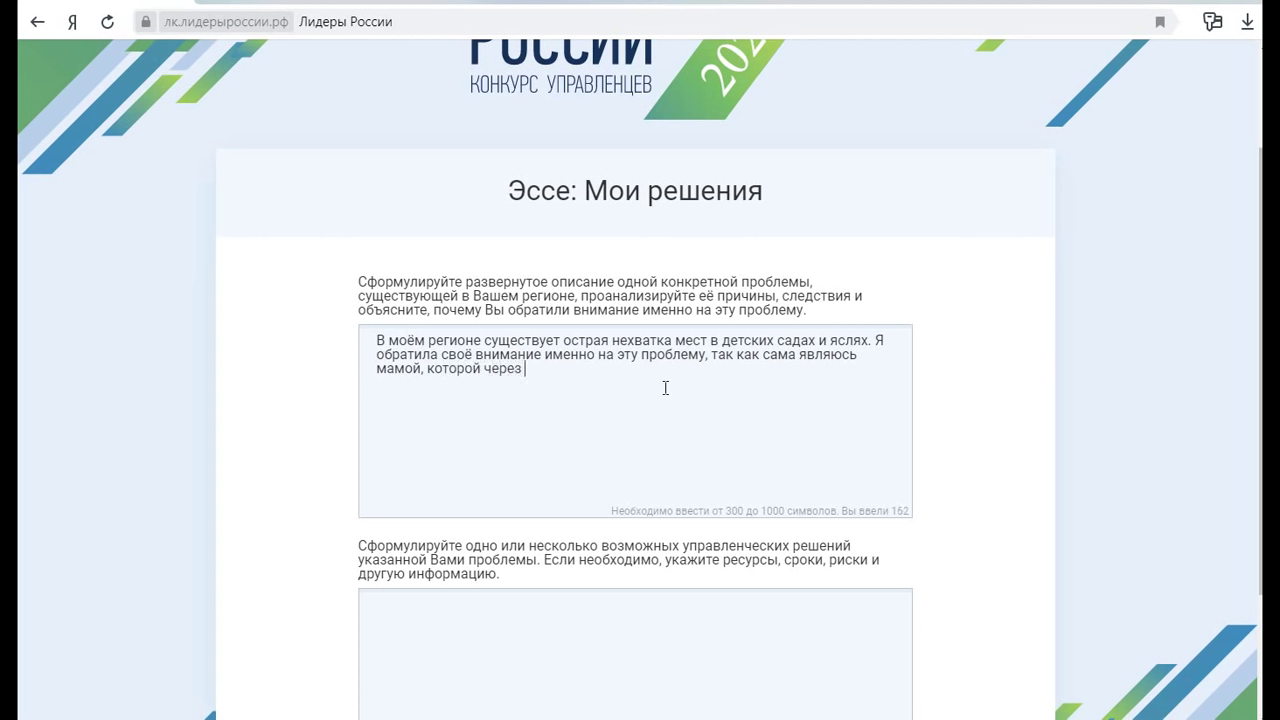
text(2 месяца нужно будет )
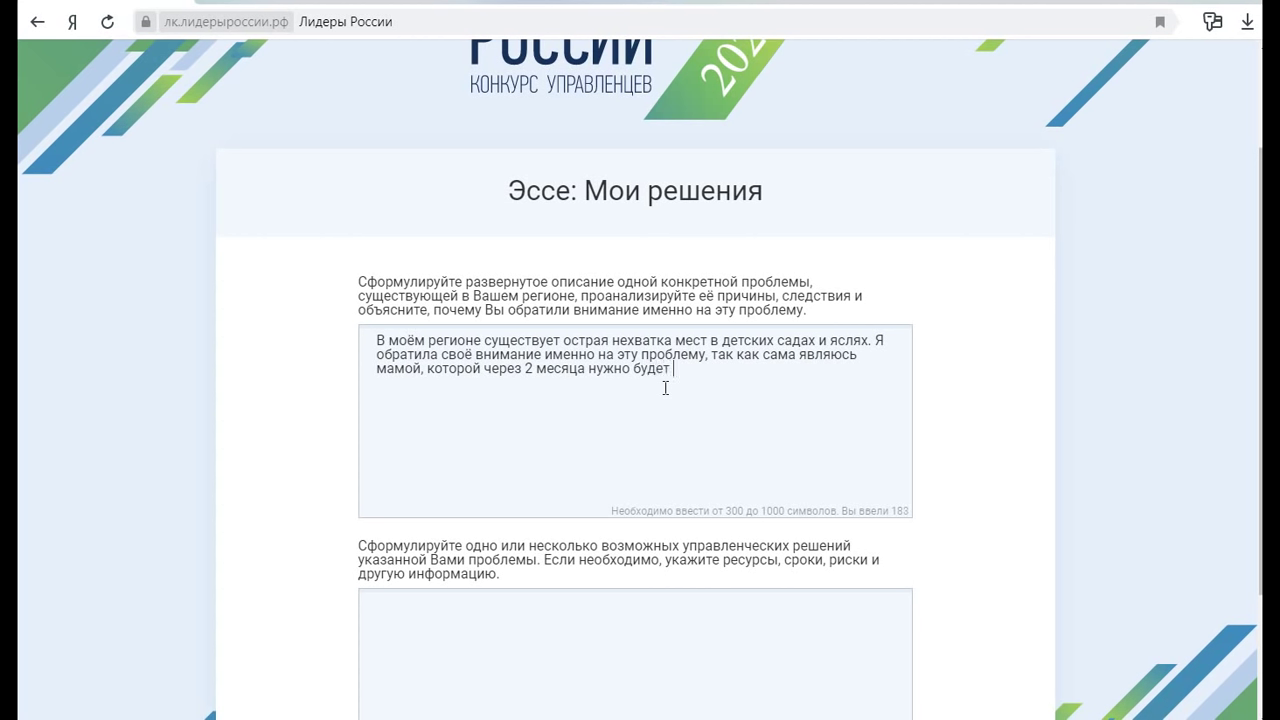
text(выходить на работу при дости)
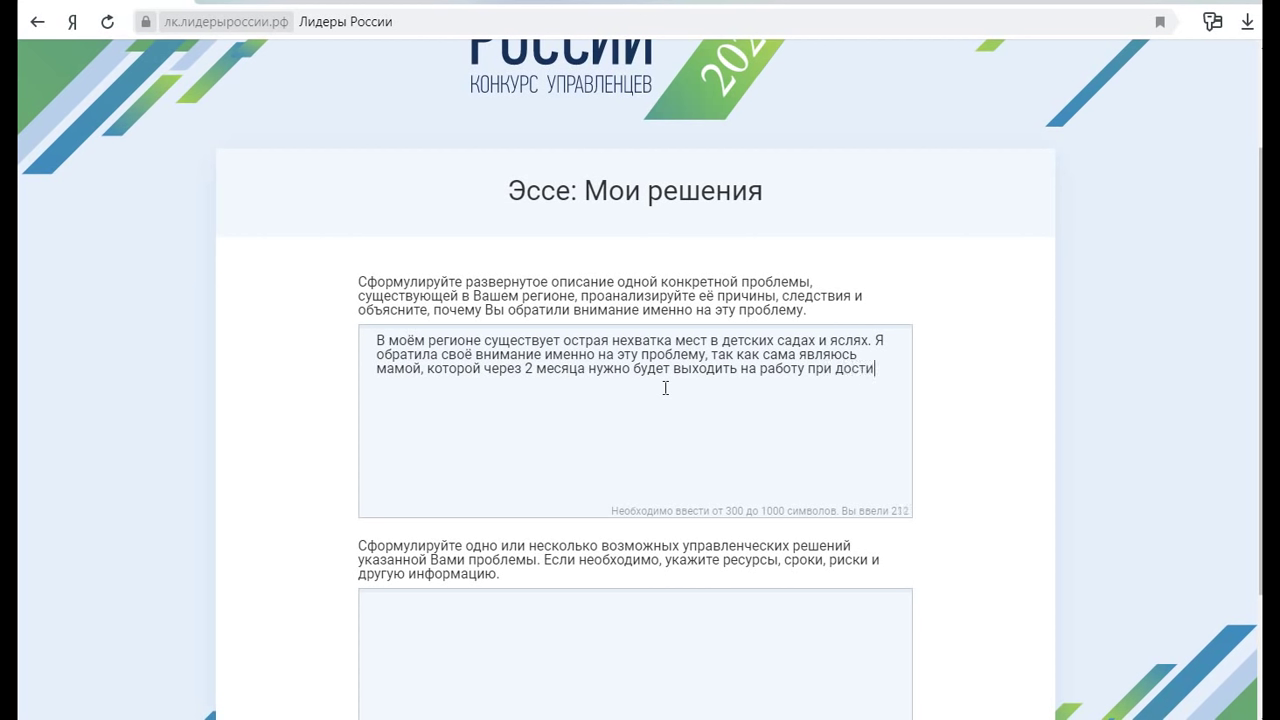
text(жении ребё)
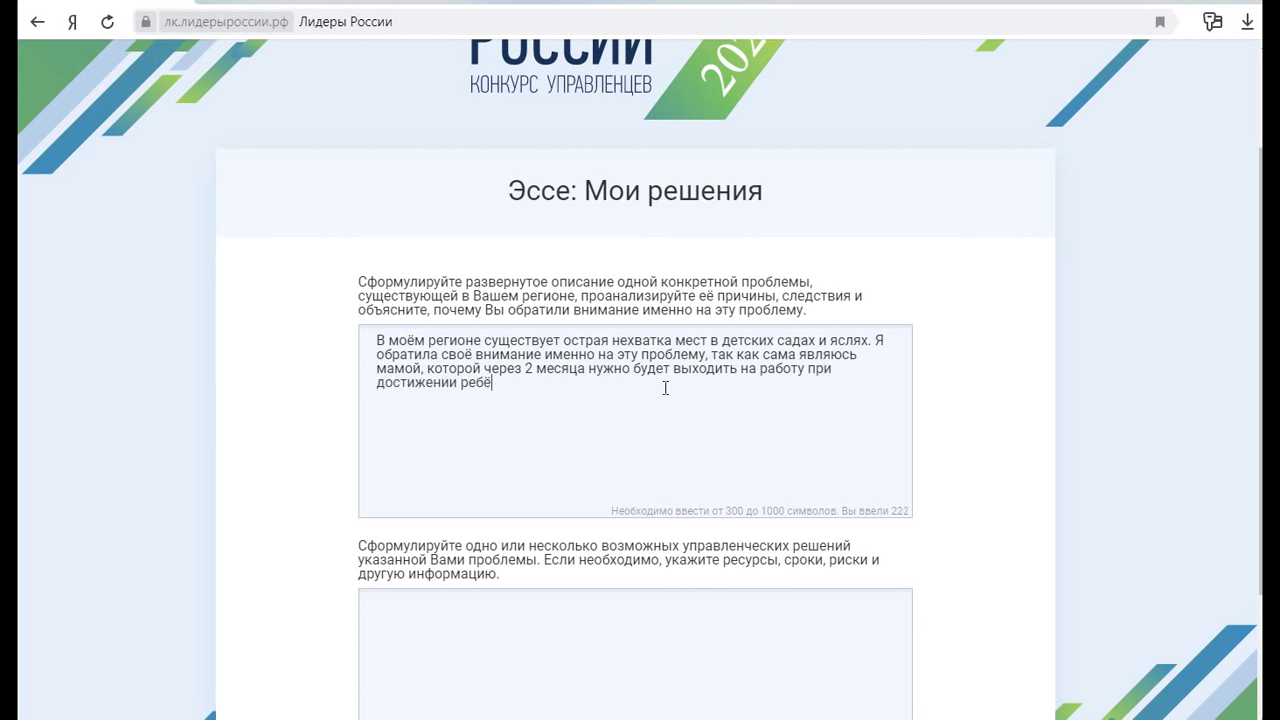
text(нком полутора лет.)
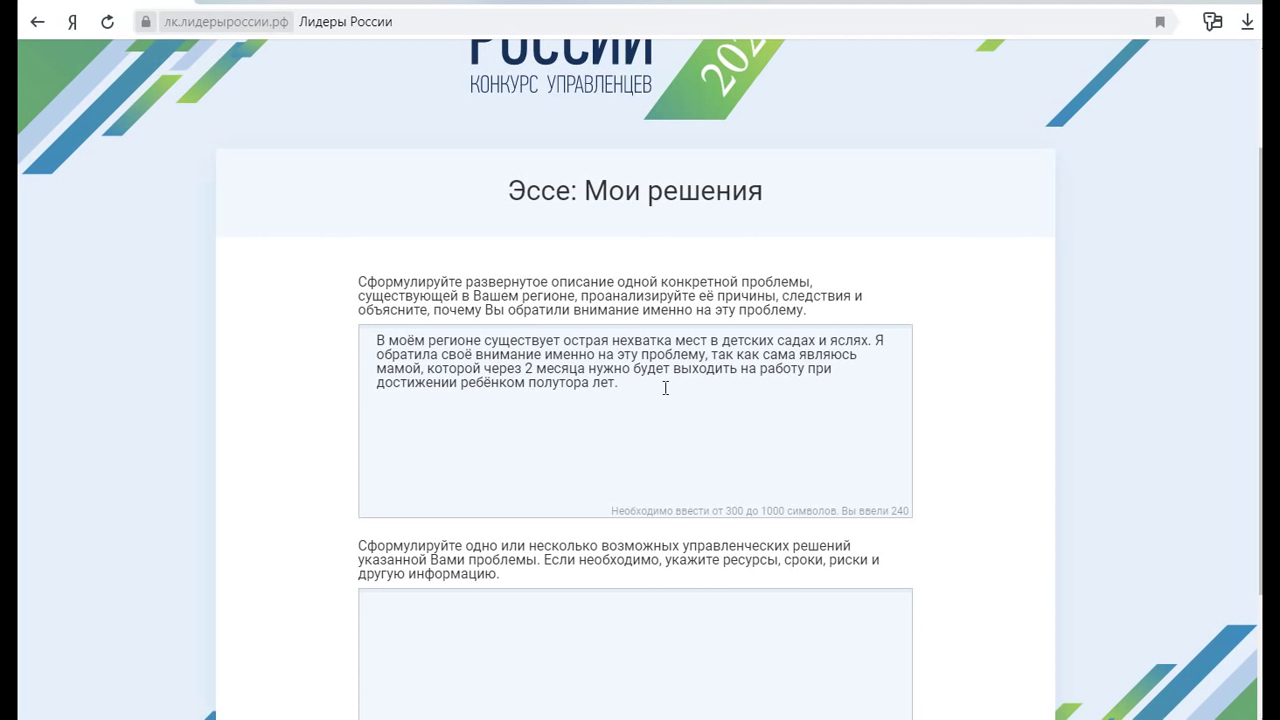
Add a paragraph on queuing since birth: about 300 people ahead, barely moving in eighteen months
key(Return)
key(Return)
text(В очередь на получени)
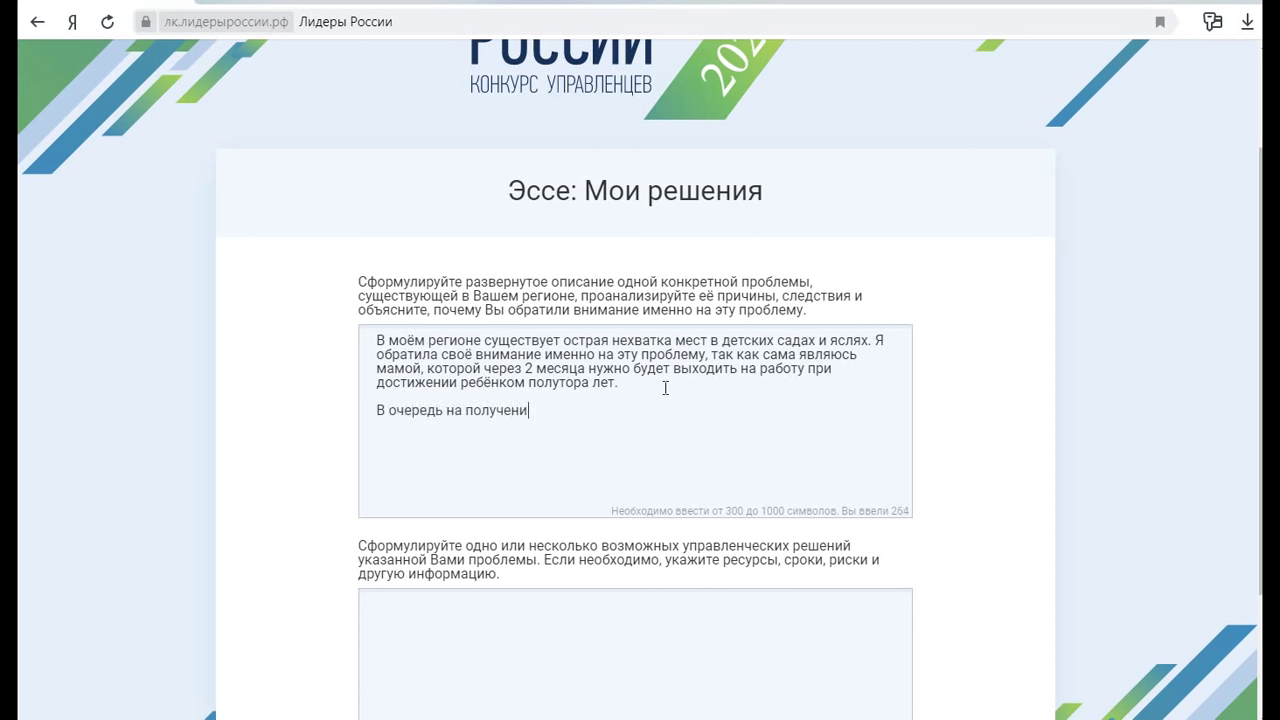
text(е путёвки в детский )
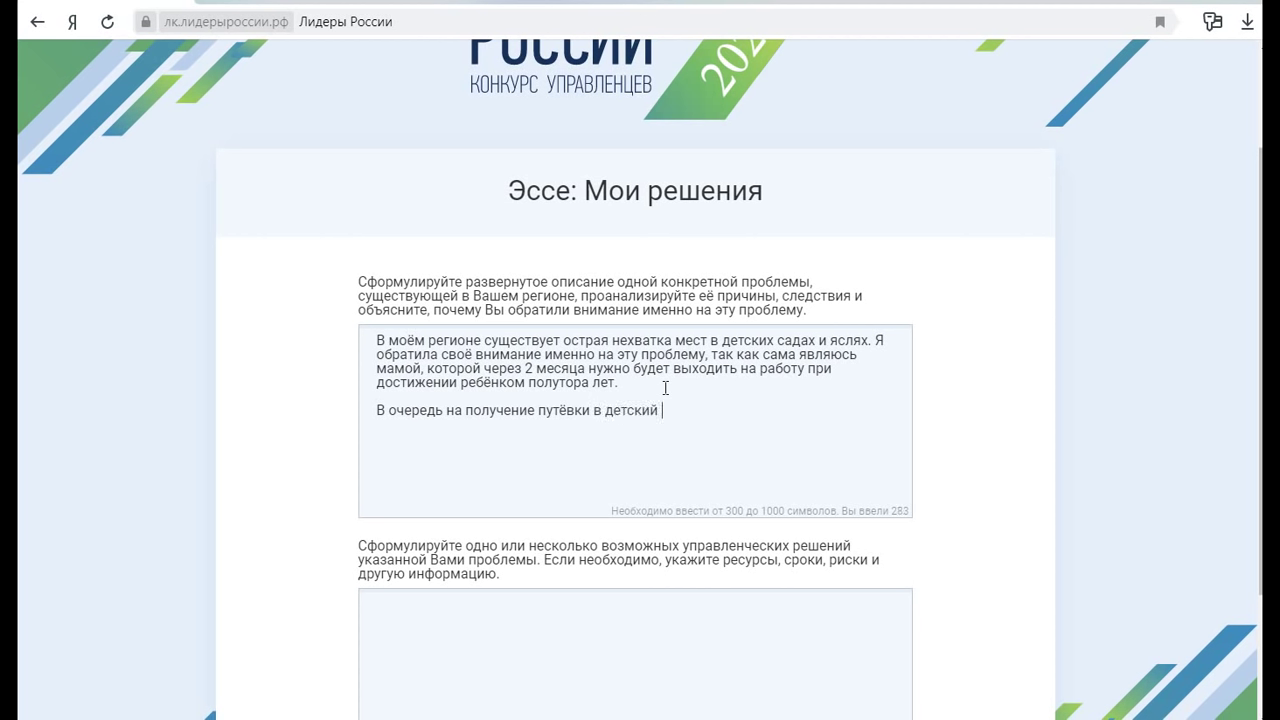
text(сад я встала сразу же после ро)
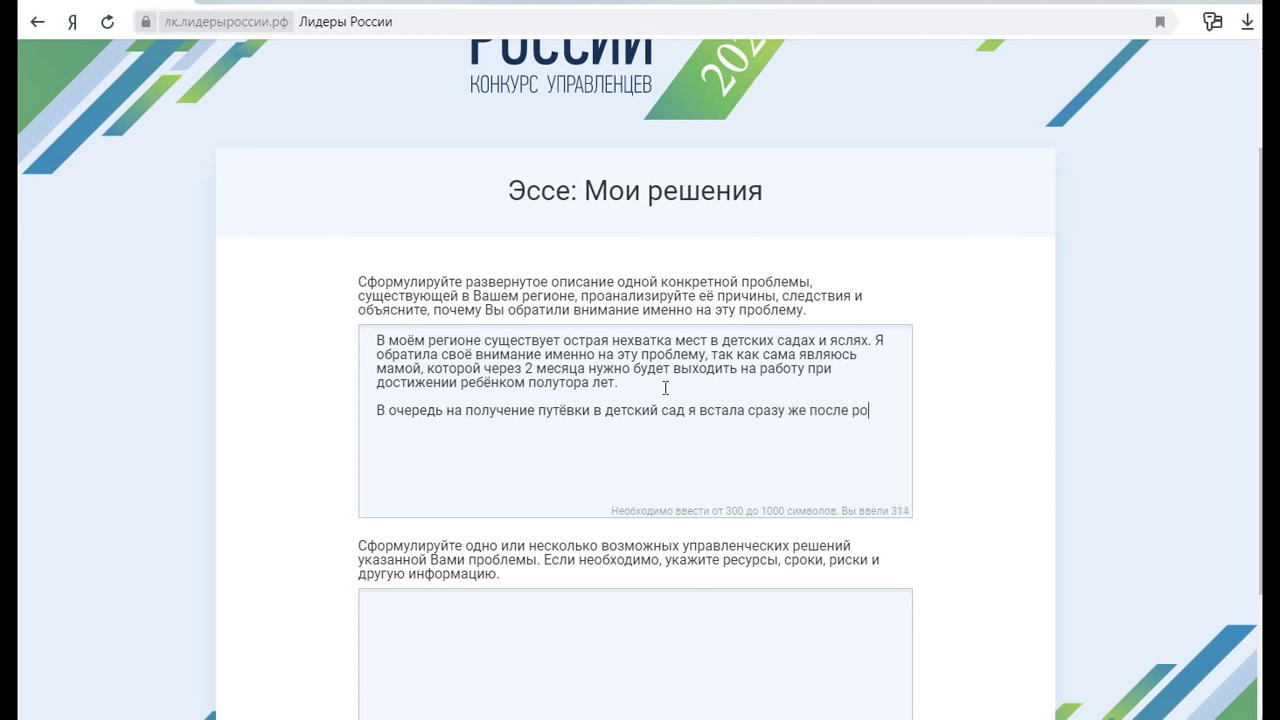
text(ждения малыша)
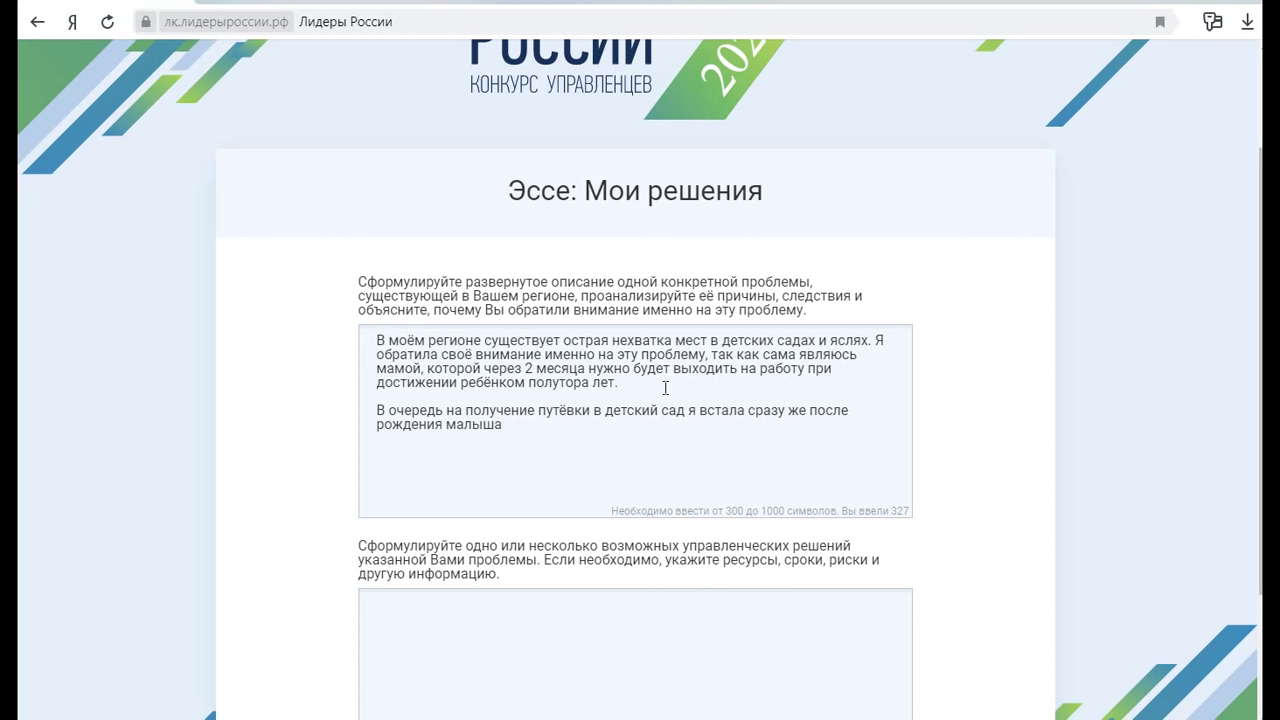
text( через портал Госу)
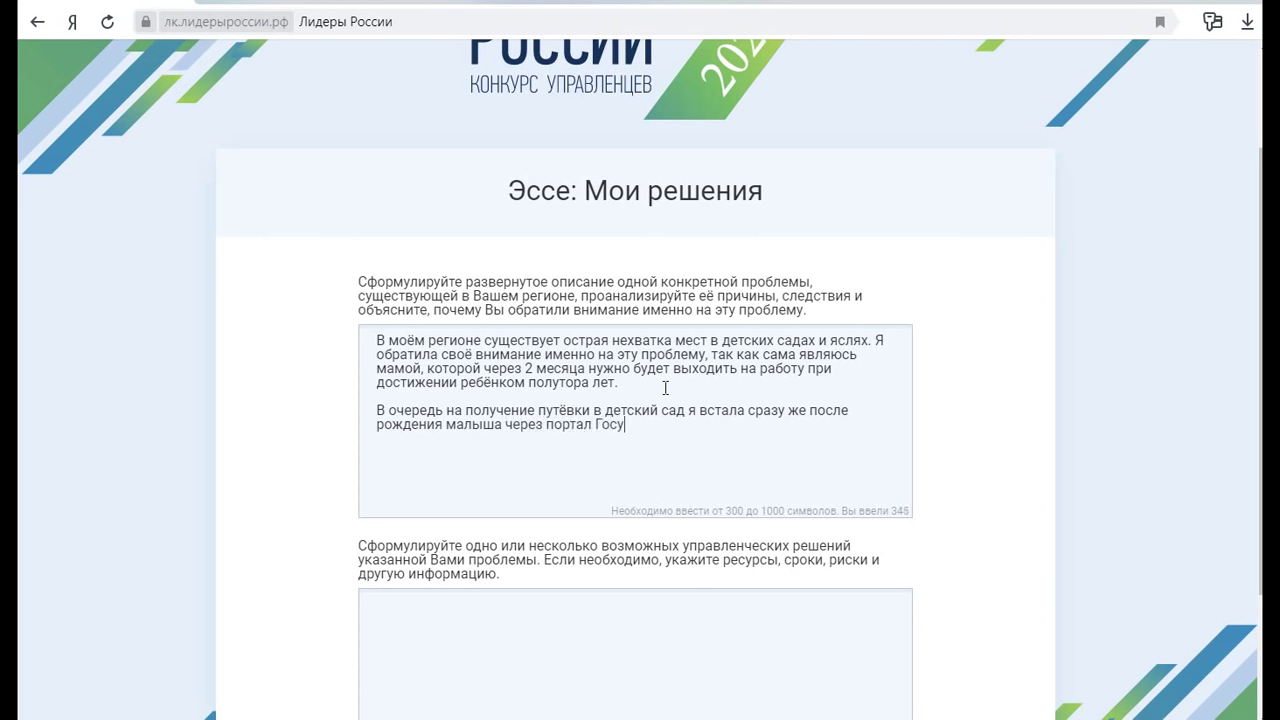
text(слуг. )
text(Очер)
text(едь была )
text(300)
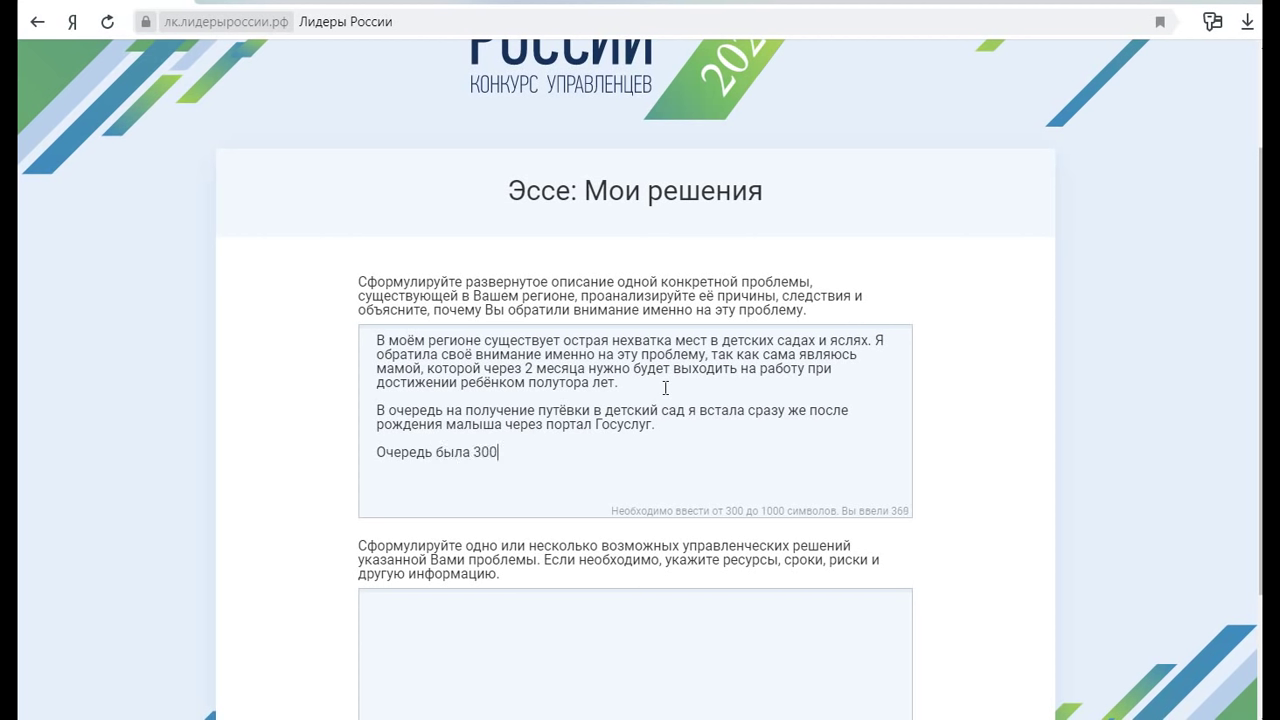
key(BackSpace)
key(BackSpace)
key(BackSpace)
text(около 300 человек в ну)
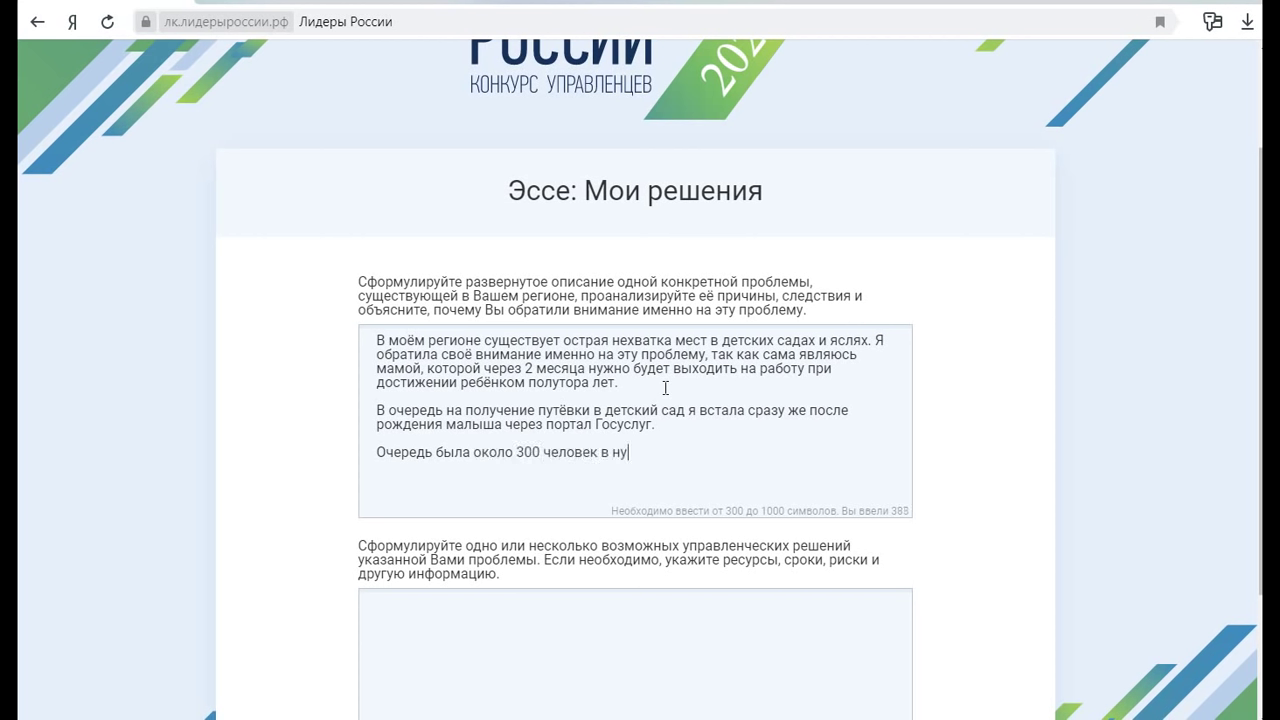
text(жный мне сад. Прошло)
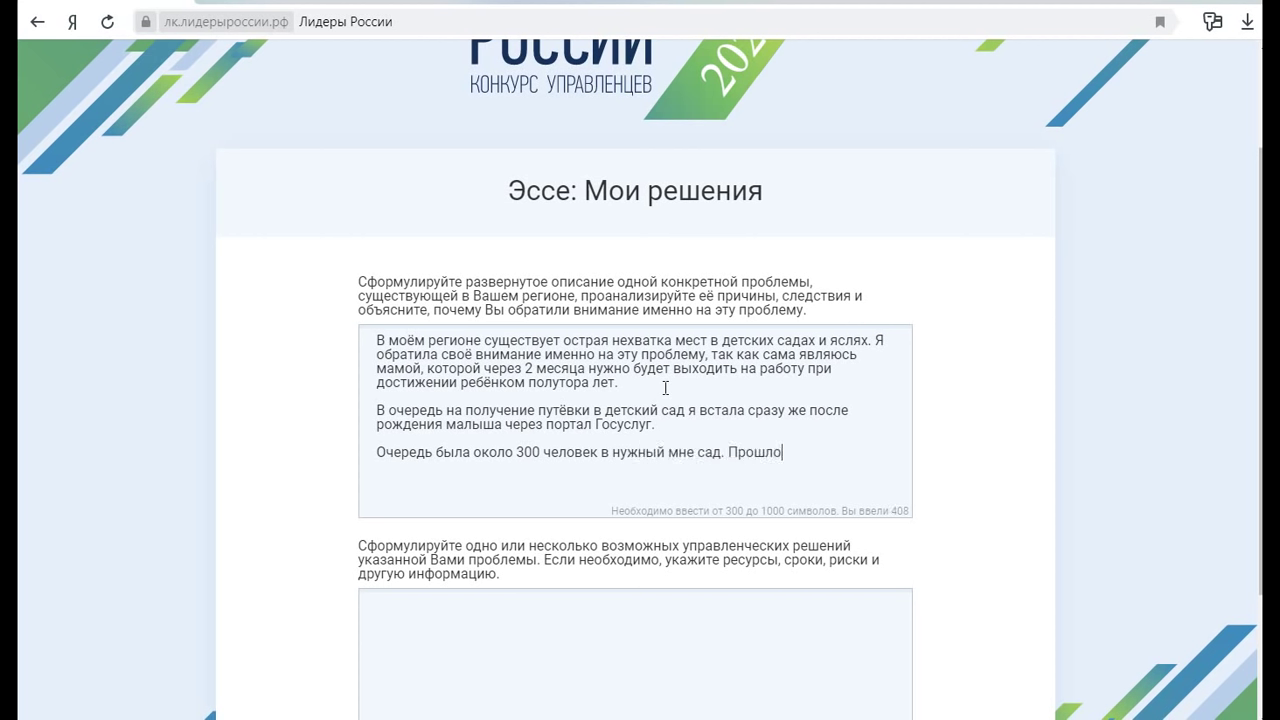
text( полтора года и оч)
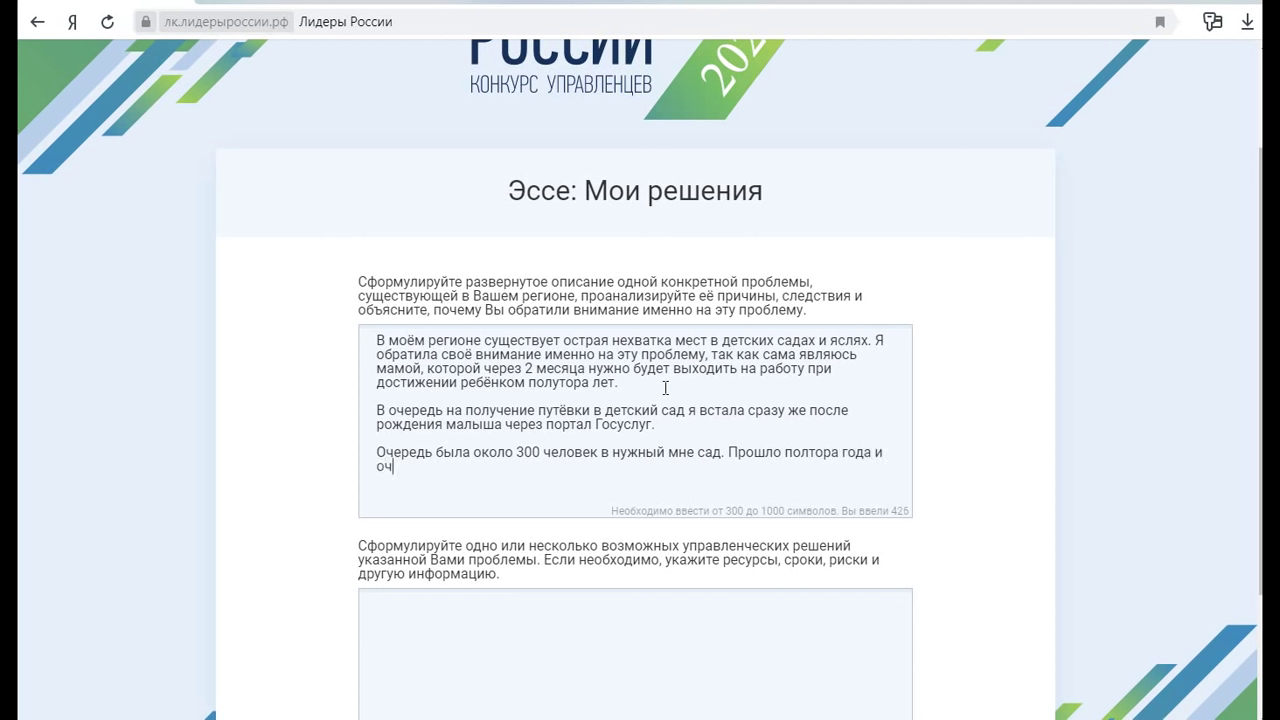
text(ередь сдвинулась всего)
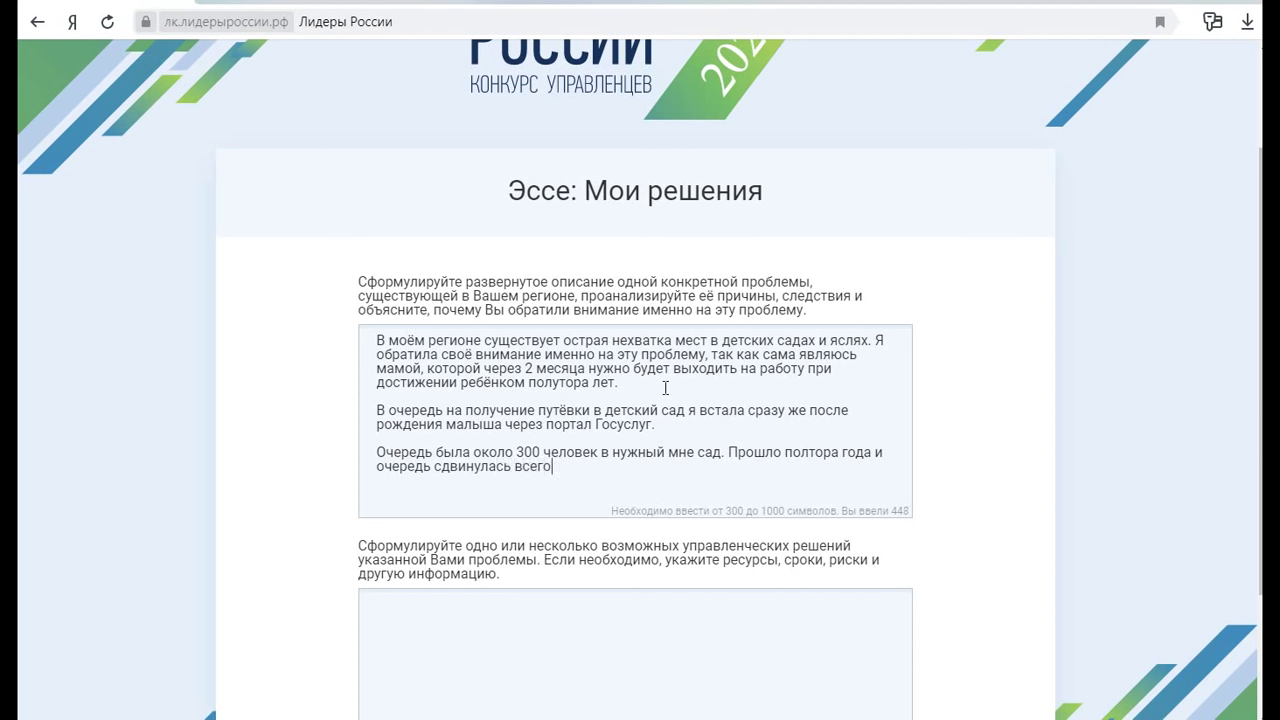
text( на 50 человек. А знач)
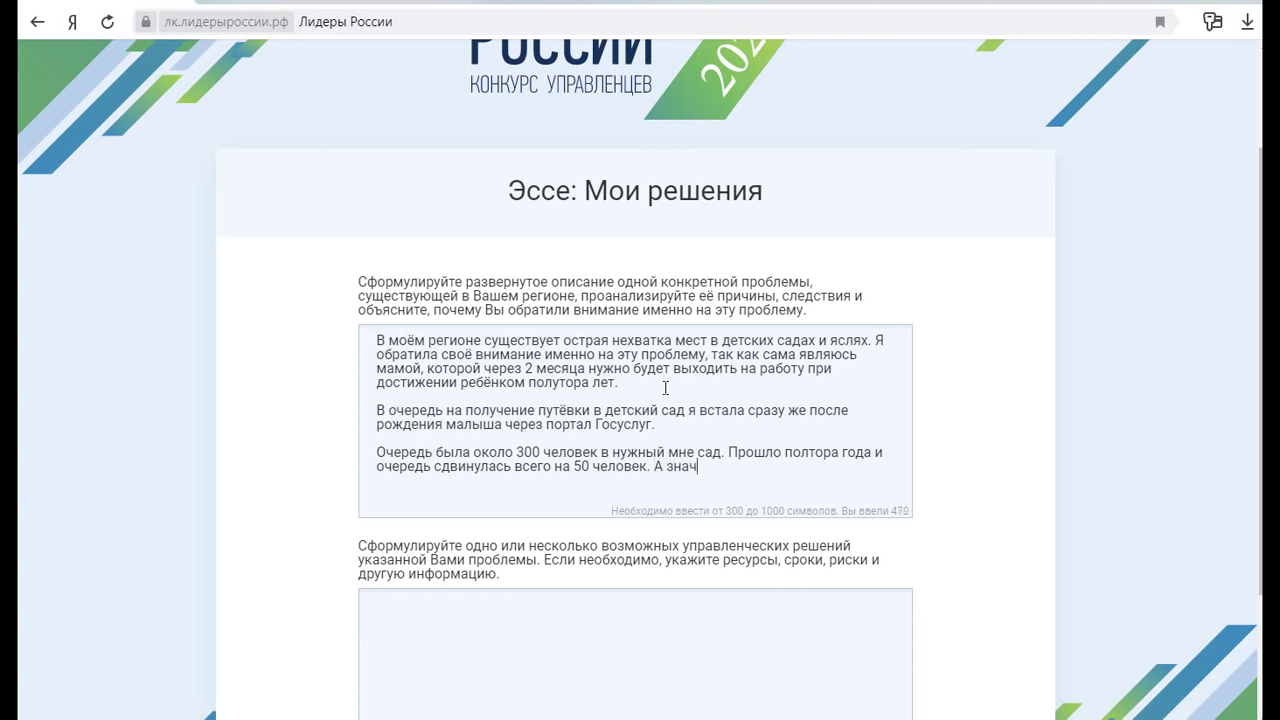
text(ит попасть в сад просто )
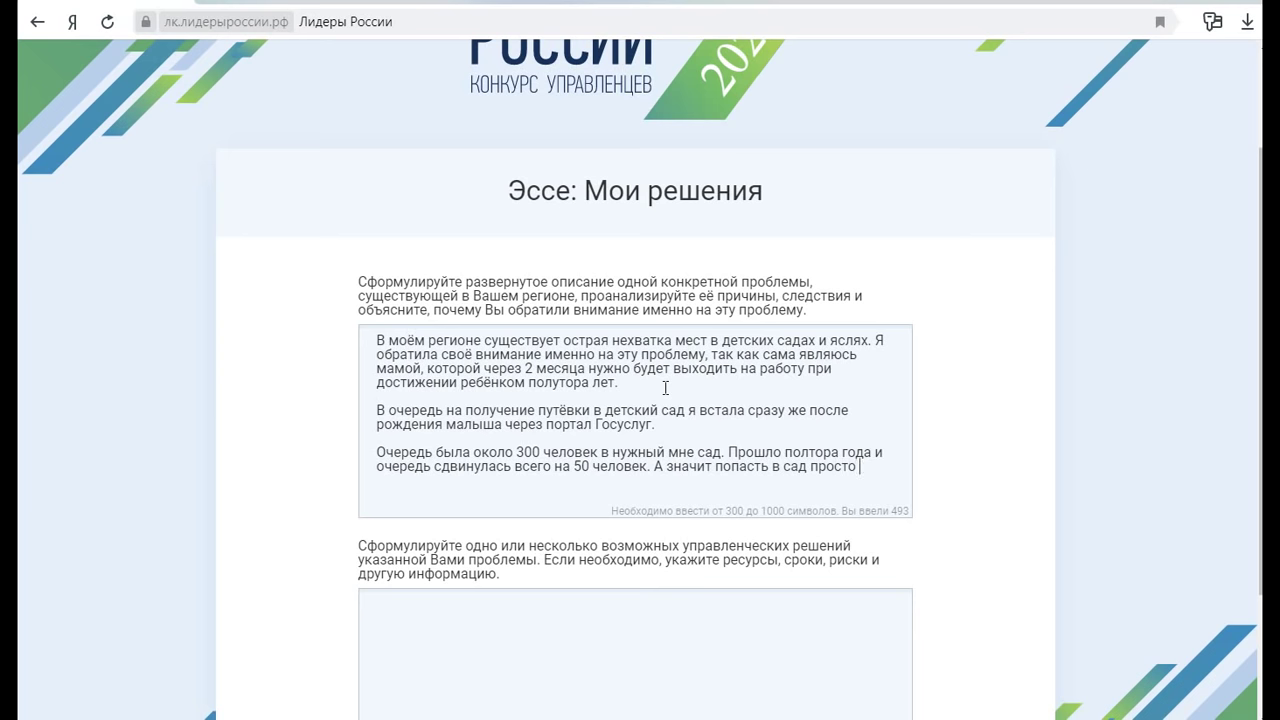
text(нереально.)
Paste the remaining problem text about bribes, pricier private kindergartens and large families, reaching 931 characters
key(Return)
key(ctrl+v)
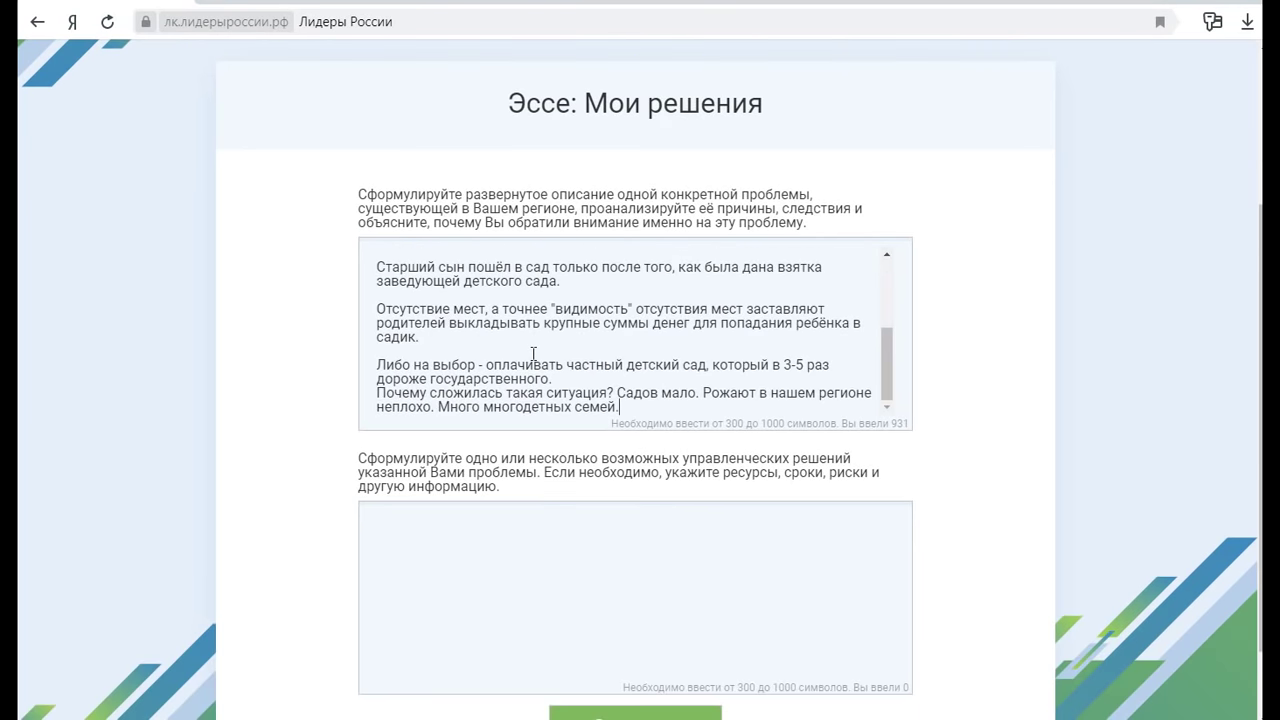
click(557, 557)
click(396, 516)
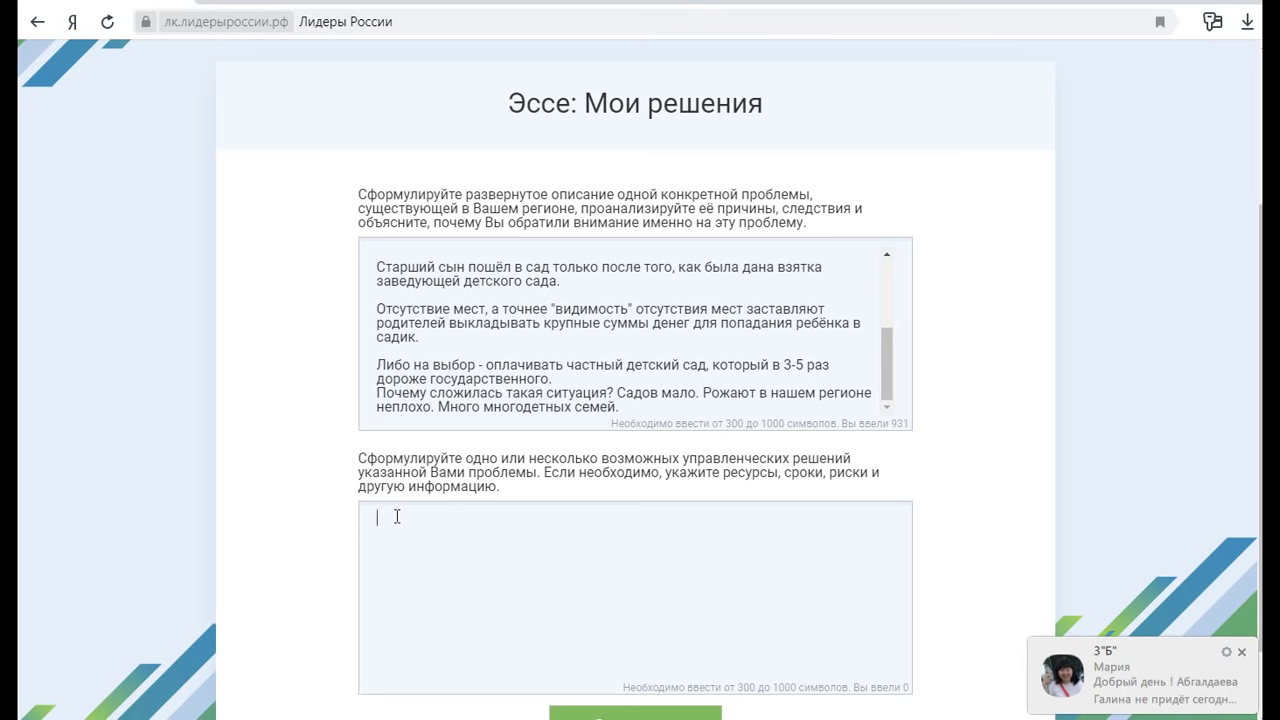
Propose building new kindergartens or reconstructing repurposed buildings, plus subsidising private kindergartens
text(Ре)
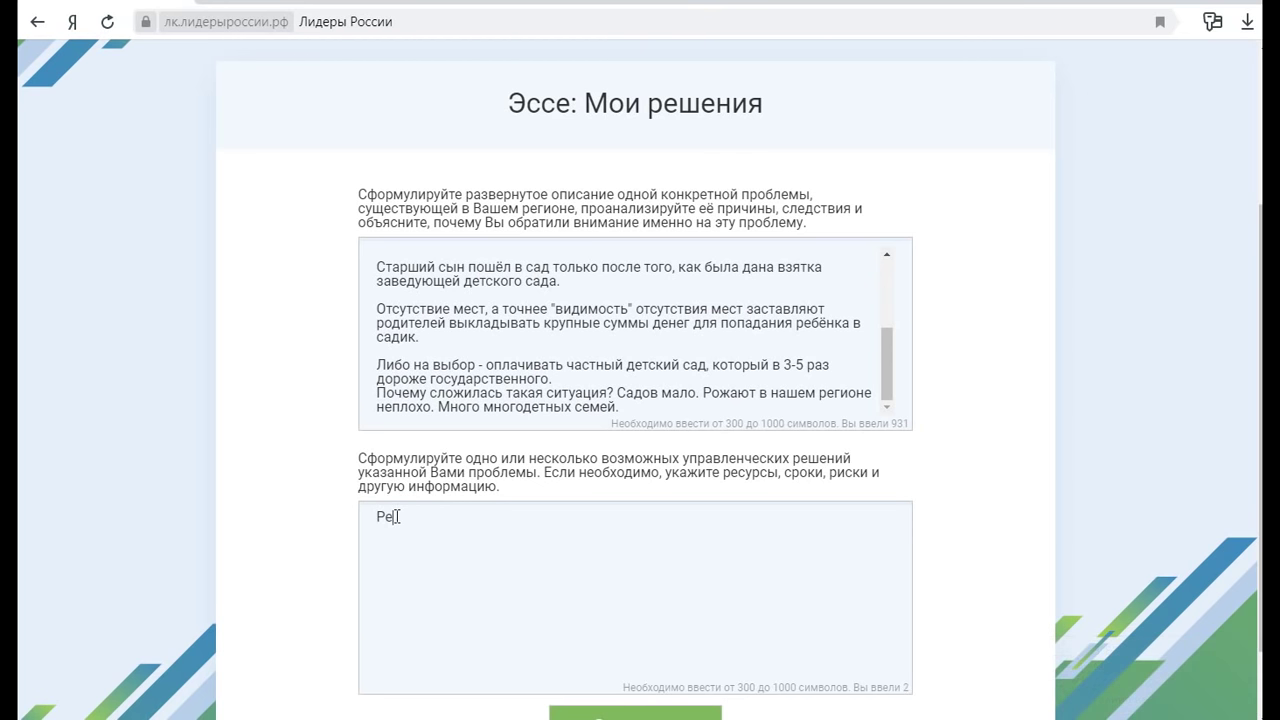
text(шения да)
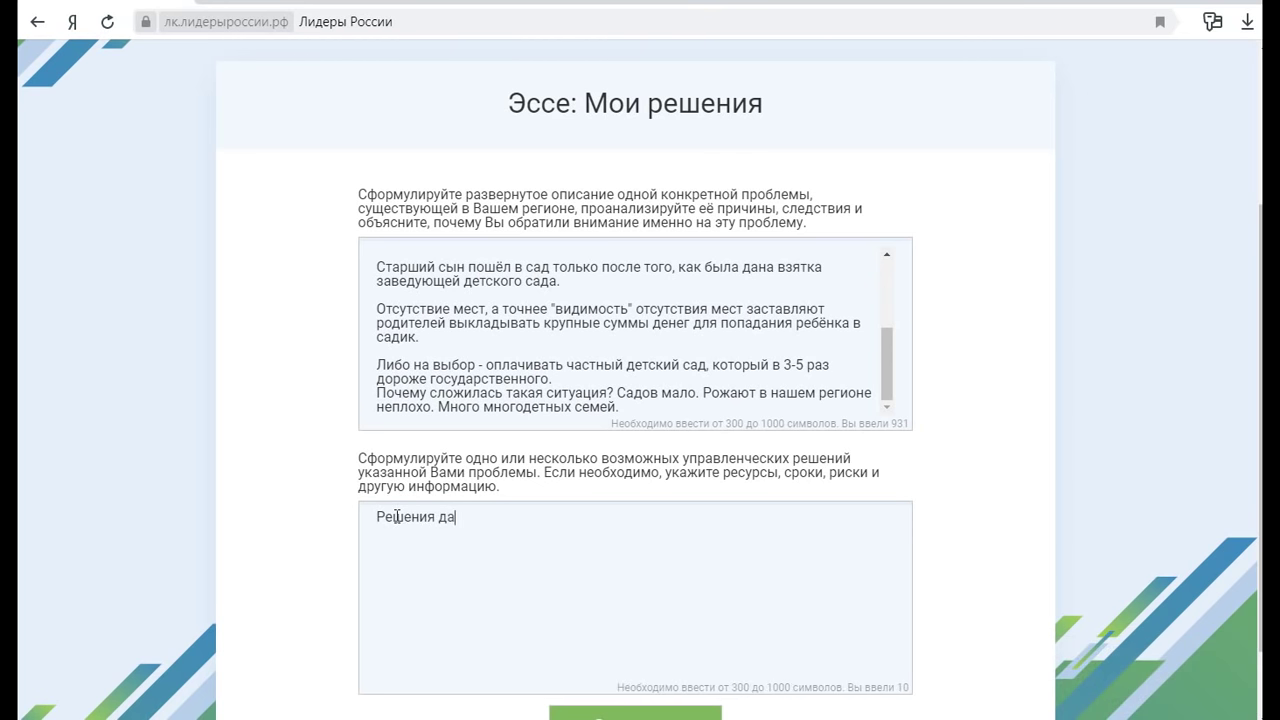
text(нной пробле)
text(мц)
text(это строител)
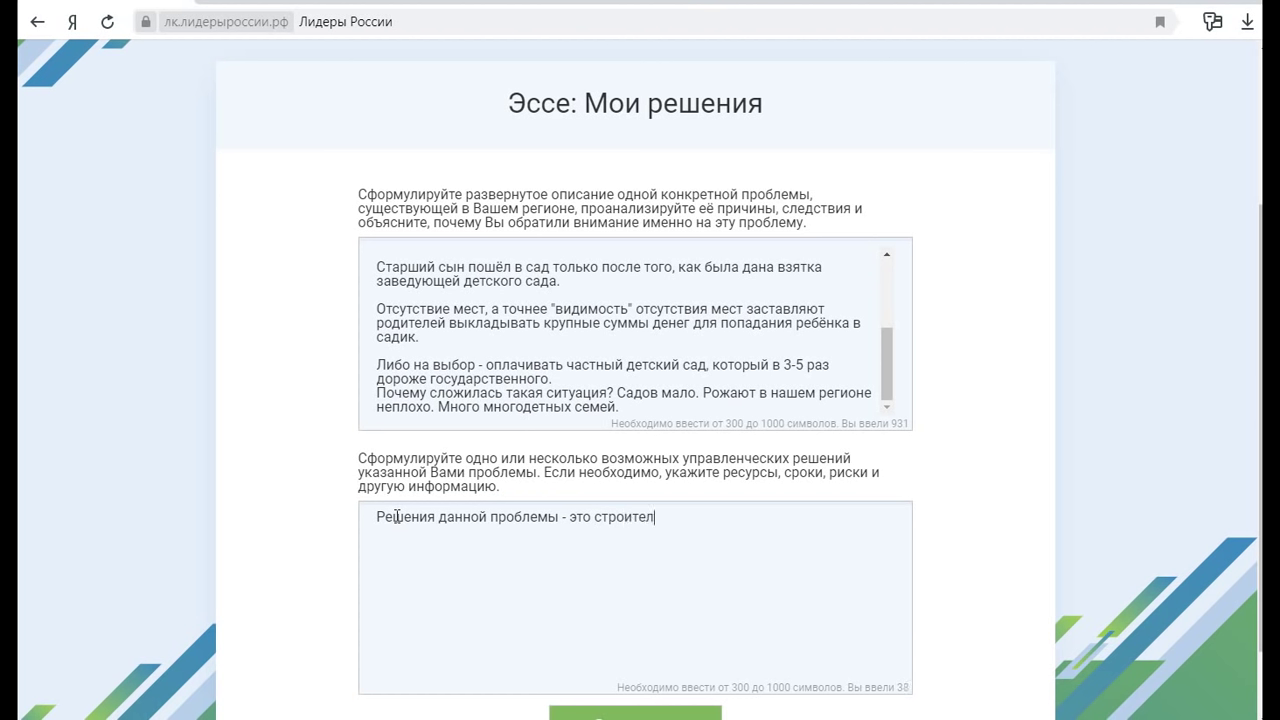
text(ьство новых садов и ясель)
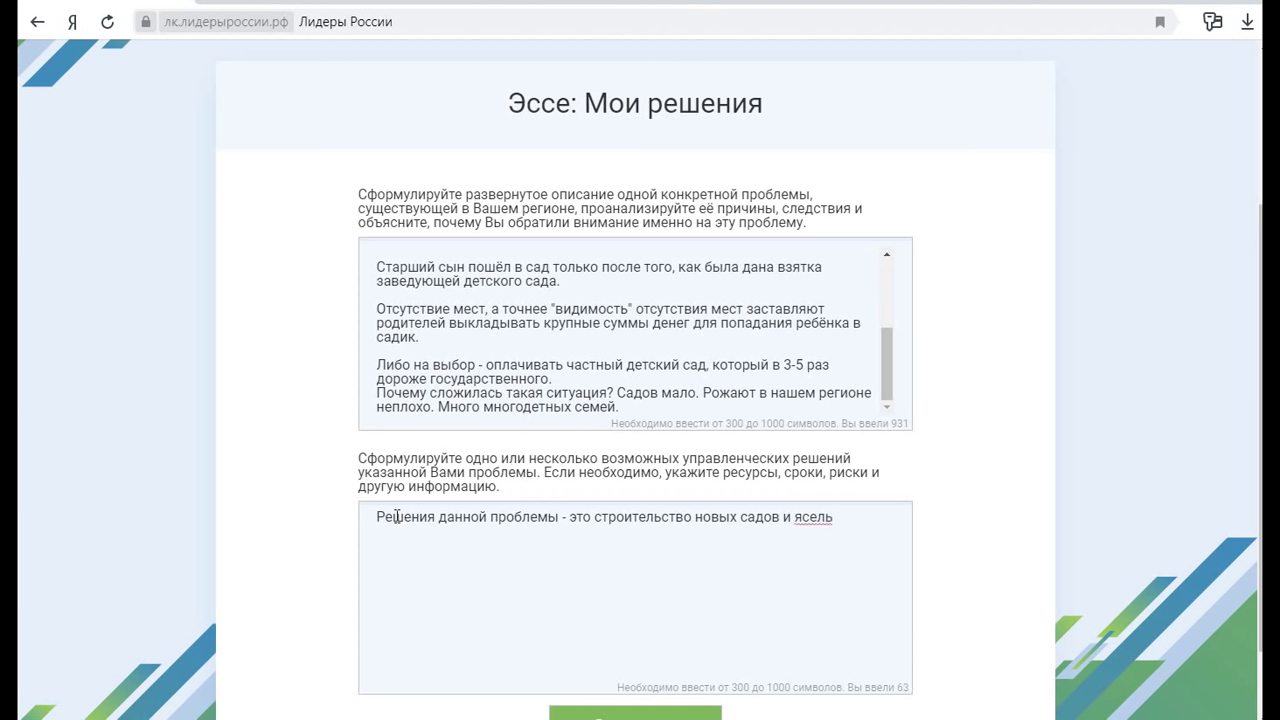
text( ,)
text(бо реконструкци)
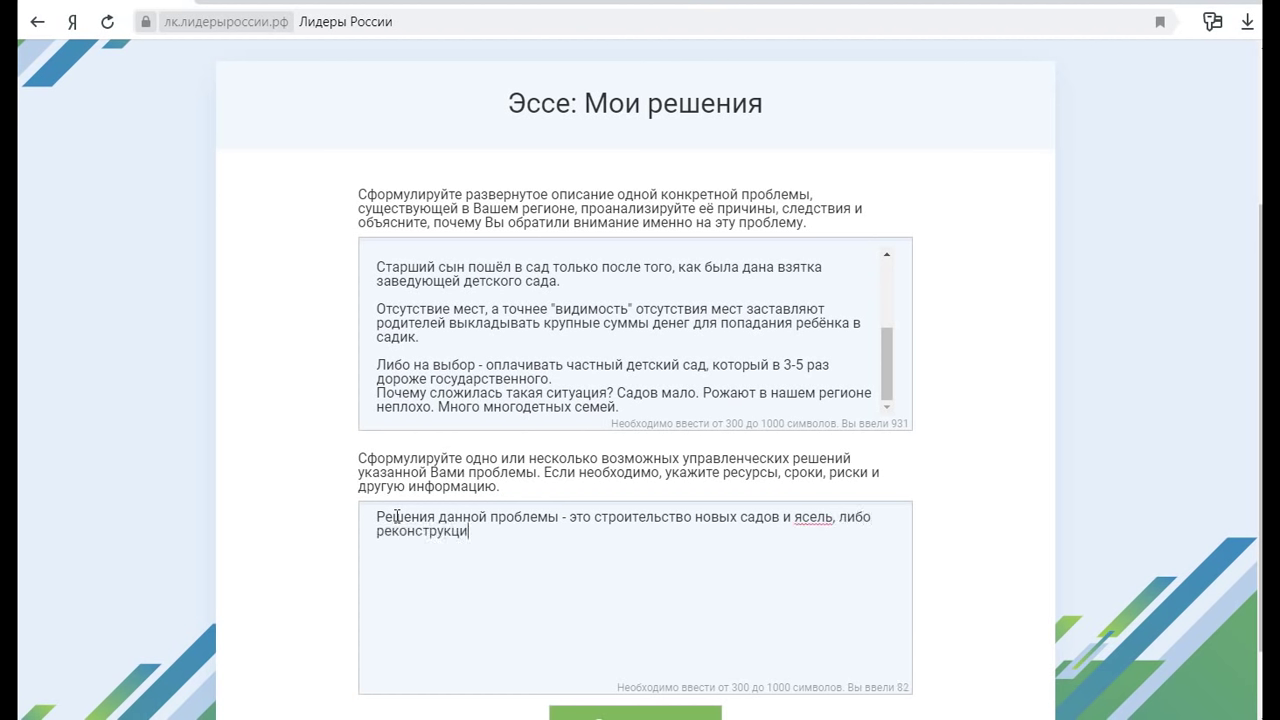
text(я старых зданий, ко)
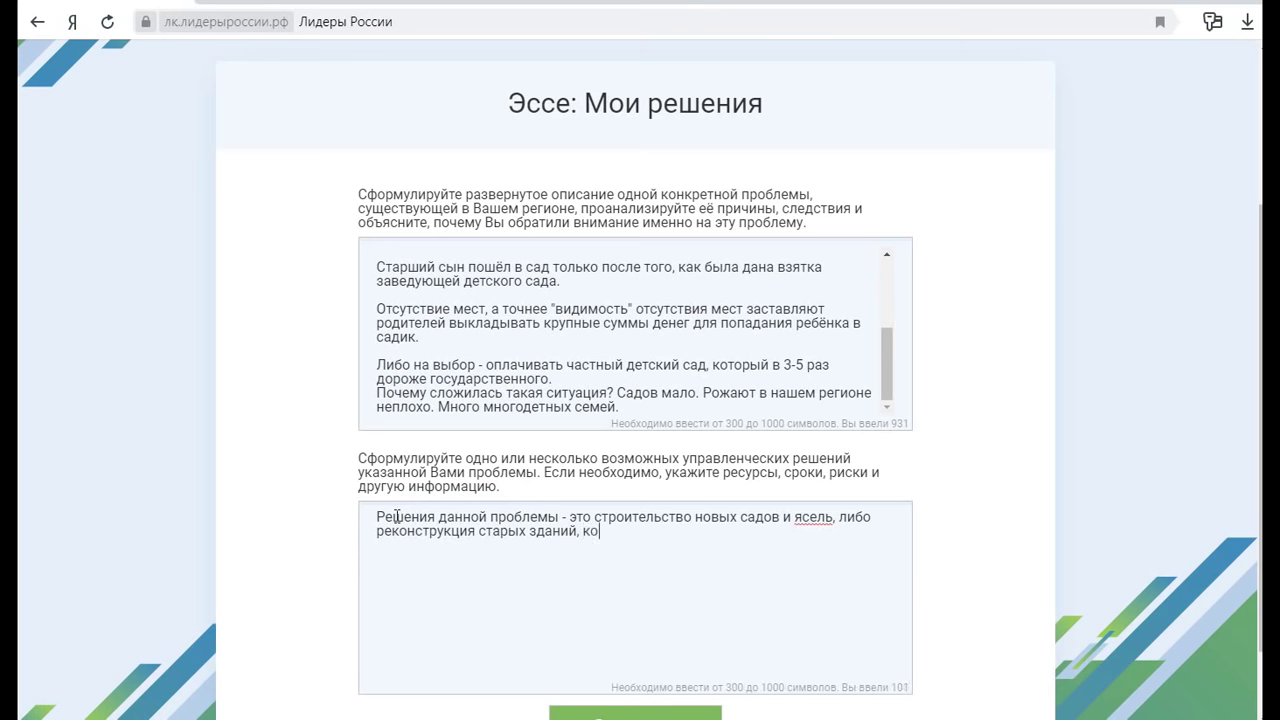
text(торые были отданы по)
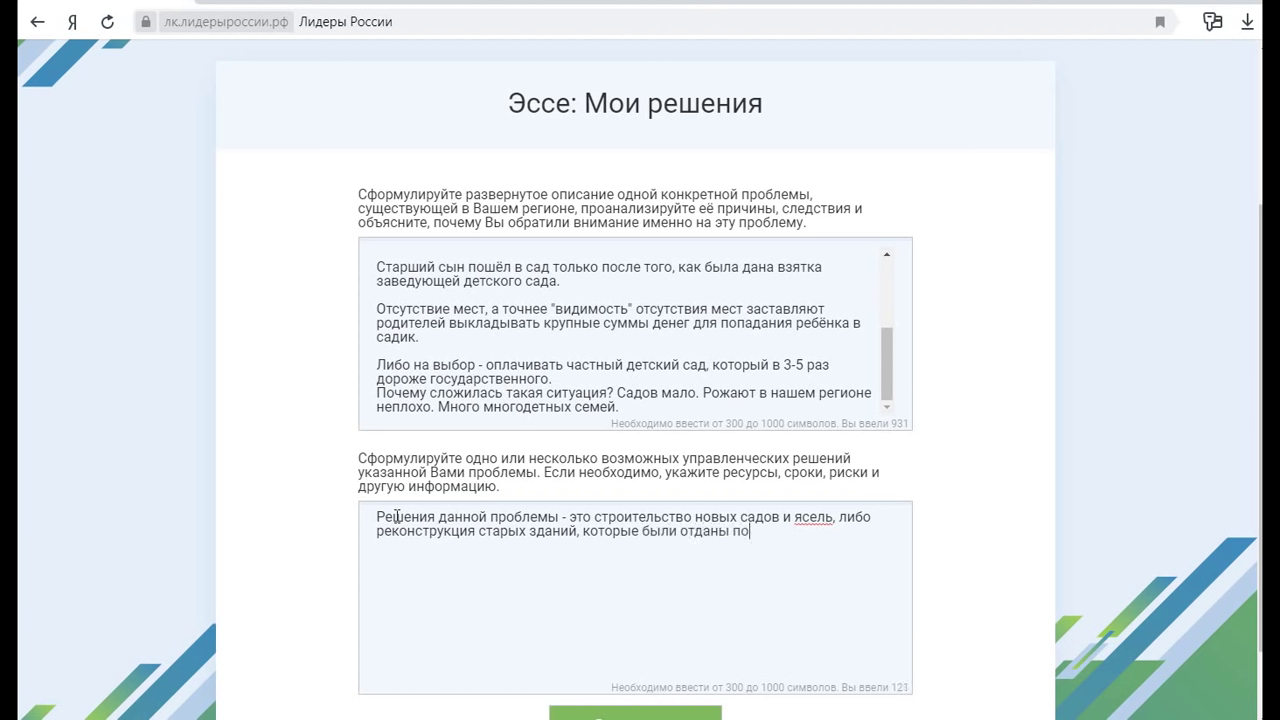
text(д другие )
text(нужды.  )
text(Субсид)
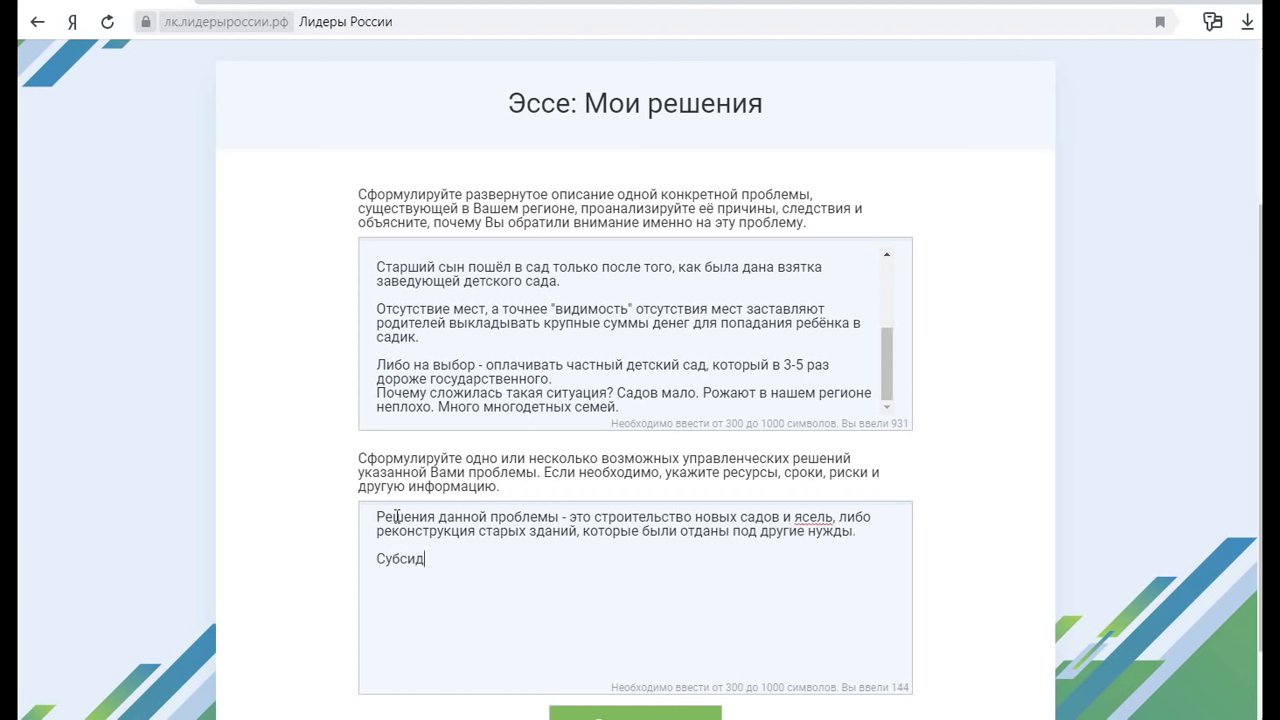
text(ирование частных детских)
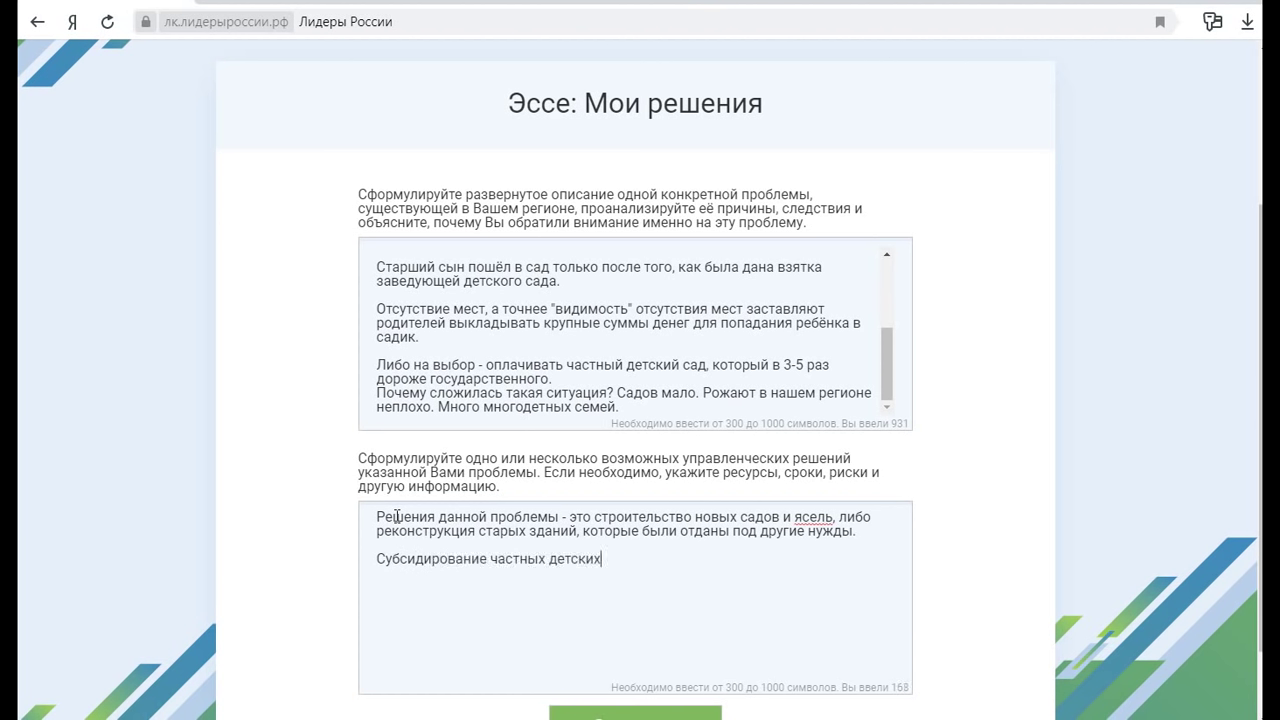
text( садов с возвратом )
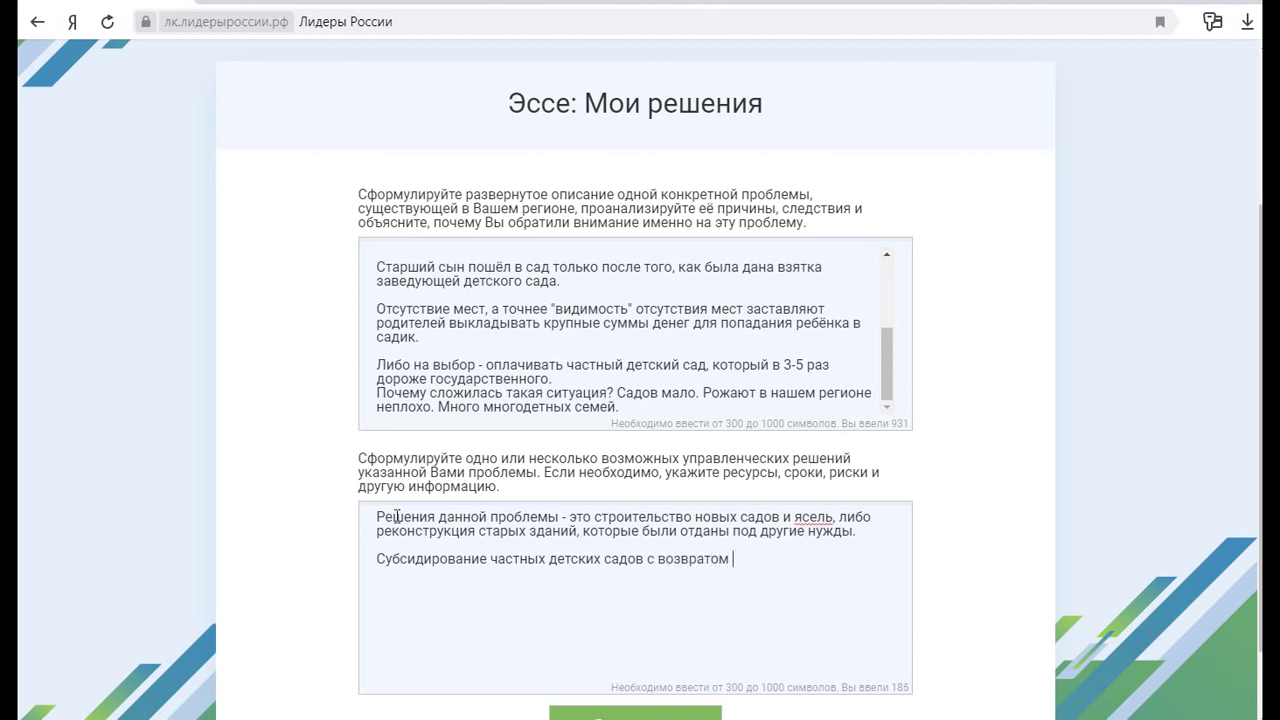
text(некой суммы род)
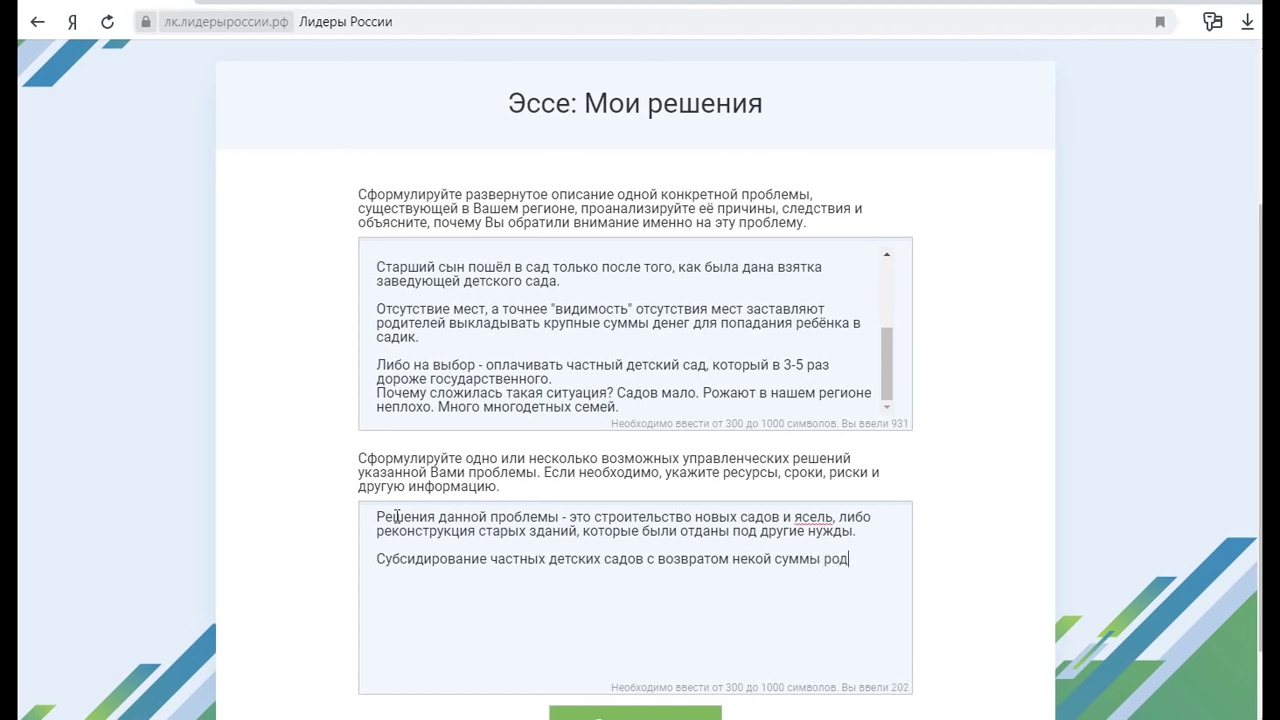
text(ителю, оплатившему посе)
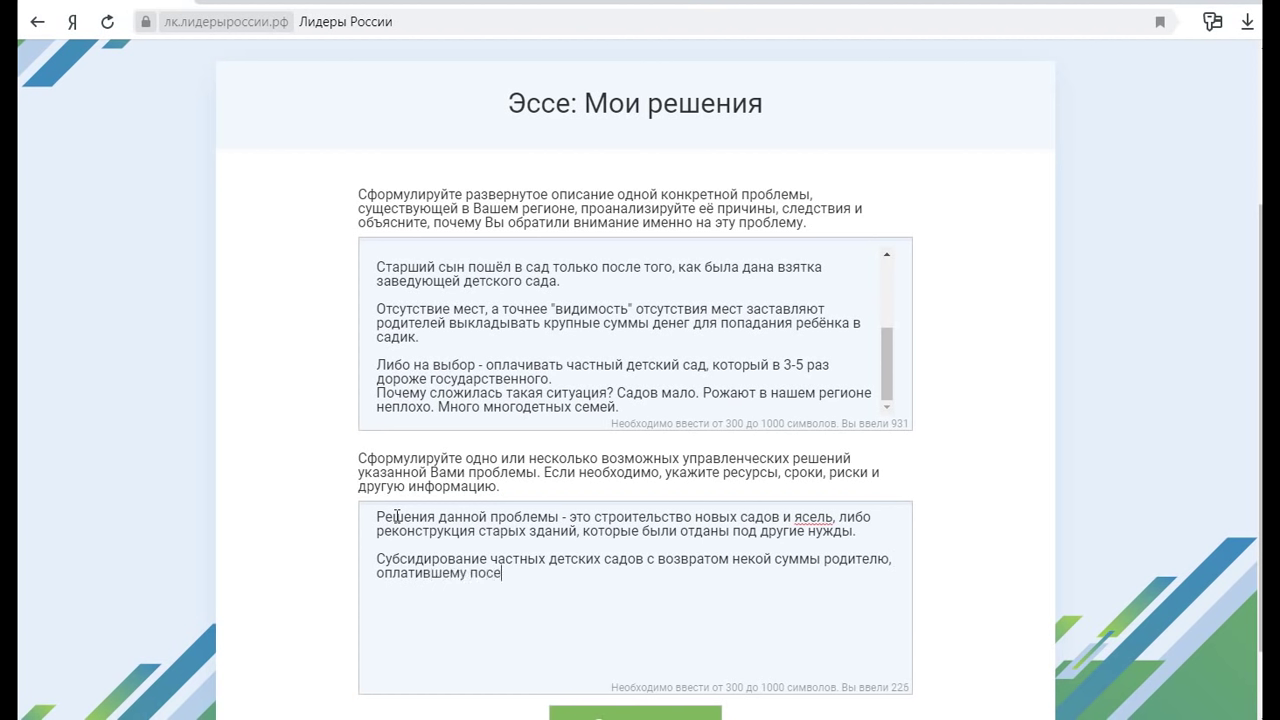
text(щение ребёнком частно)
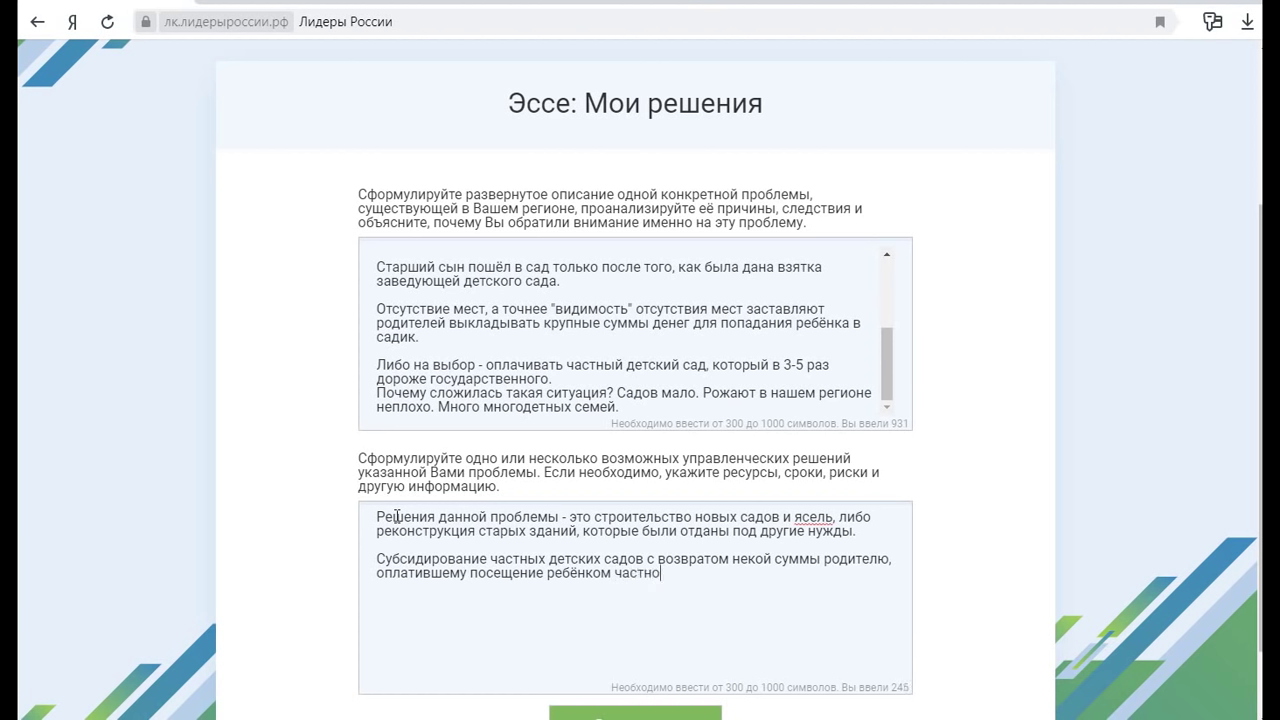
text(го детского сада.)
key(Return)
key(Return)
text(К)
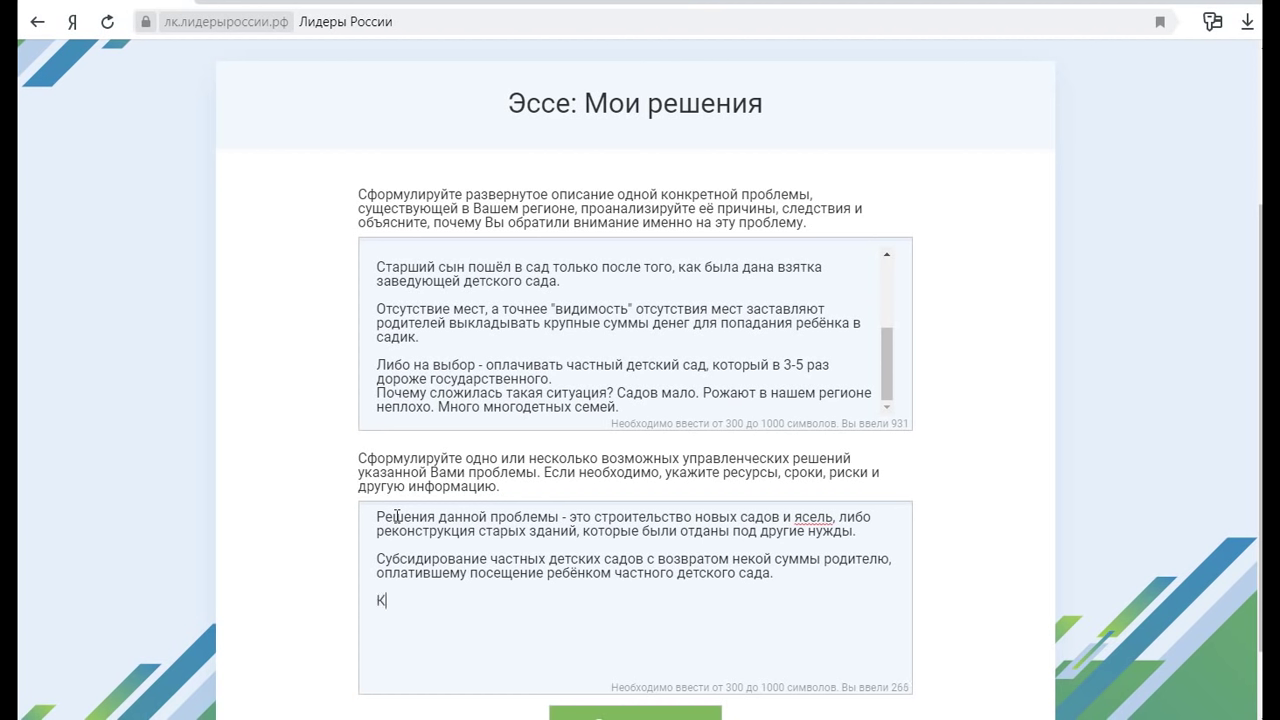
text(омпенсация)
Add monetary compensation for parents whose children missed nursery or kindergarten after eighteen months
click(381, 592)
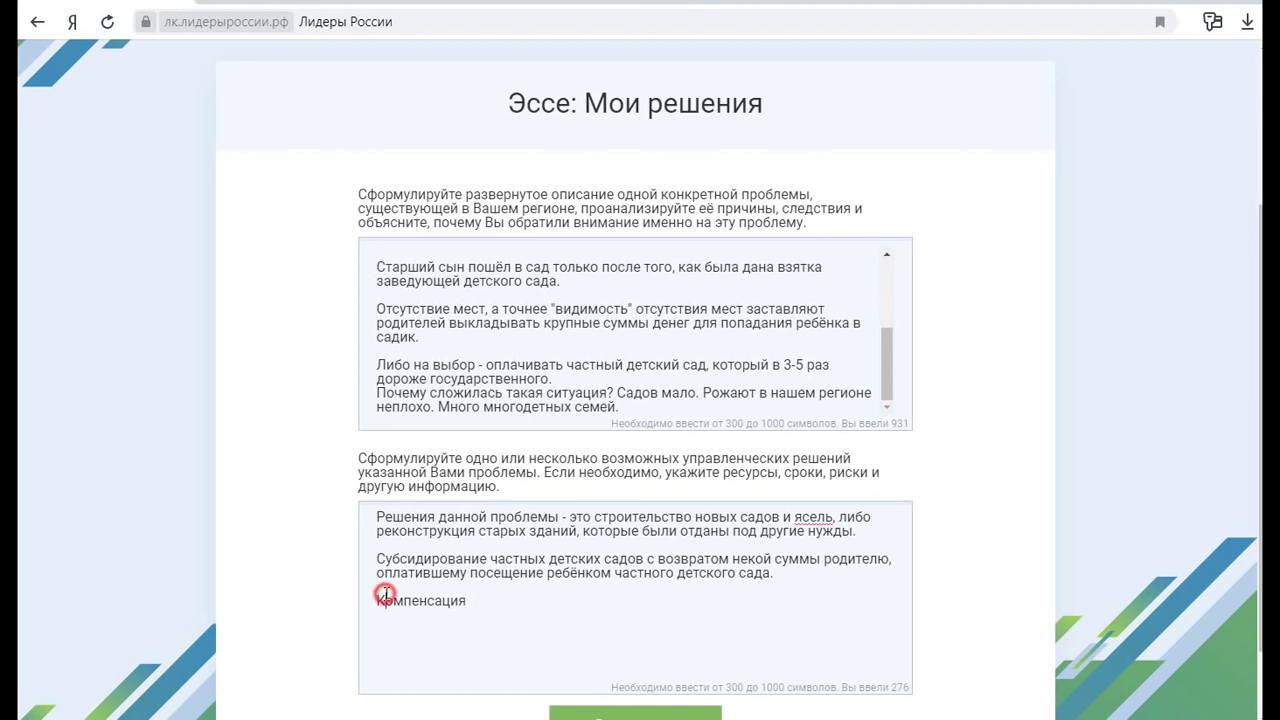
text(Денежная )
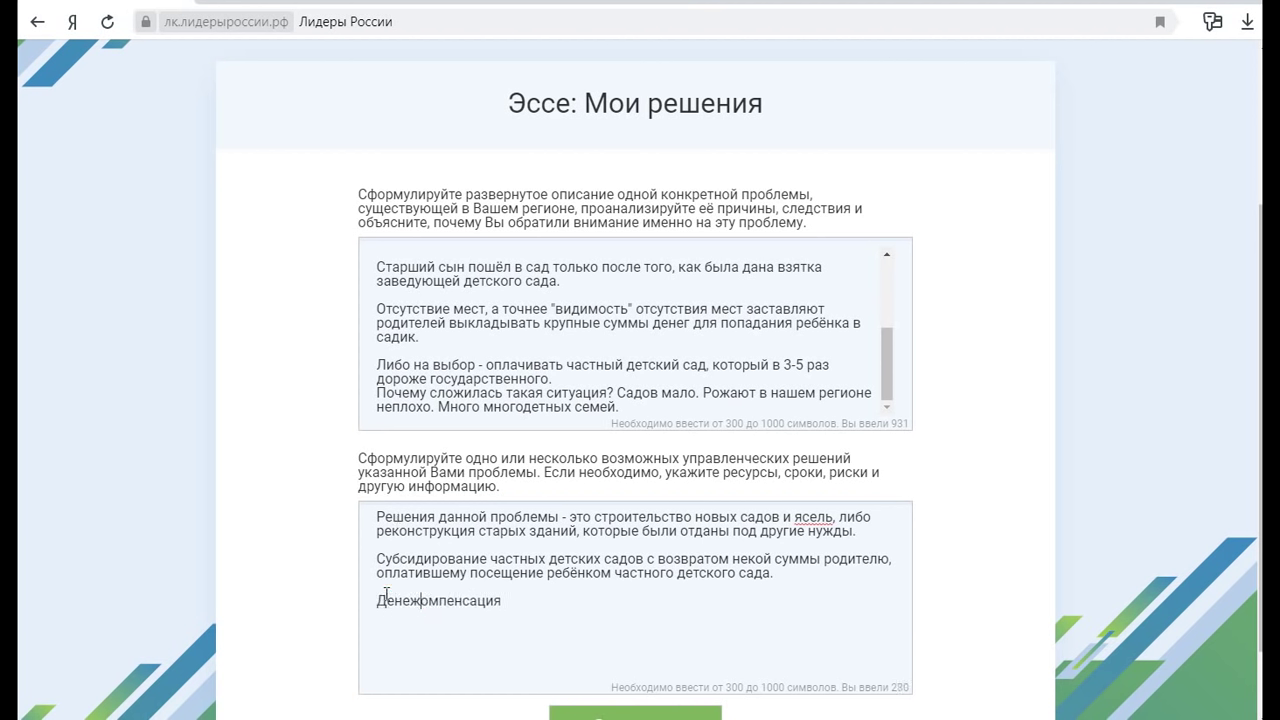
text(к)
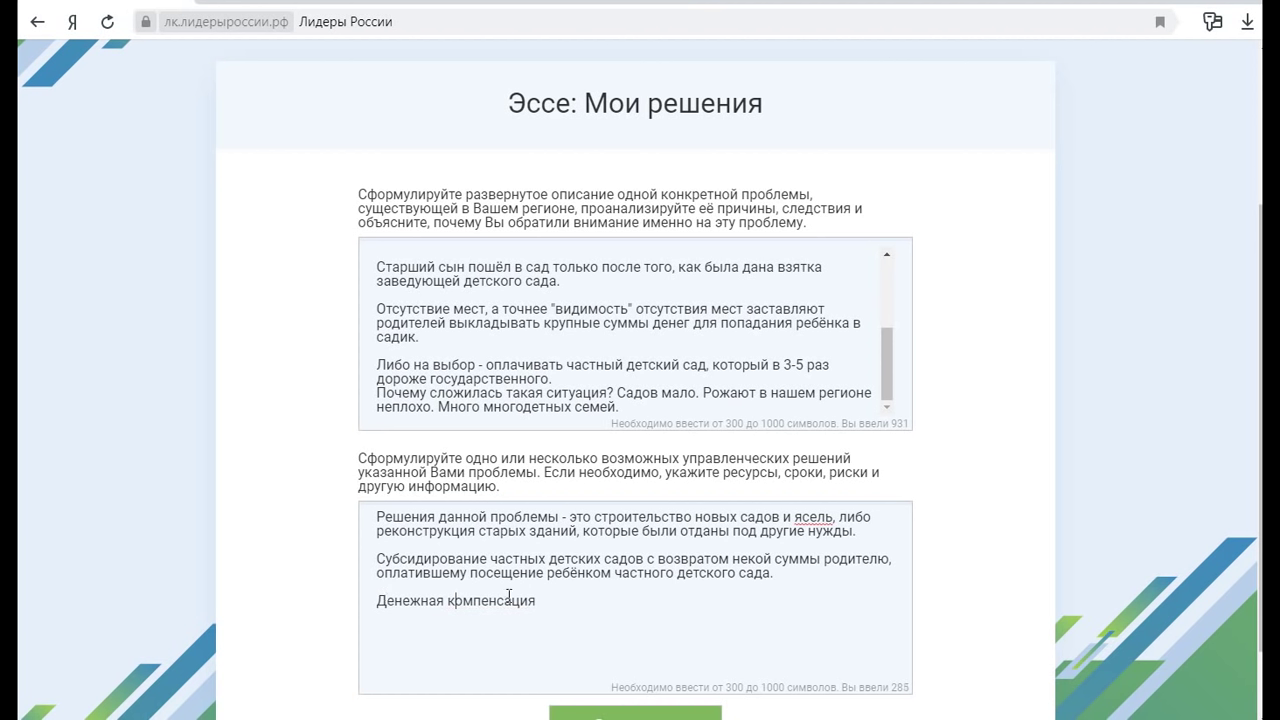
click(534, 600)
text(родителям, чьи дети )
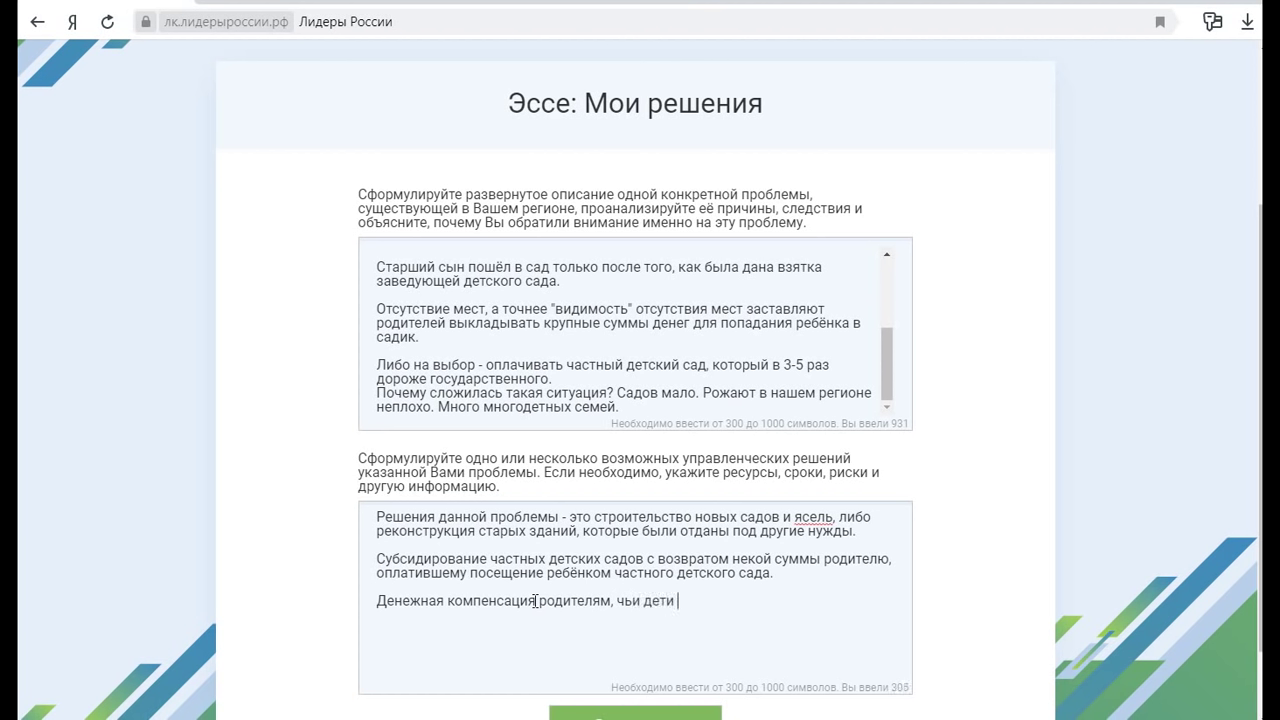
text(после полутора лет не попали)
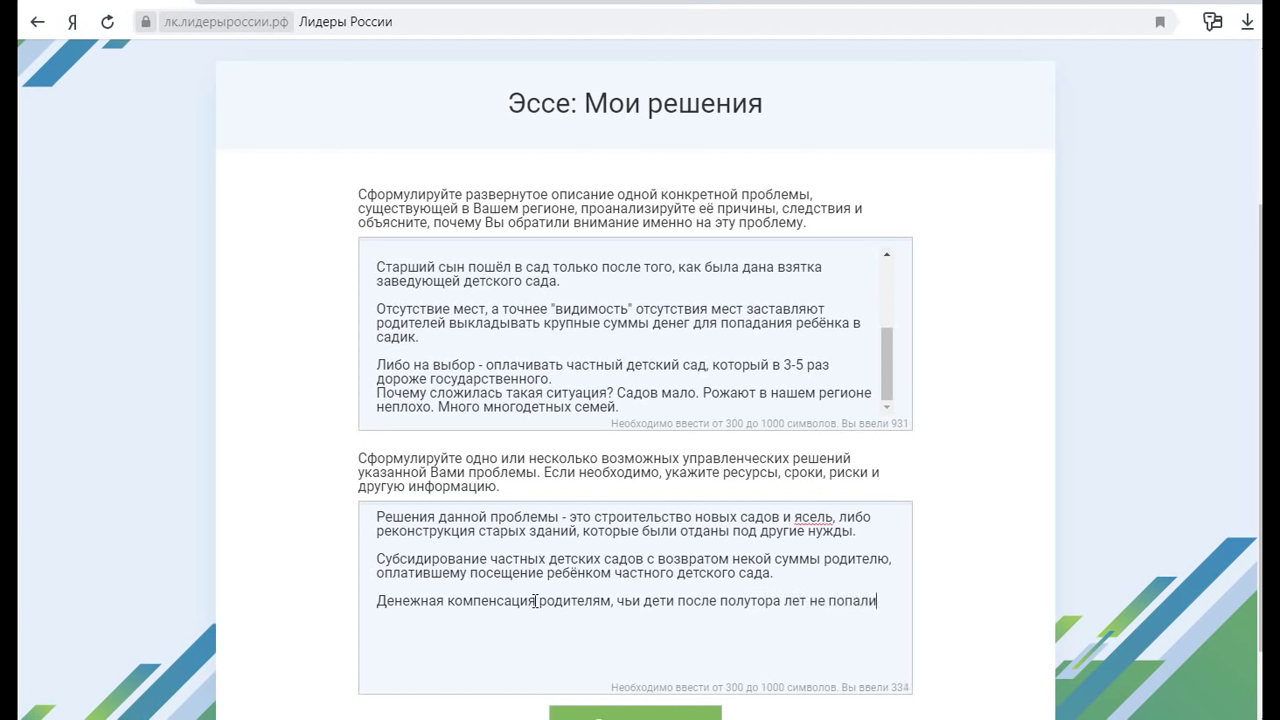
text( в ясли или детский сад.)
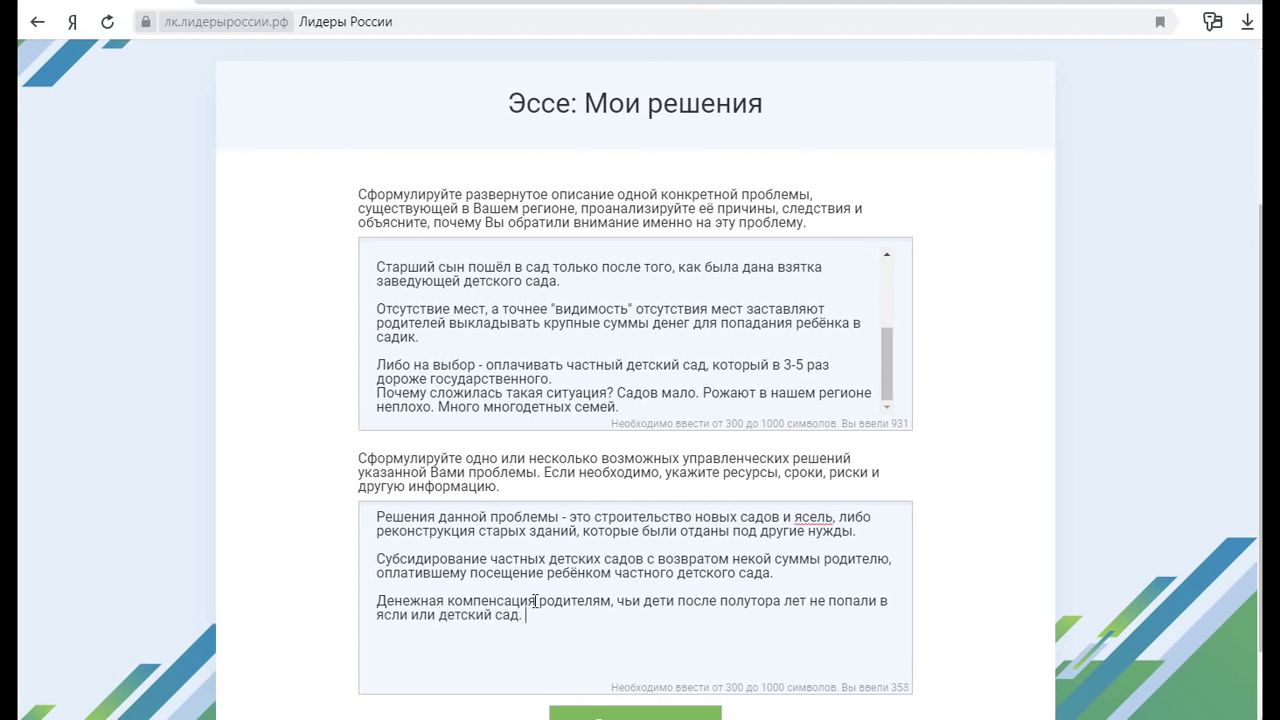
Delete the word 'ясель' from the first proposal sentence
double_click(826, 517)
key(BackSpace)
key(BackSpace)
key(BackSpace)
key(BackSpace)
click(565, 622)
click(522, 617)
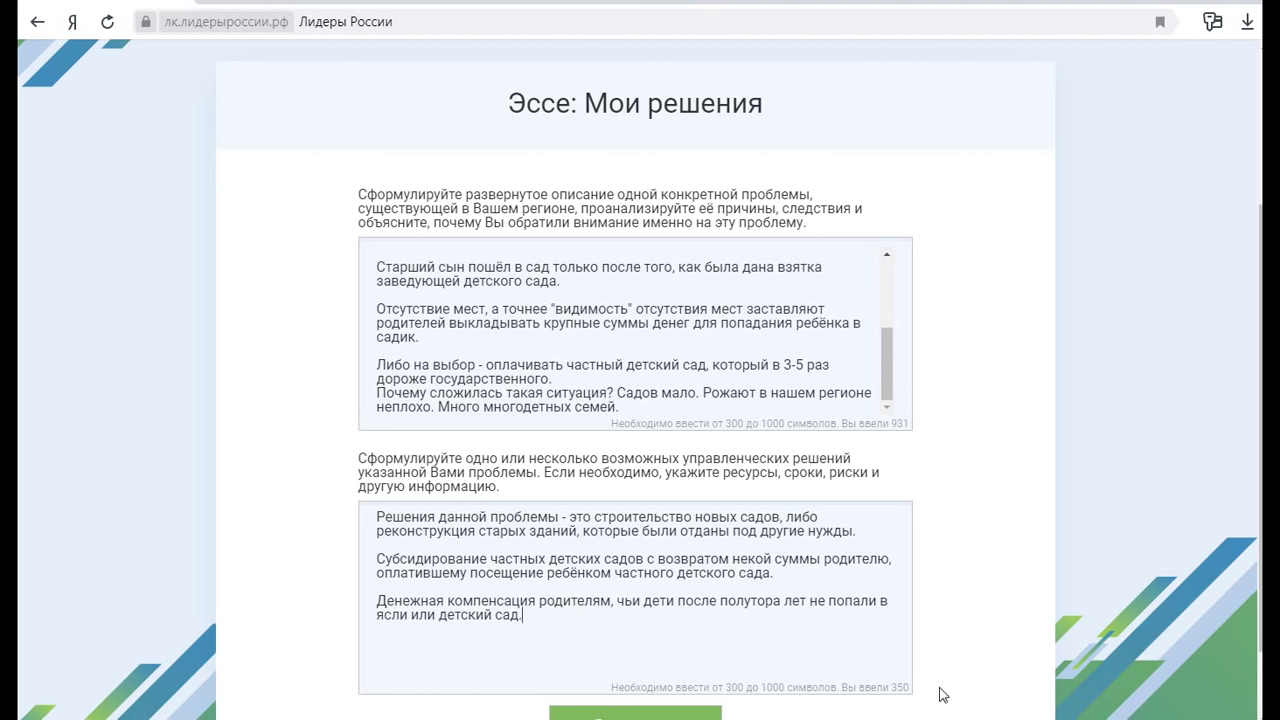
Write the fourth proposal: a transparent name-by-name queue showing benefits, so honesty can be controlled
text(Прор)
key(BackSpace)
text(зрачная очередь впло)
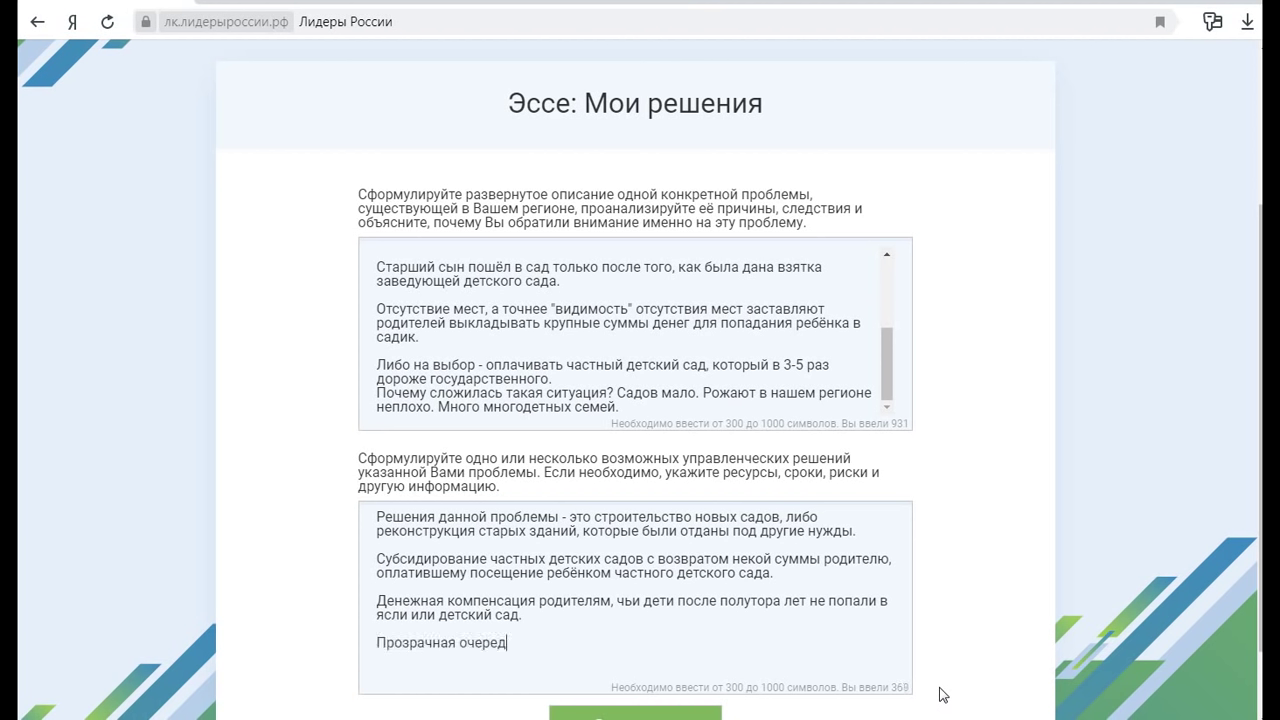
text(ть до пофамильной.)
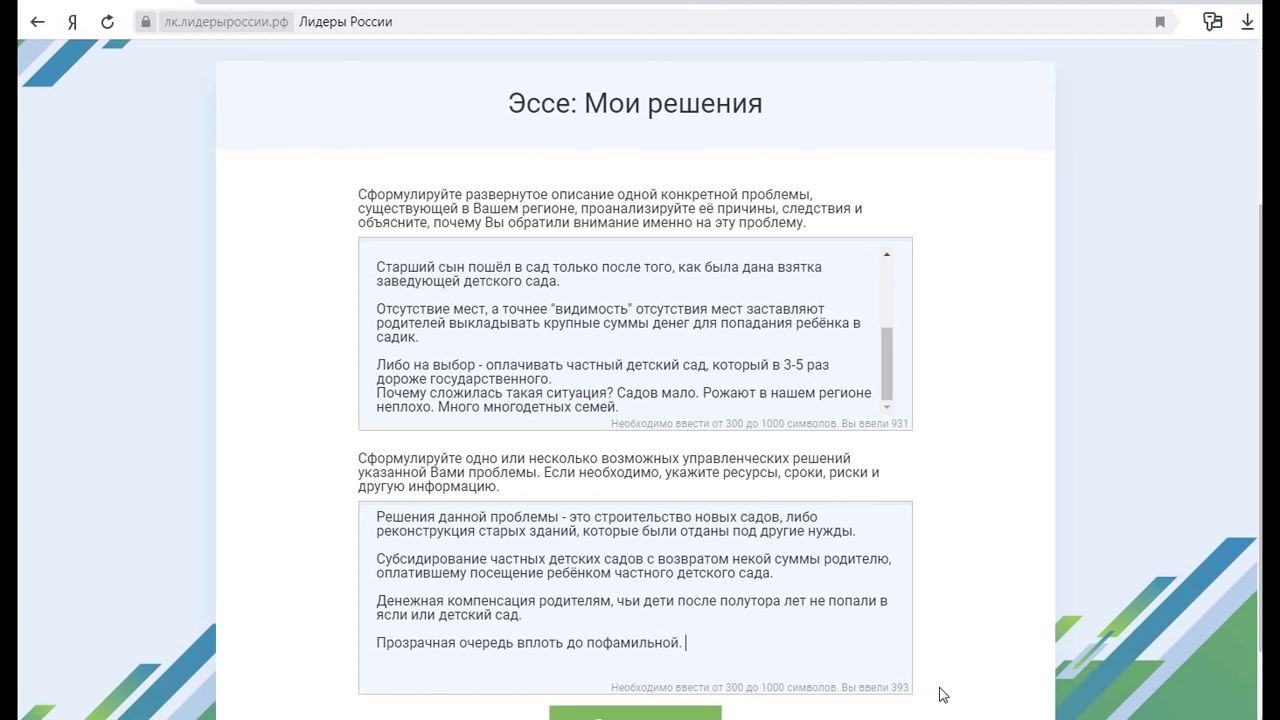
text( С указанием)
text(льгот, ес)
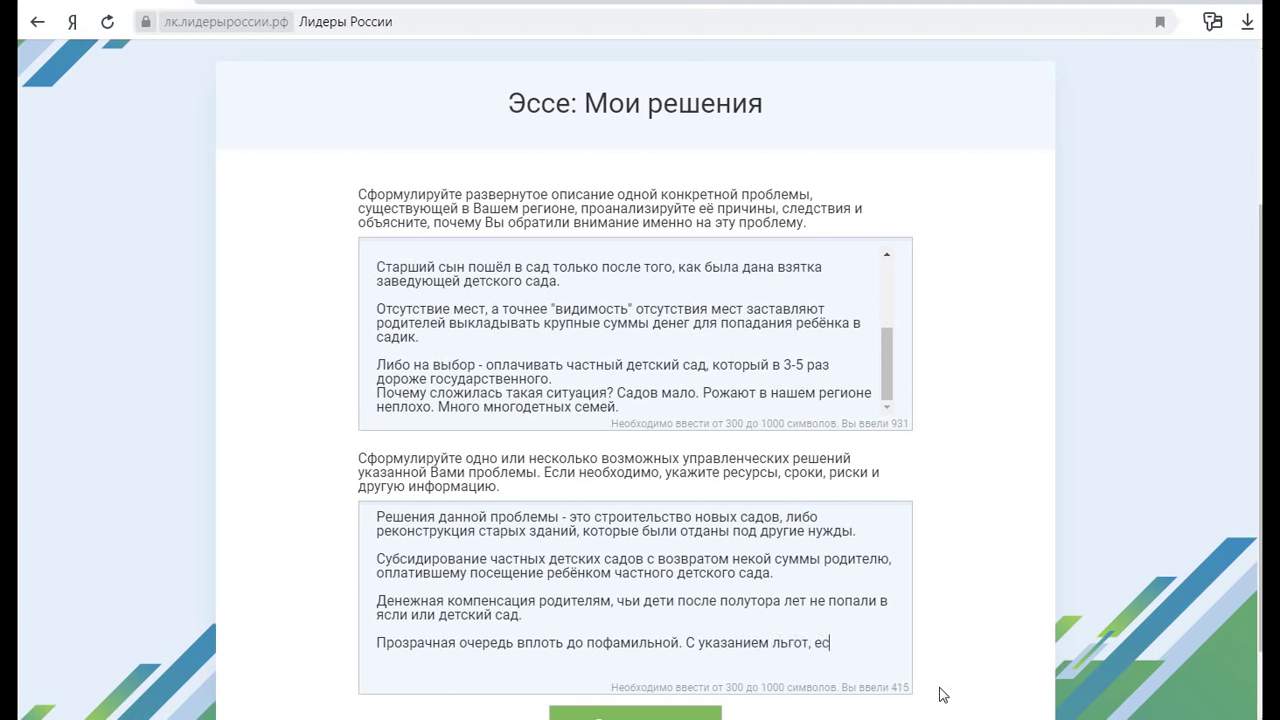
text(ли такие есть. Иначе помимо )
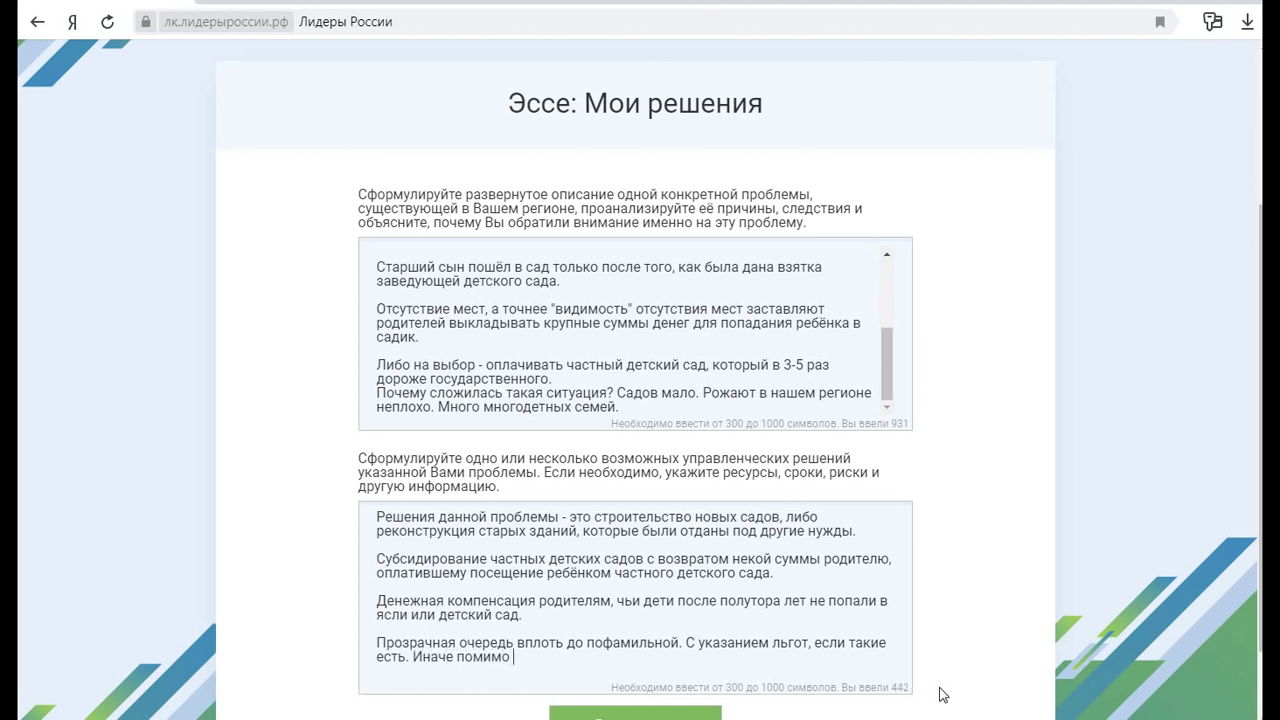
text(голых цифр очере)
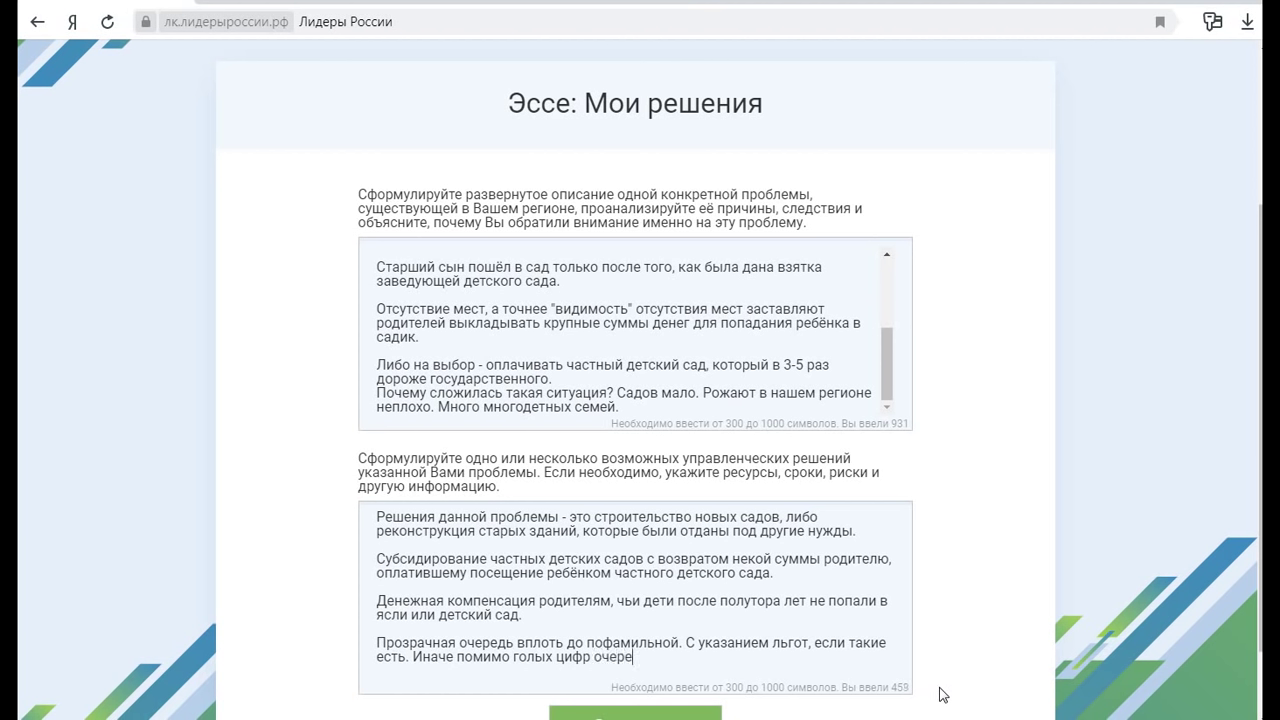
text(ди, контролировать )
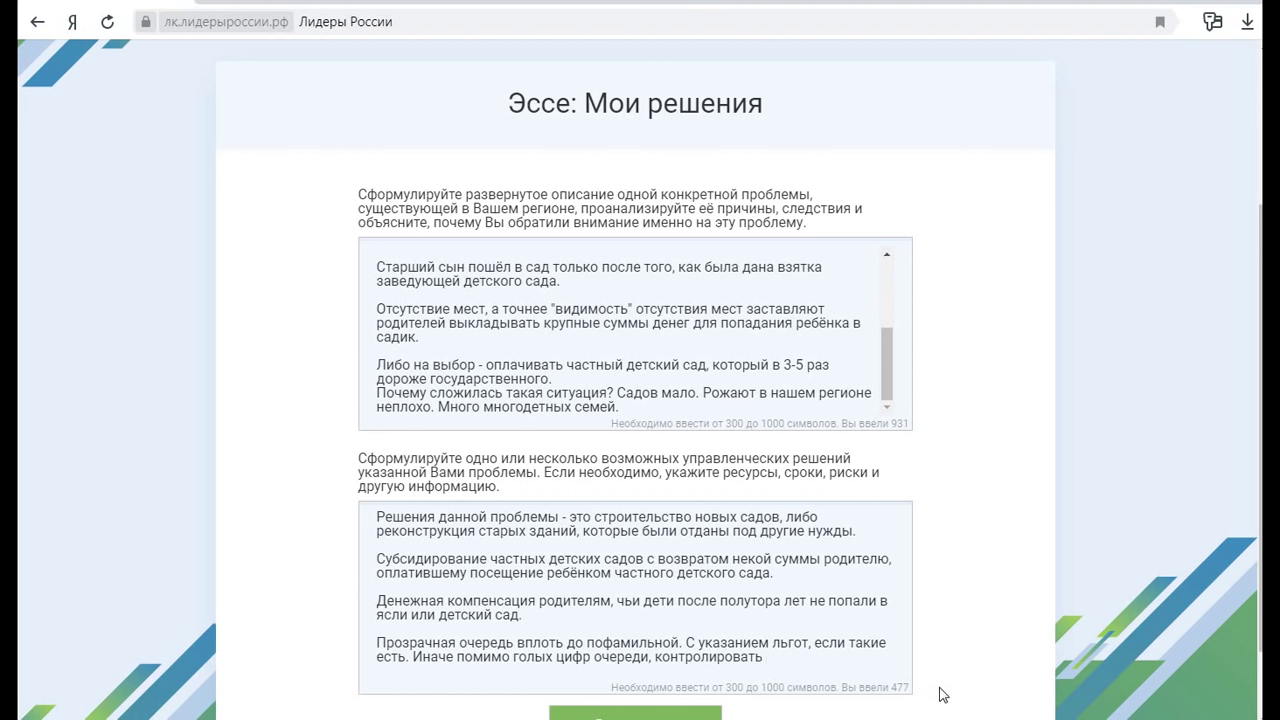
text(честность и попада)
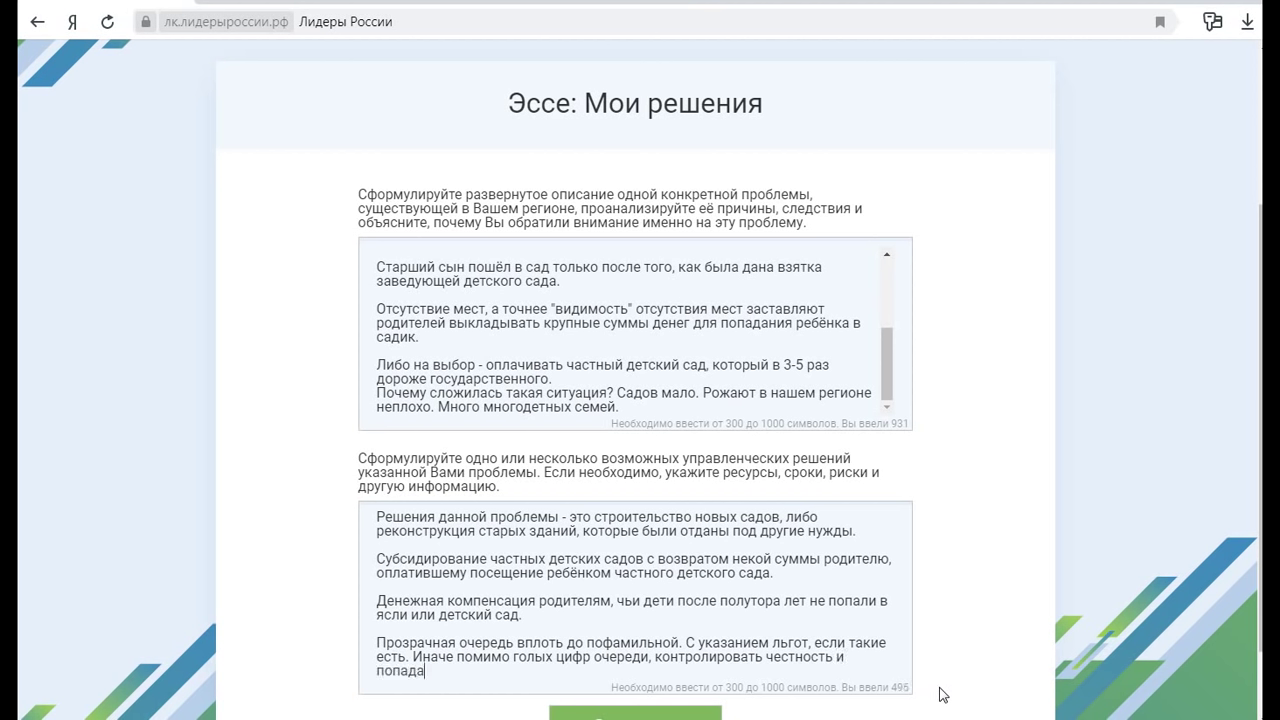
text(ние в сад путём взяток)
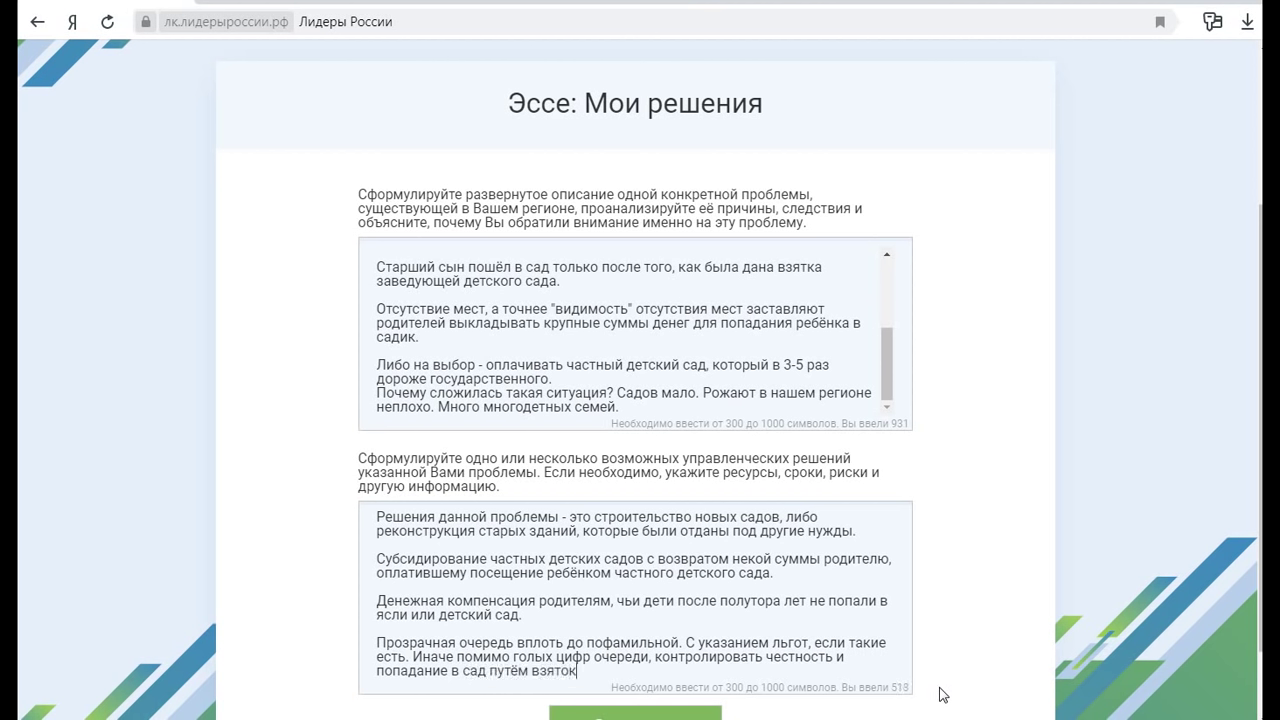
text( будет невозможным.)
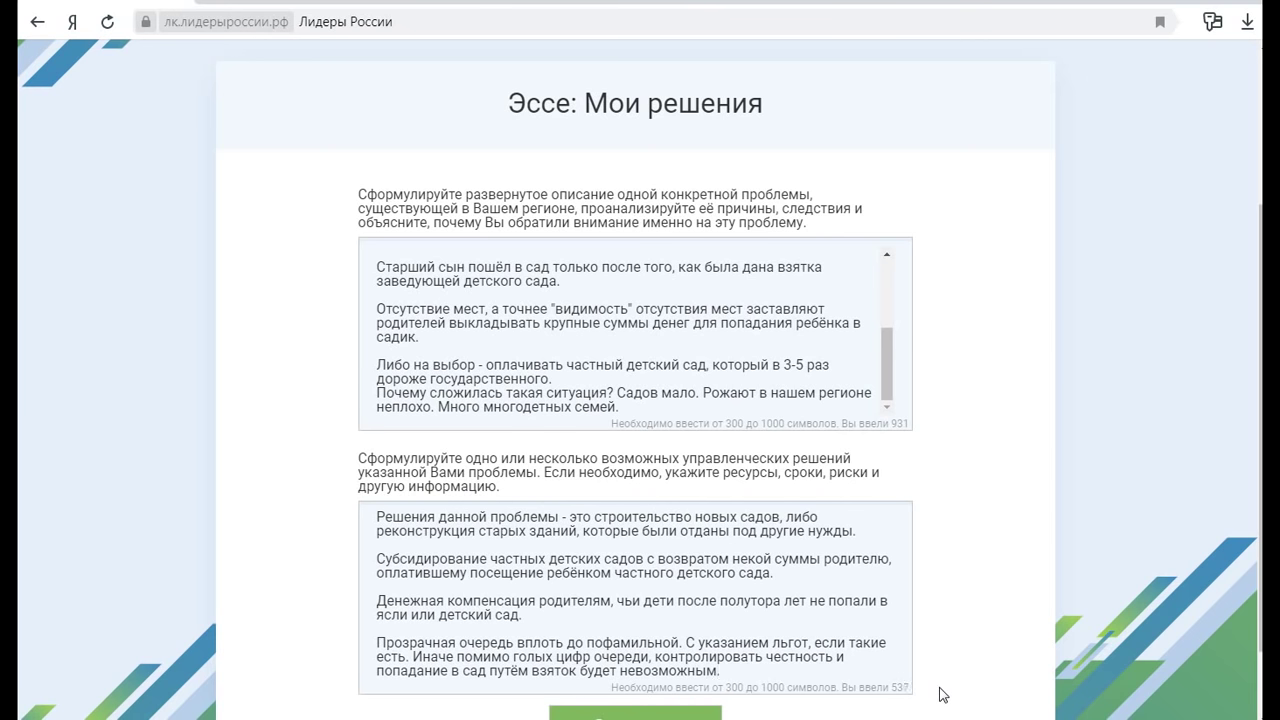
Finish the current essay section, choose 'Мои перспективы и планы' and confirm with 'Приступить'
scroll(940, 694, down, 1)
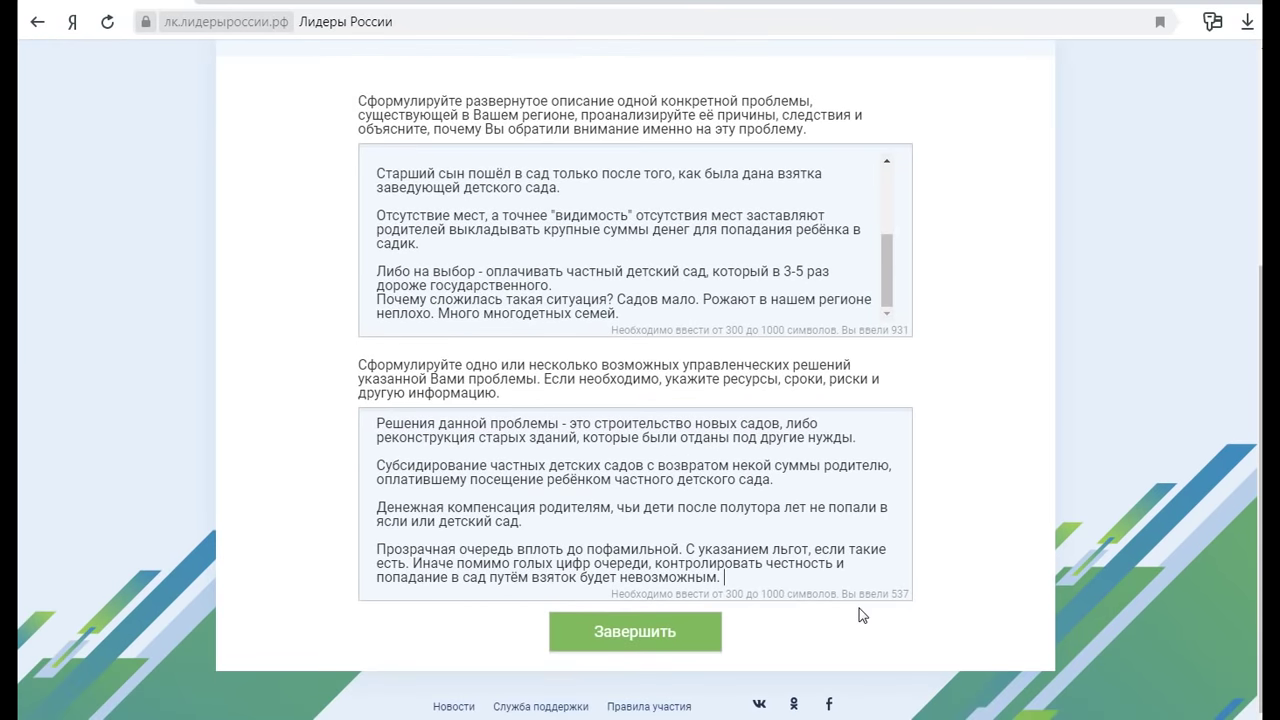
click(654, 630)
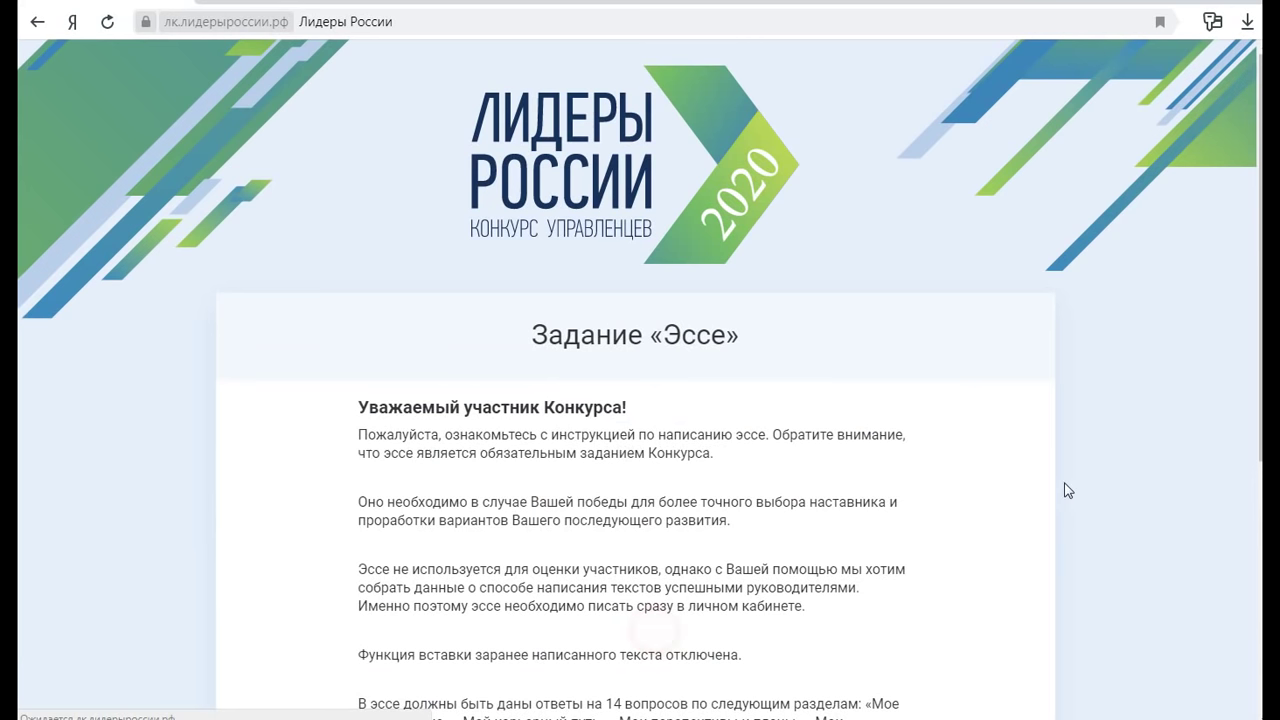
scroll(838, 497, down, 5)
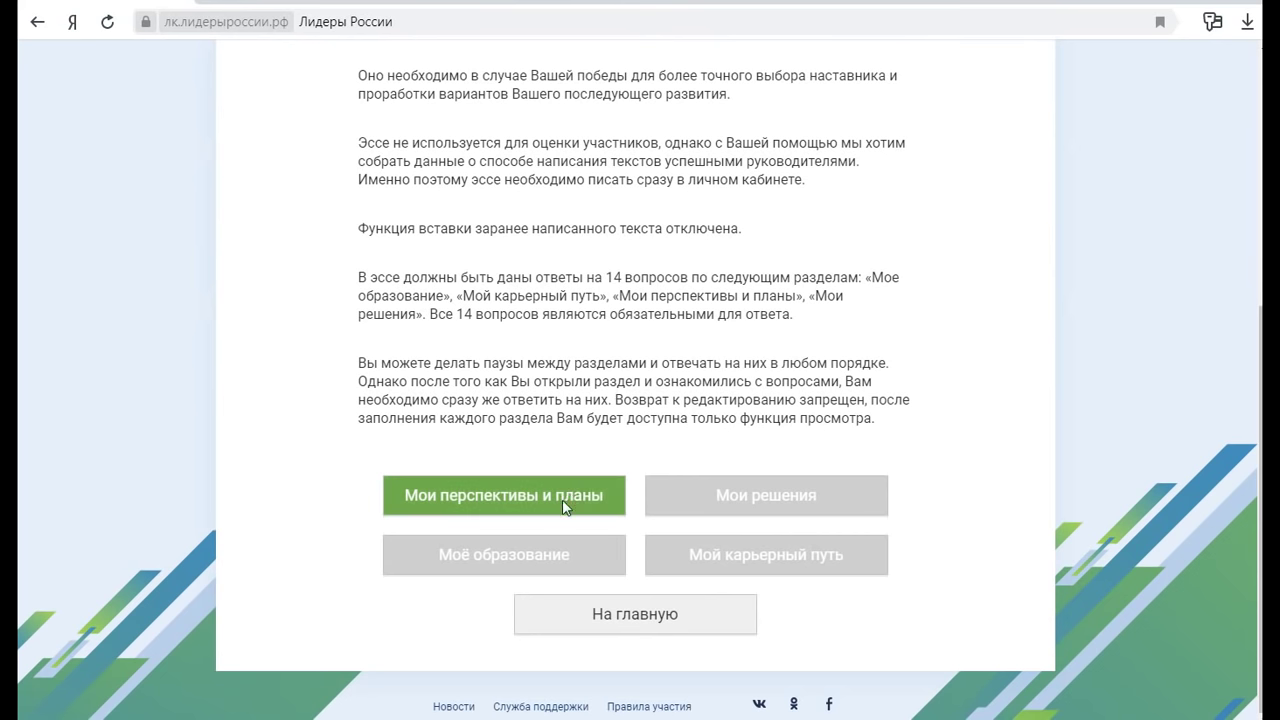
click(590, 497)
scroll(800, 370, down, 2)
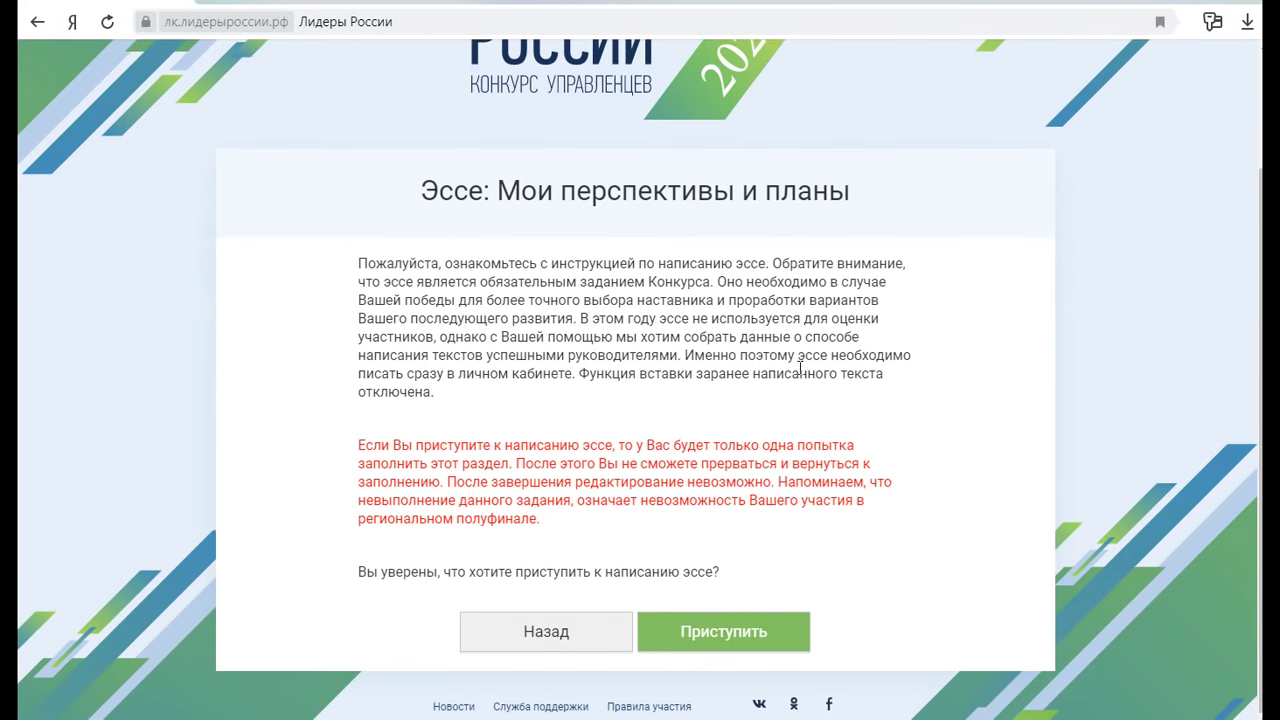
click(729, 631)
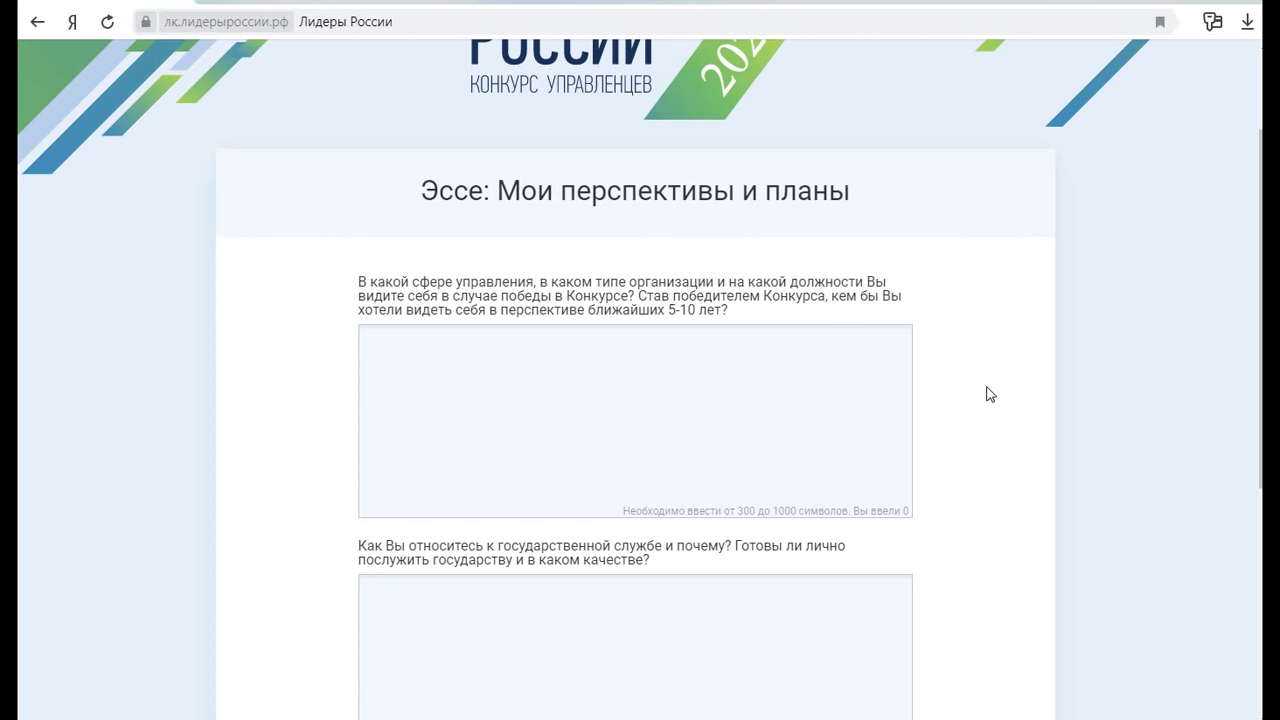
Write that I see myself in healthcare, possibly as chief doctor of a hospital
click(541, 372)
text(Я конечно б)
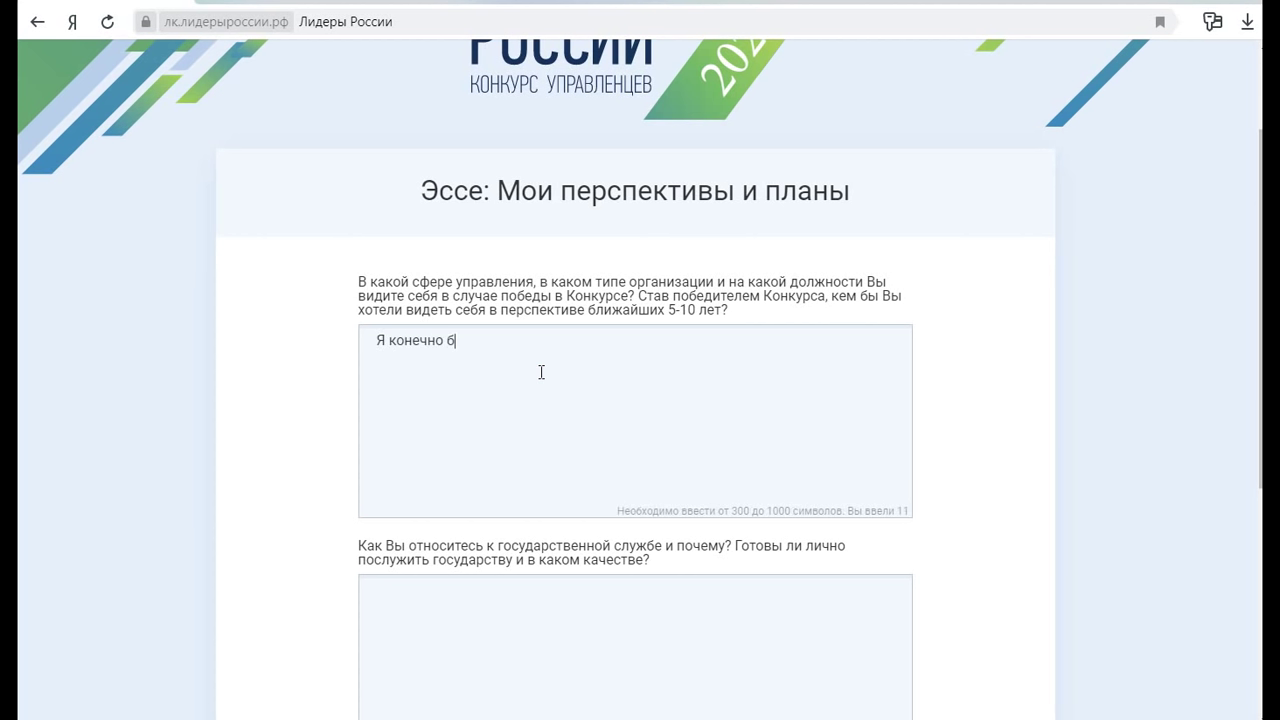
text(ы хотела видеть себя)
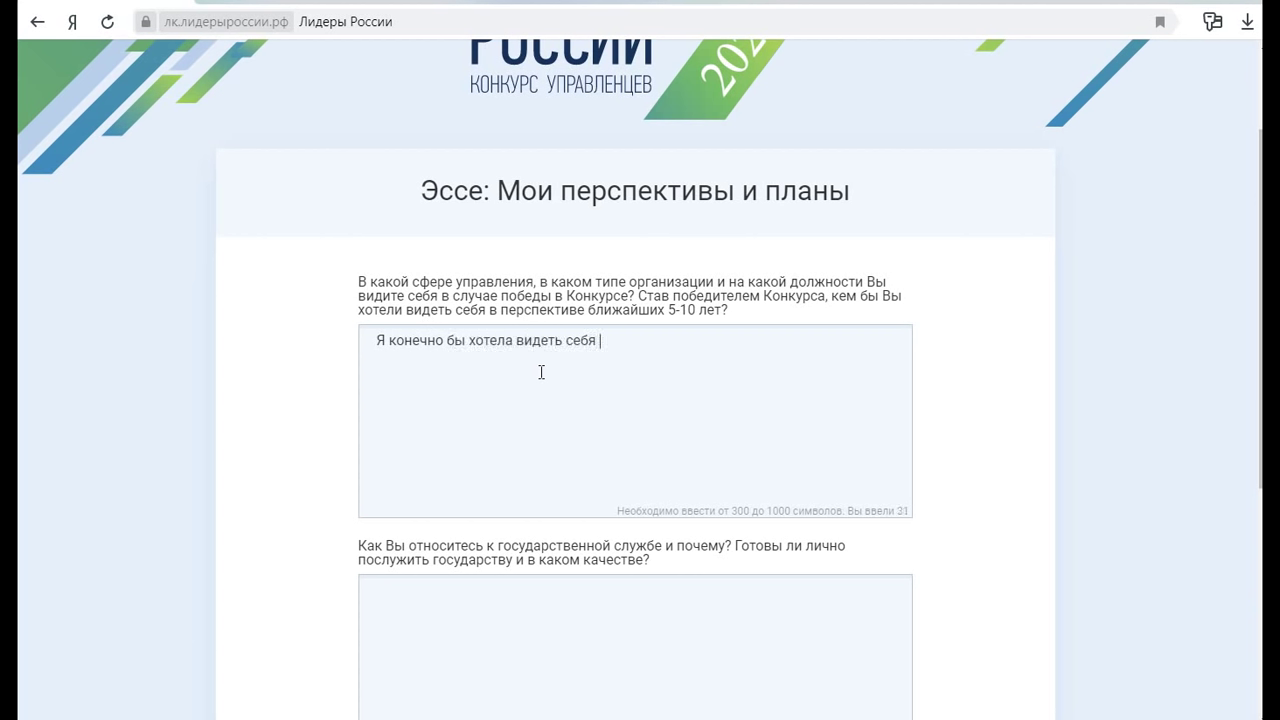
text(сфере здравоохранени)
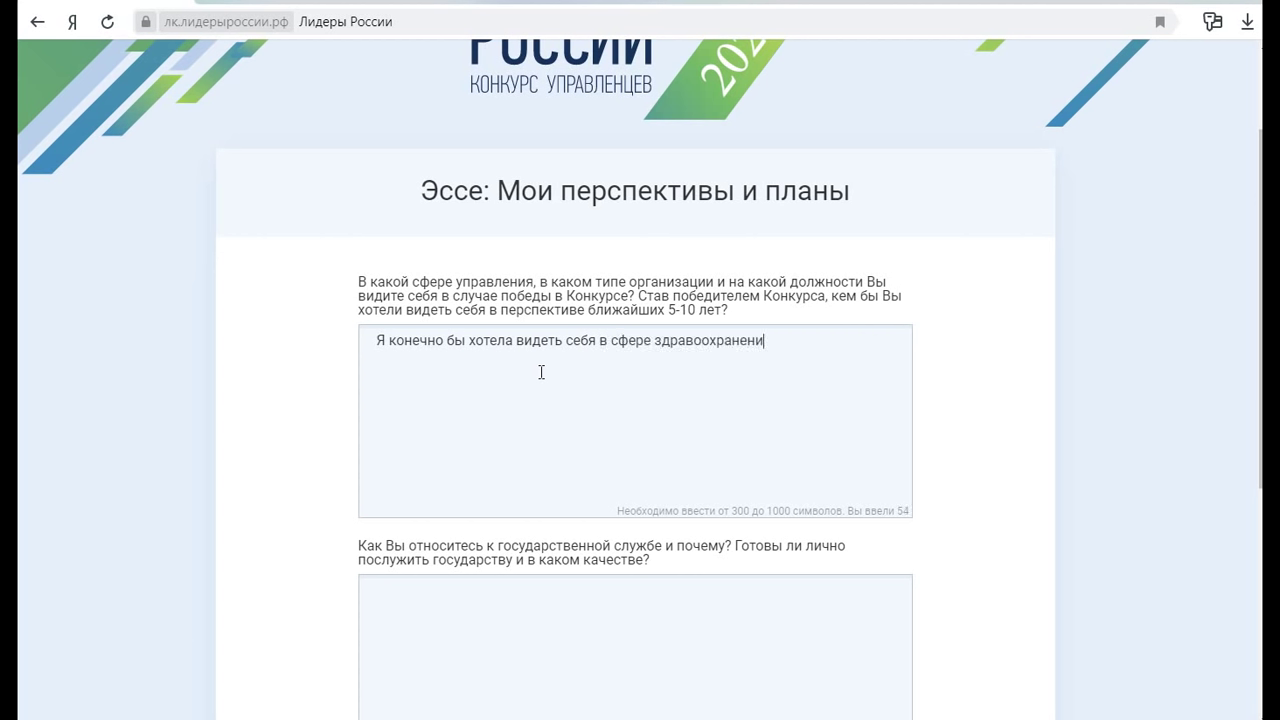
text(я, вохможно, главным вр)
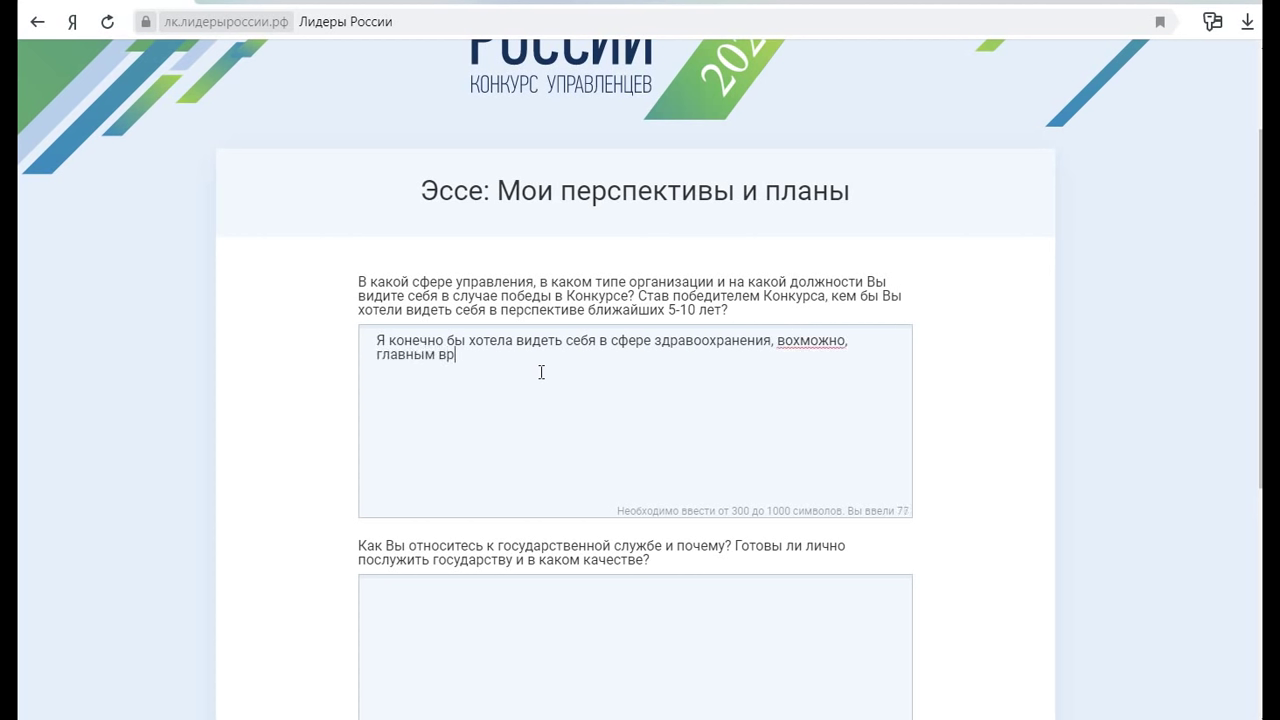
text(ачом больниц)
Correct 'вохможно' to 'возможно' and replace 'больниц' with 'учреждения здравоохранения.'
double_click(781, 343)
click(800, 341)
key(BackSpace)
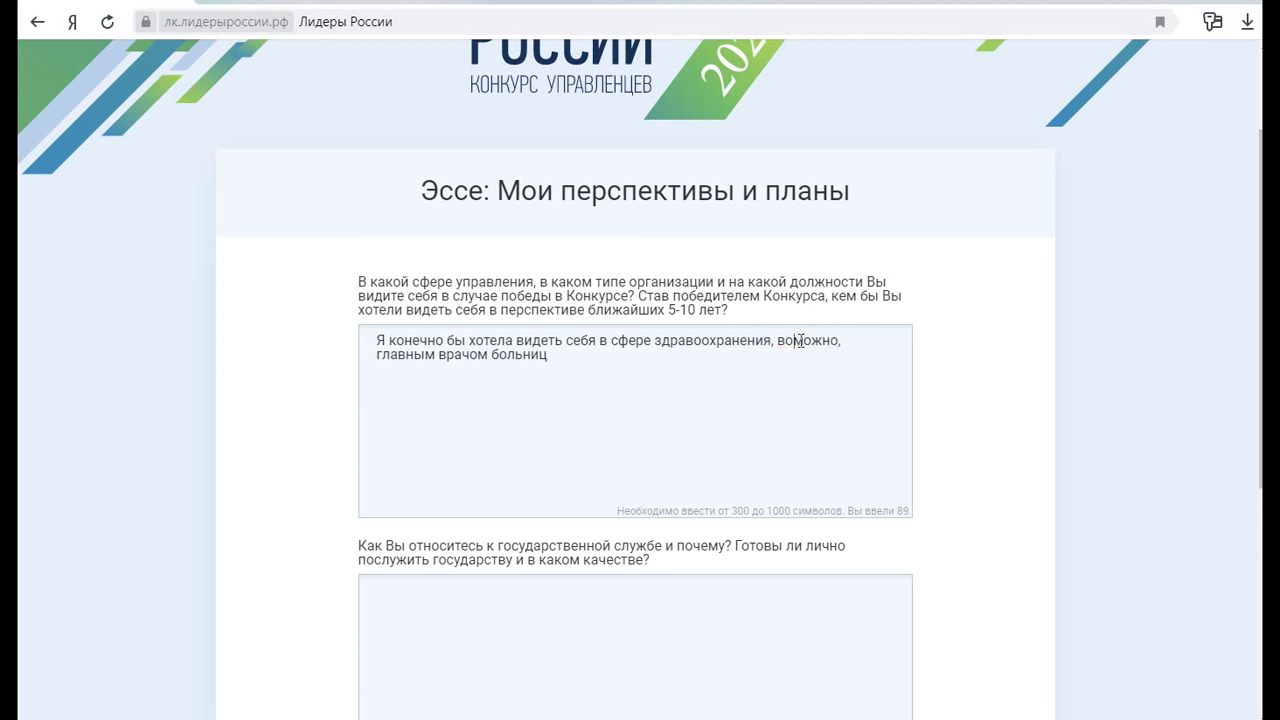
text(з)
click(561, 357)
key(BackSpace)
key(BackSpace)
key(BackSpace)
key(BackSpace)
key(BackSpace)
key(BackSpace)
key(BackSpace)
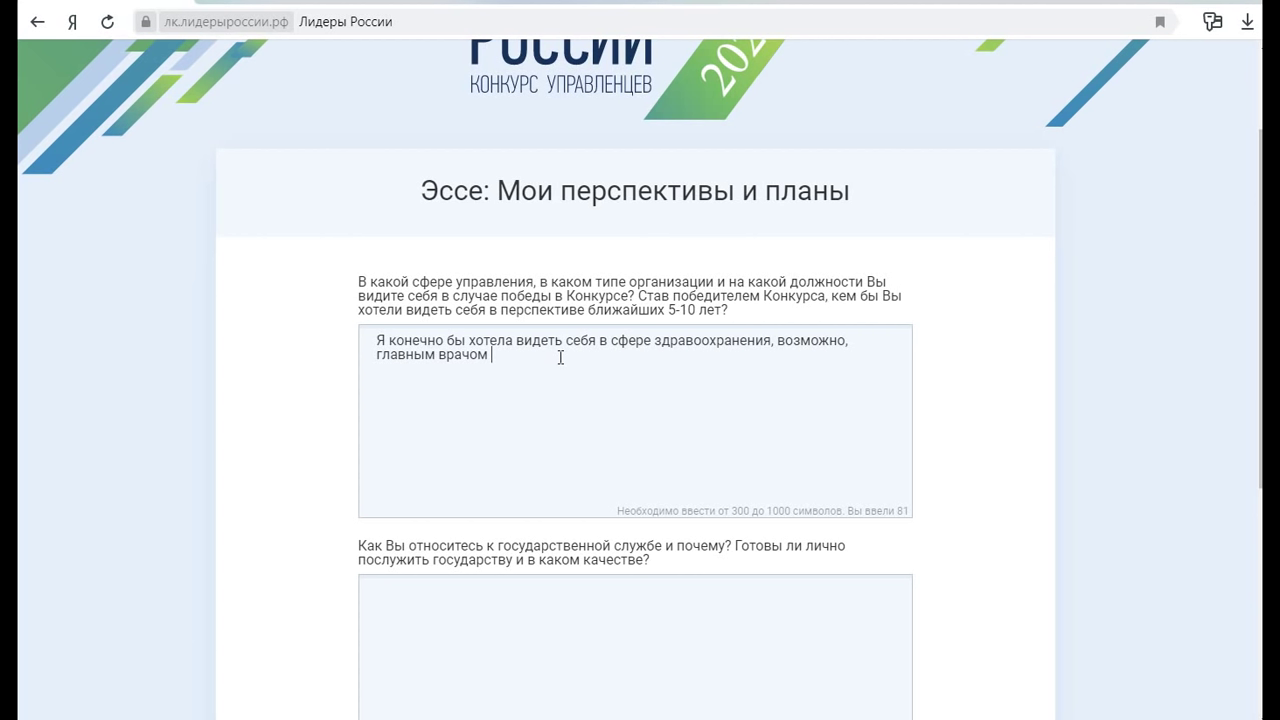
text(учреждения здравоох)
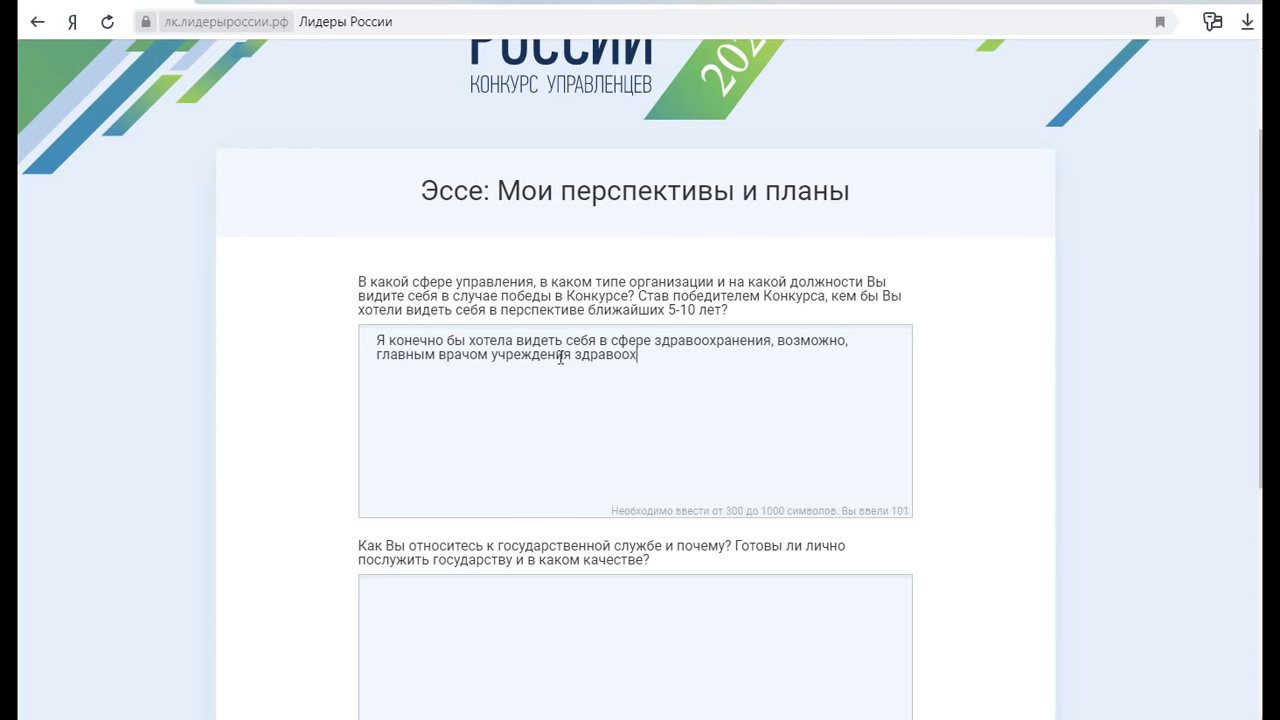
text(ранения.)
Change 'сфере здравоохранения' to 'медицинской сфере' and tidy the punctuation
drag(655, 341, 771, 340)
key(BackSpace)
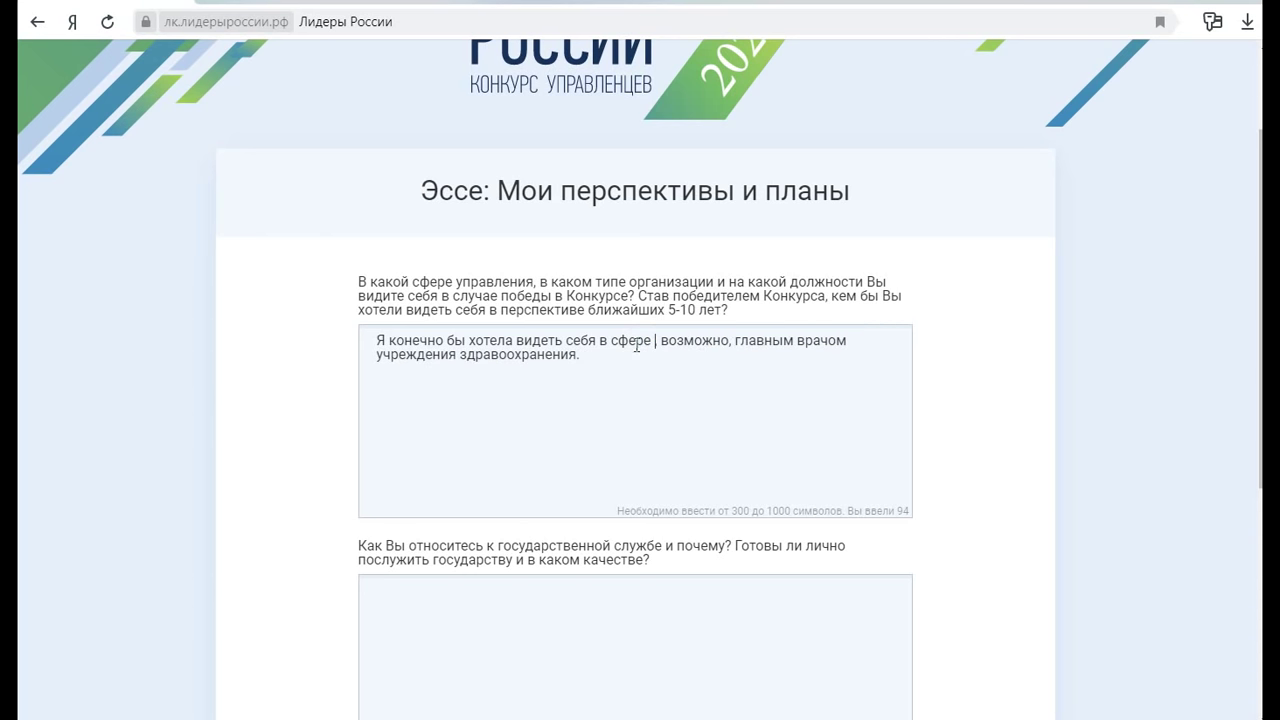
click(612, 341)
click(612, 341)
text(медицинск)
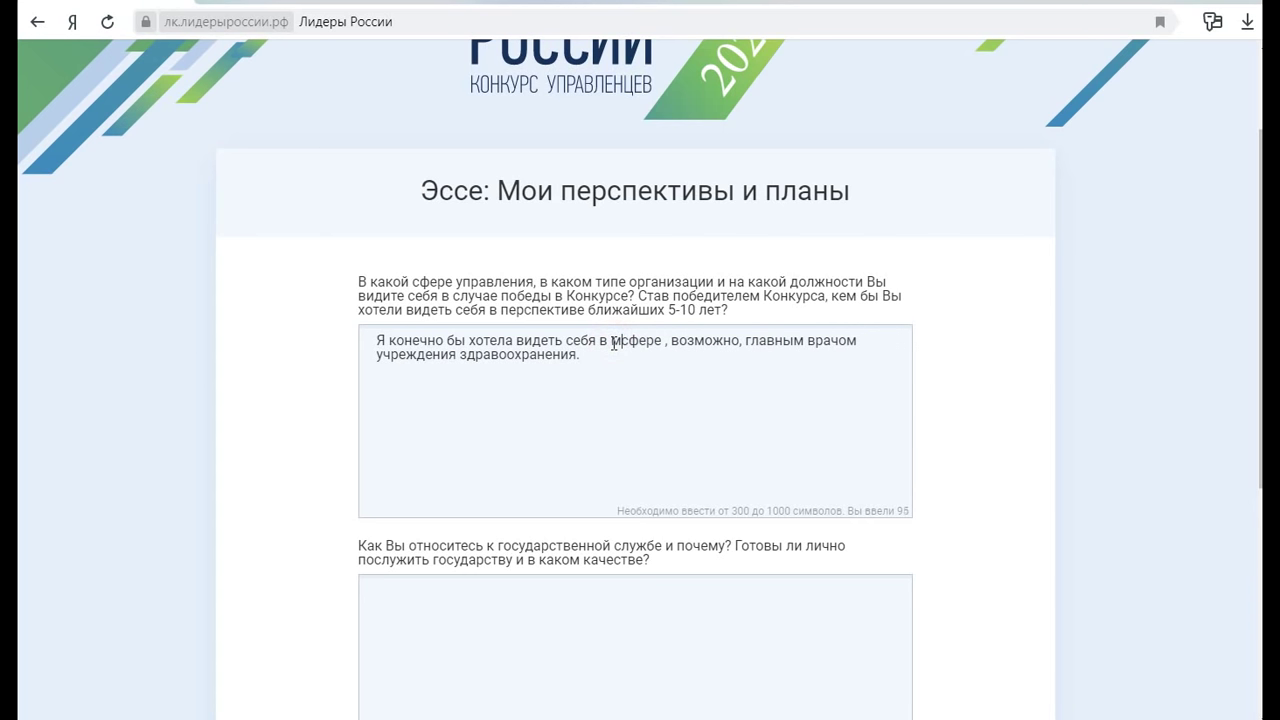
text(ой)
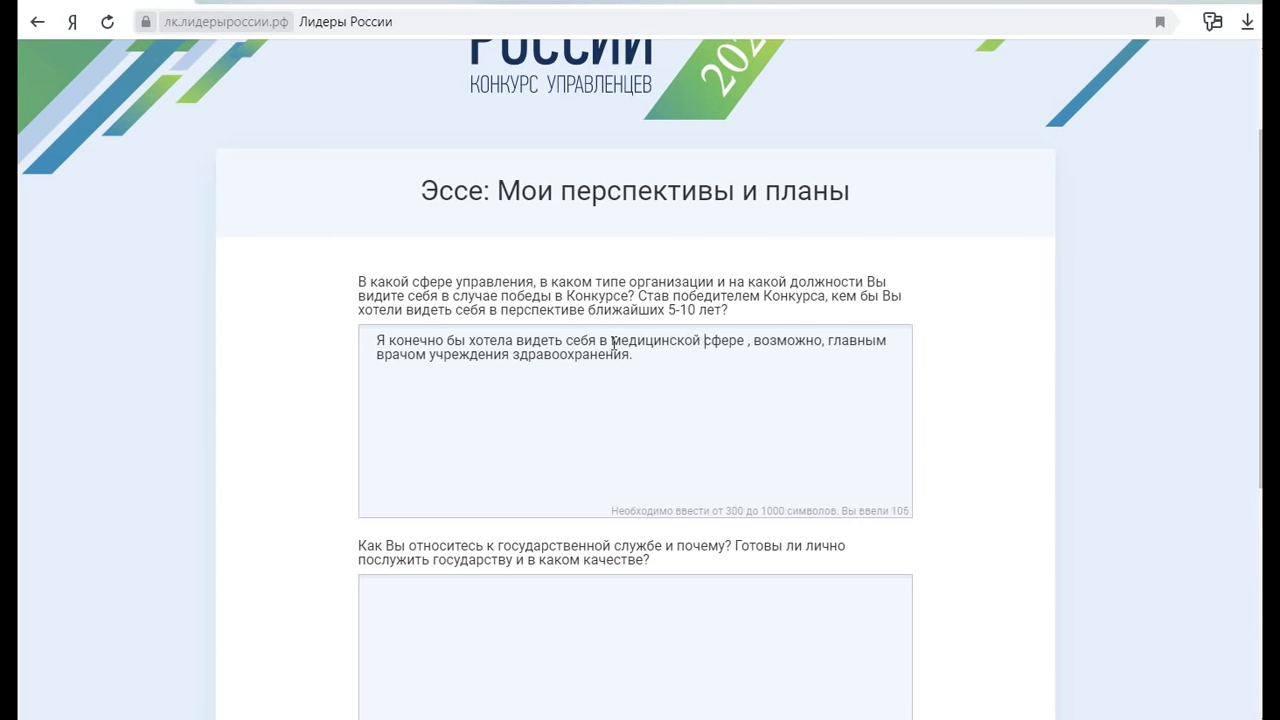
click(741, 342)
key(Delete)
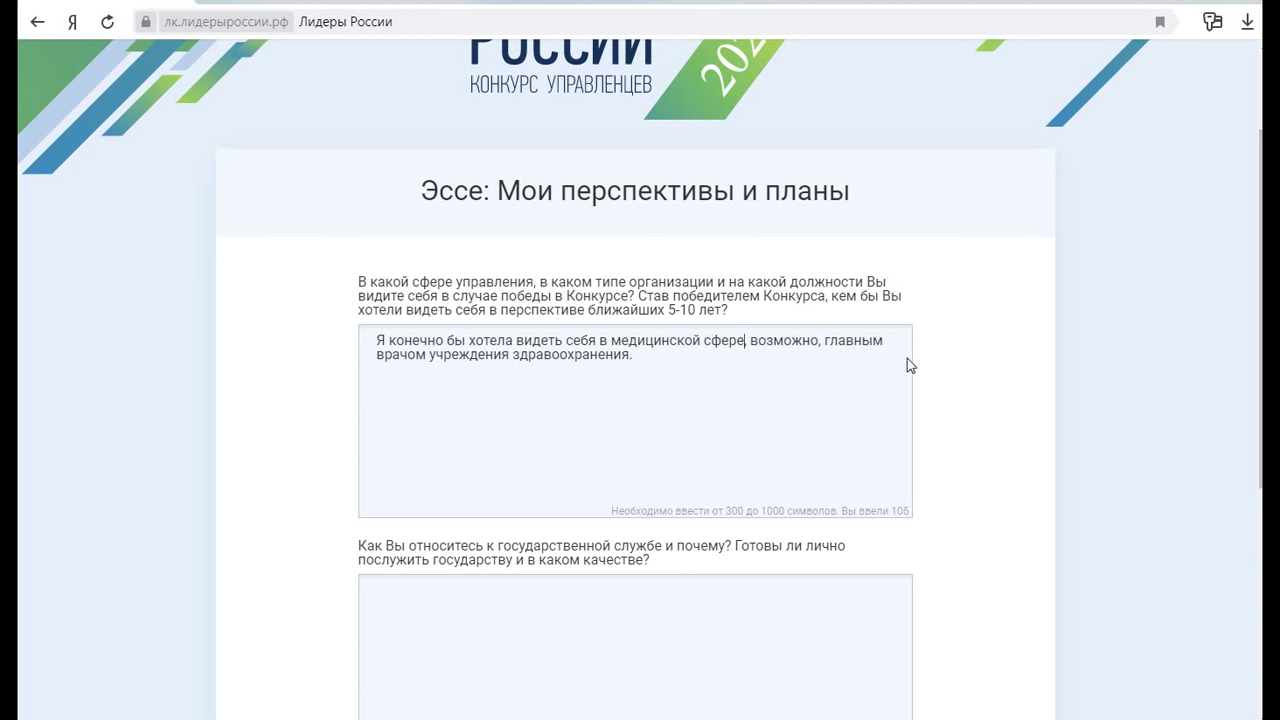
Add 'А лет через 5-10 - министром здравоохранения республики', fixing the typo
click(653, 360)
text(А лет через 5-10 - министром)
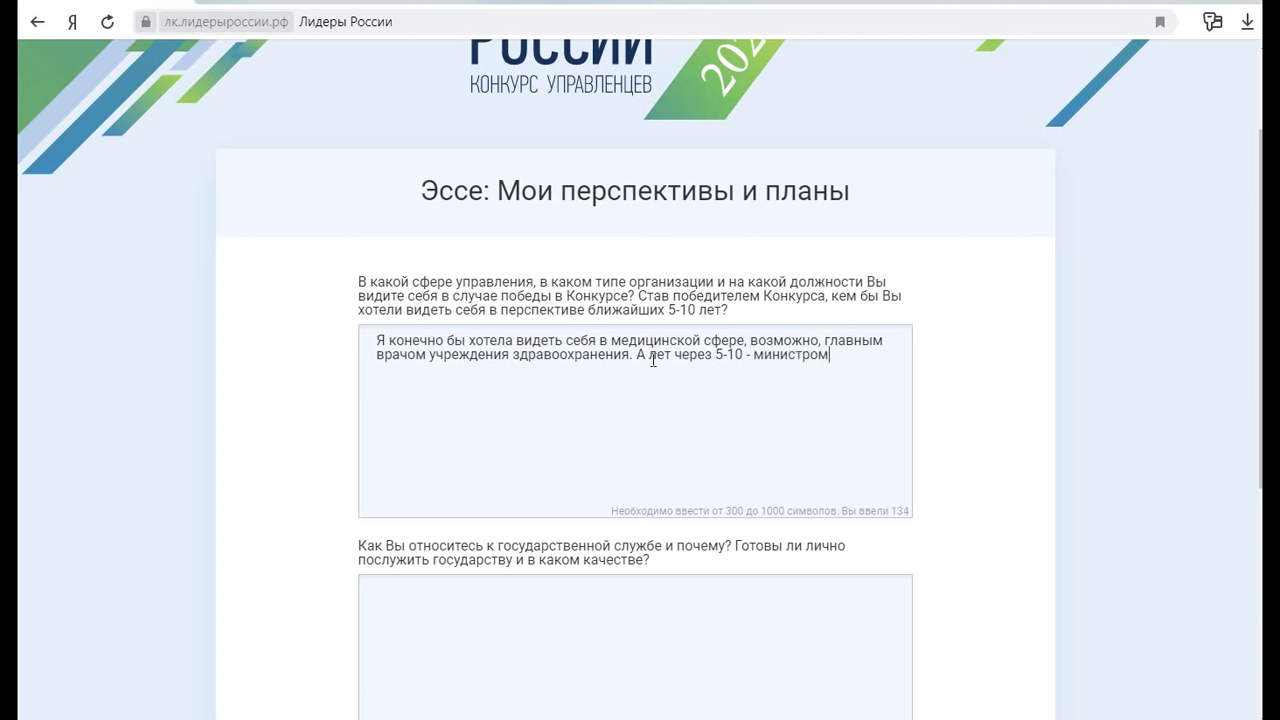
text( здравоохранеия)
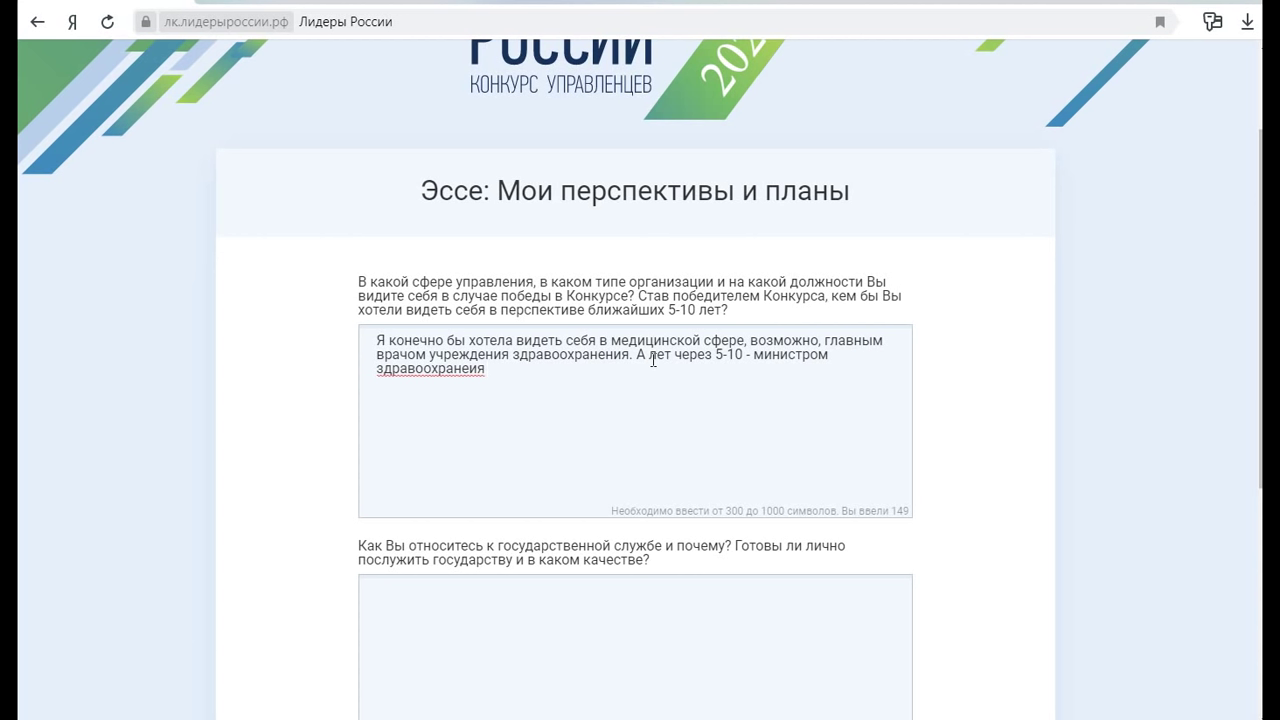
key(BackSpace)
key(BackSpace)
key(BackSpace)
text(я р)
click(473, 372)
text(ни)
click(523, 380)
text(республики.)
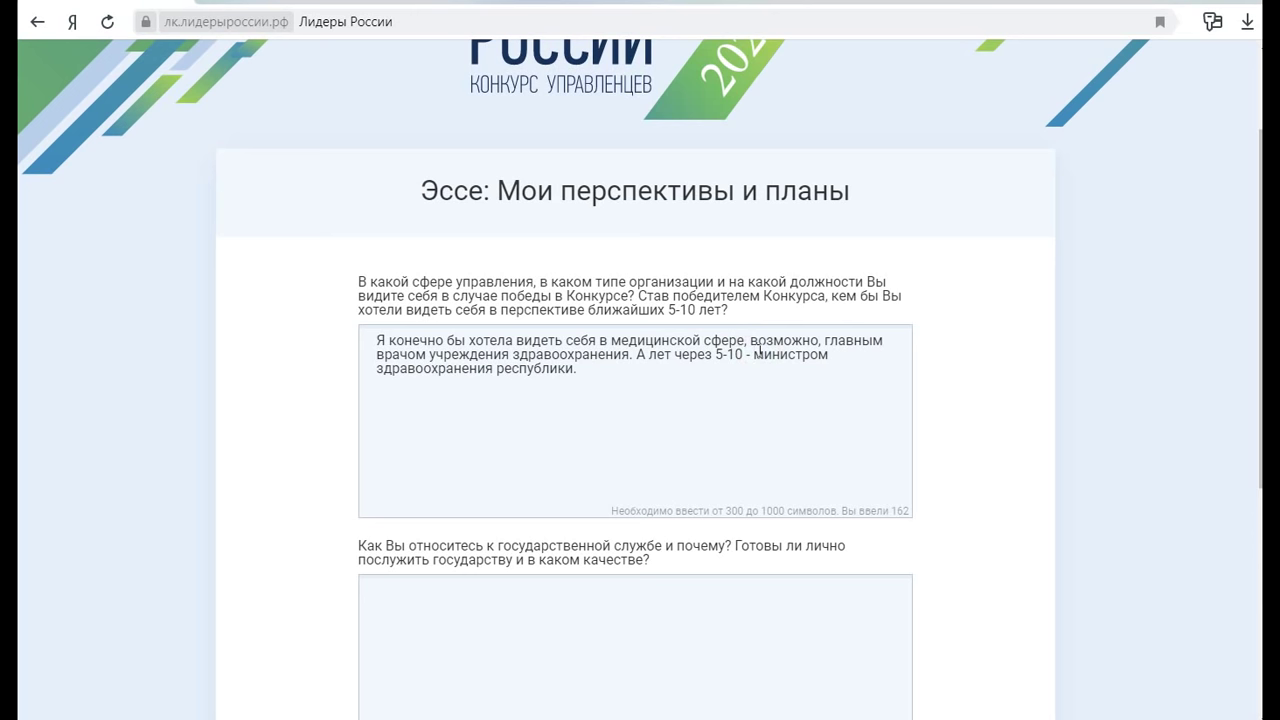
Reword it to a post in the ministry apparatus, 'может быть даже и министром'
click(756, 352)
text(в аппарате)
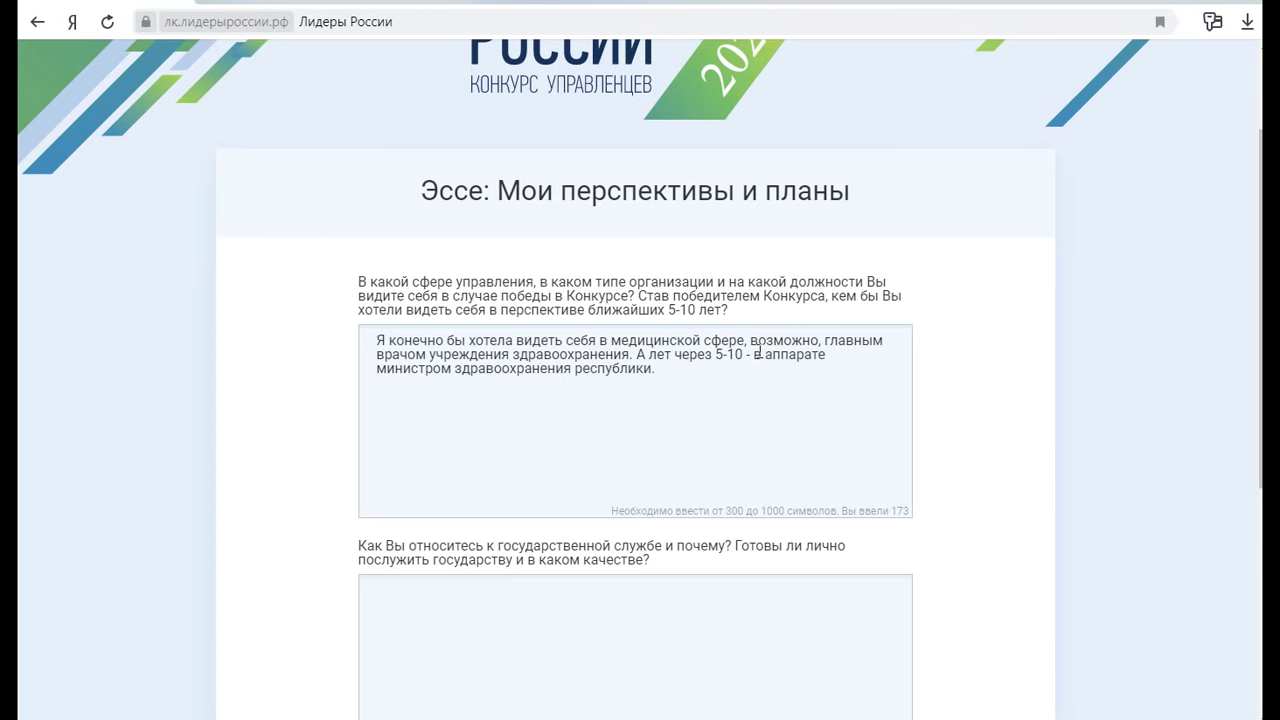
click(424, 369)
text(ерства)
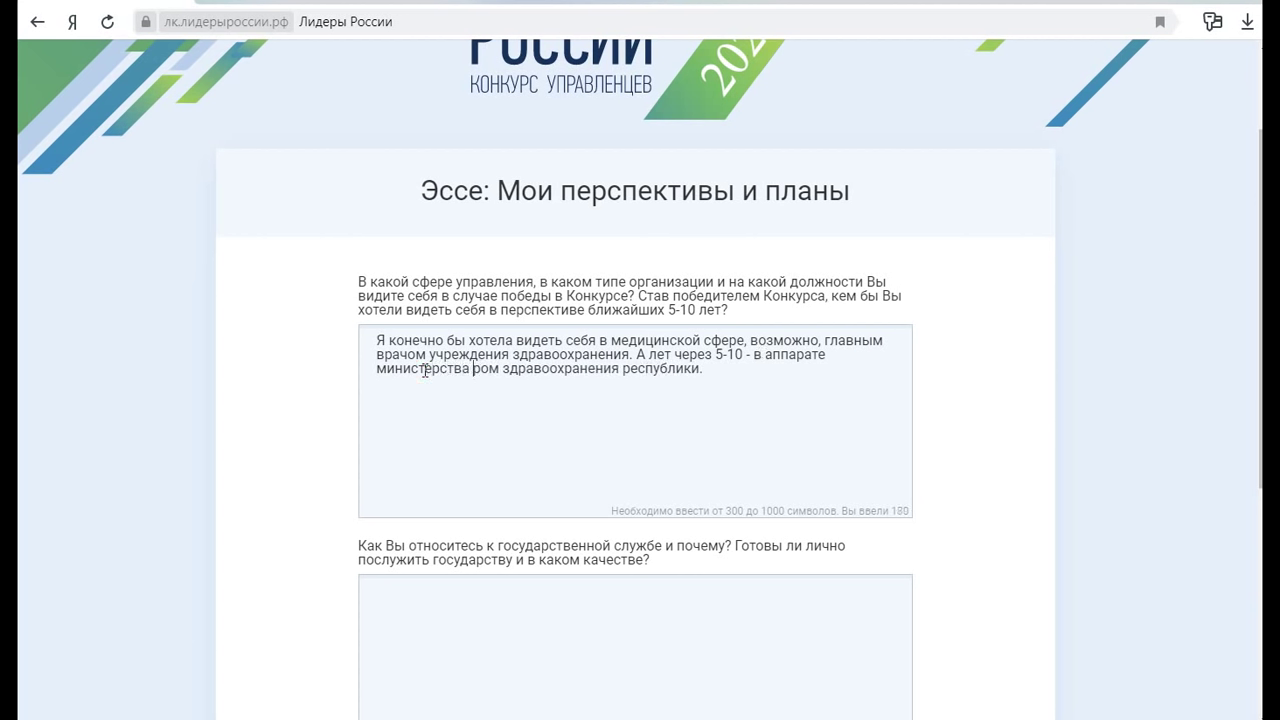
key(Delete)
key(Delete)
key(Delete)
key(Delete)
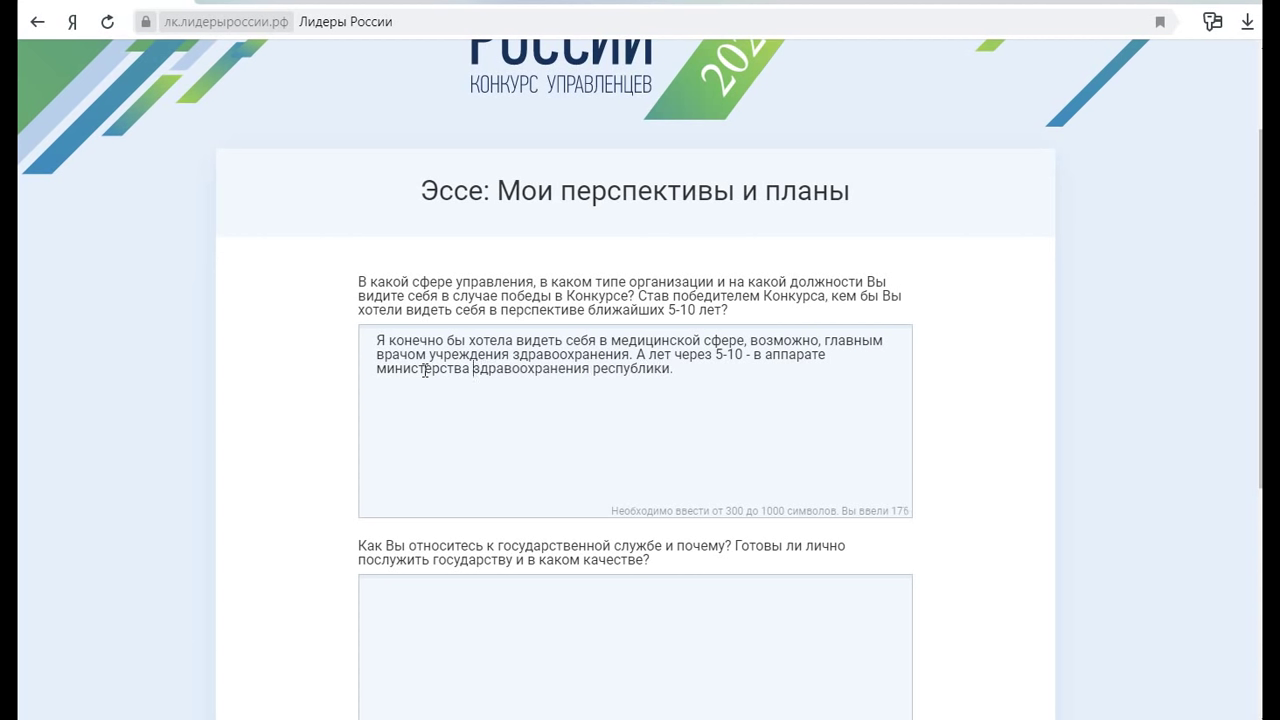
click(670, 369)
text(может быть даже и министром.)
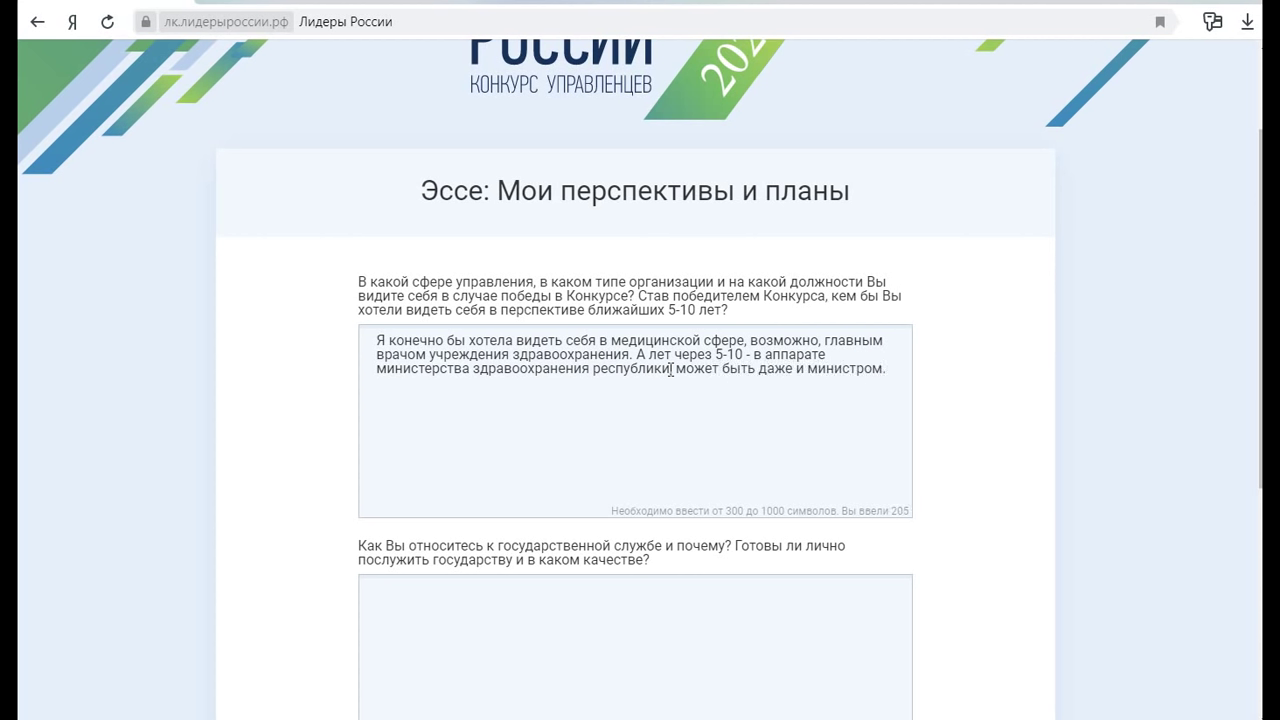
Add a paragraph saying medicine is forever for someone with a calling, fixing 'уменя'
click(892, 368)
text(Медицина - это навсегд)
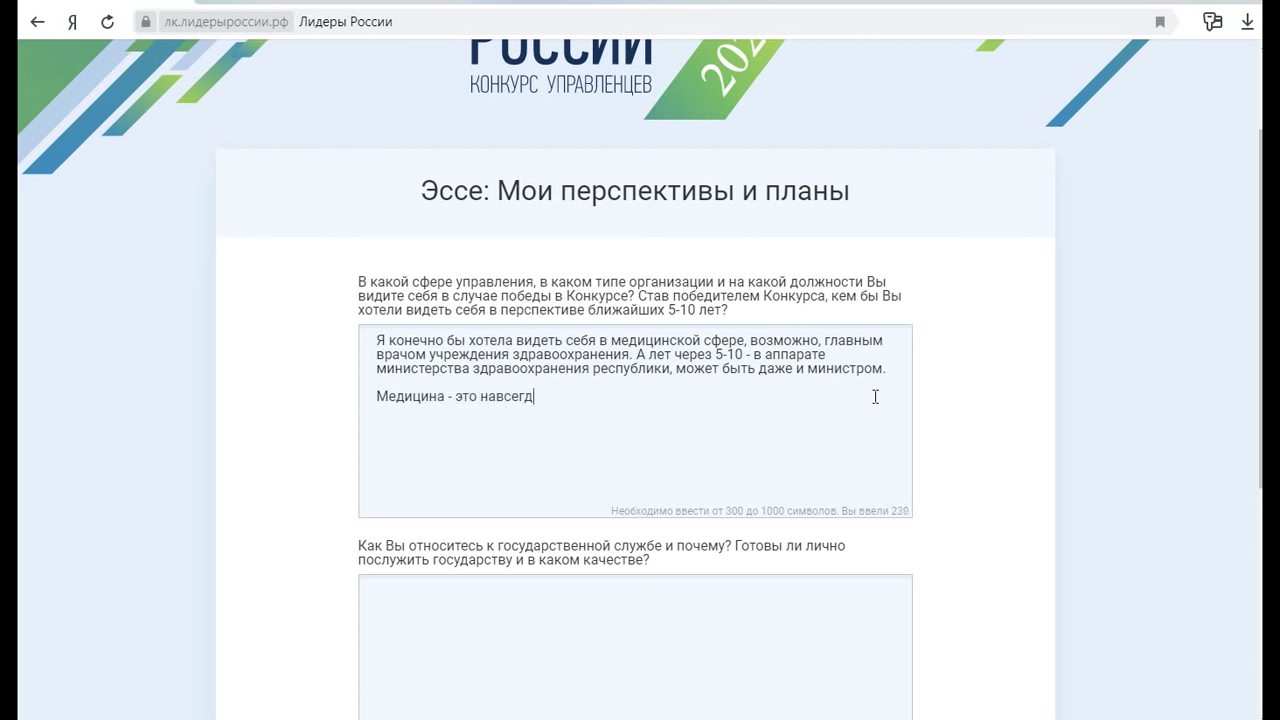
text(а, если у человека е)
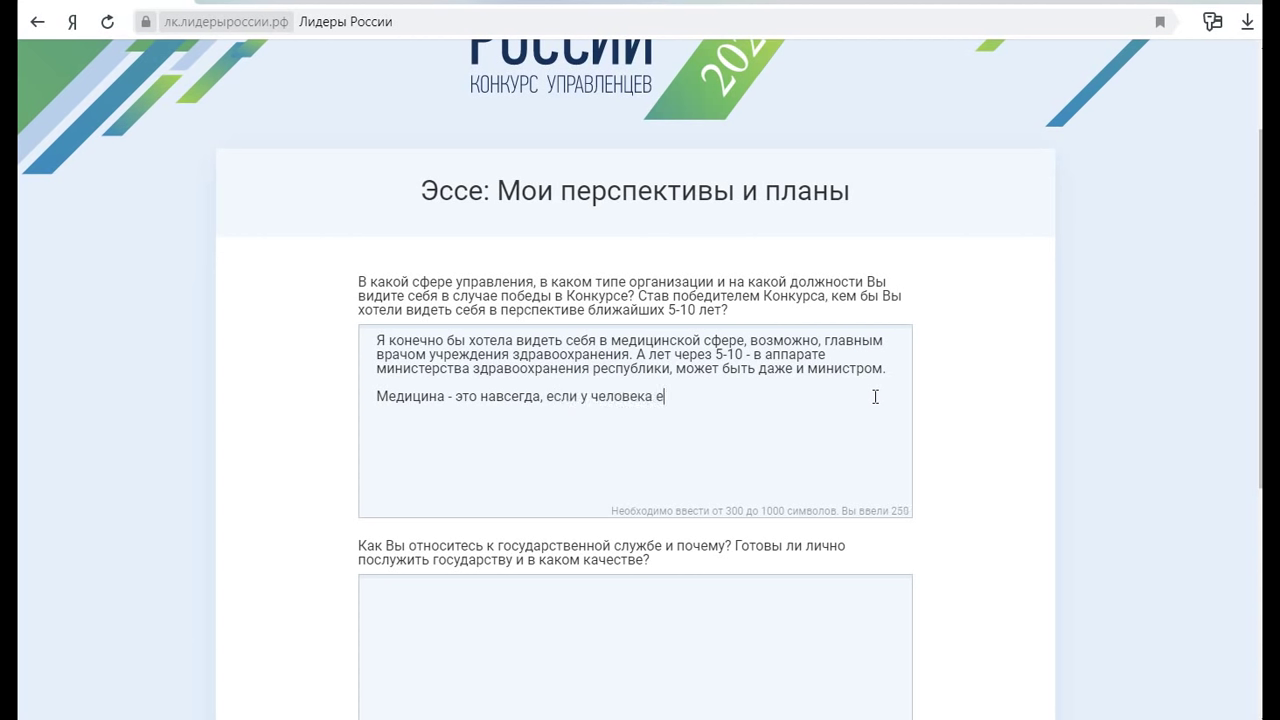
text(сть призвание, как )
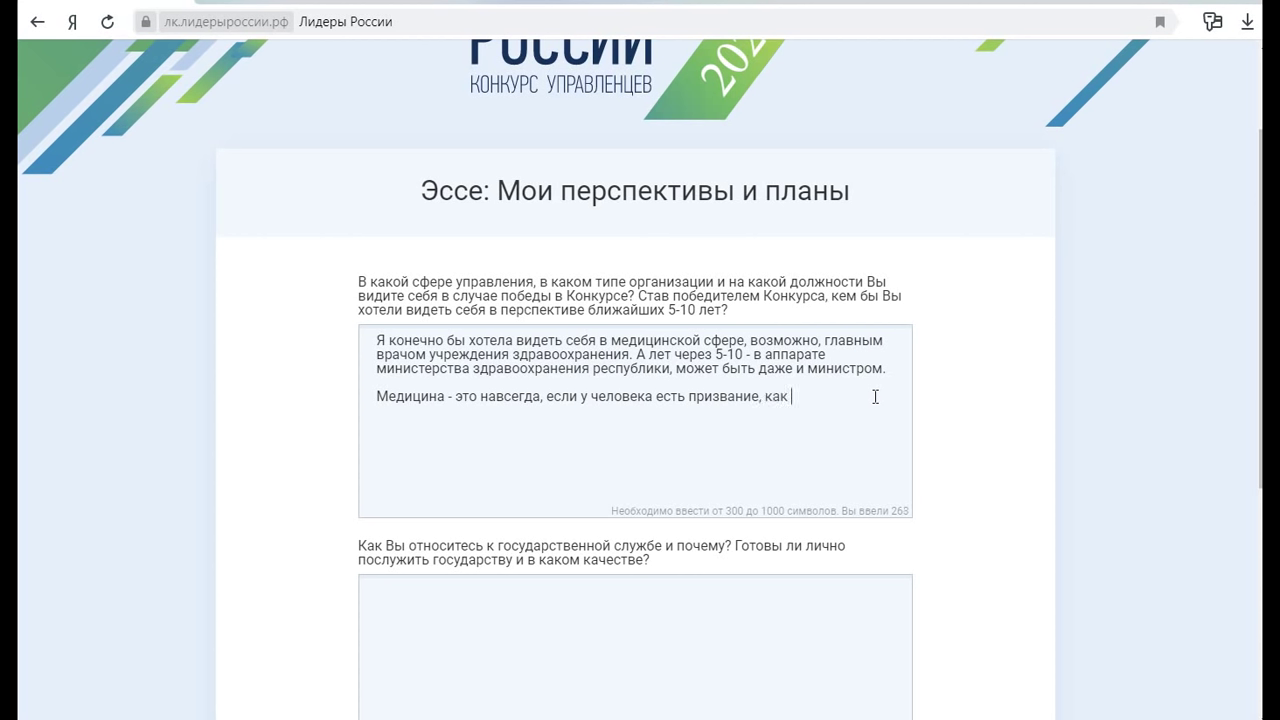
text(уменя. Поэтому расстаться )
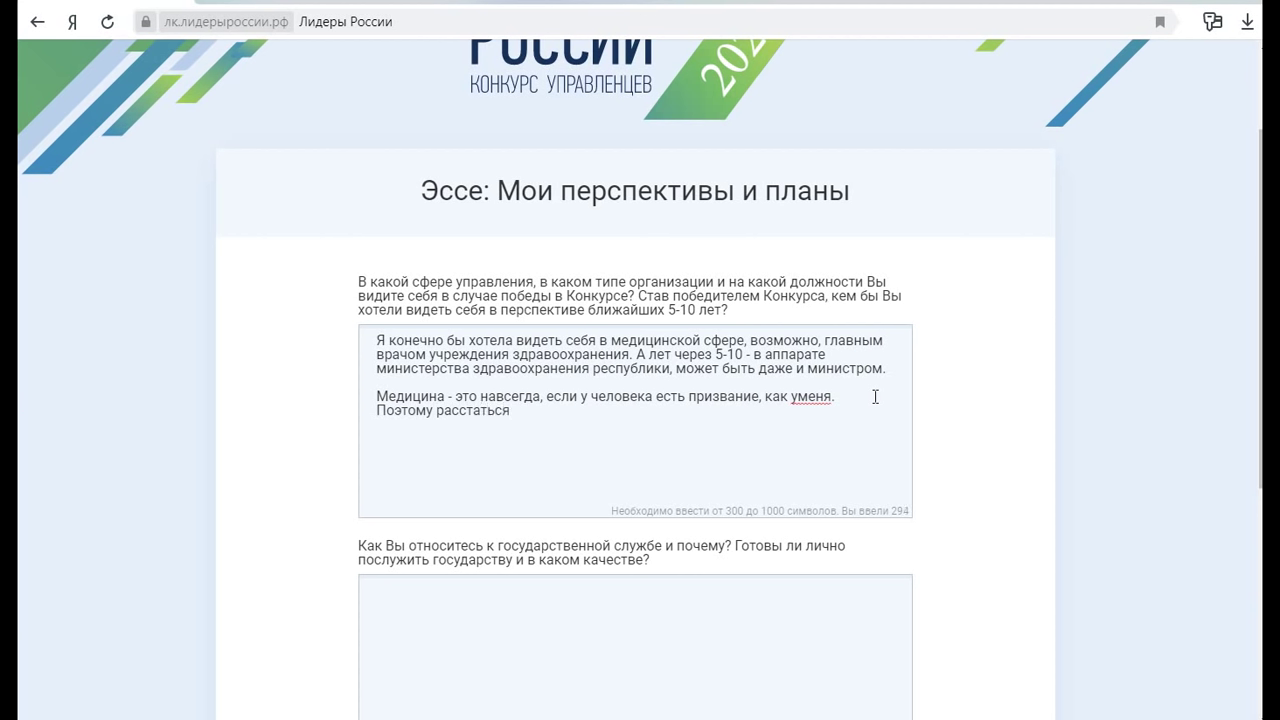
text(будет болезненно или )
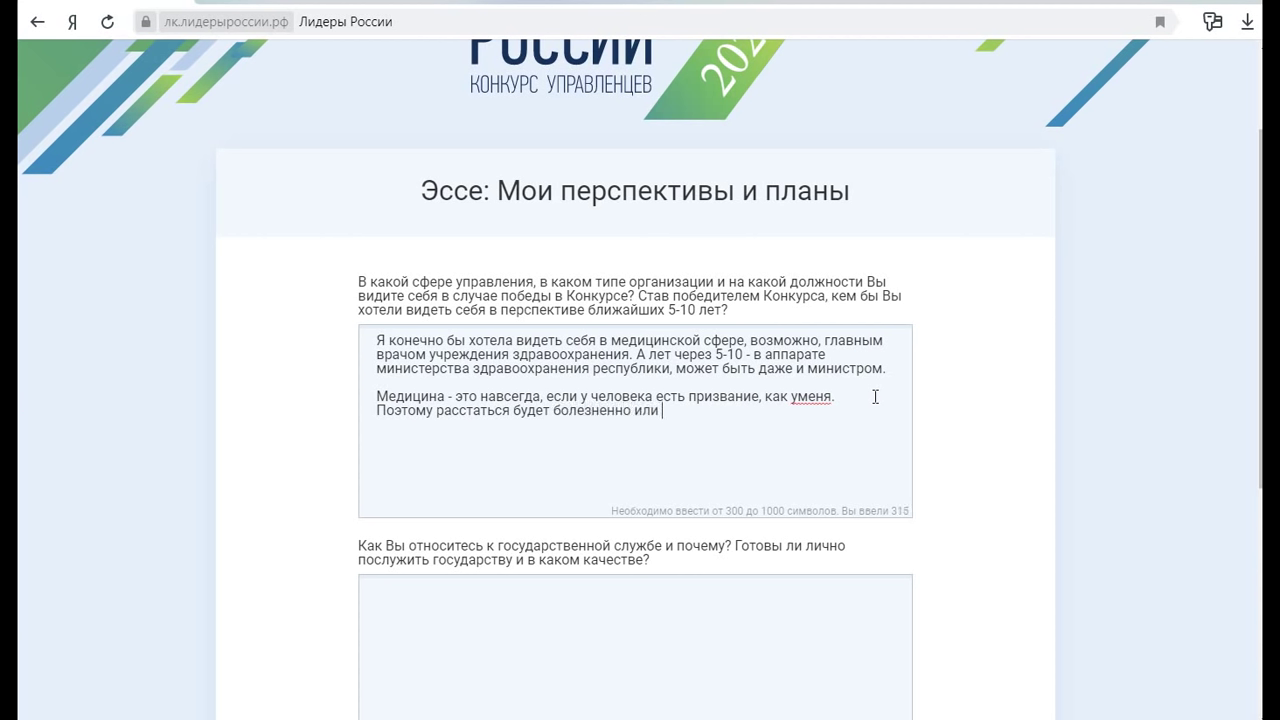
text(вообще невозможно.)
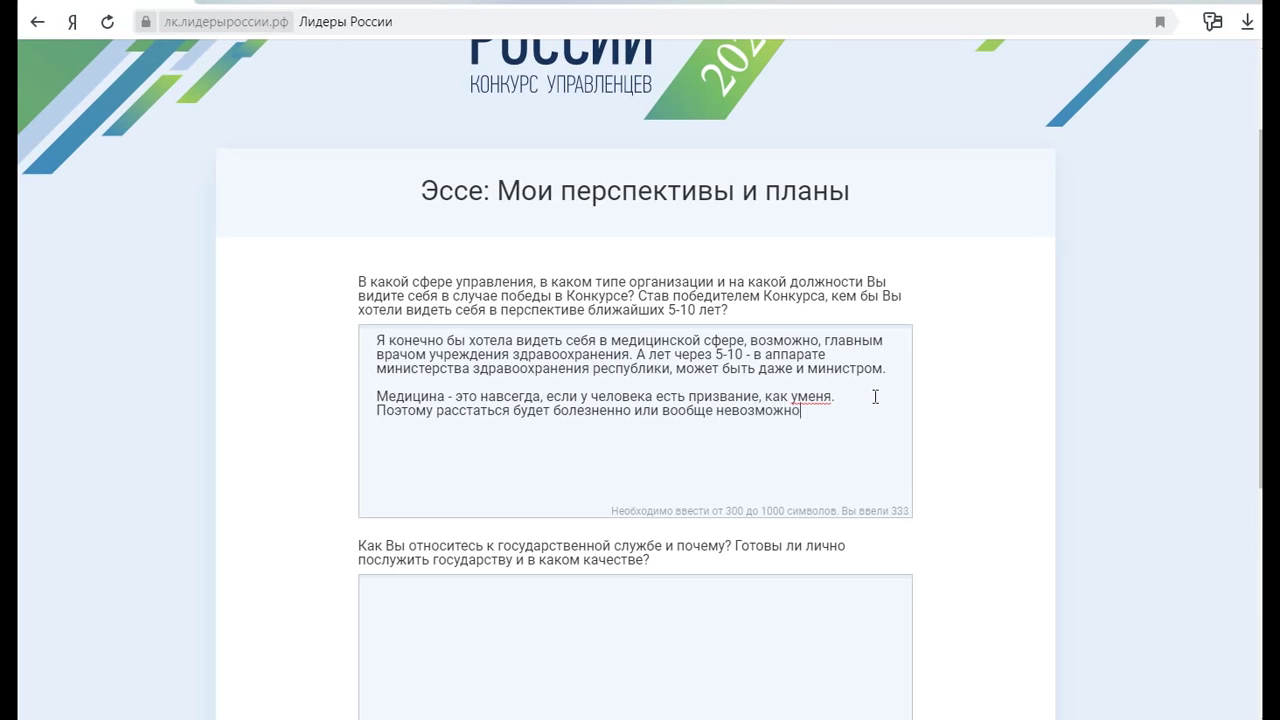
click(798, 397)
Write that I view state service positively, being a civil servant myself
scroll(801, 397, down, 3)
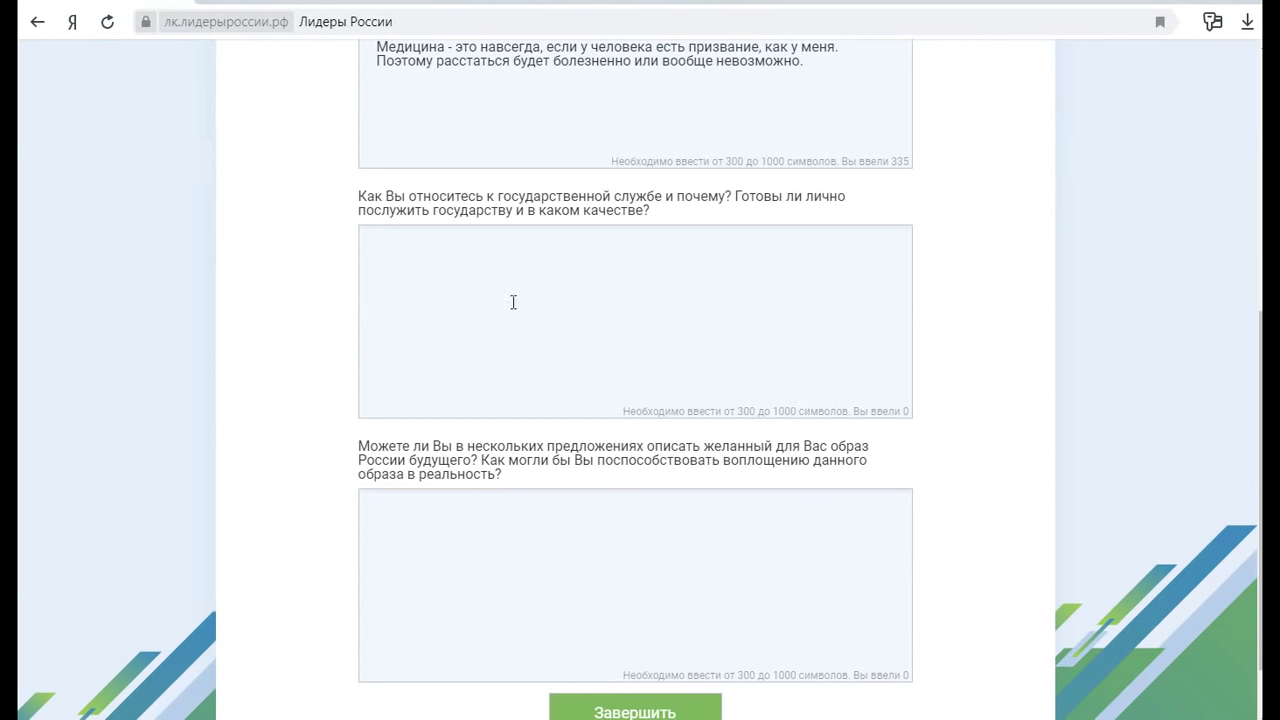
click(536, 272)
click(520, 260)
text(Я положите)
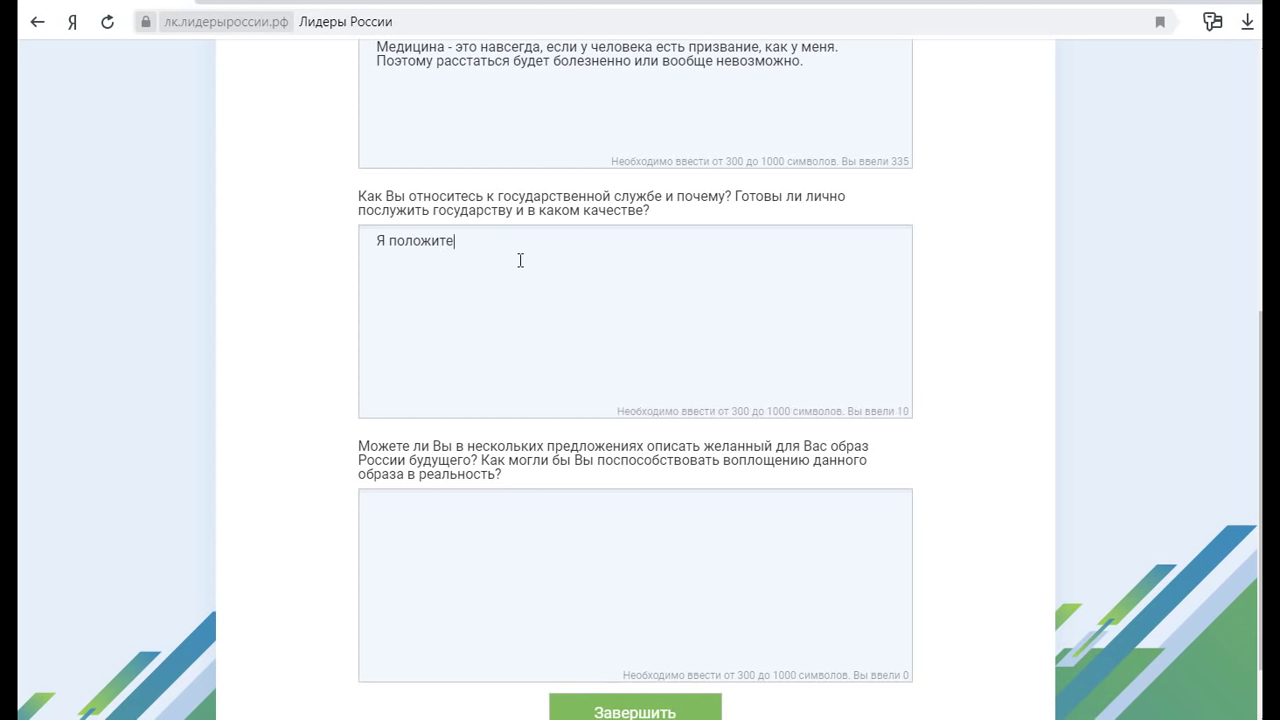
text(льно отношусь к государственной с)
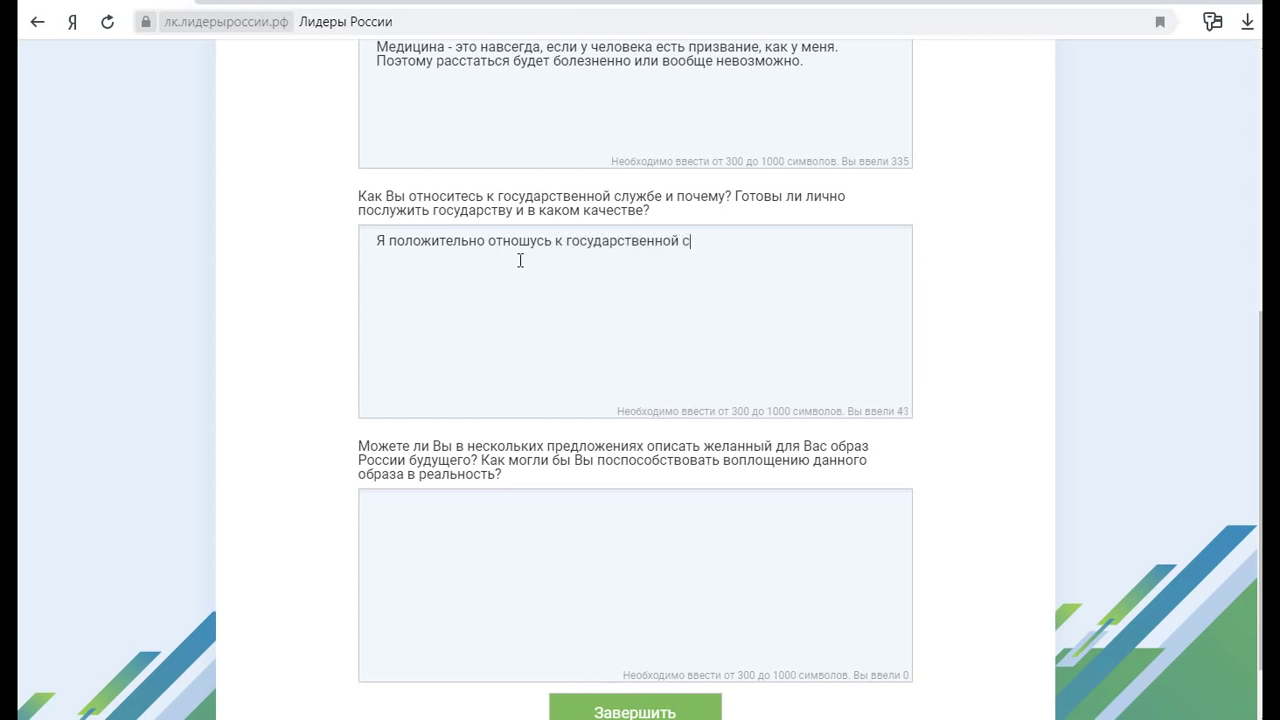
text(лужбе, так как на сего)
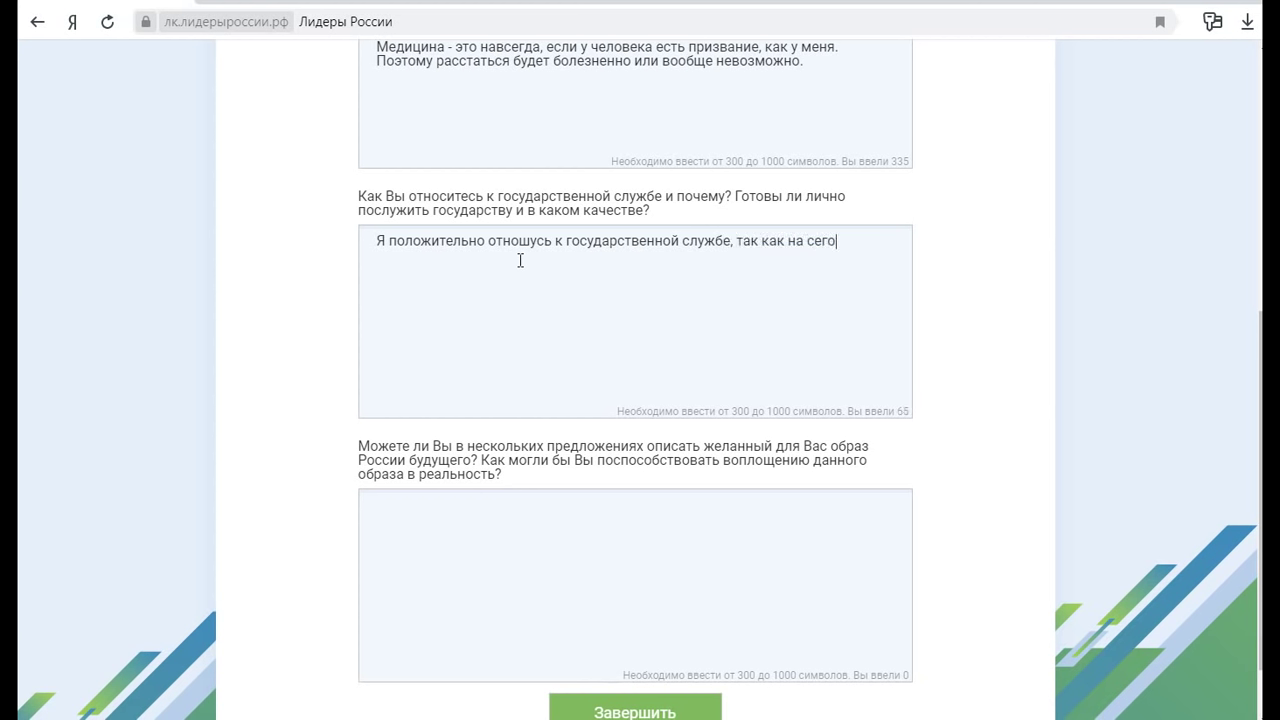
text(дняшний )
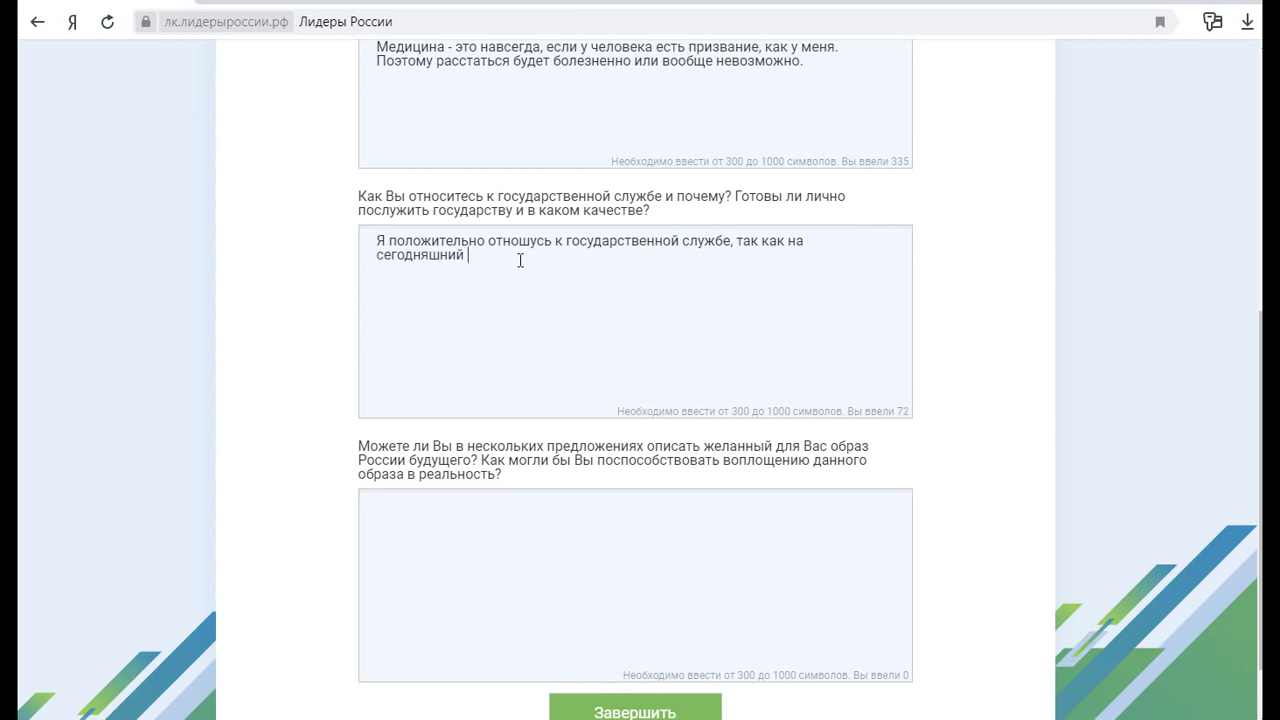
text(день)
text(акту сама явл)
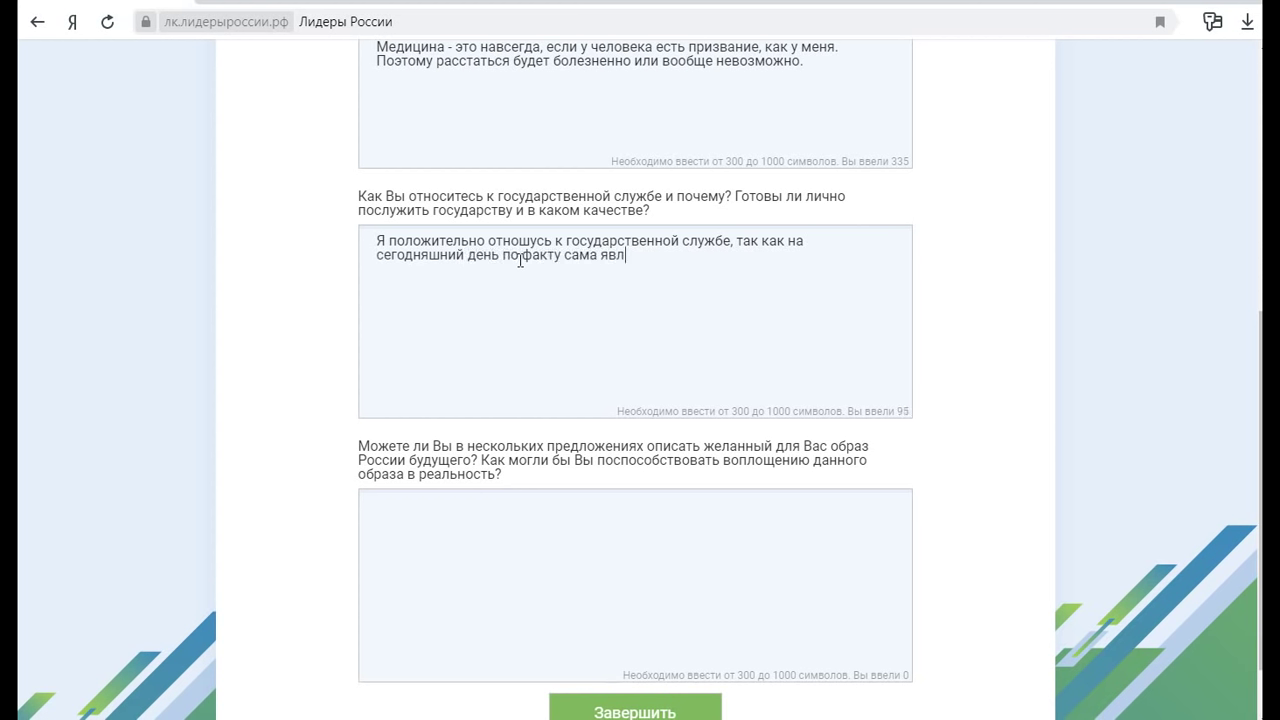
text(яюсь гос)
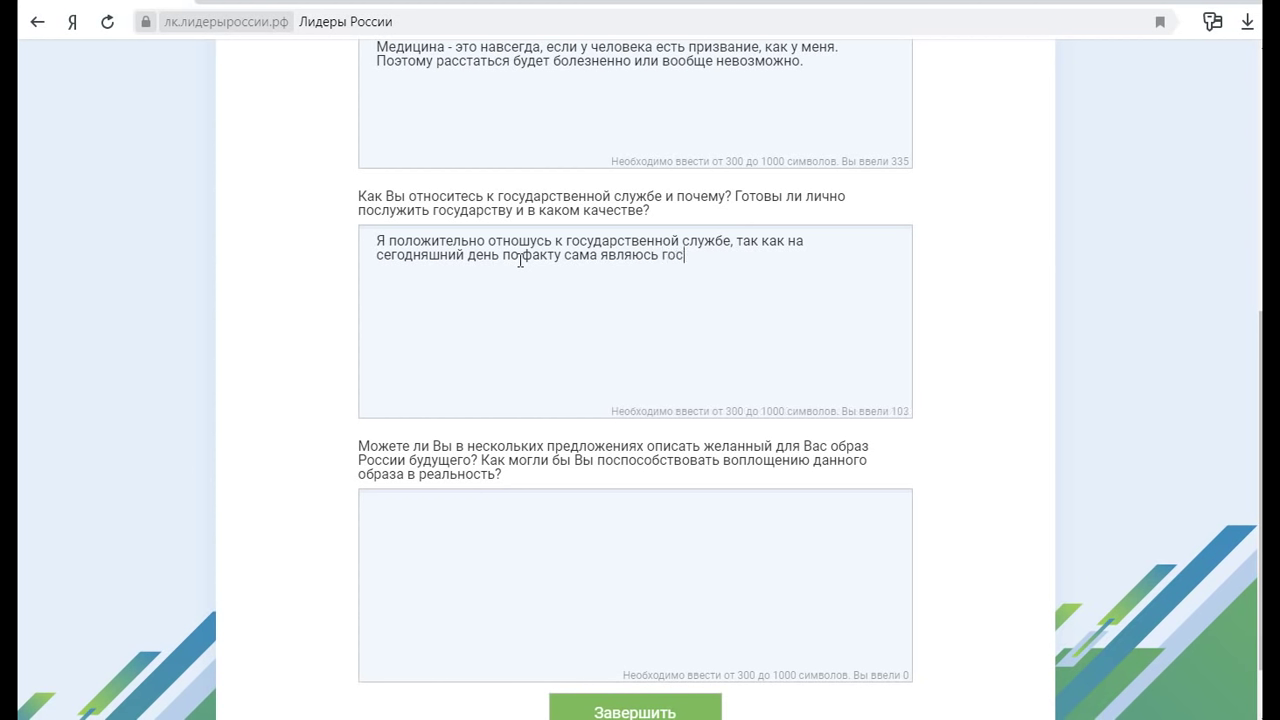
text(служащей.)
Add 'Готова ли я лично служить государству? - Всегда!', that any post is good, and that posts are many
key(Return)
key(Return)
text(Готова я)
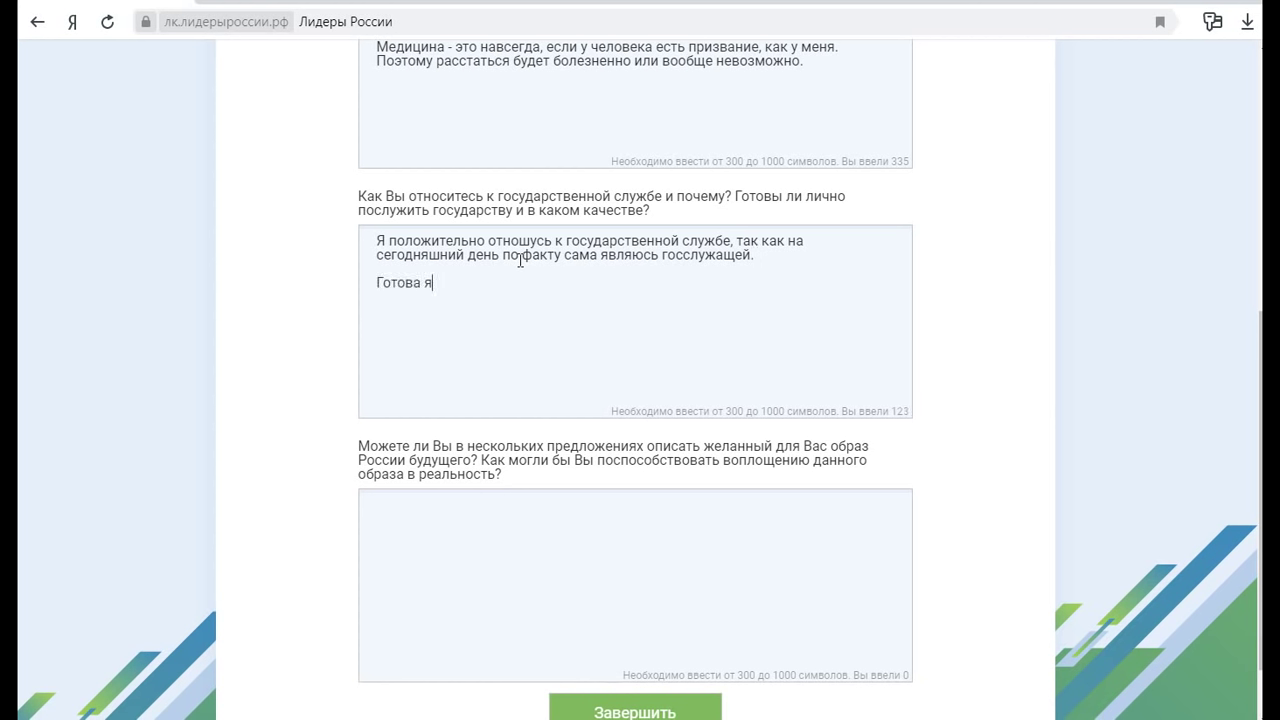
text(ли я лично служ)
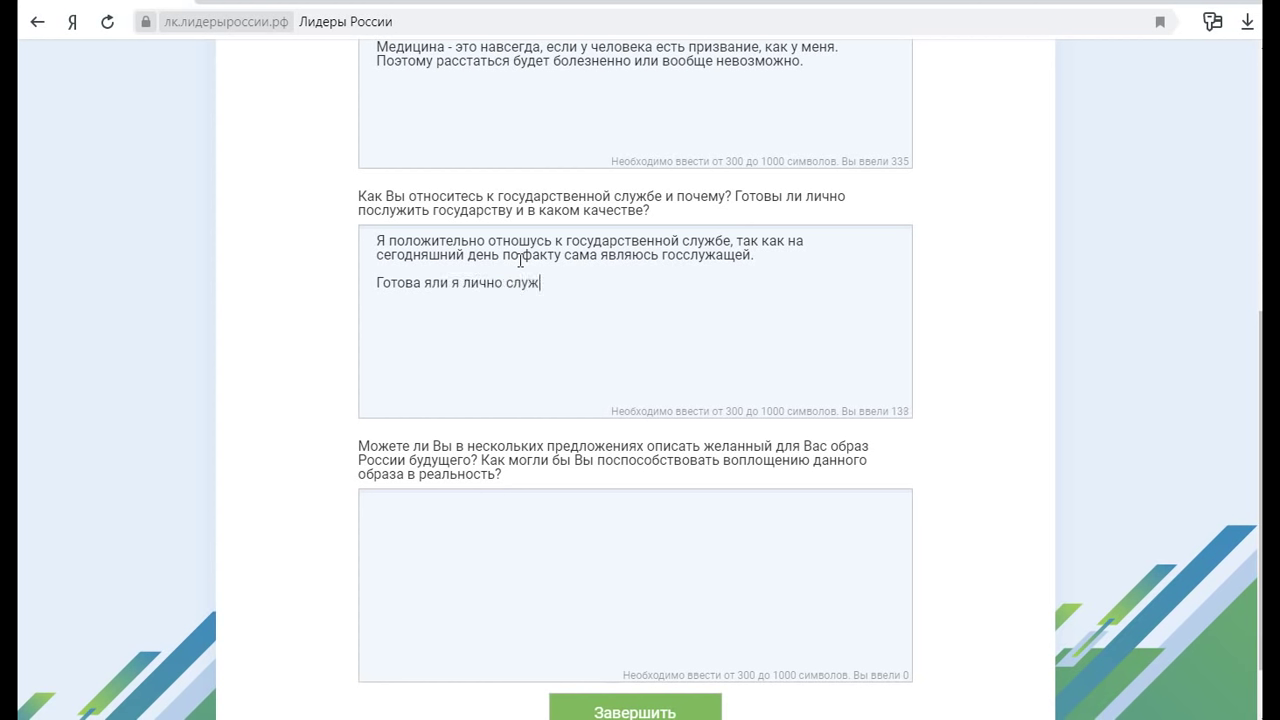
text(ить государству? )
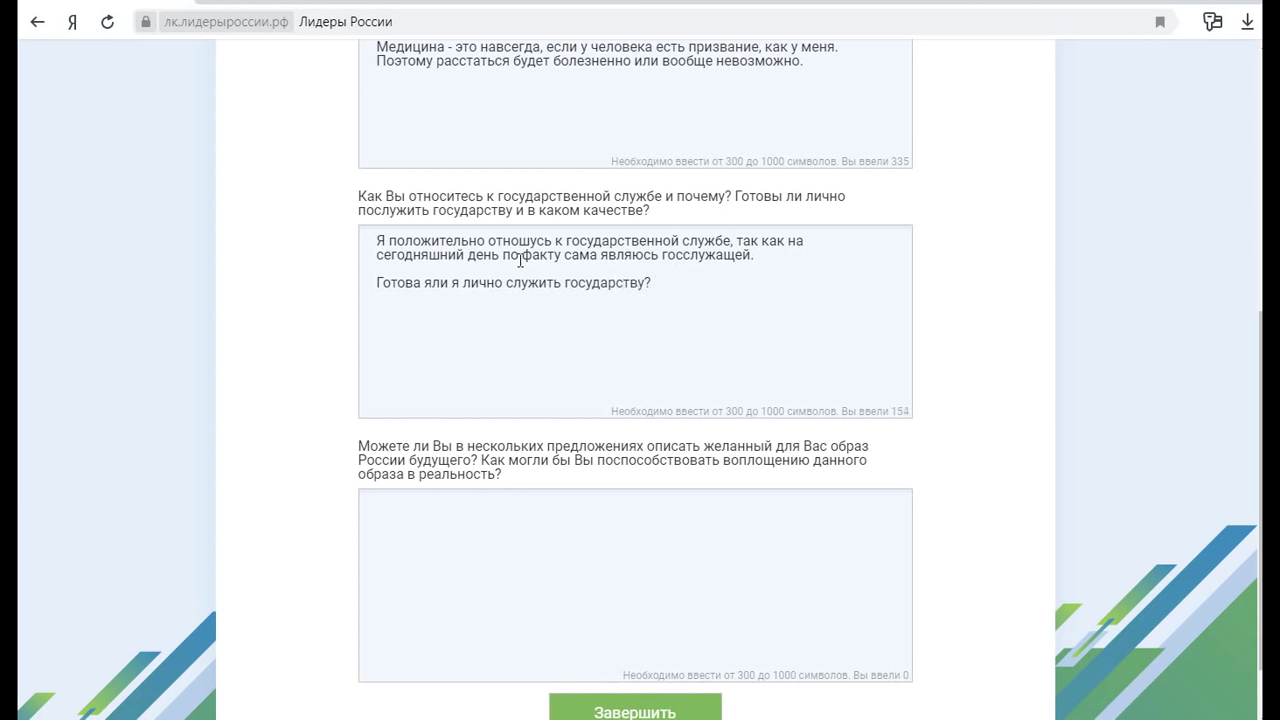
text( - Всегда!)
key(Return)
text(В качестве )
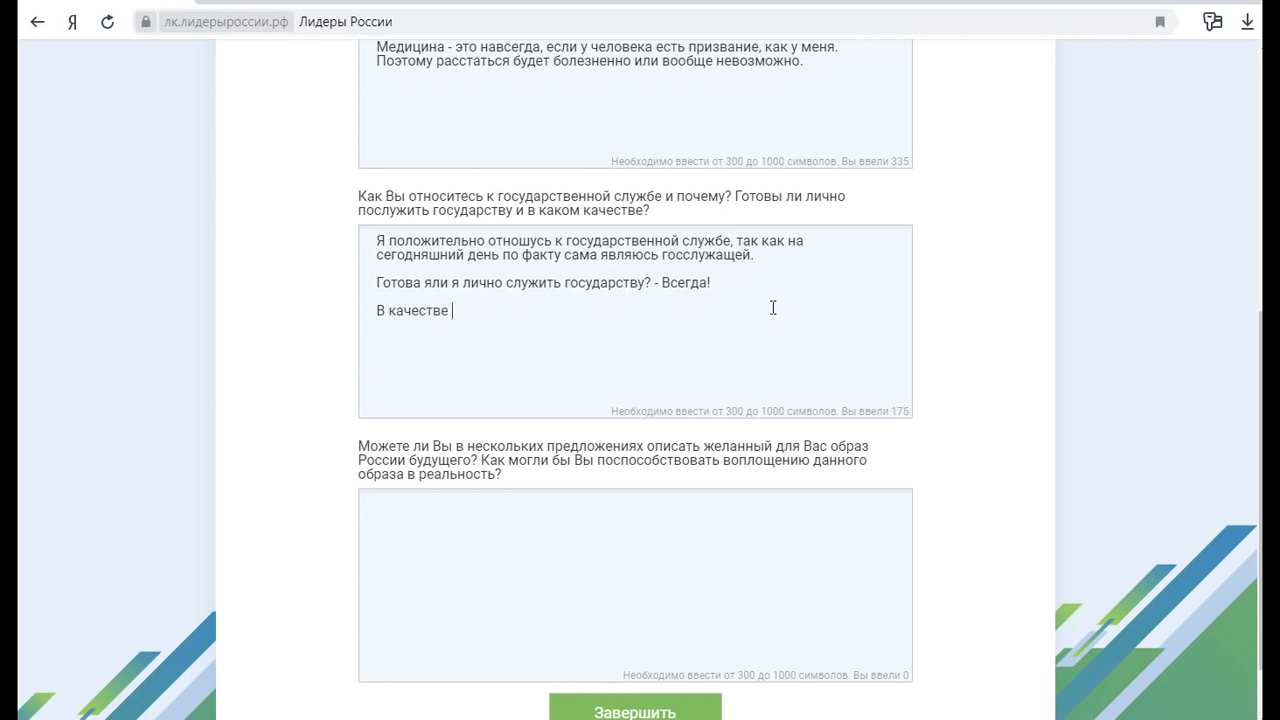
text(кого? Любая должнос)
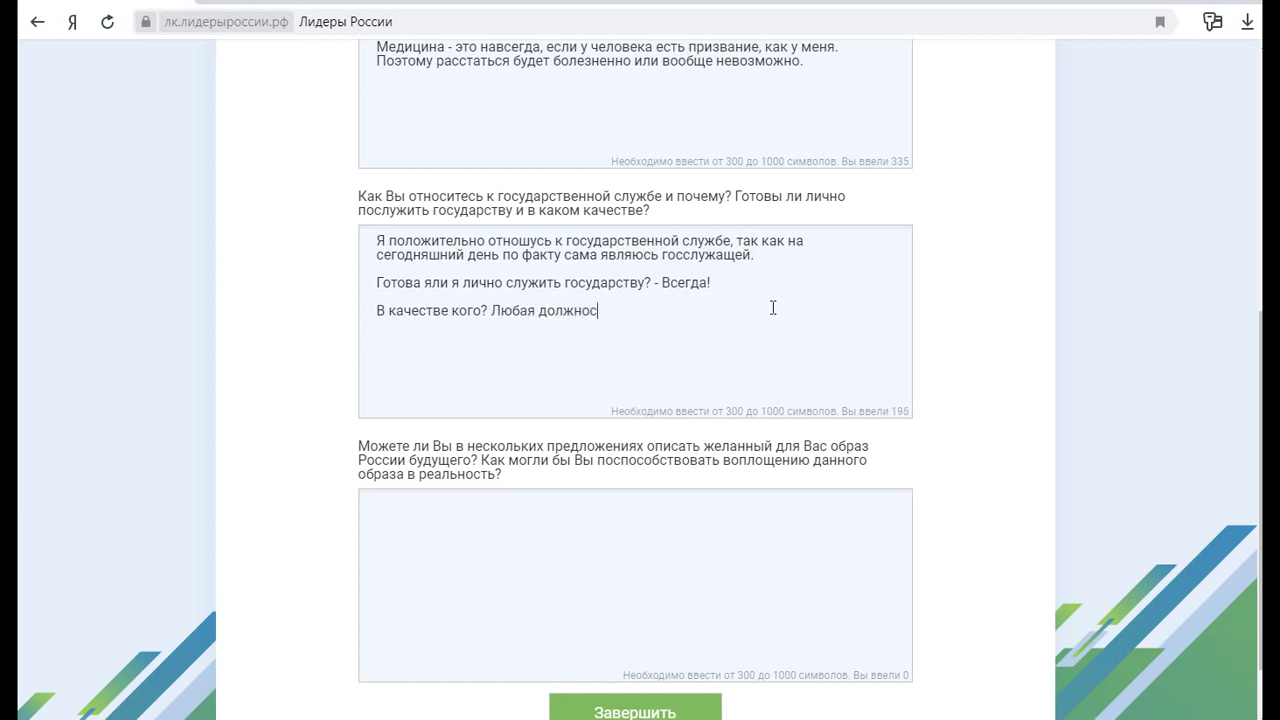
text(тьт хороша)
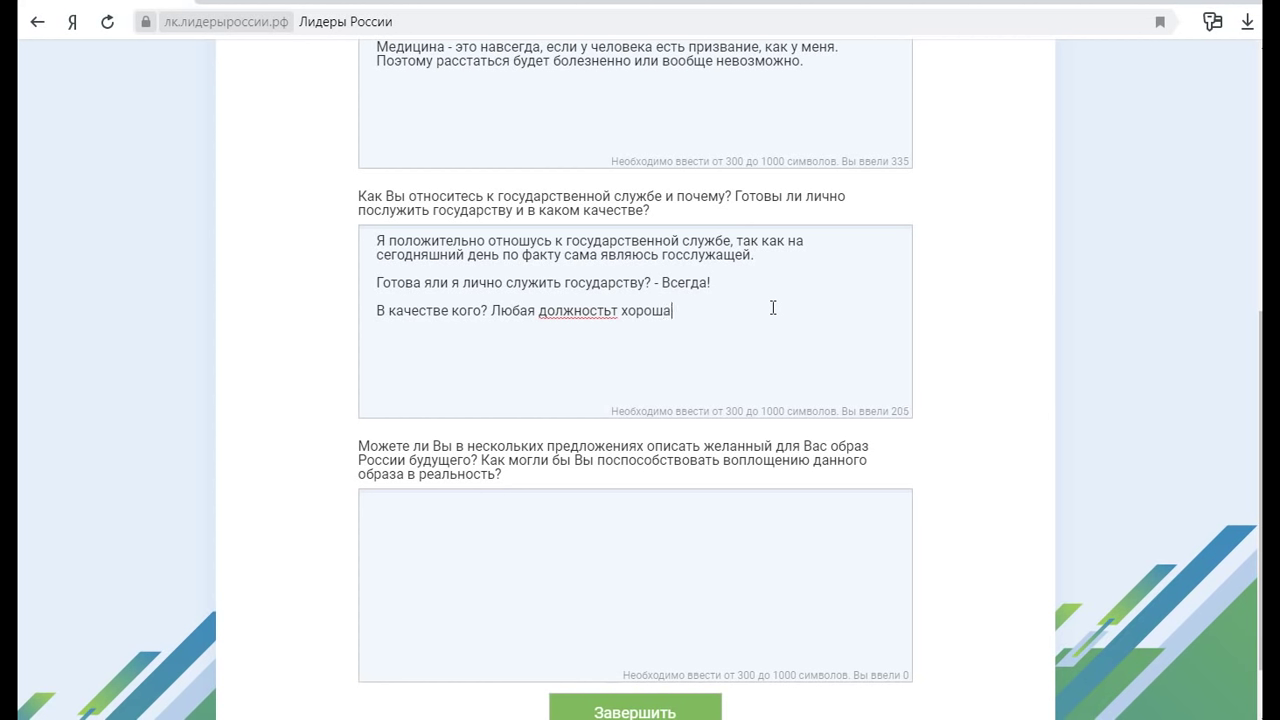
text(, если подходить к ней с любо)
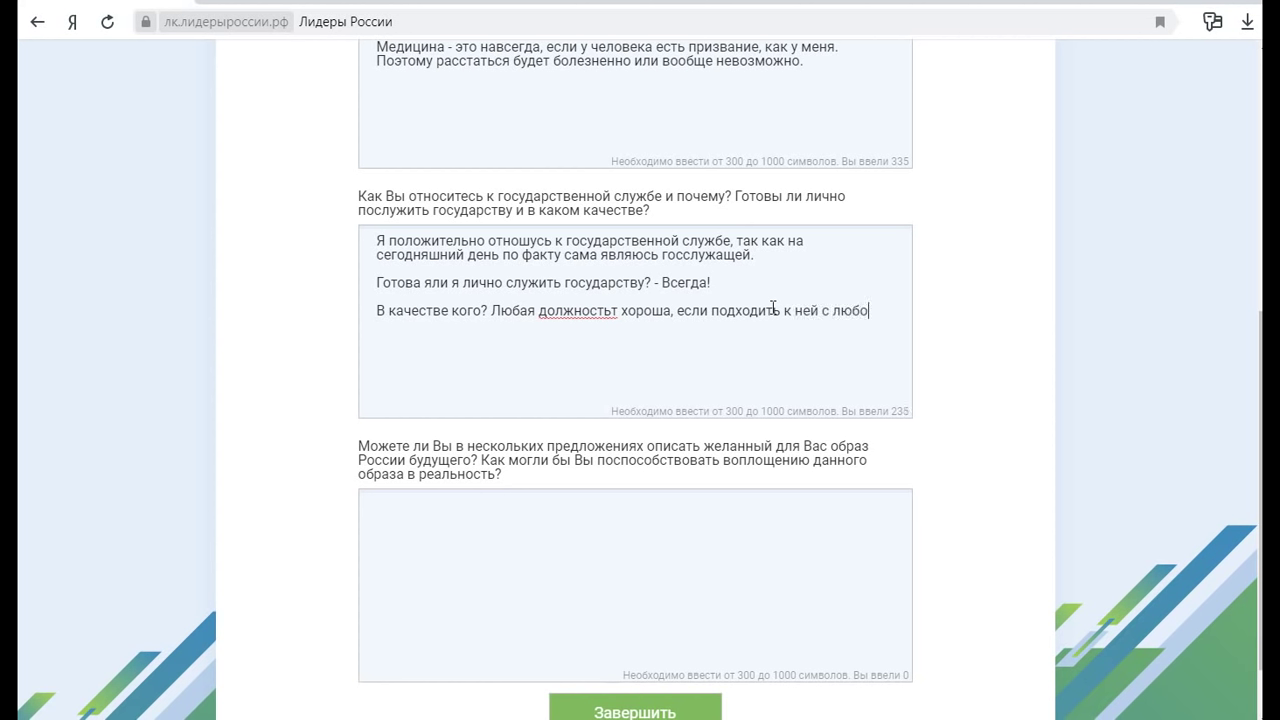
text(вью и эн)
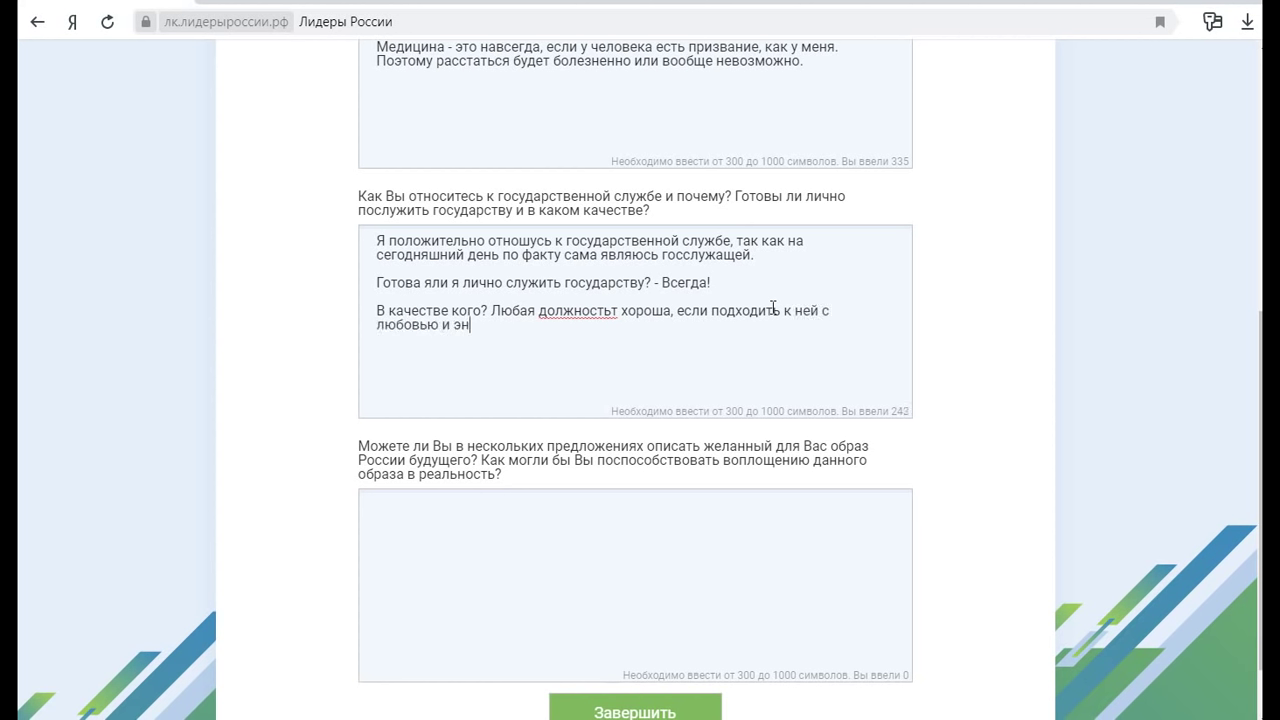
text(тузиазмом.)
click(618, 312)
key(BackSpace)
click(524, 325)
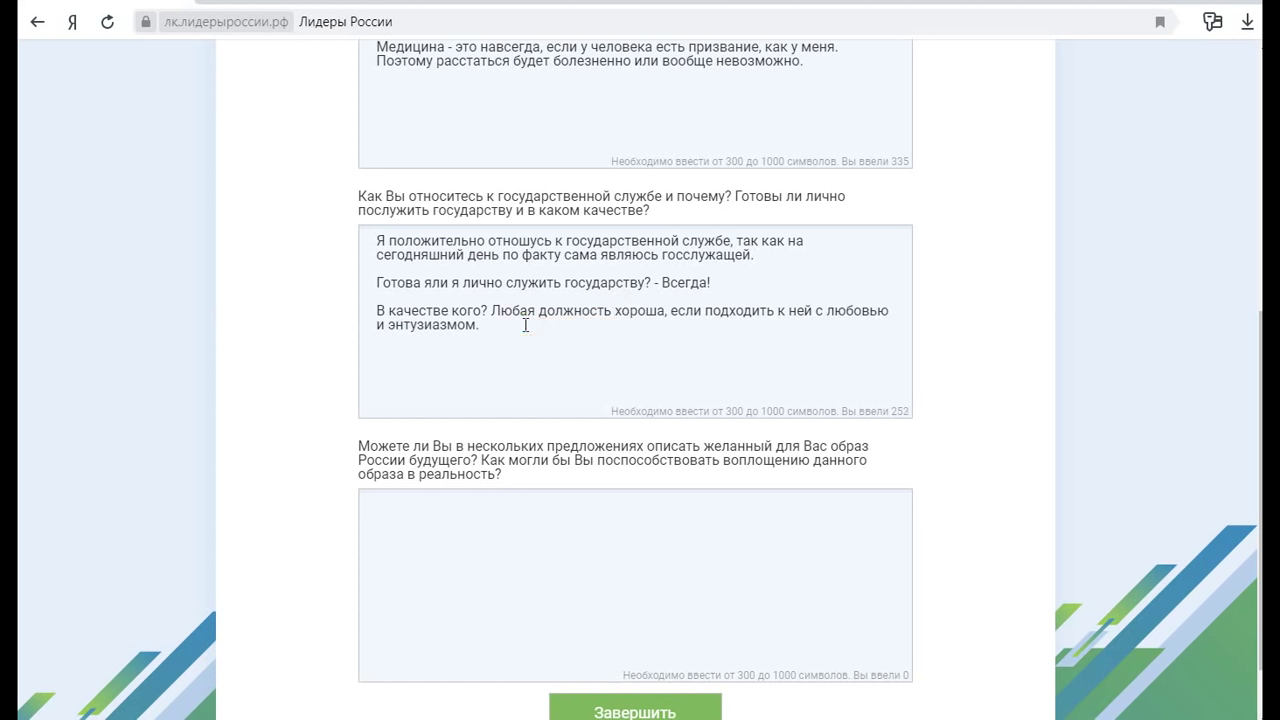
text(А в государственном перечне должнос)
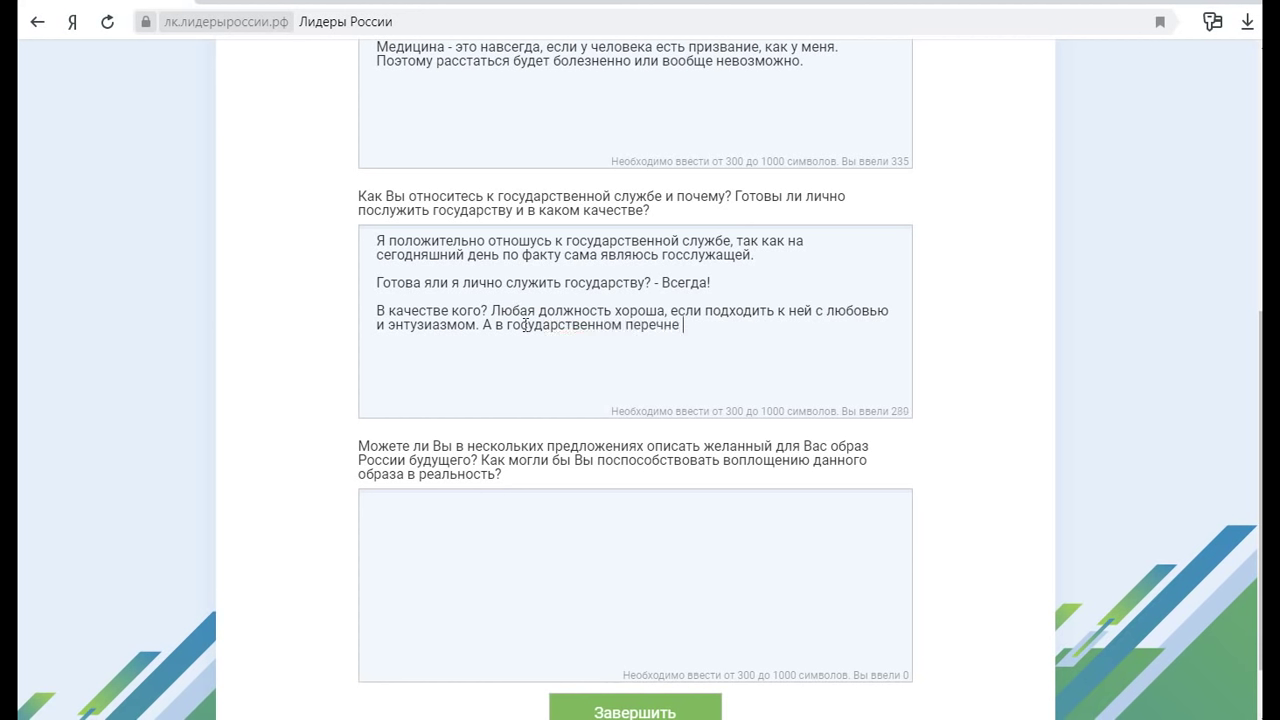
text(тей их ве)
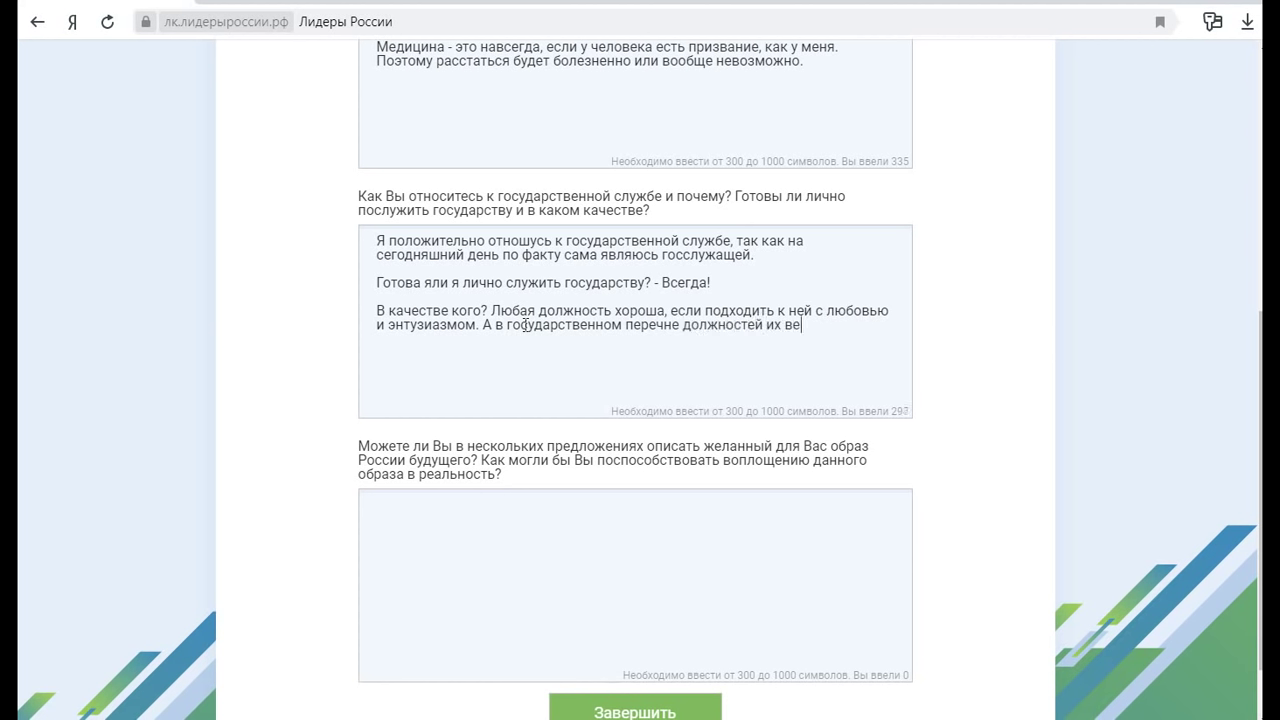
text(ликое множество.)
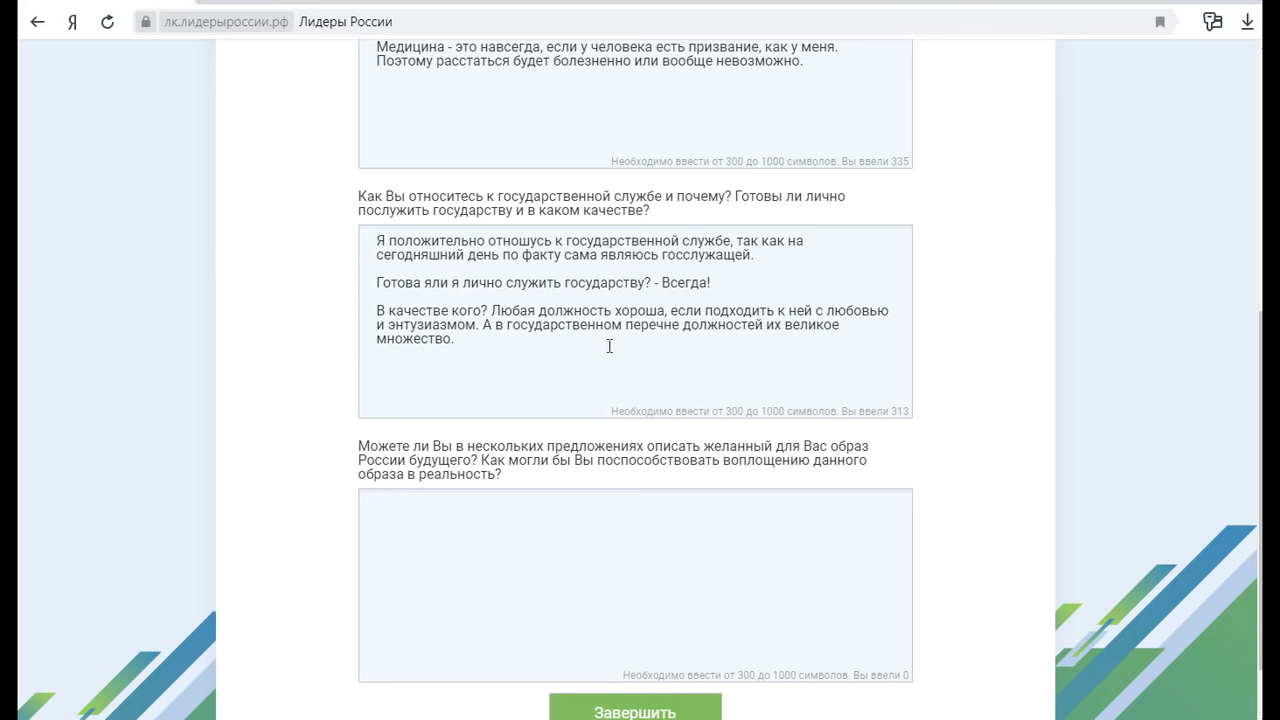
Start the third answer with the heading 'Образ России будущего...'
scroll(755, 295, down, 1)
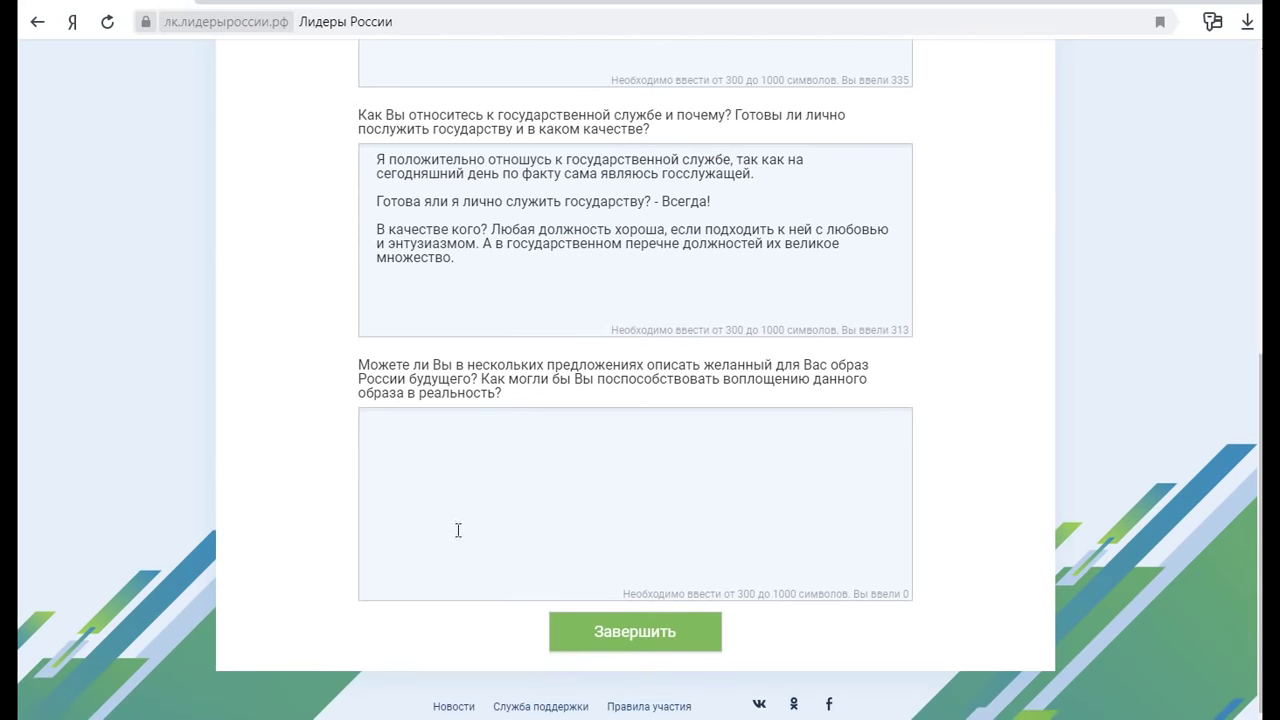
click(522, 430)
click(583, 463)
text(Образ России )
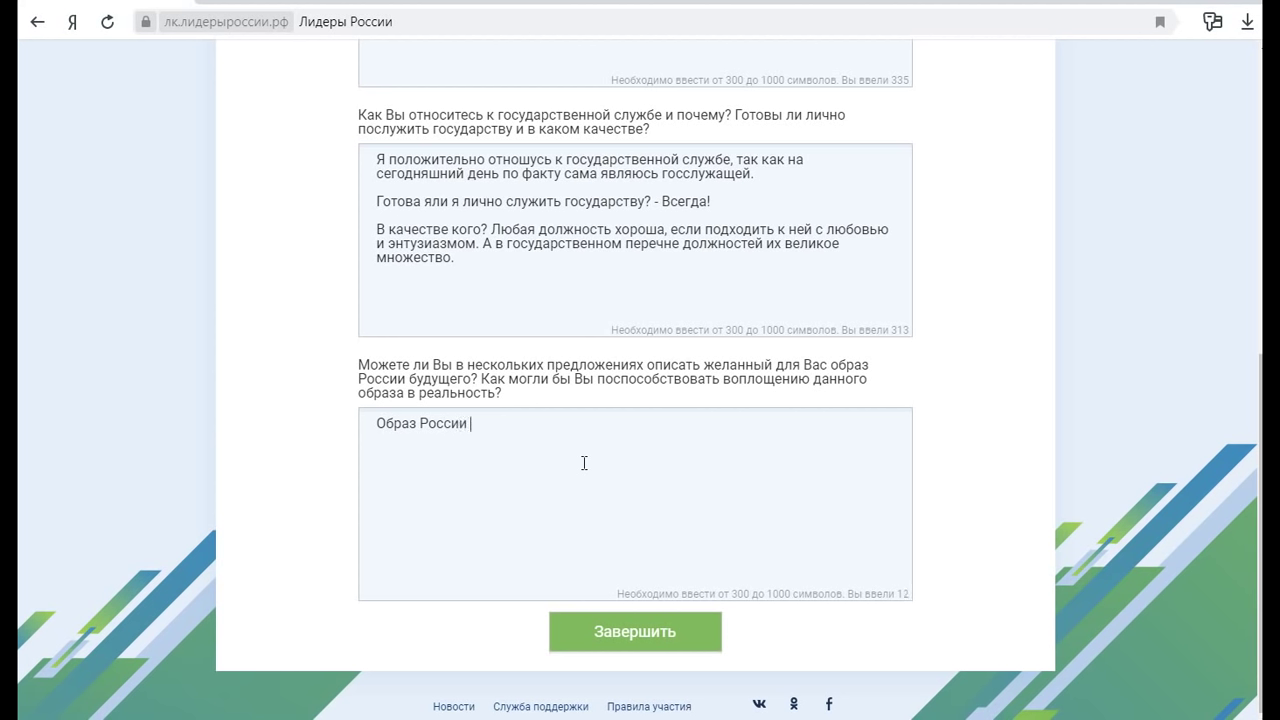
text(будущего...)
key(Return)
Write 'Читающая, высокоинтеллектуальная страна', correcting the typos 'Чатающая' and 'трана'
click(491, 424)
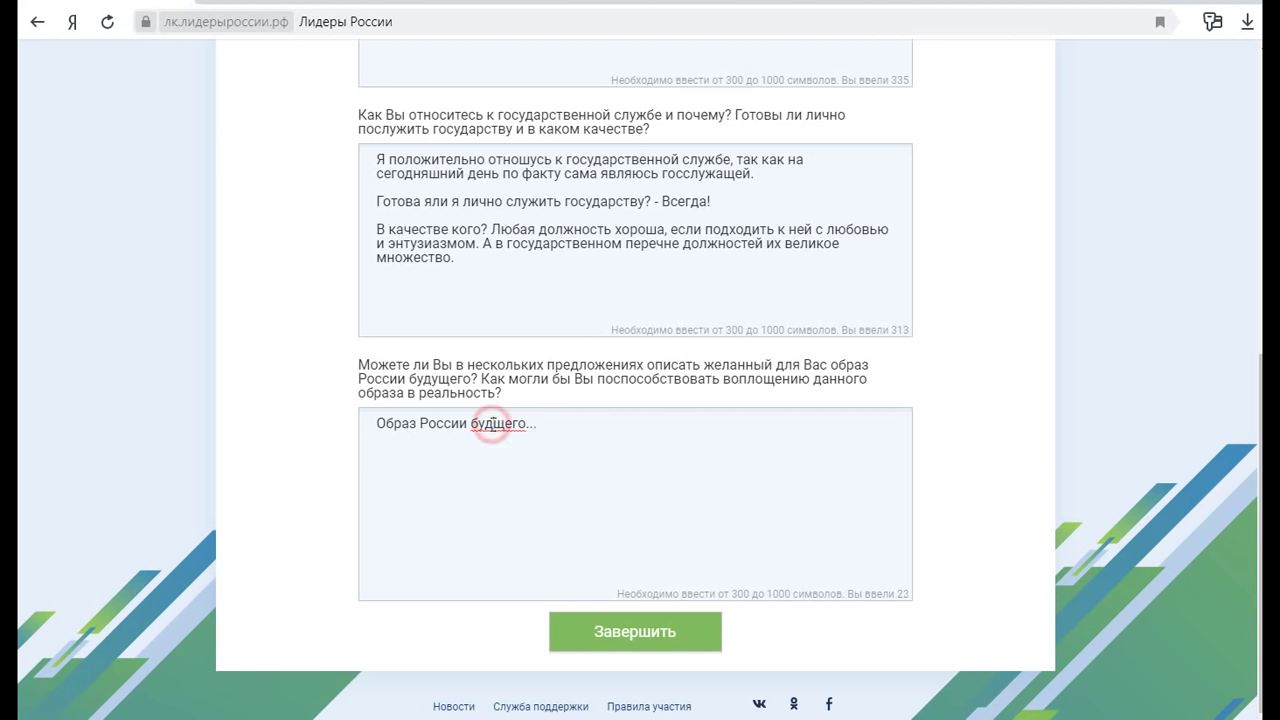
click(449, 449)
text(Ча)
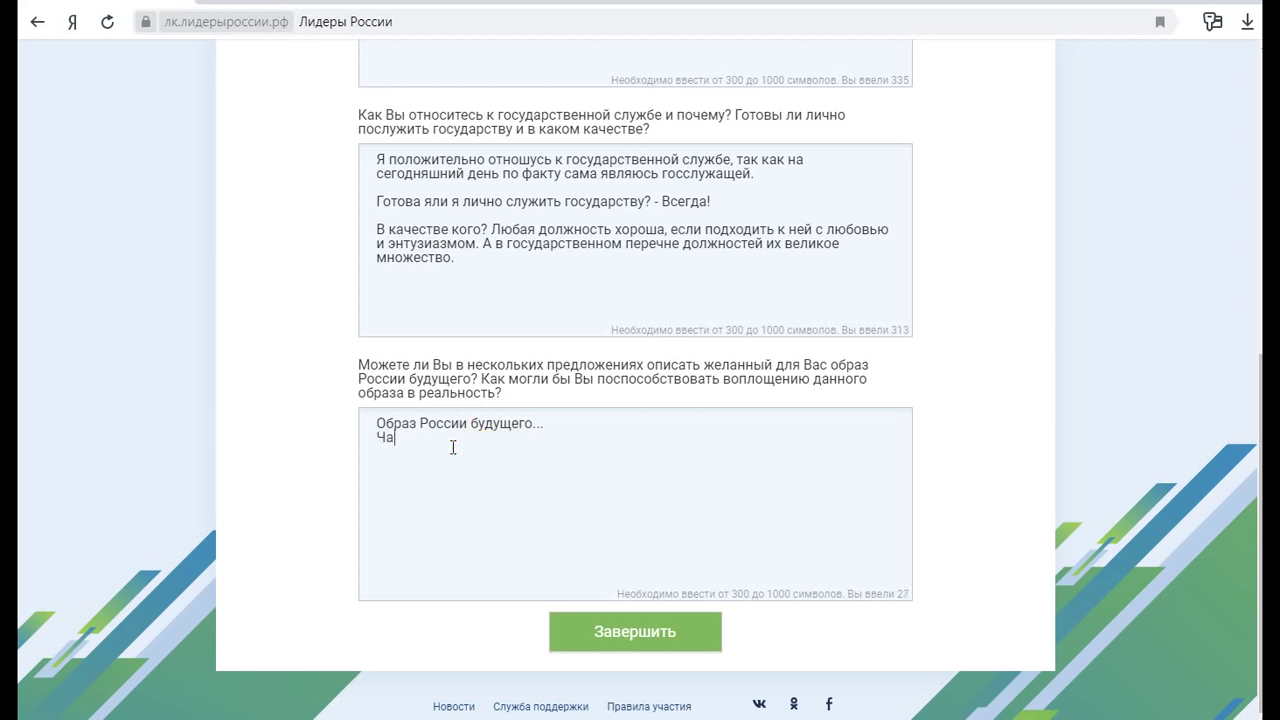
text(тающая, высокоинтеллектуаль)
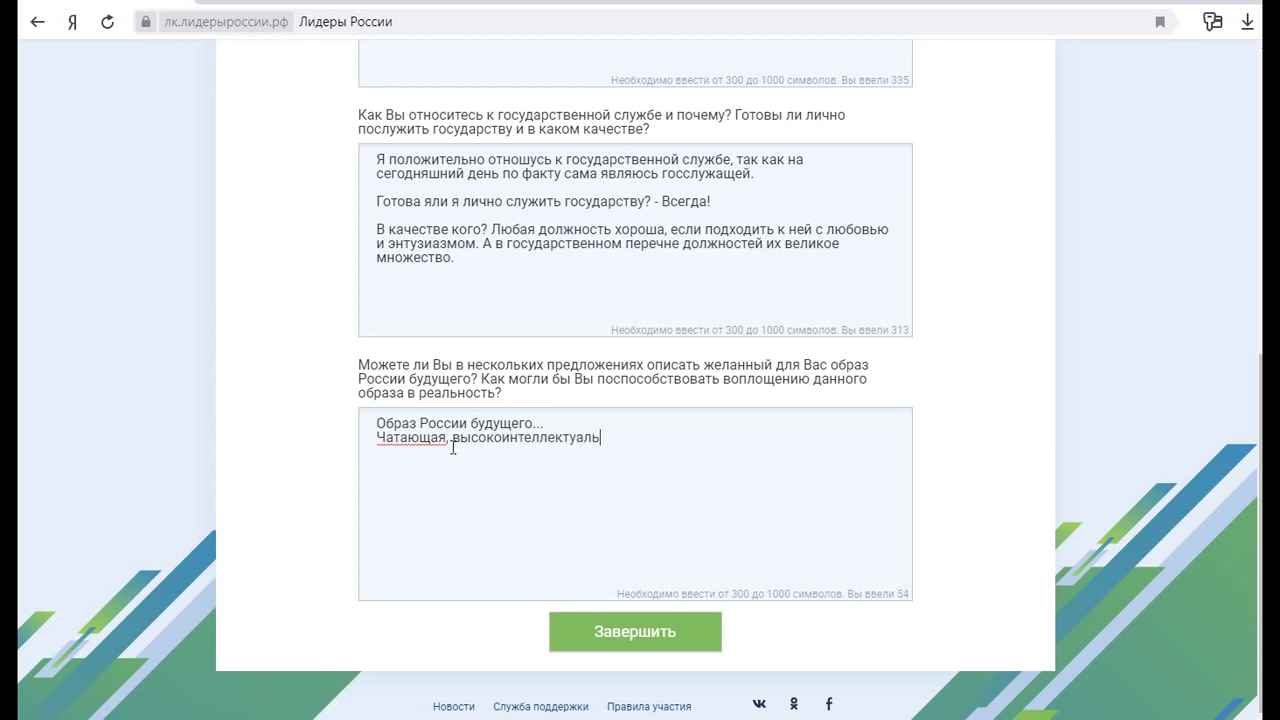
text(ная трана)
click(628, 437)
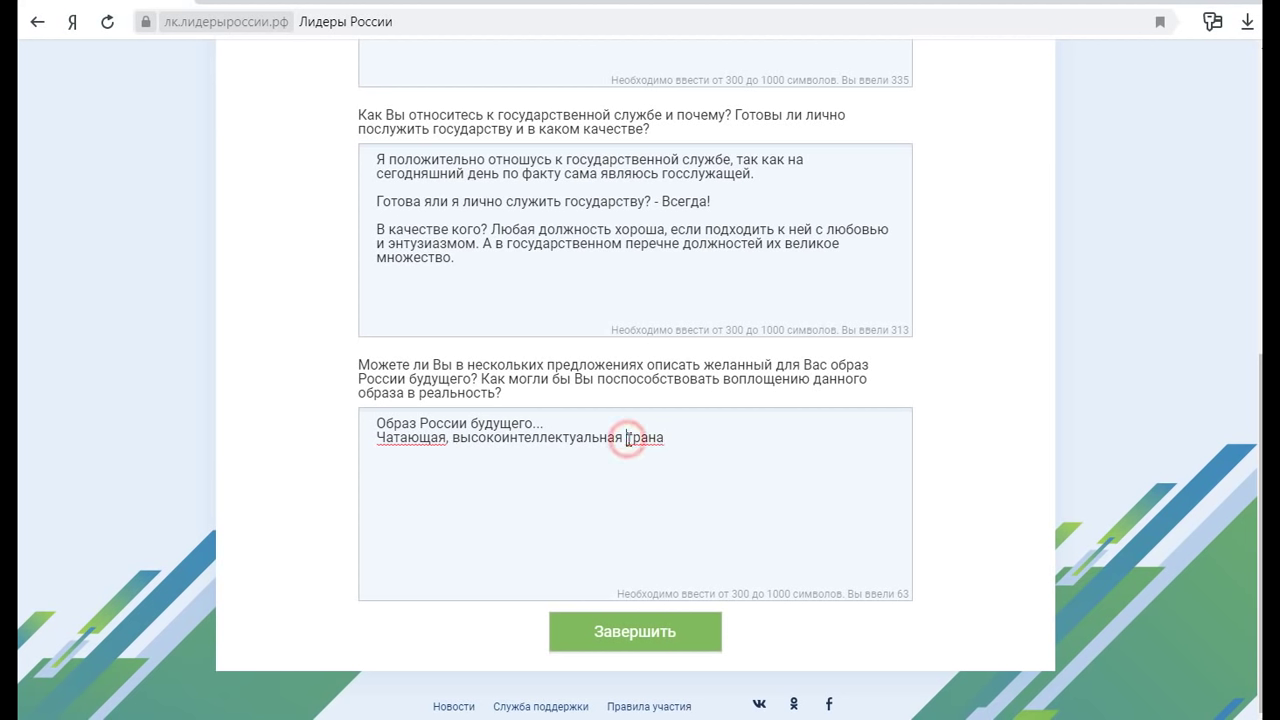
text(с)
click(693, 440)
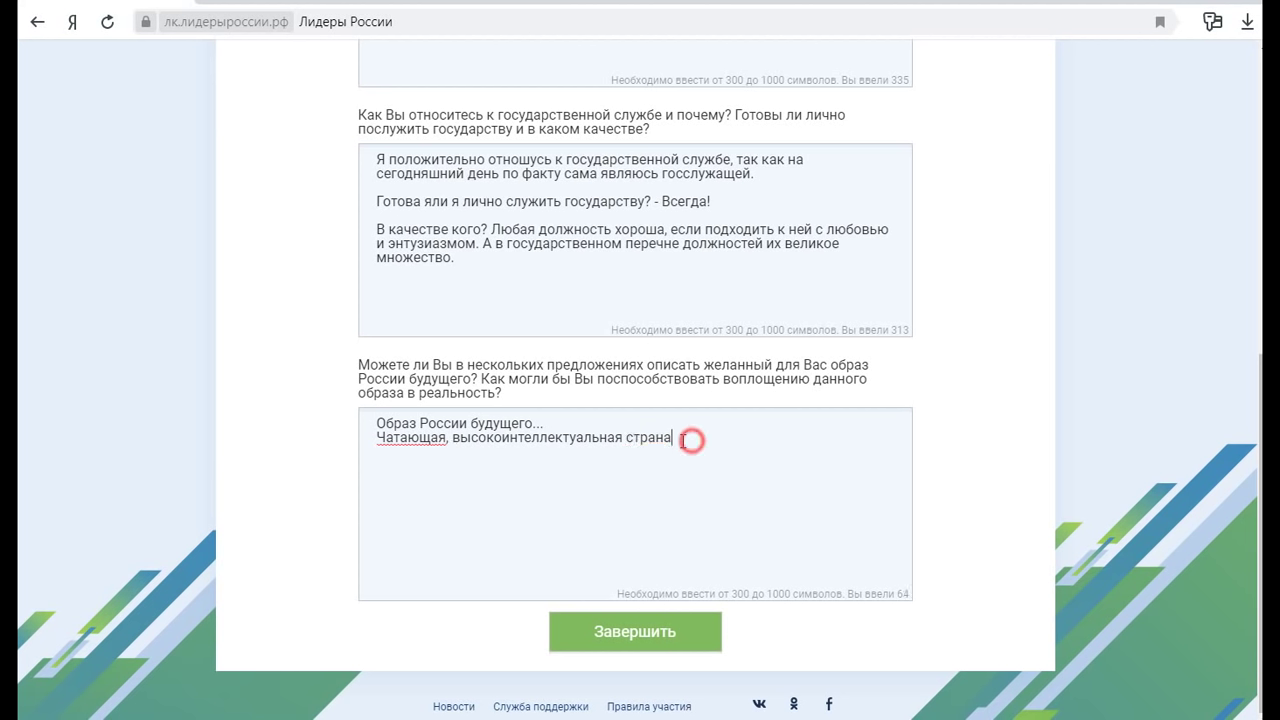
click(398, 437)
key(BackSpace)
text(и)
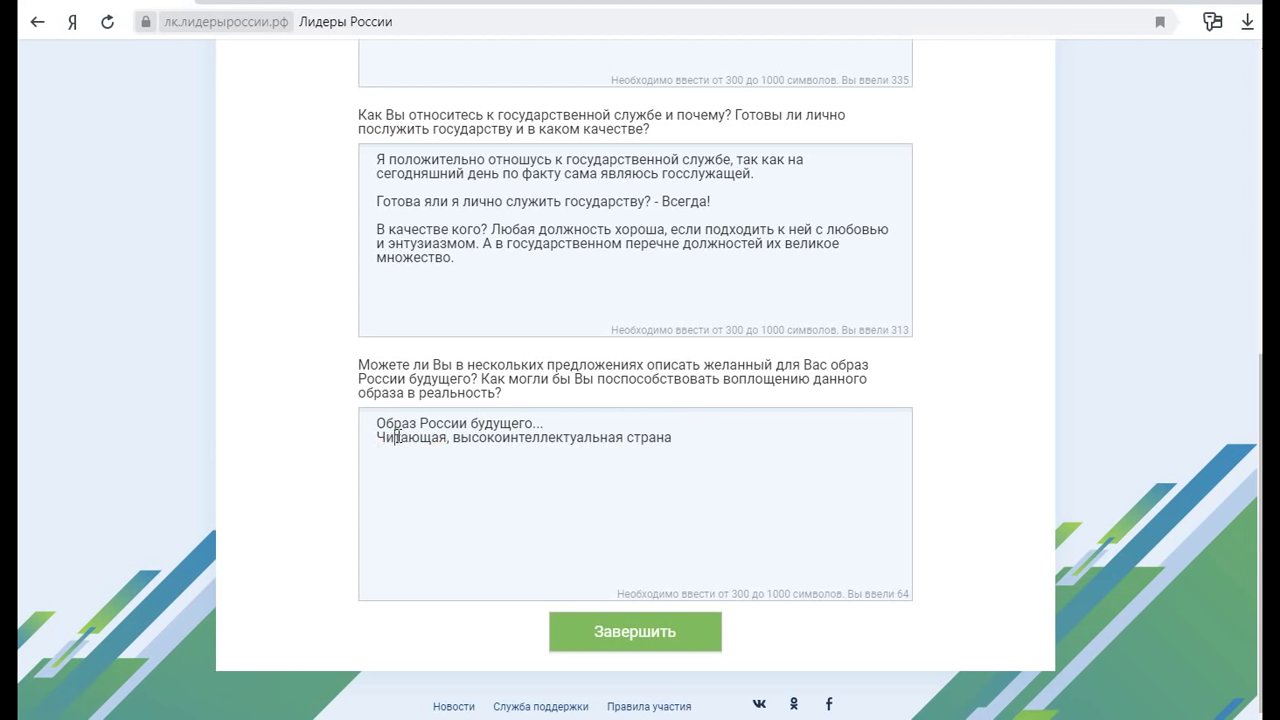
click(676, 437)
text(.)
key(BackSpace)
Continue with 'патриотов. Верующая. Высокотехнологичная'
text(патриотов)
text(. Верующая.)
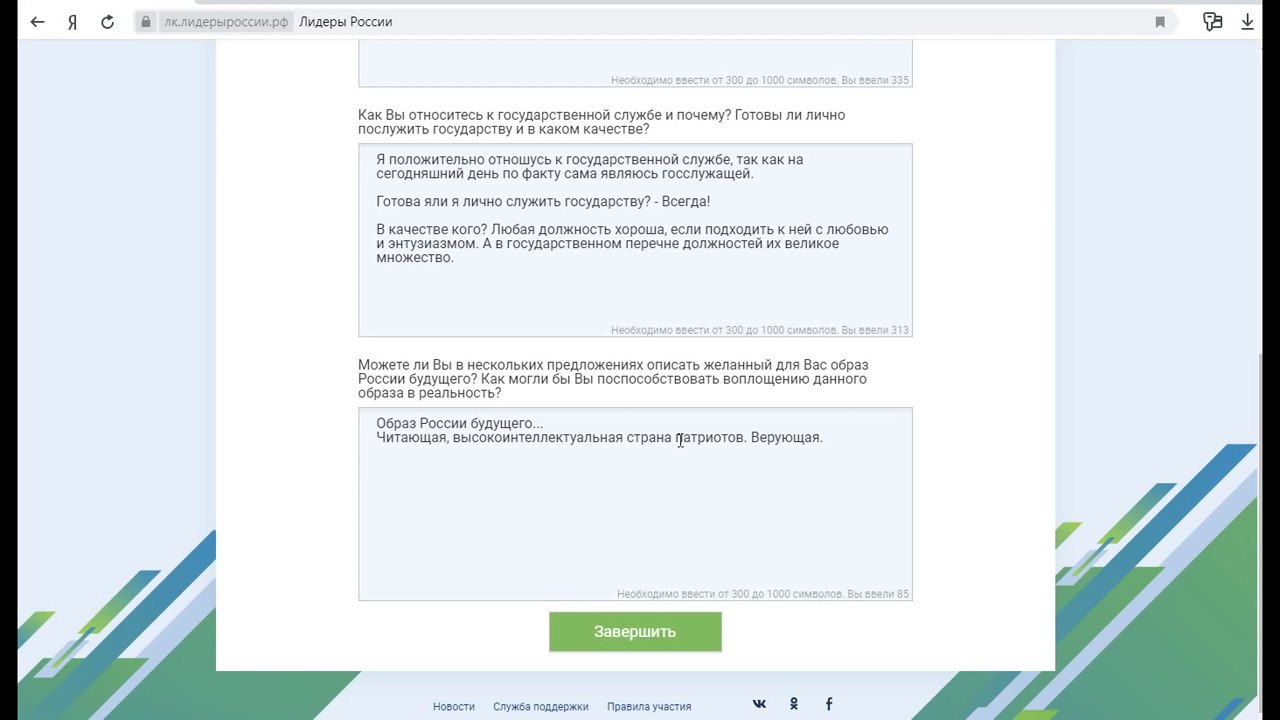
text(Высокотехнолог)
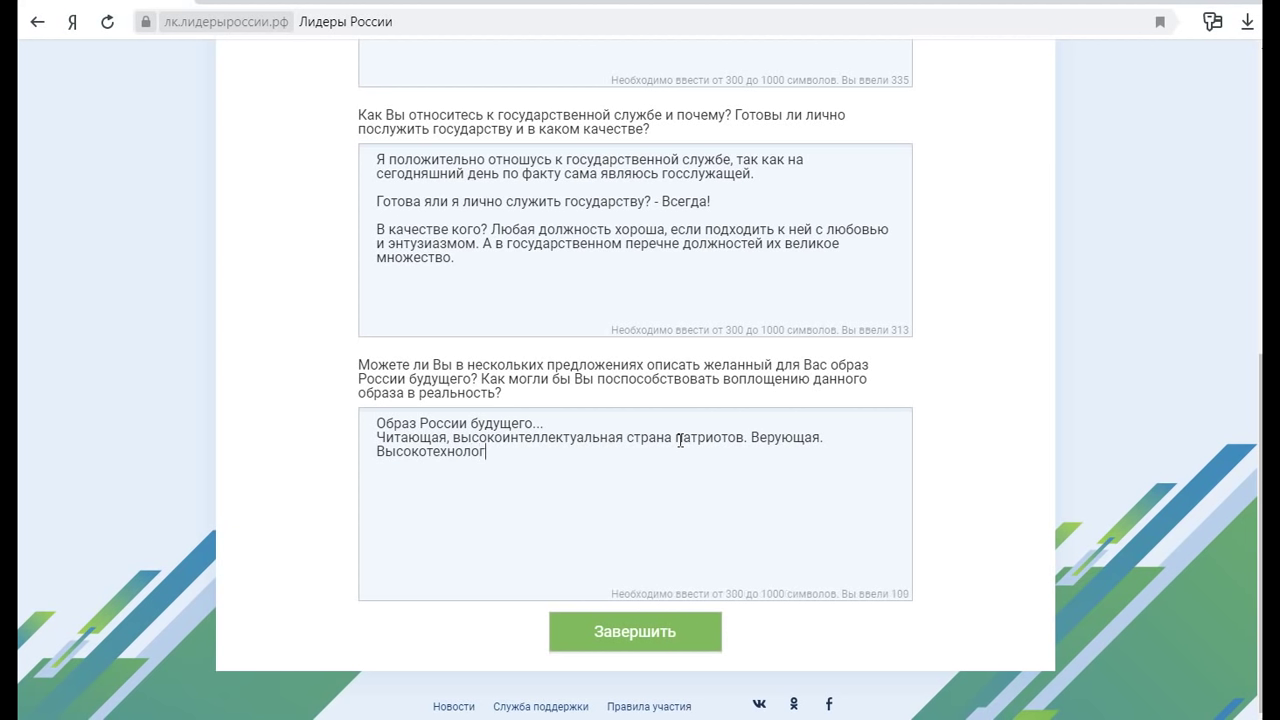
text(ичная.)
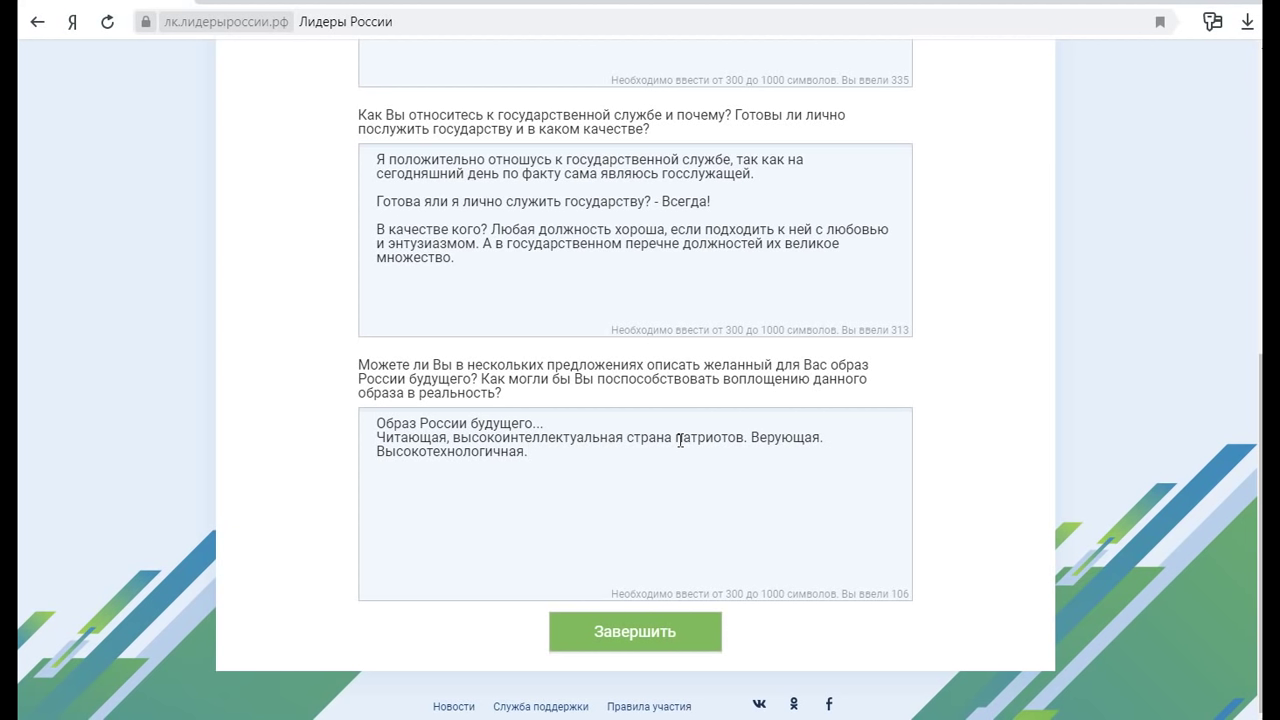
Write sentences on friendly, well-off people, large families, care for nature and many volunteers, then begin «Заболеваемость низкая»
text(Люди дружелюбные, )
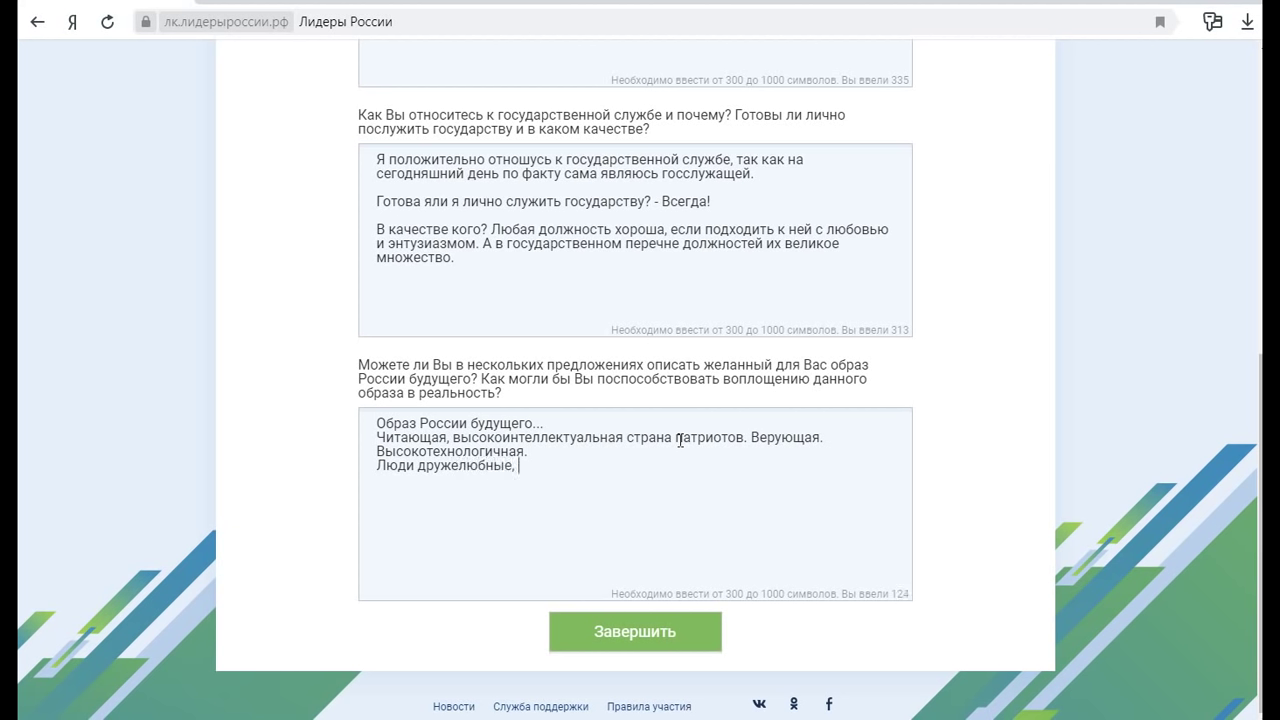
text(с хорошим доходом,)
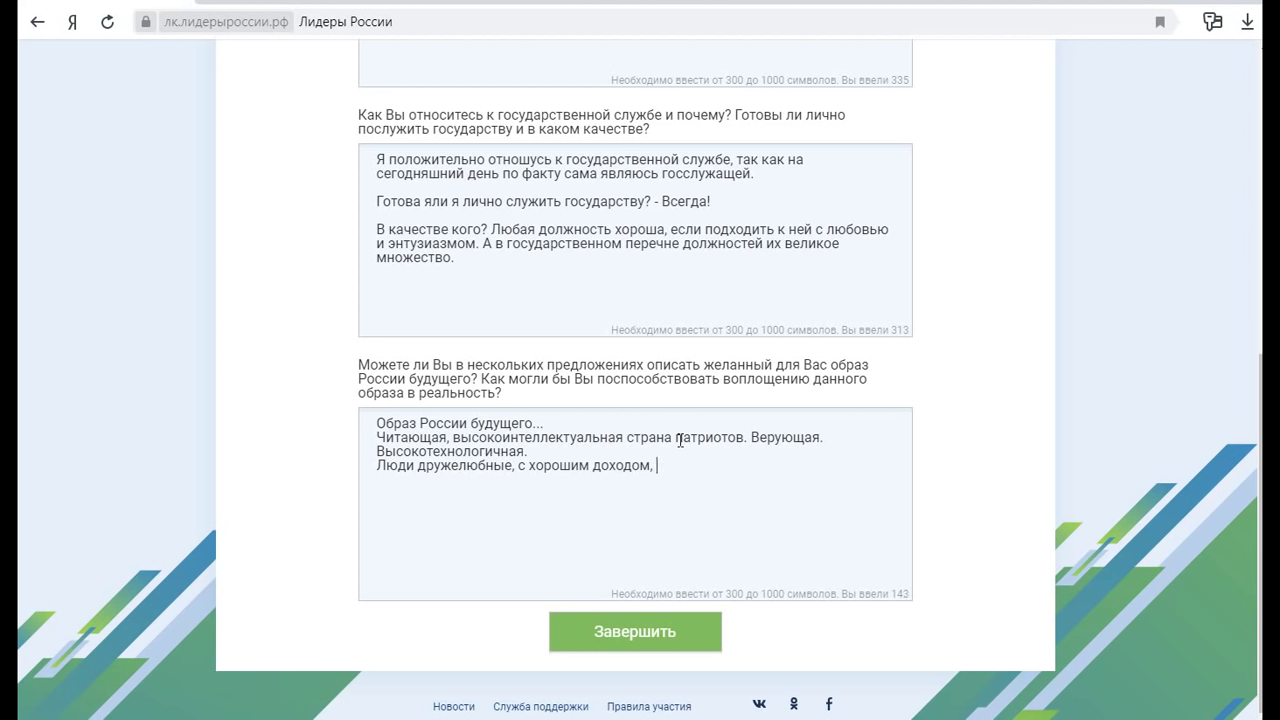
text(чаще всего имеют)
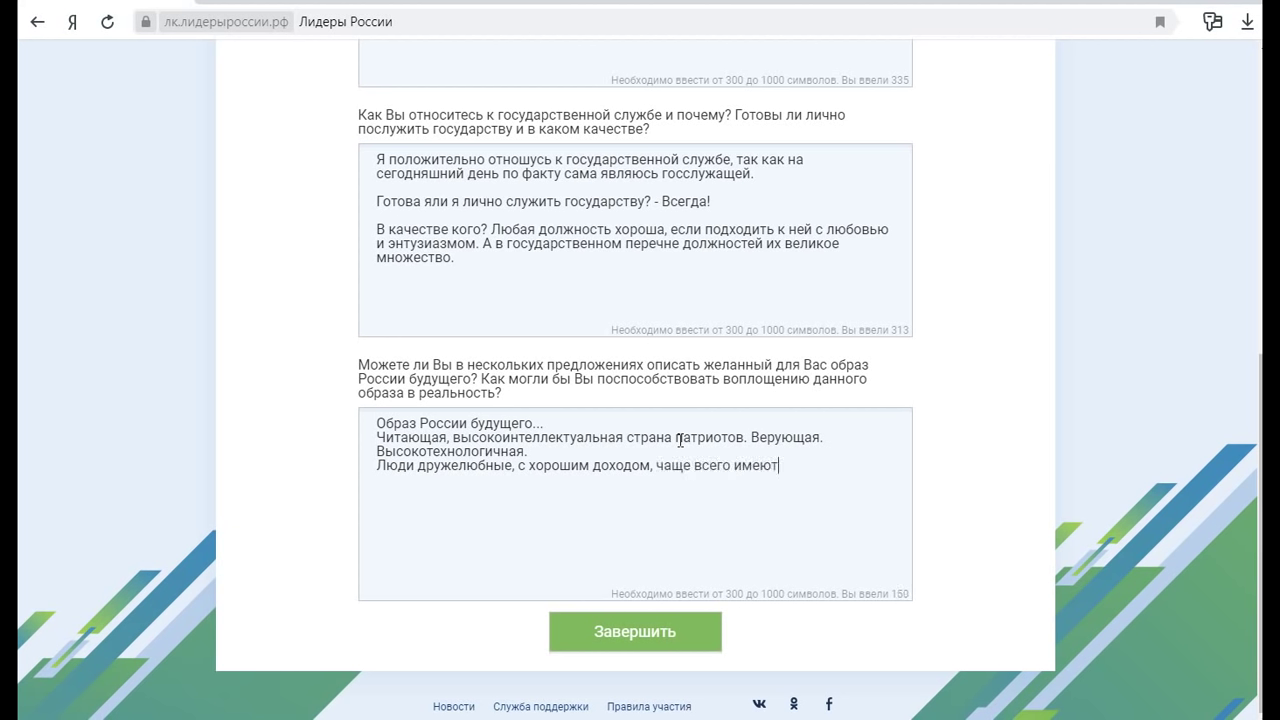
text( многодетные семь)
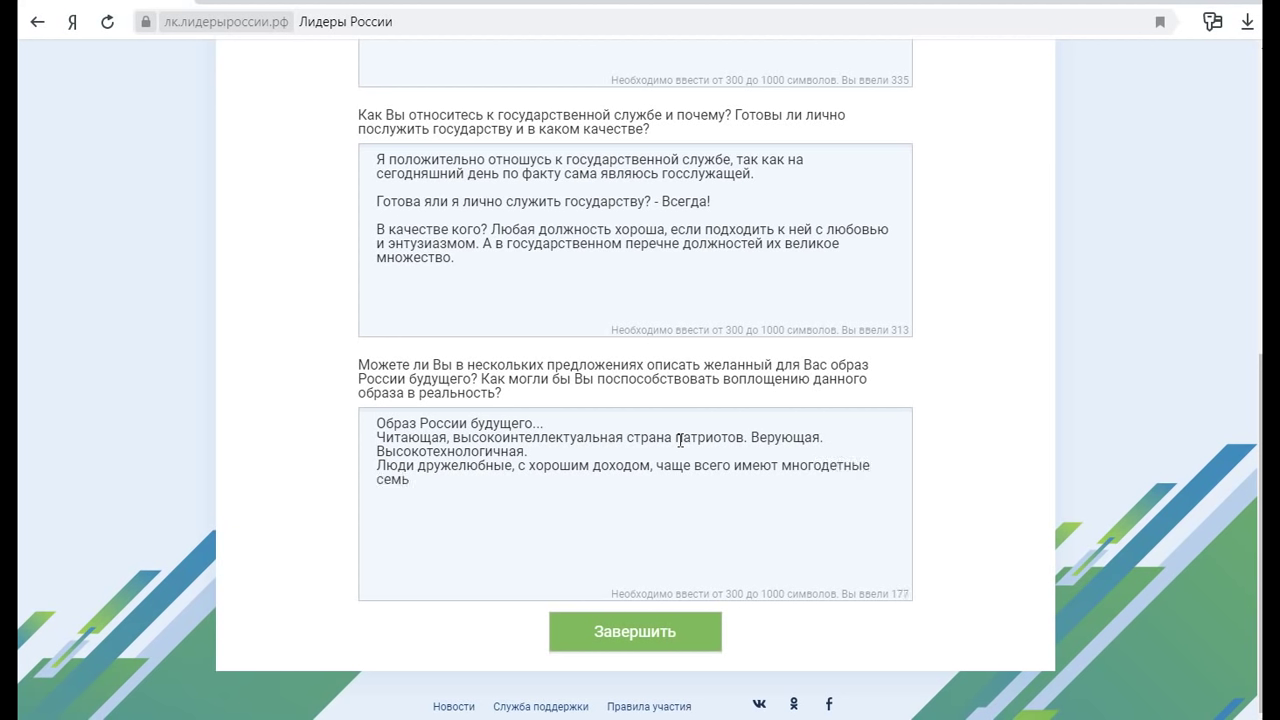
text(и)
text(. В домах царит атмосф)
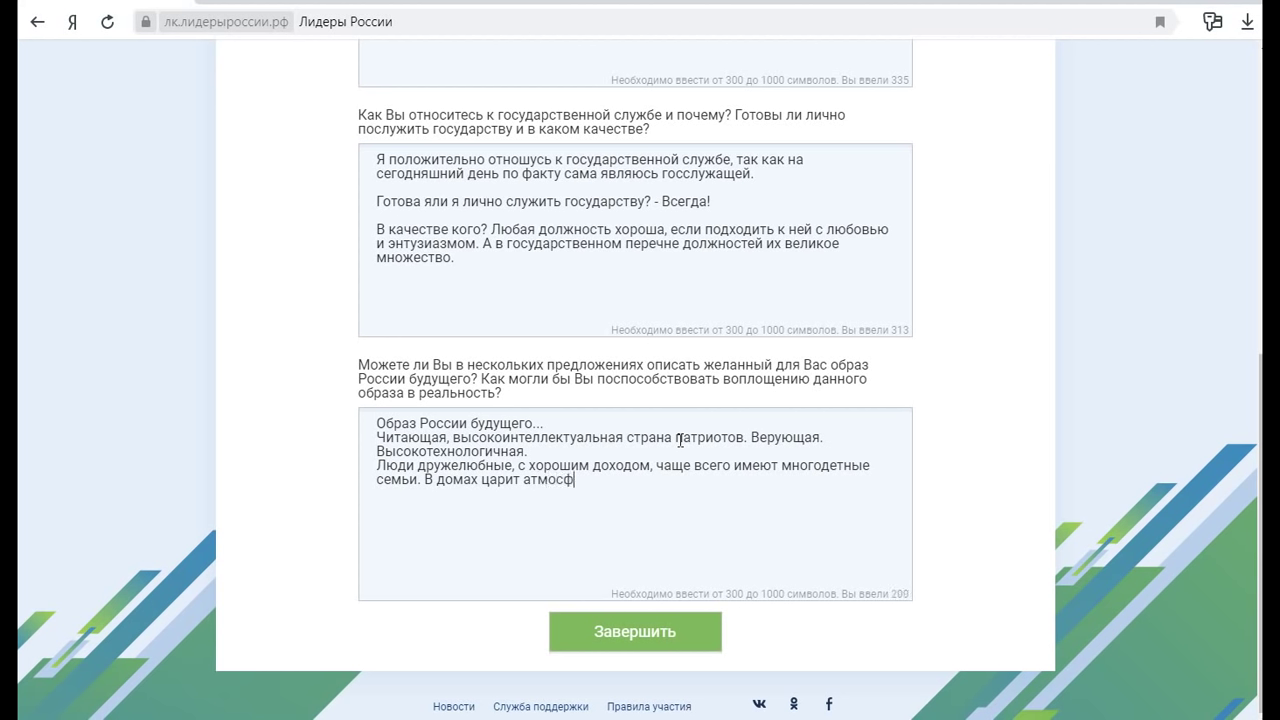
text(ера дружбы. Люди з)
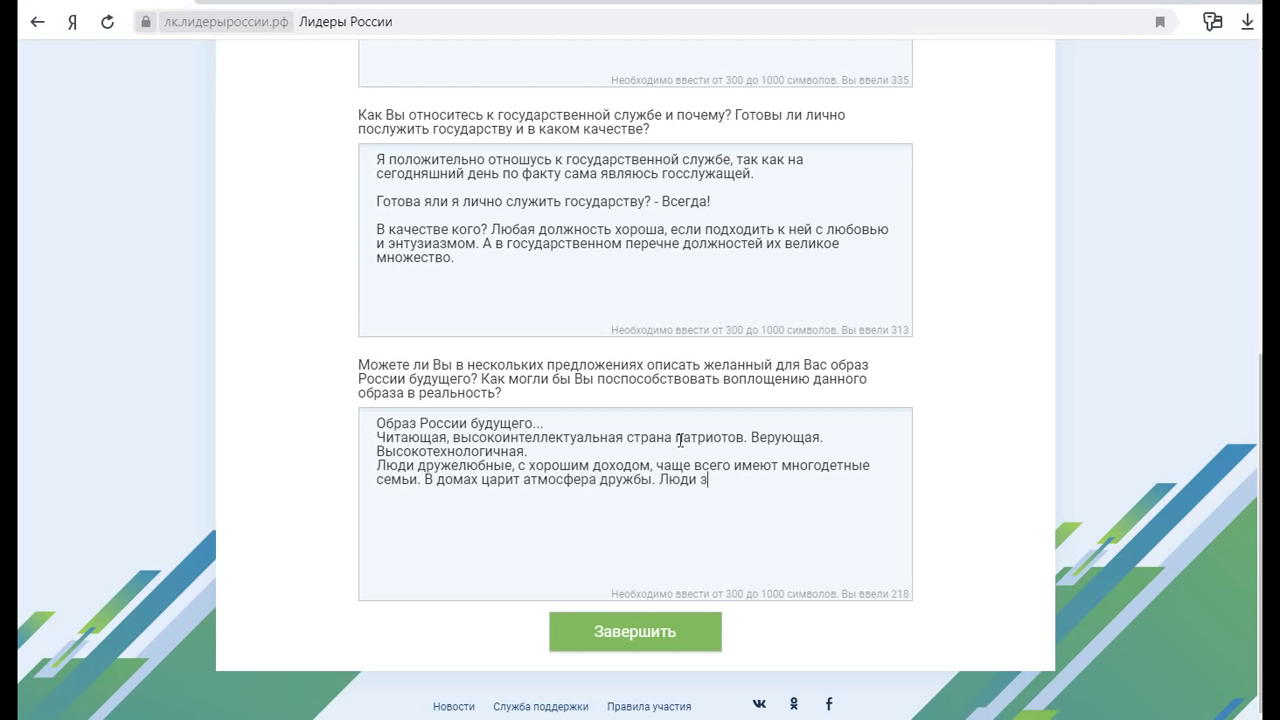
text(аботятся о братья)
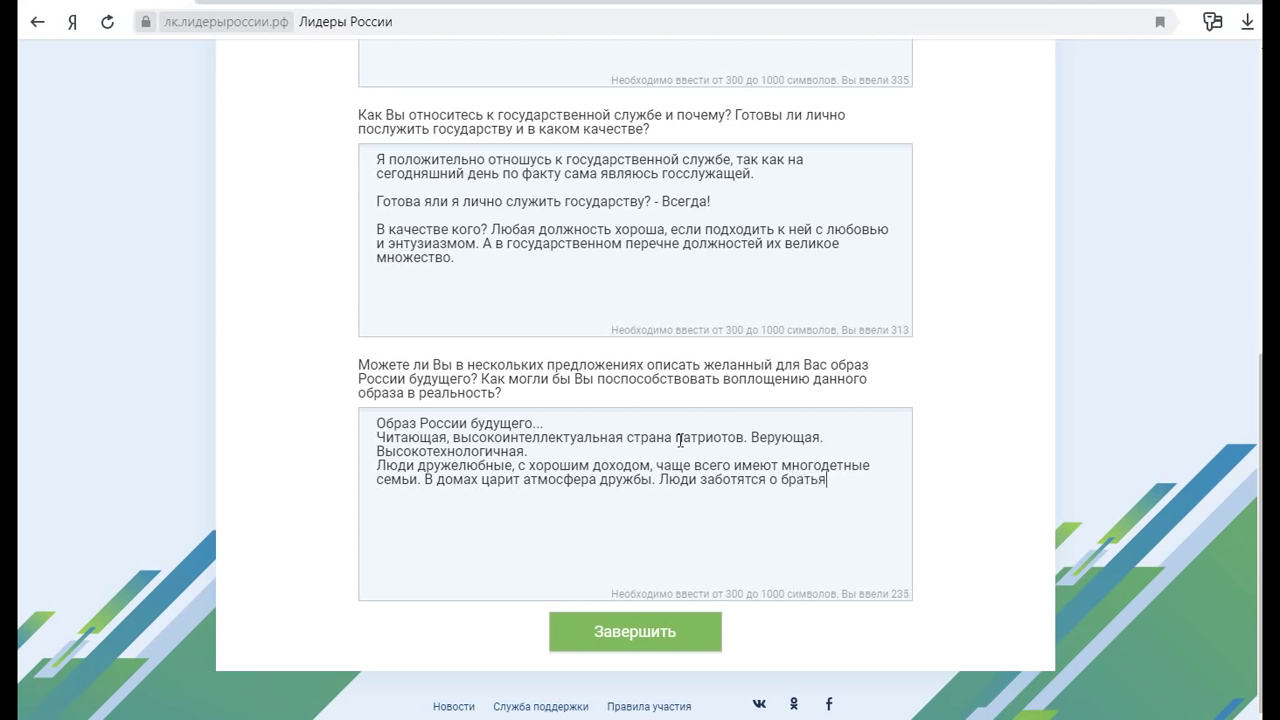
text(х наших меньших и природе, )
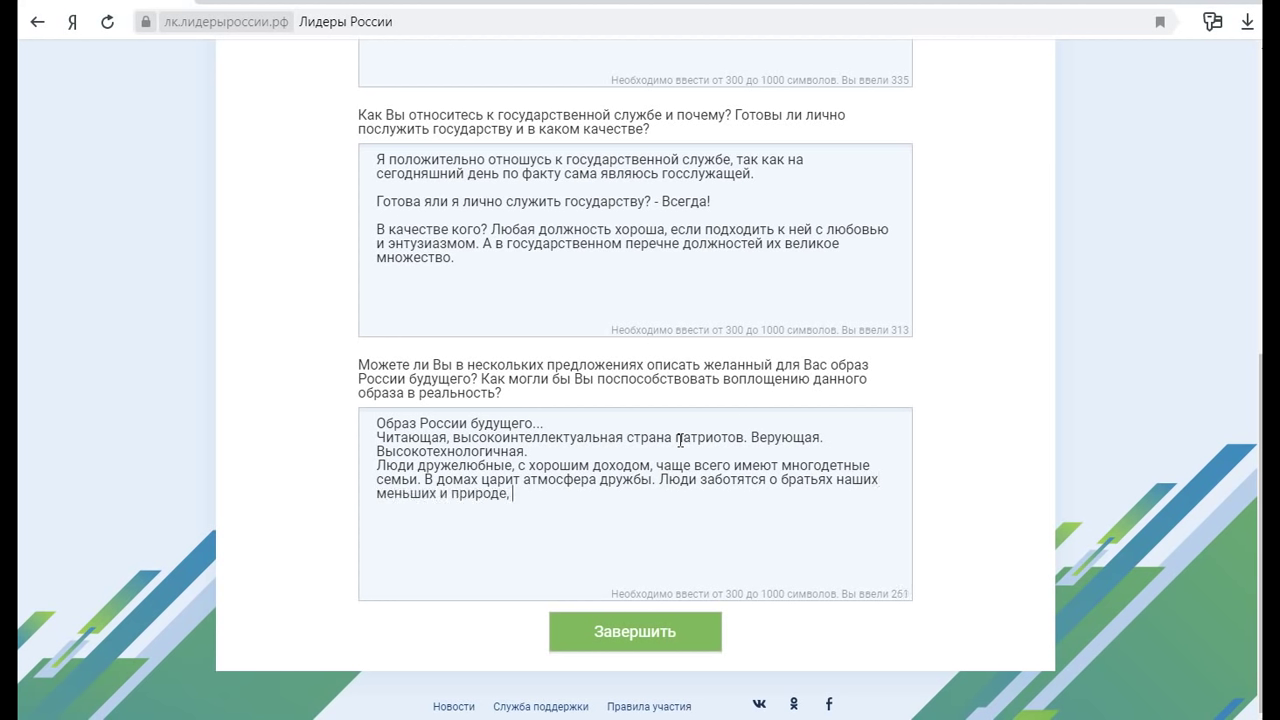
text(об экологии)
text(. Много воло)
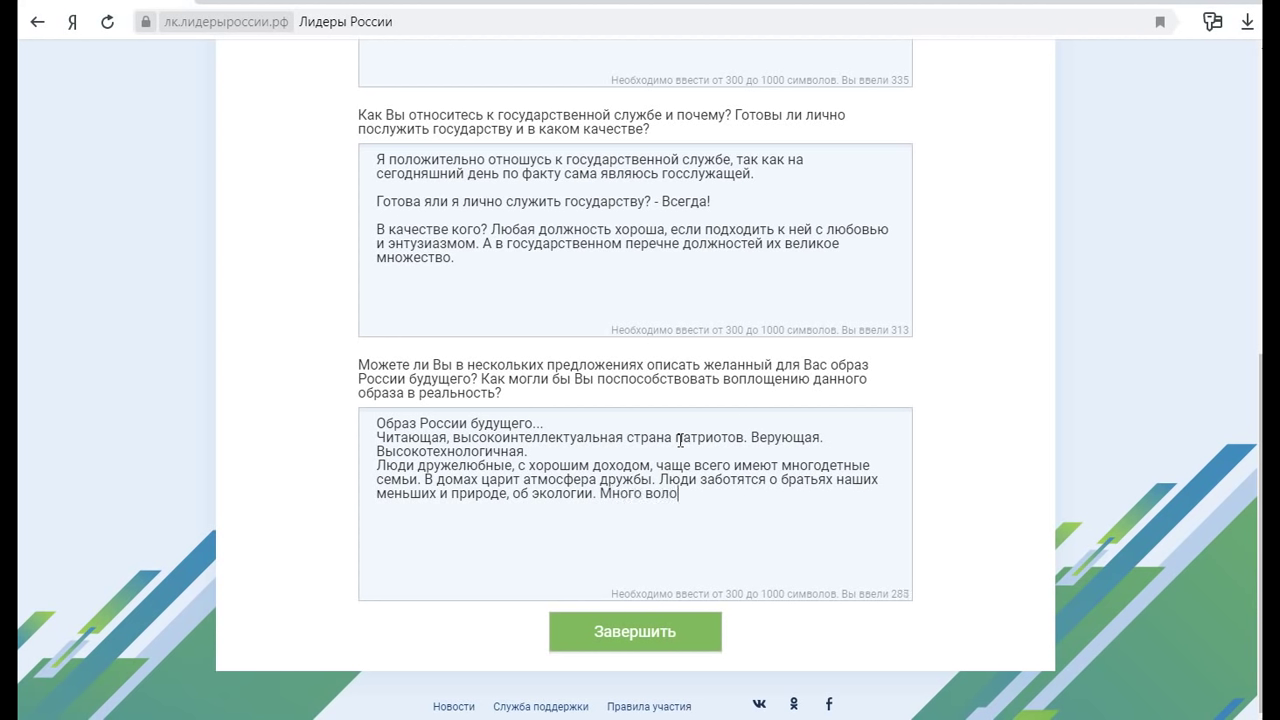
text(нтёров.)
key(Return)
key(Return)
text(Заболеваемость )
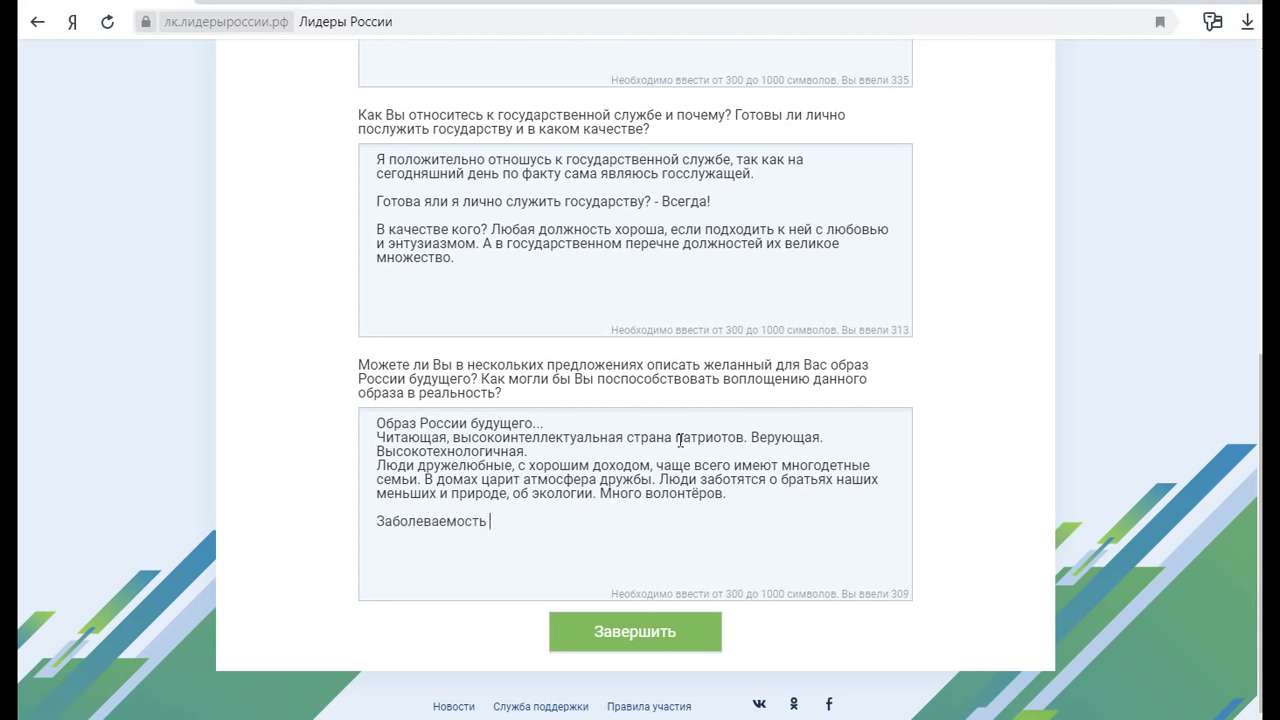
text(низкая)
Finish with «Заболеваемость и смертность низкие, а рождаемость высокая», a strong economy, and submit via Завершить
click(489, 521)
text(и смертность)
click(626, 516)
key(BackSpace)
key(BackSpace)
text(ие)
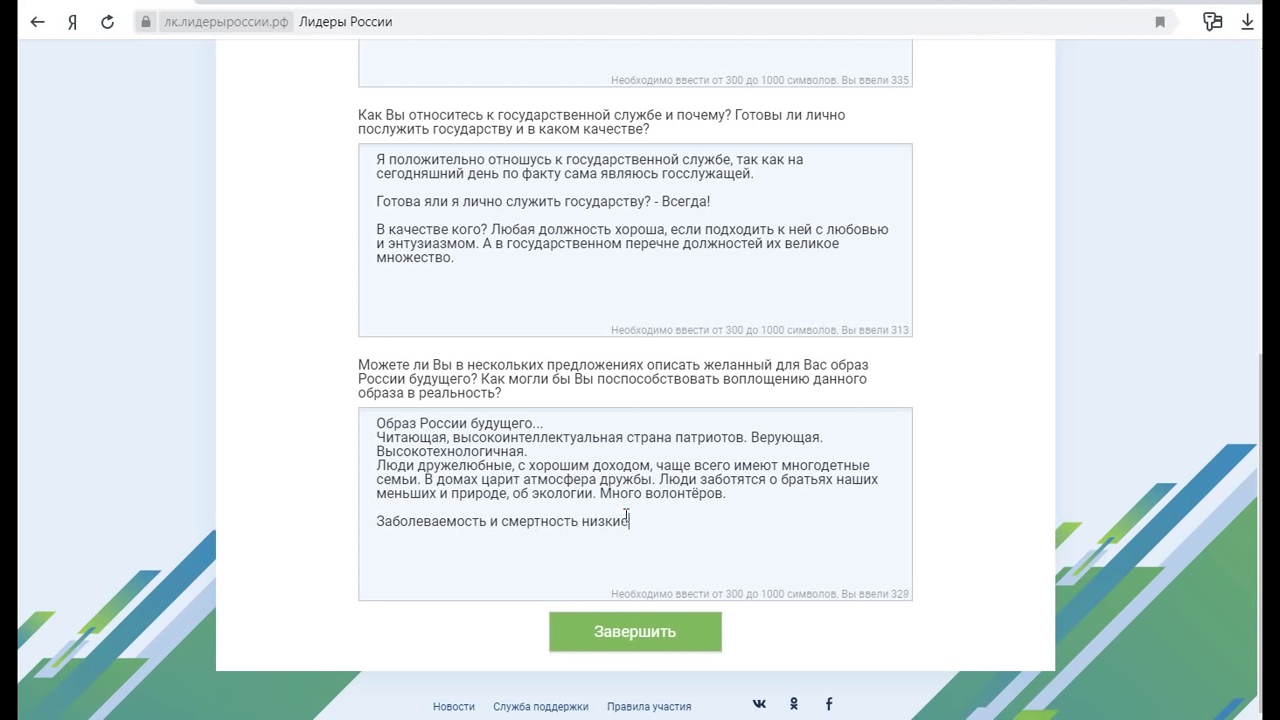
text(, а рождаемость высокая. )
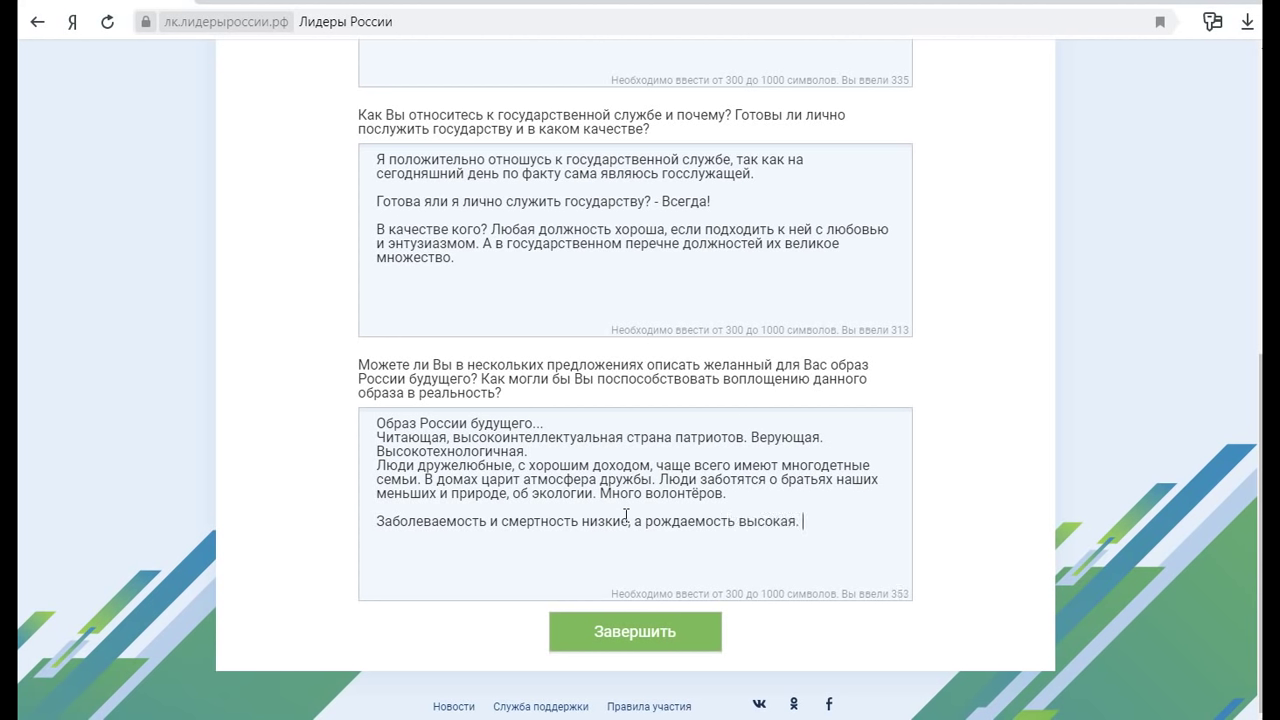
text(Экономика на высоком )
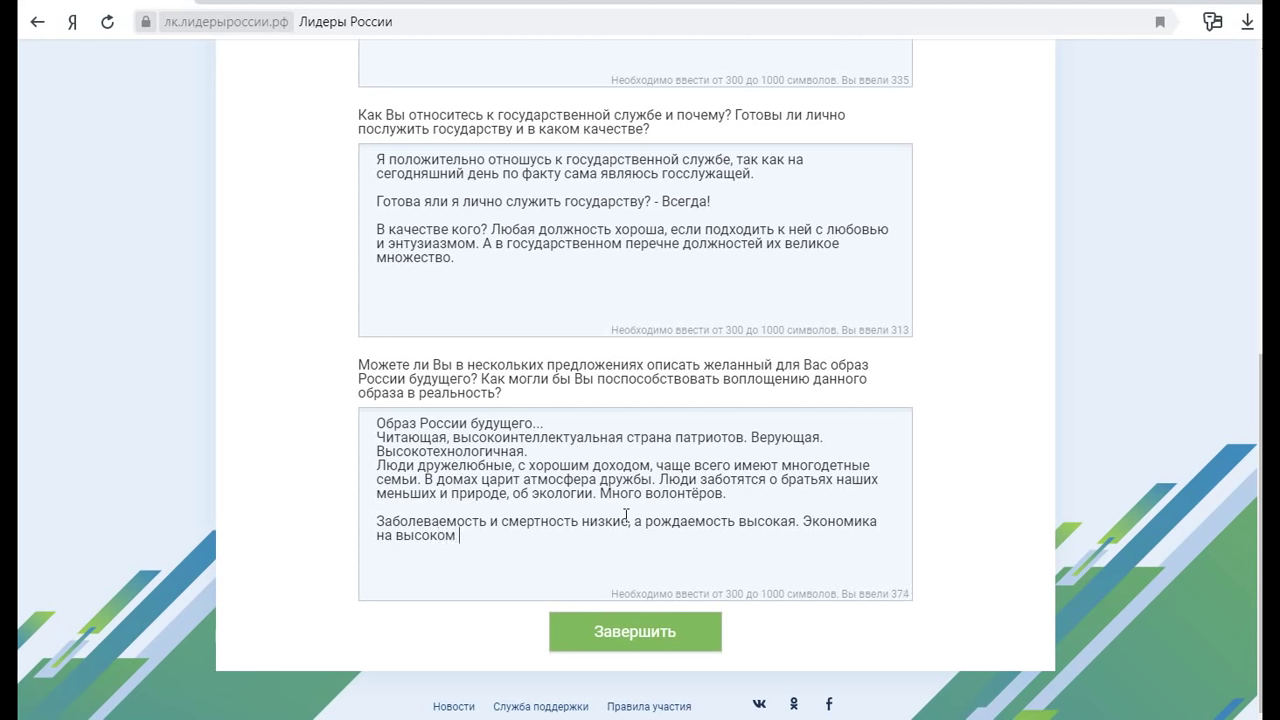
text(достойном уровне.)
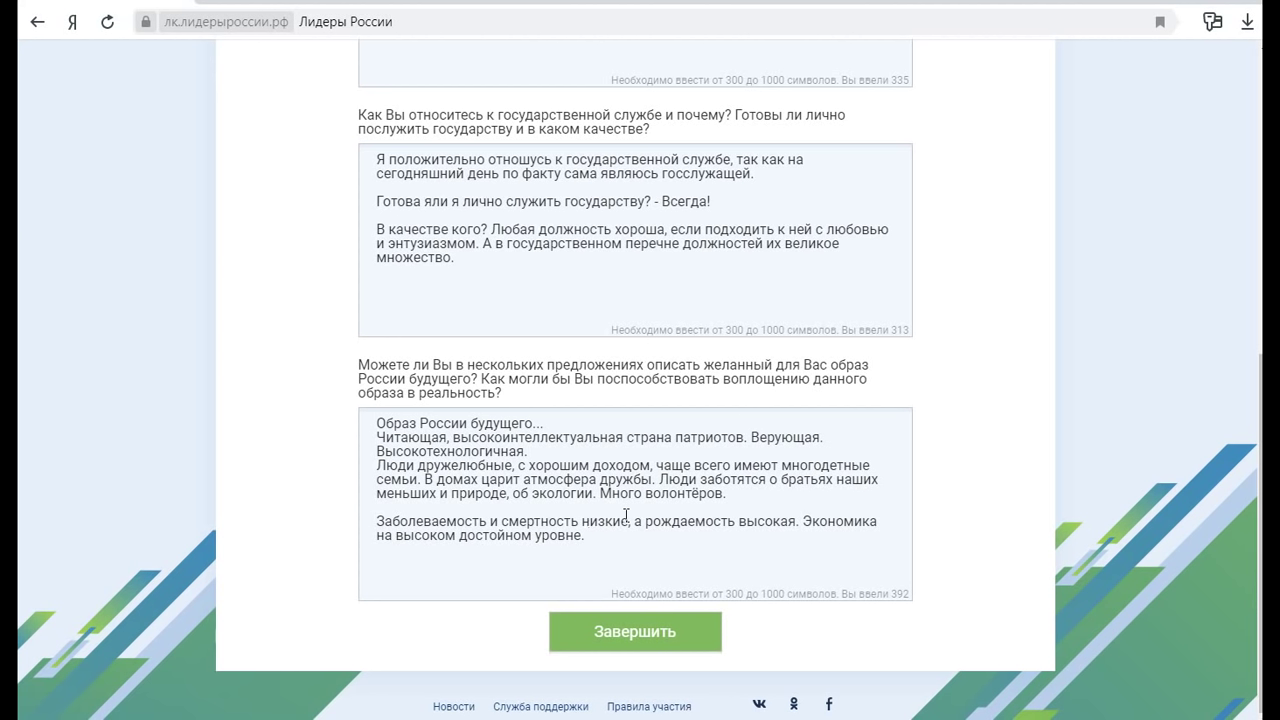
click(682, 640)
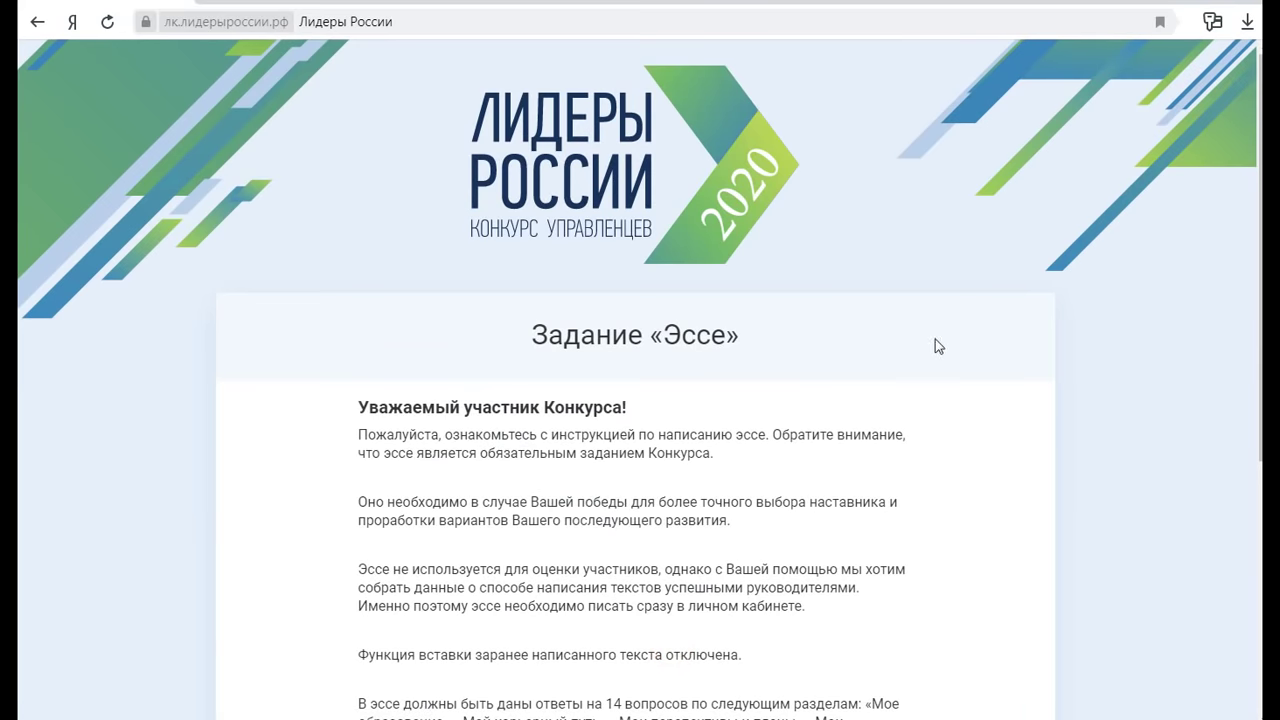
Return to the main stage list and choose Скачать эссе for the completed Эссе stage
scroll(938, 345, down, 4)
scroll(826, 378, up, 4)
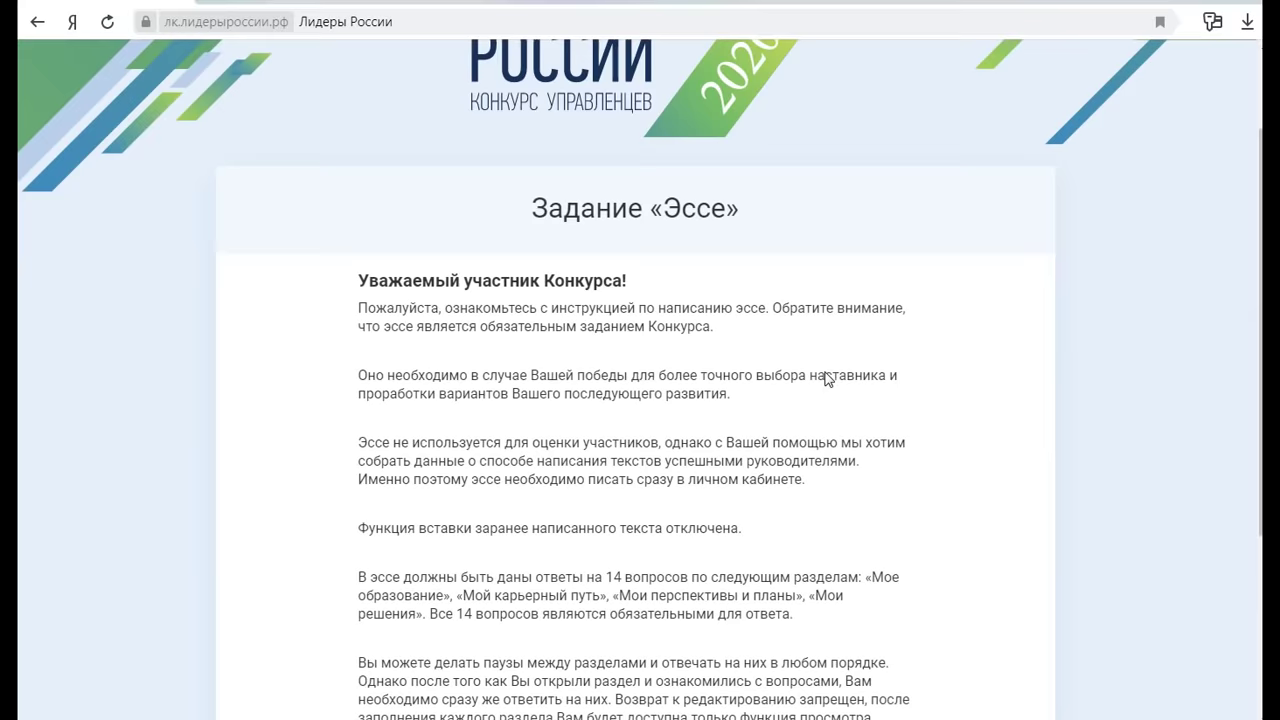
scroll(826, 378, down, 4)
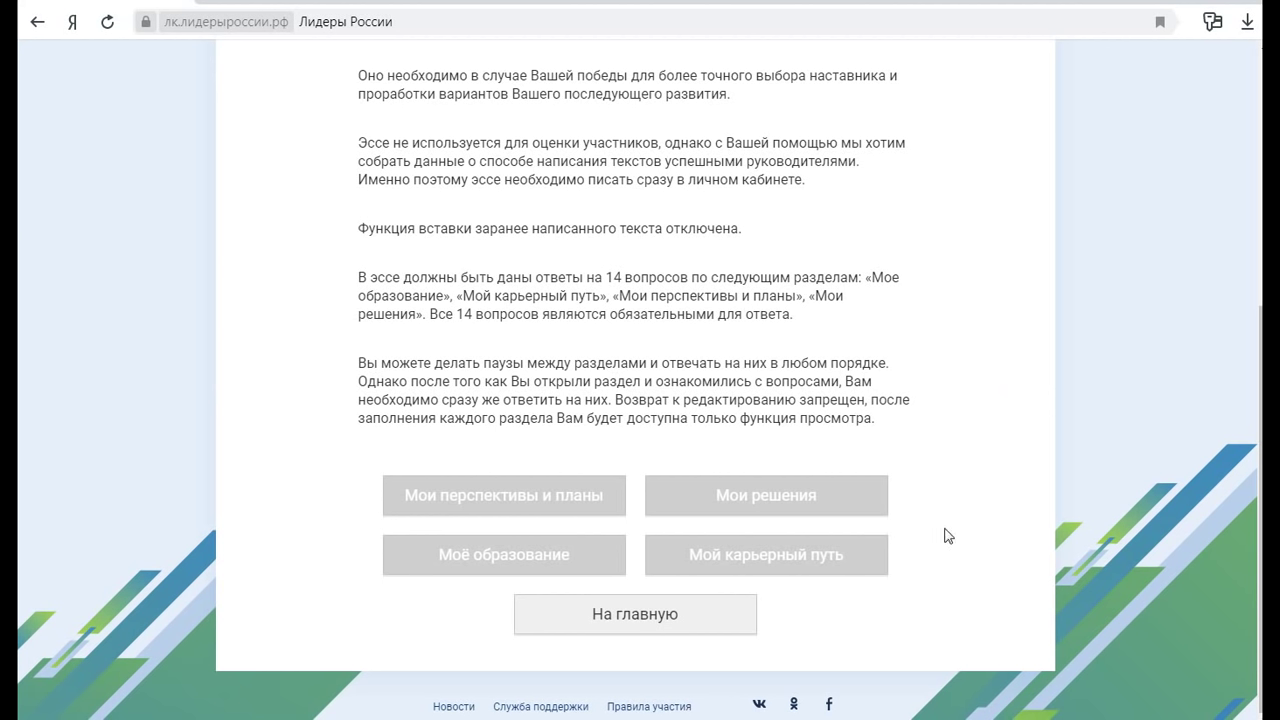
click(651, 611)
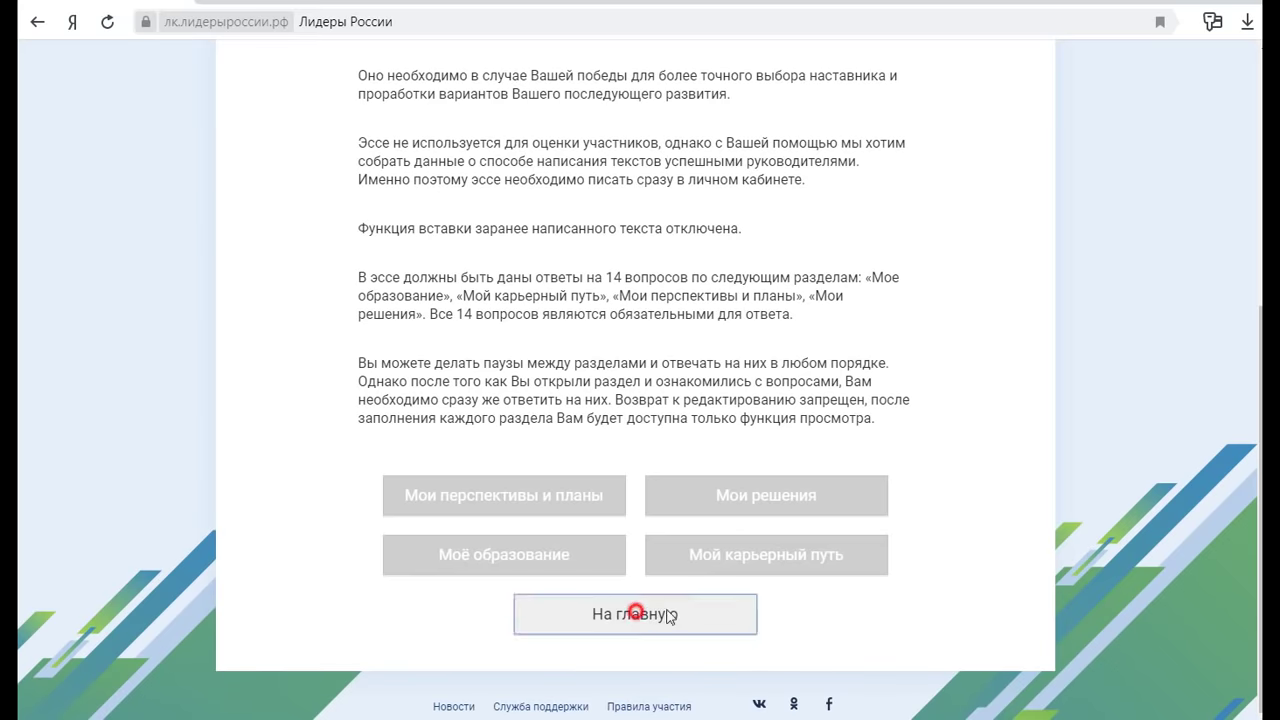
scroll(640, 481, down, 3)
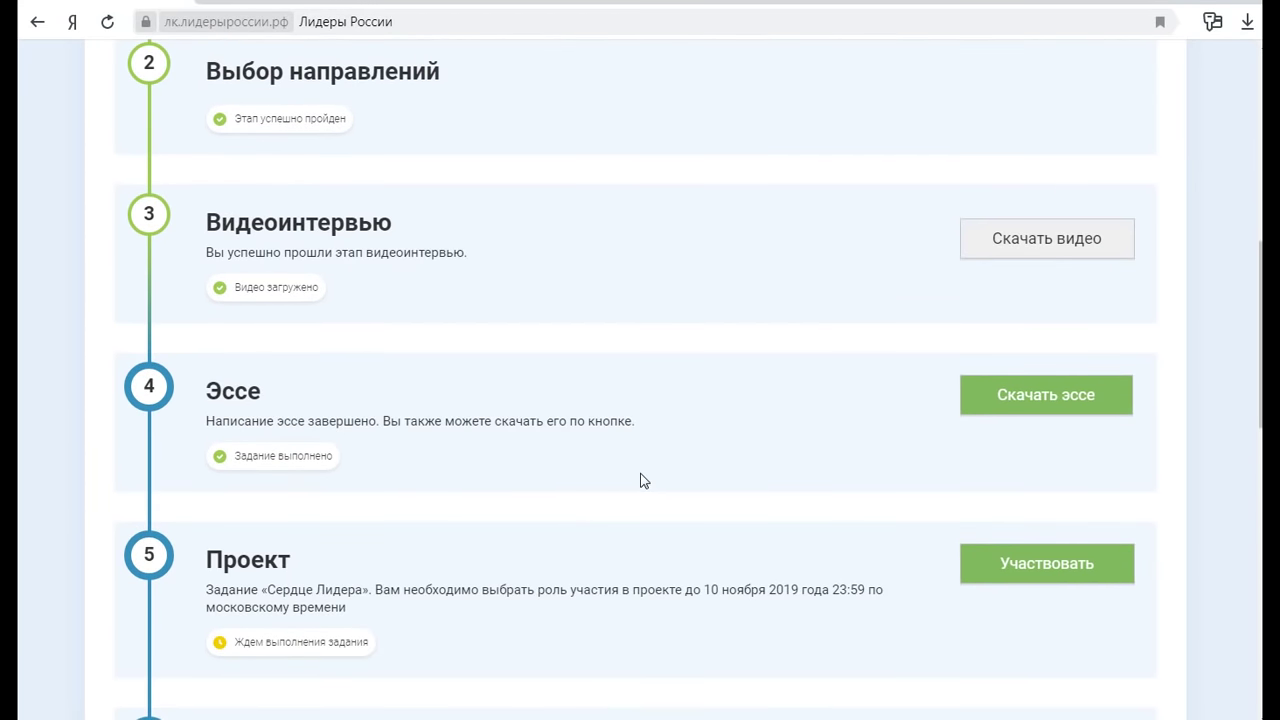
click(1036, 395)
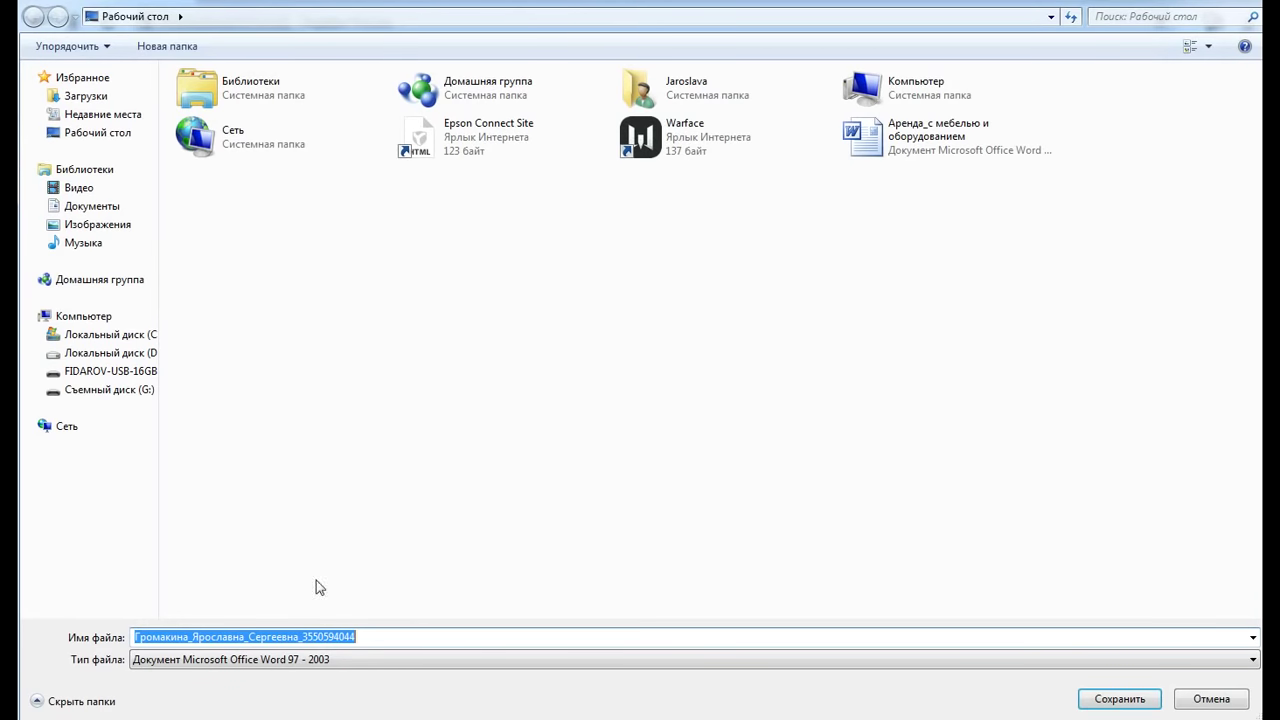
Save the essay under its suggested name on Рабочий стол as a Word 97–2003 file
click(1118, 698)
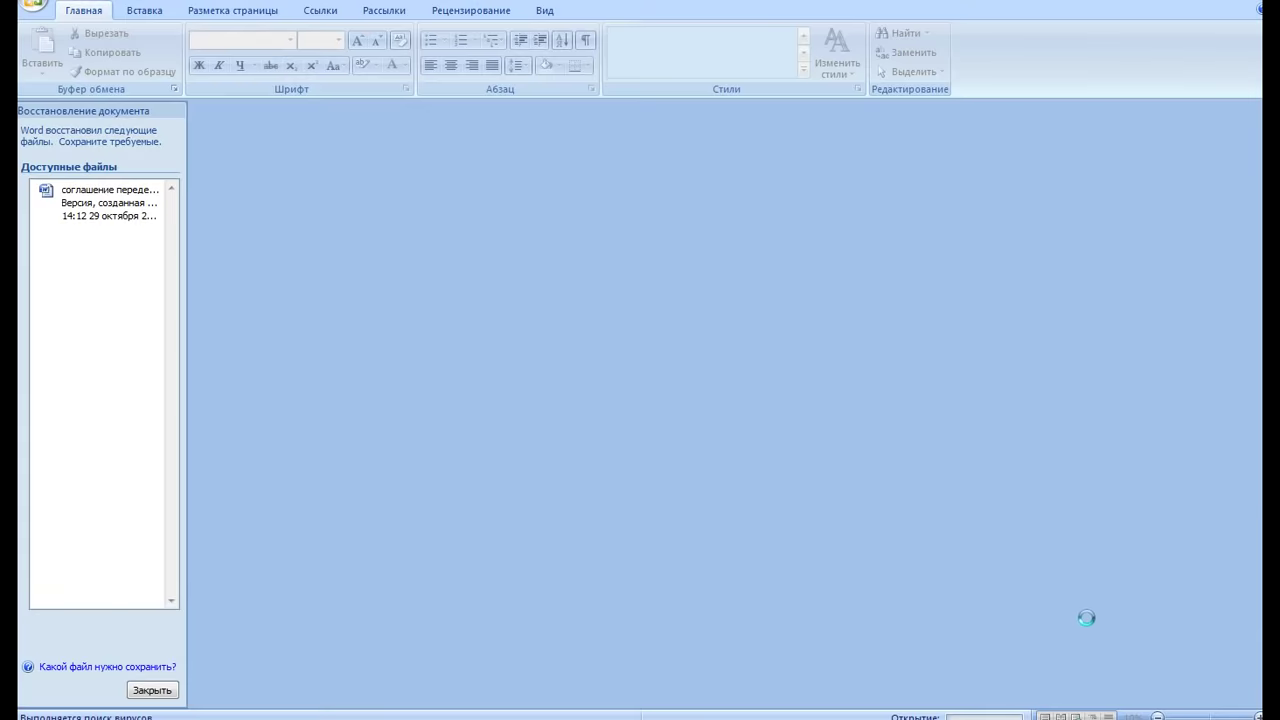
Scroll through the essay in Word down to the final answer, then return to the dashboard
scroll(797, 490, down, 15)
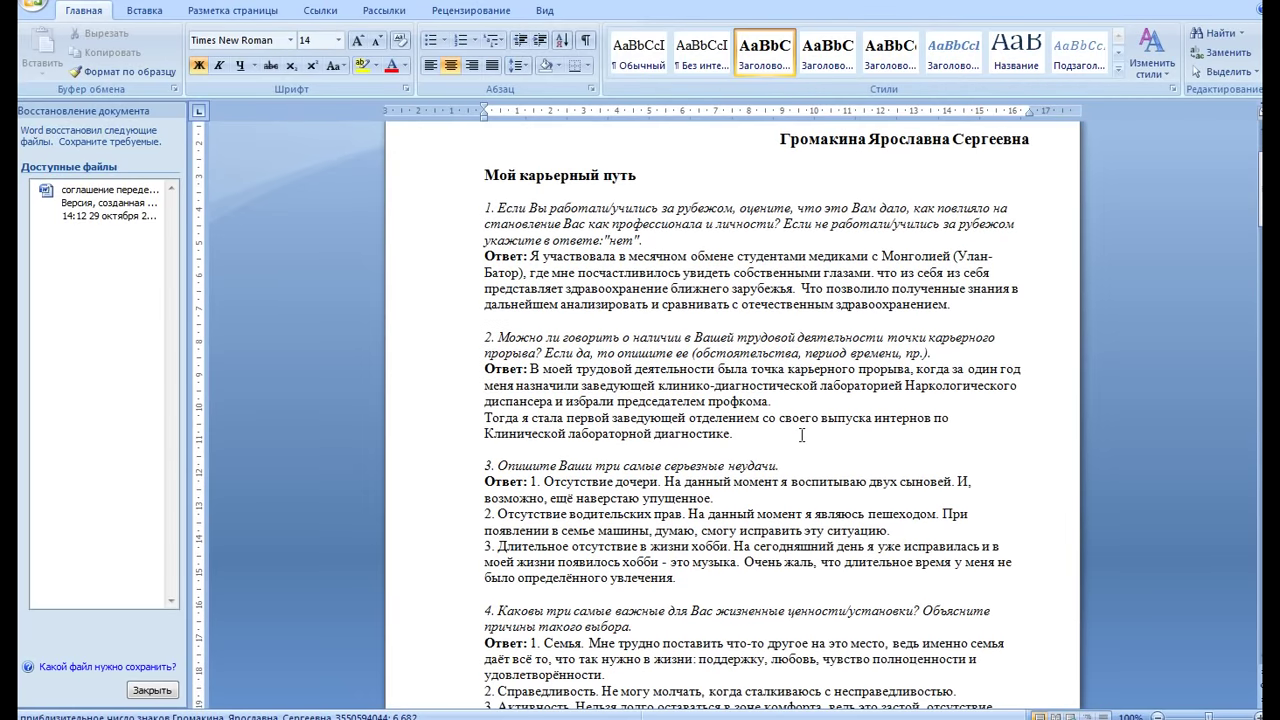
scroll(802, 438, down, 20)
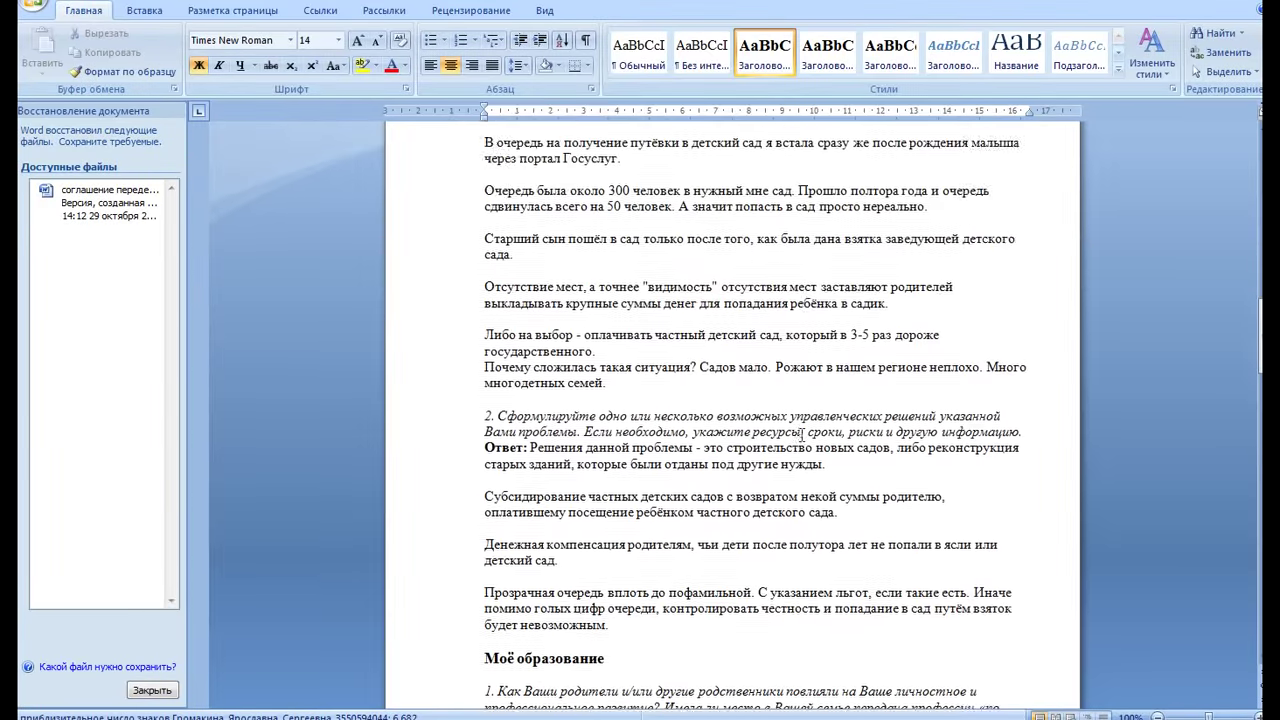
scroll(802, 436, down, 20)
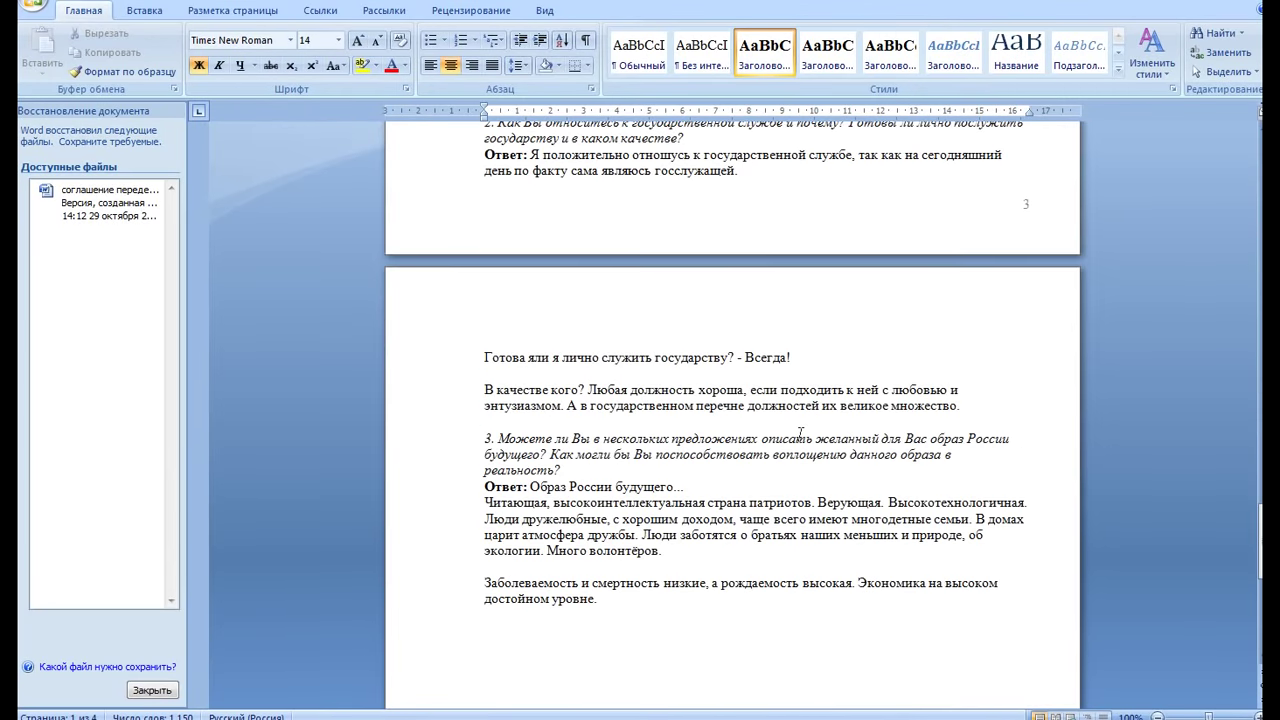
scroll(802, 435, down, 1)
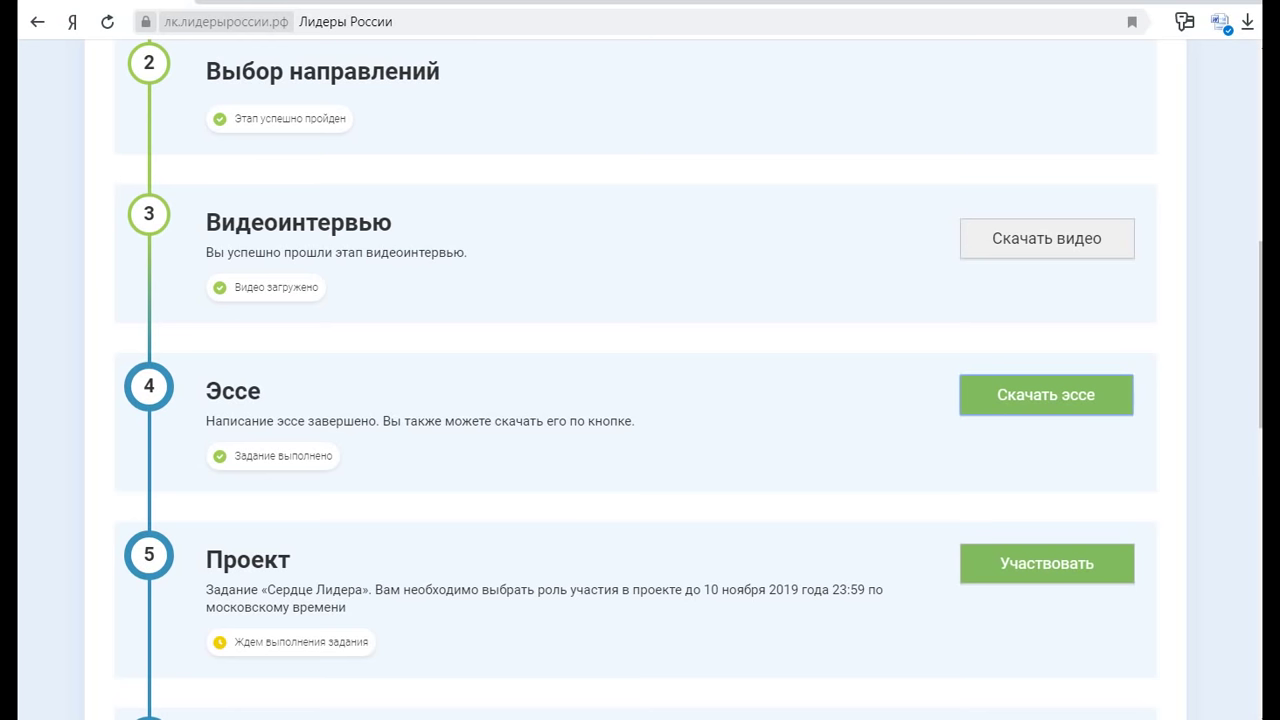
click(1157, 573)
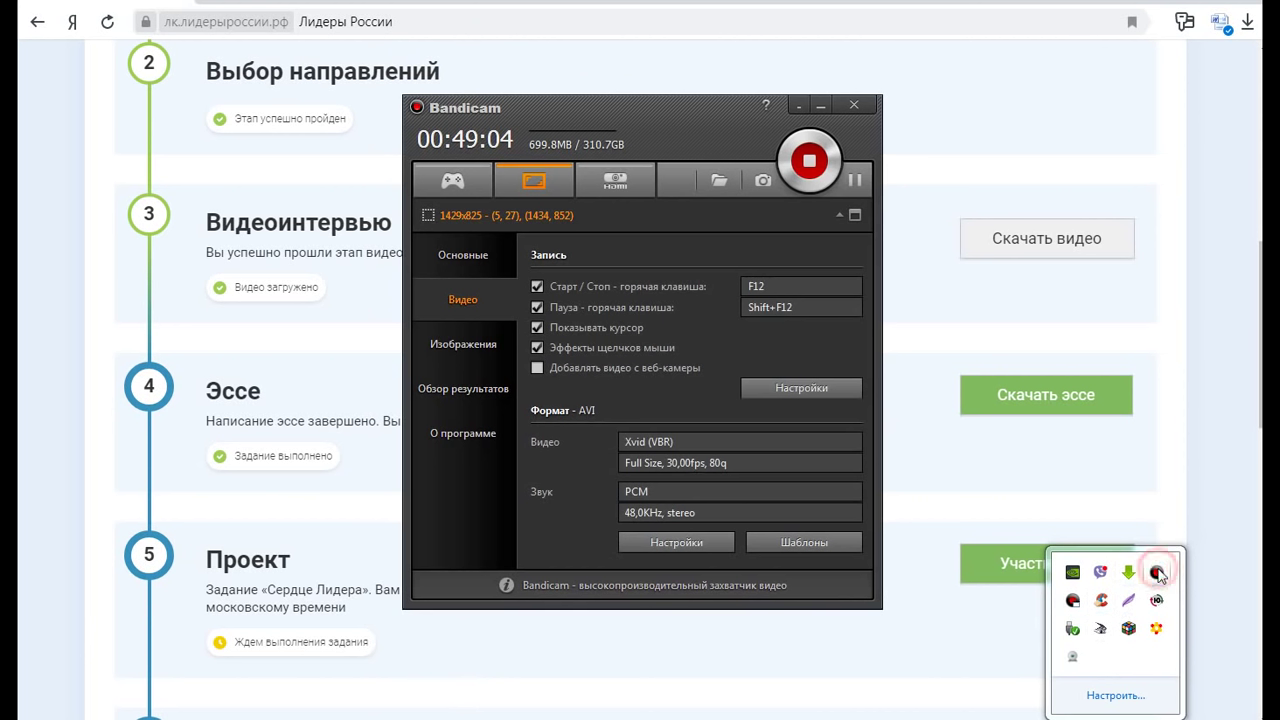